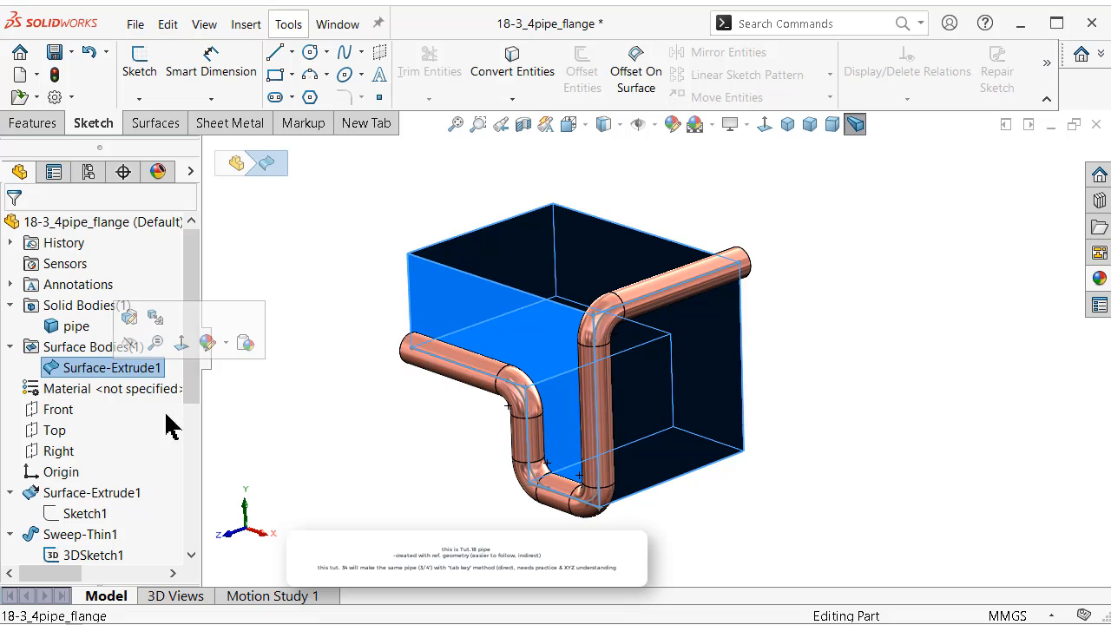
# Examine the surface body Surface-Extrude1 and its underlying Sketch1 in the existing pipe part.
pyautogui.click(351, 455)
pyautogui.click(137, 368)
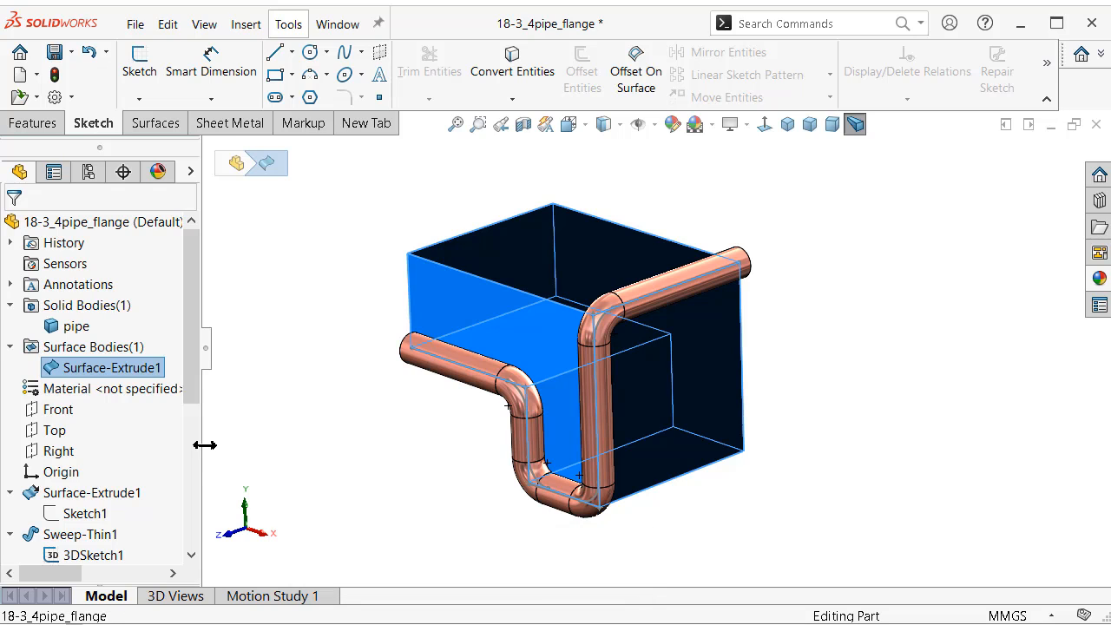
pyautogui.click(265, 440)
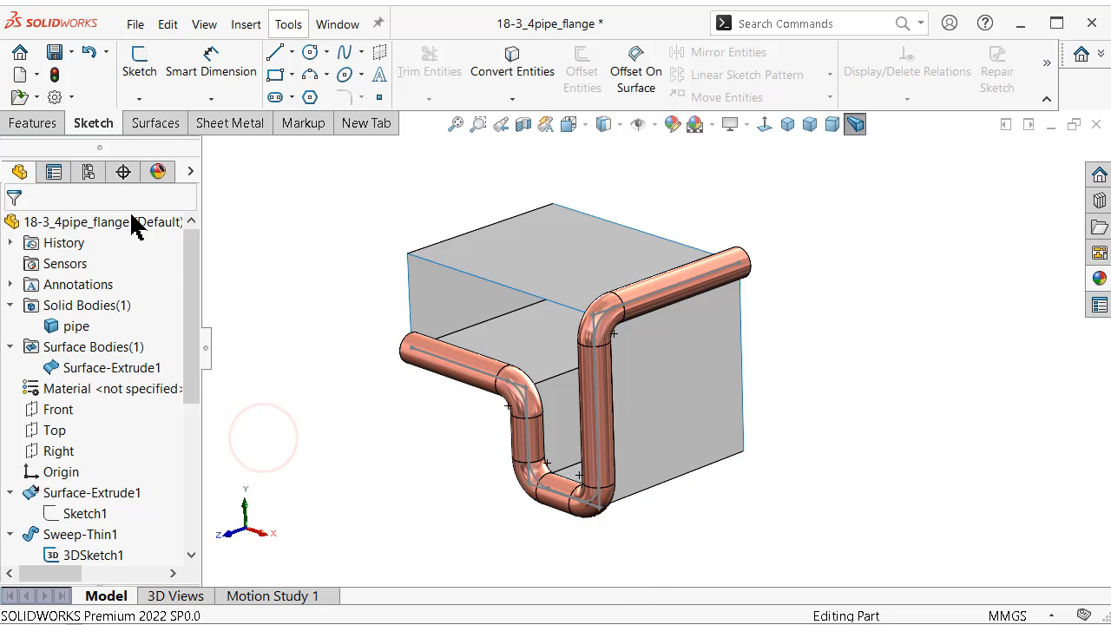
pyautogui.click(17, 77)
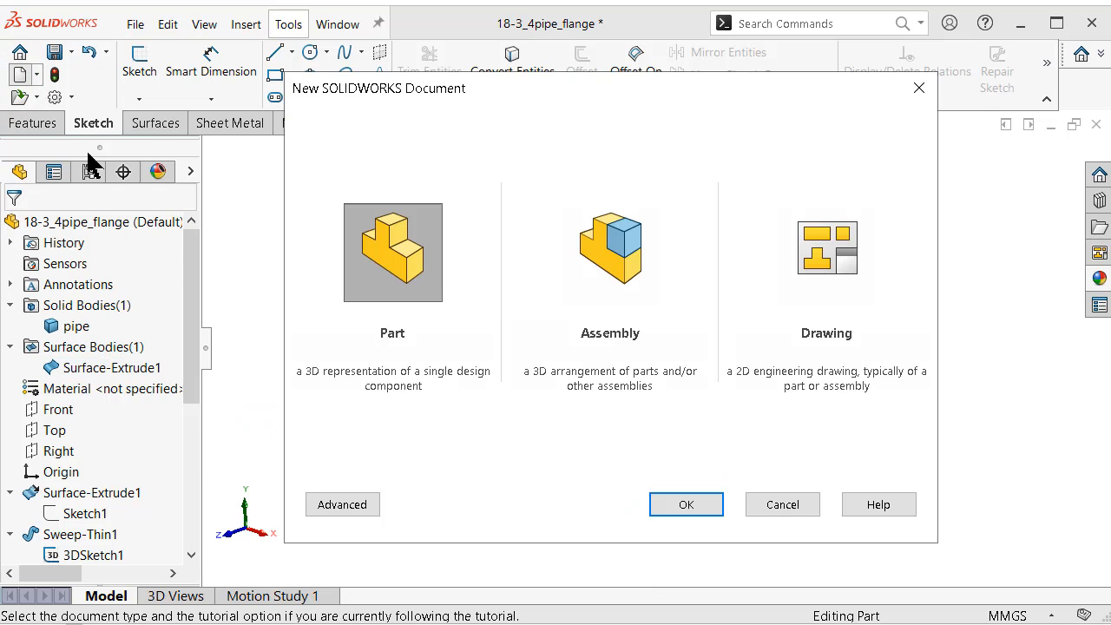
pyautogui.click(772, 506)
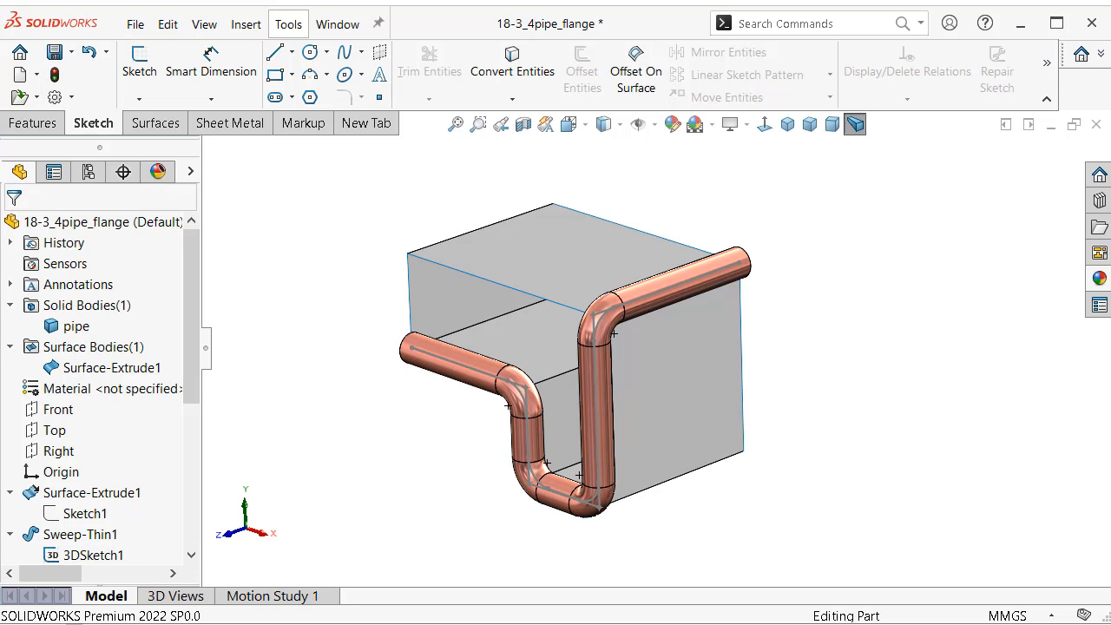
pyautogui.click(96, 516)
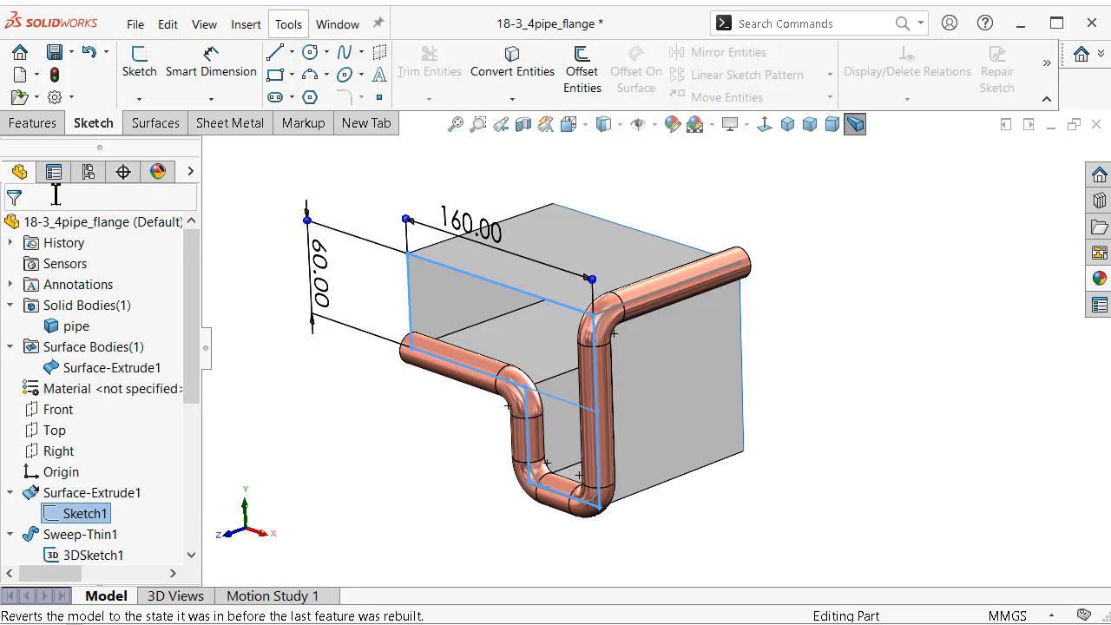
# Create a new part document and start a 3D sketch in the isometric view.
pyautogui.click(20, 77)
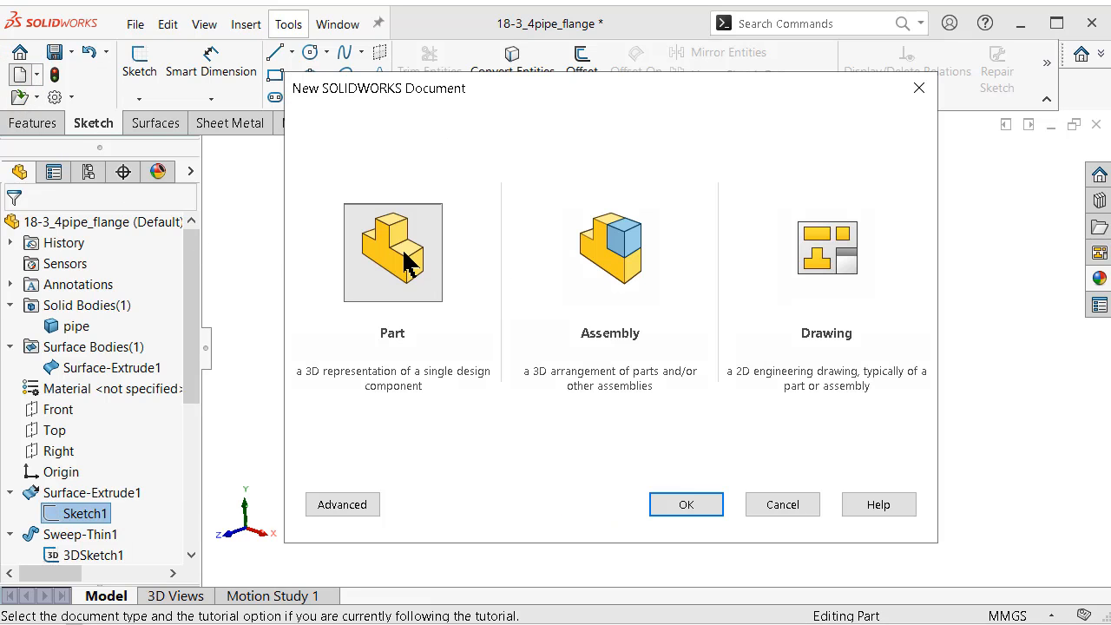
pyautogui.click(681, 503)
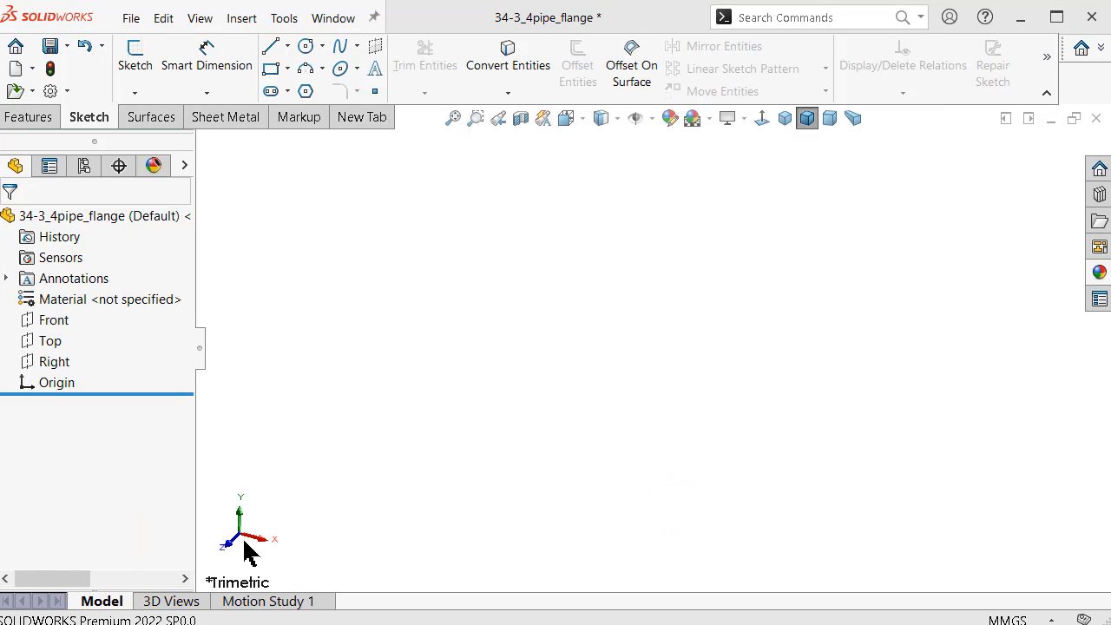
pyautogui.click(777, 123)
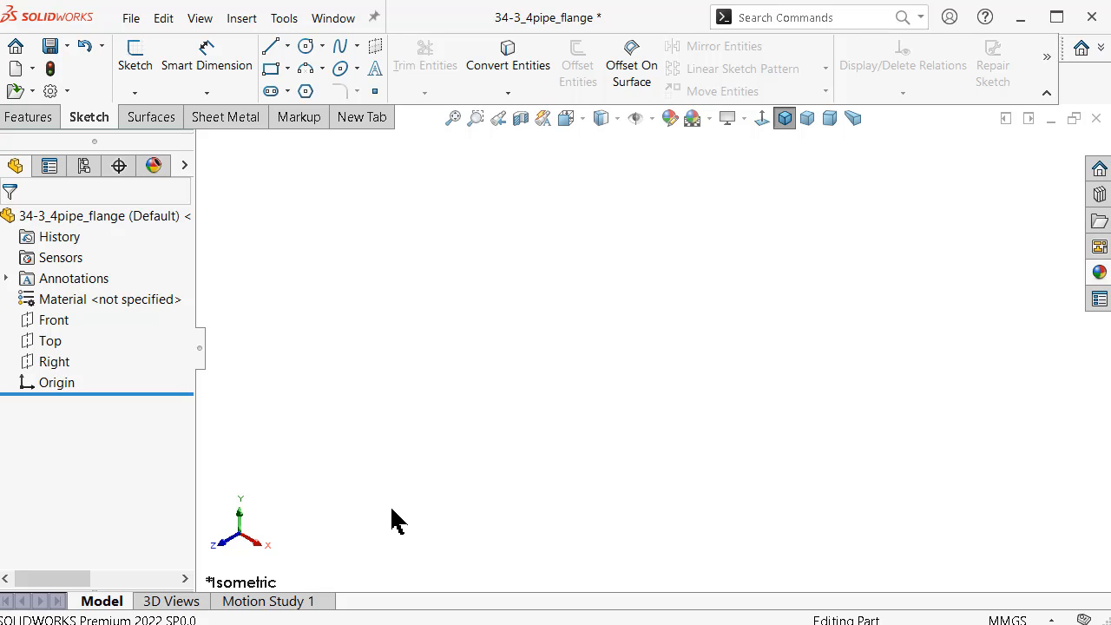
pyautogui.click(134, 93)
pyautogui.click(154, 136)
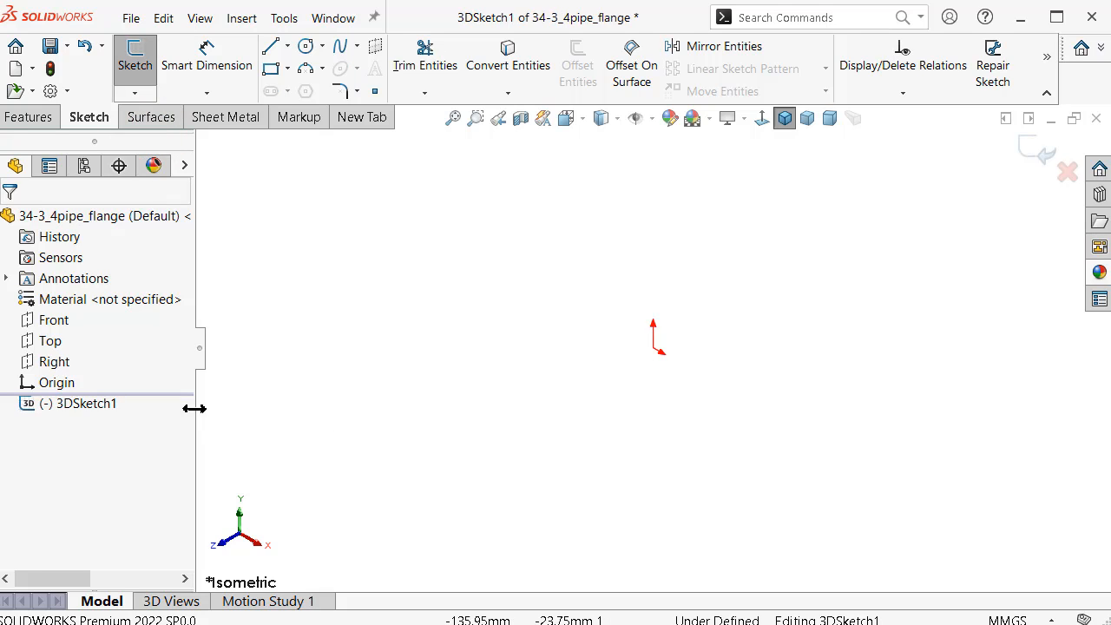
# Sketch a line about 91 mm long from the origin along the X axis, using the XY sketching plane.
pyautogui.click(73, 392)
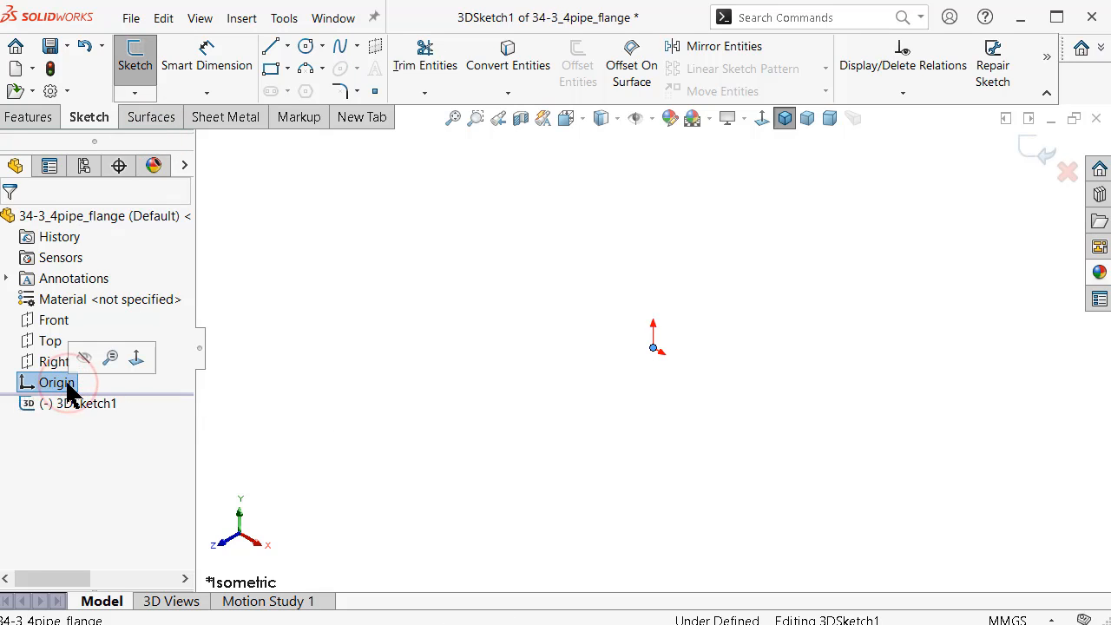
pyautogui.click(271, 47)
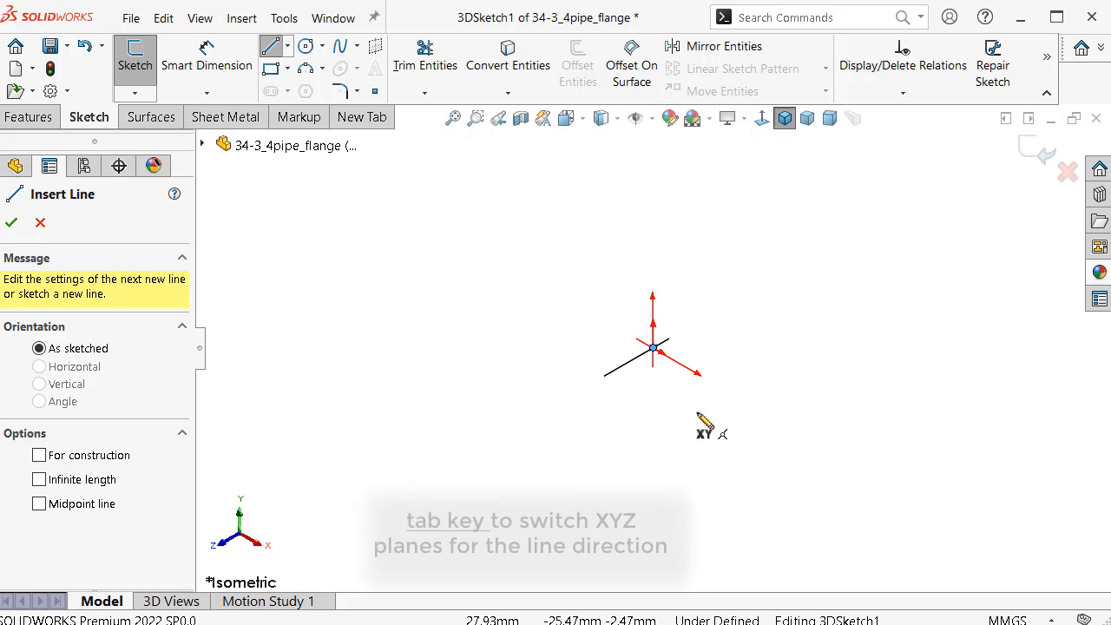
pyautogui.press('Tab')
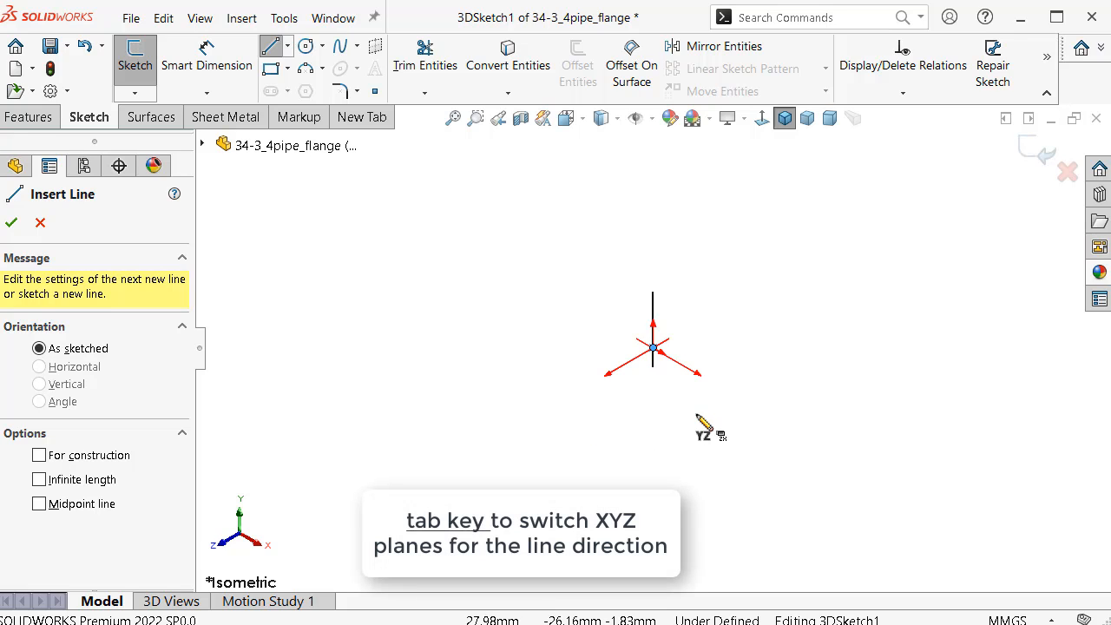
pyautogui.press('Tab')
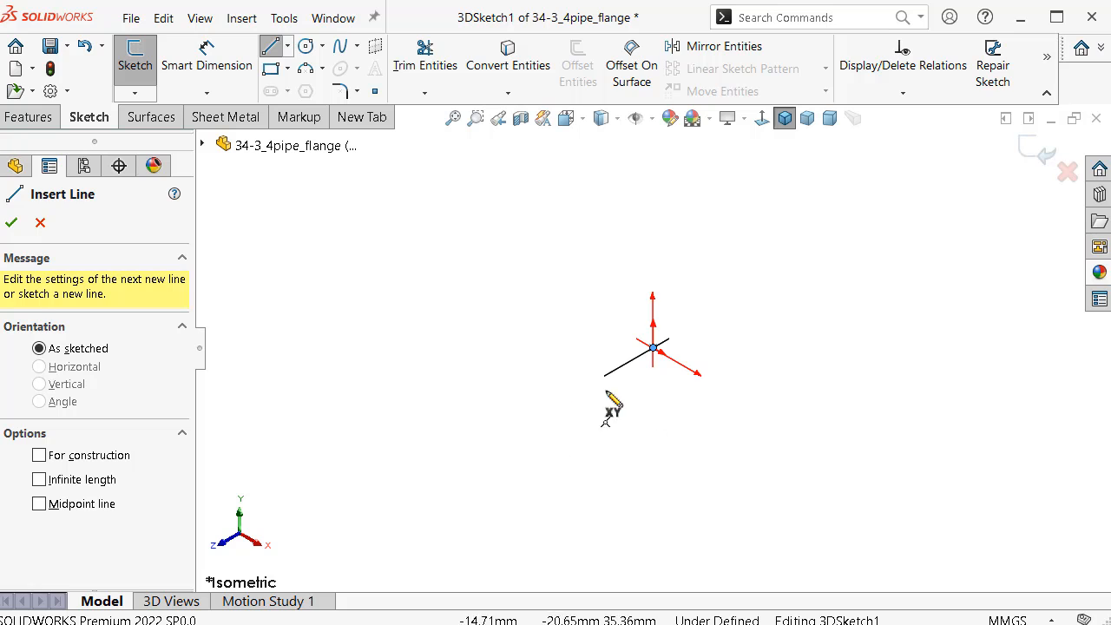
pyautogui.click(654, 349)
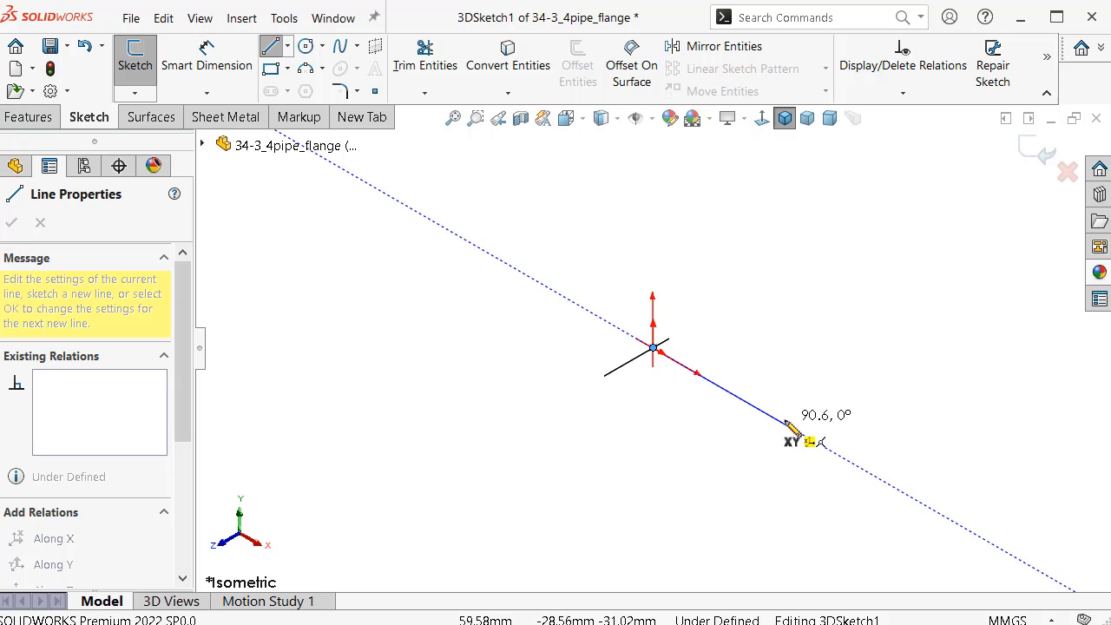
pyautogui.click(787, 425)
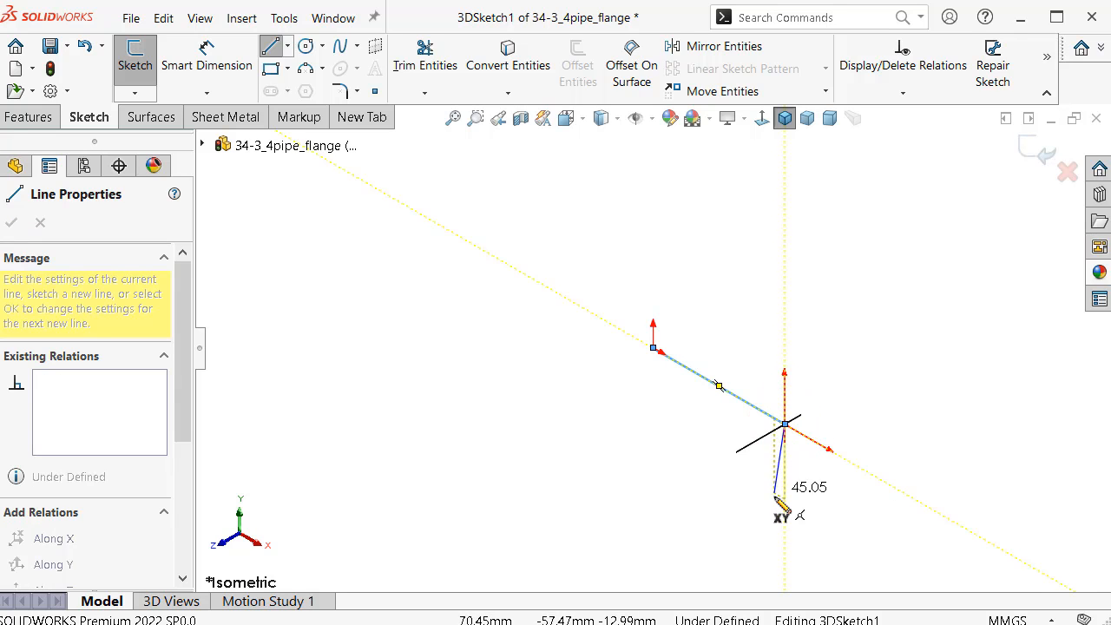
# Continue the line chain about 75 mm down along Y, about 62 mm along X, and up along Y past the origin's height.
pyautogui.scroll(-2, 729, 460)
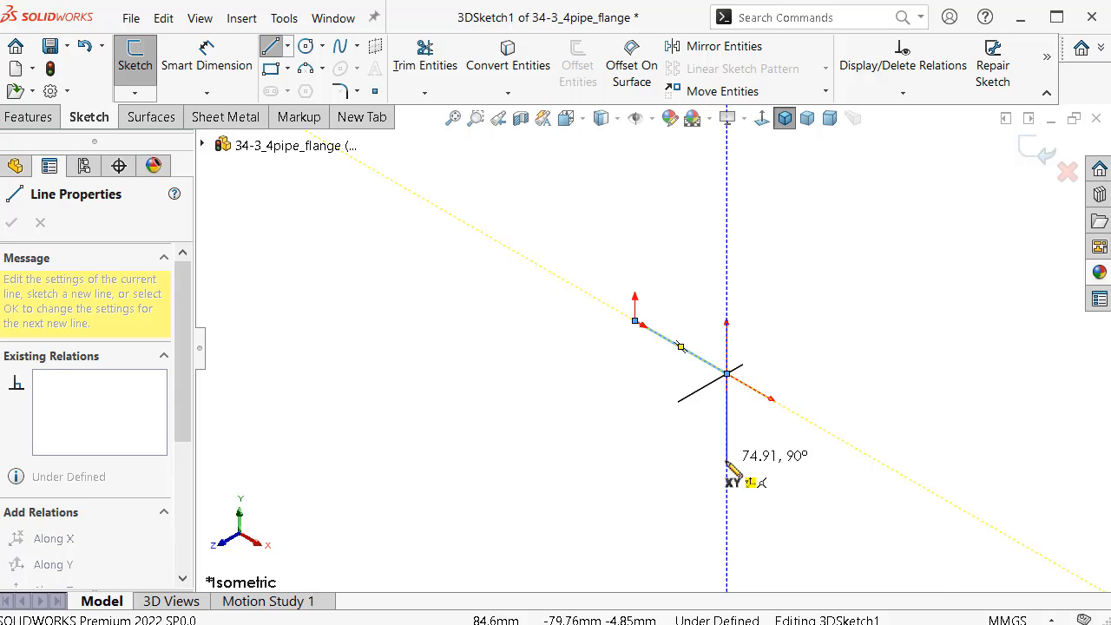
pyautogui.click(726, 462)
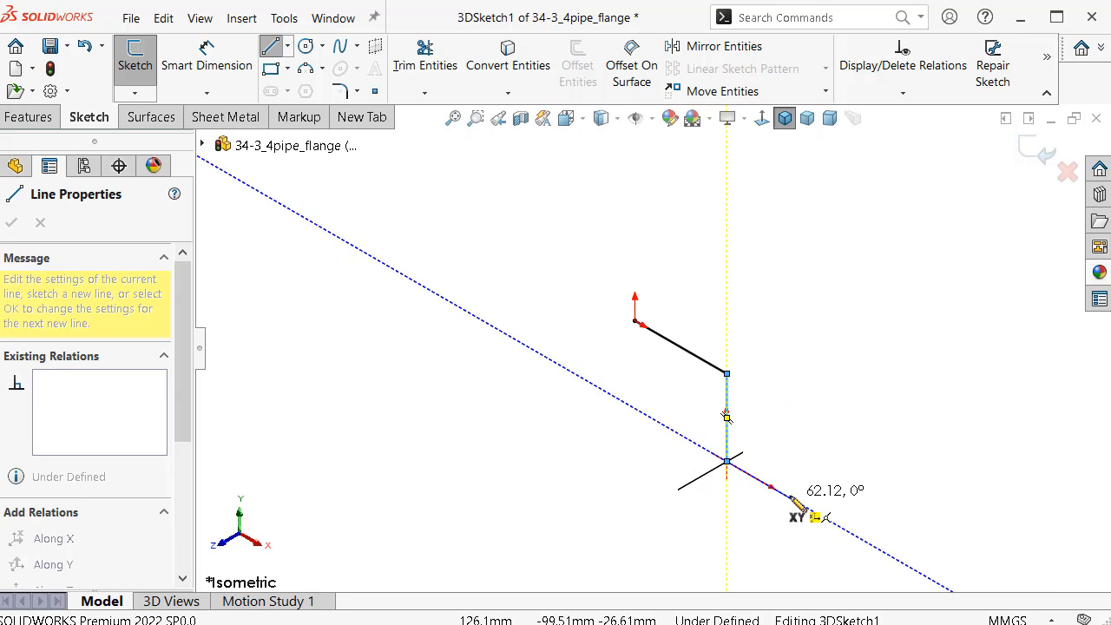
pyautogui.click(790, 497)
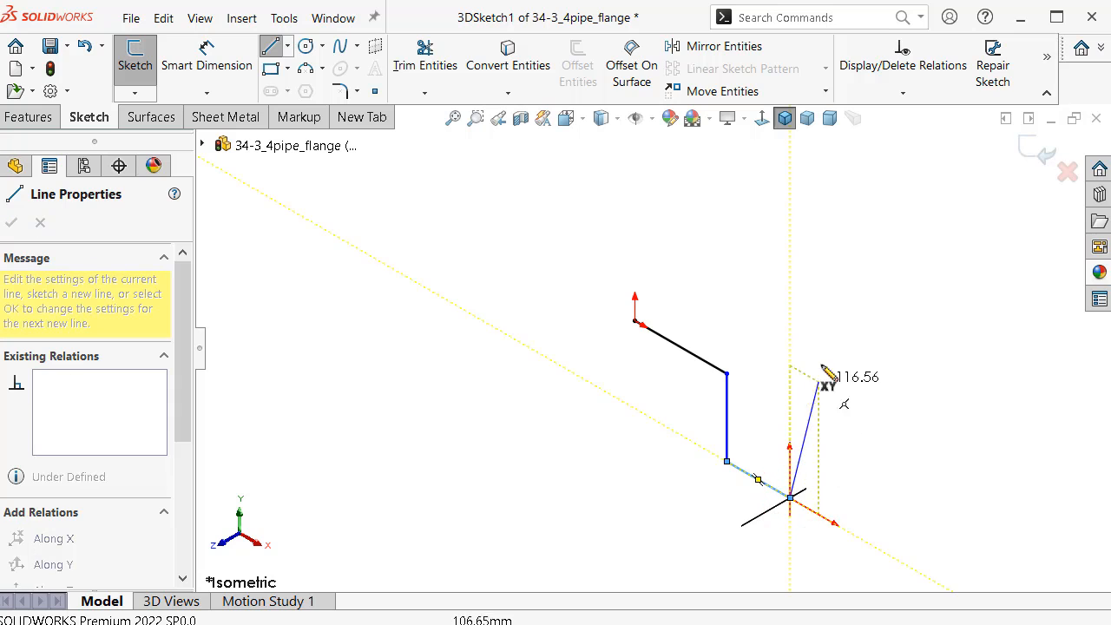
pyautogui.click(789, 302)
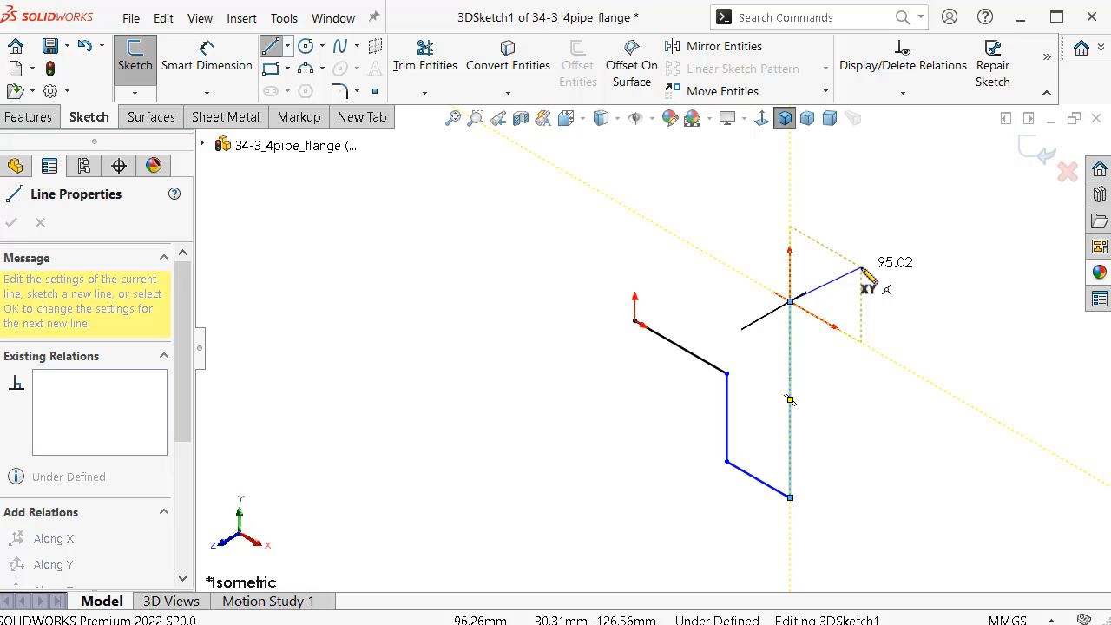
# Finish the path with a line about 132 mm long in the negative Z direction on the ZX plane, and end the chain.
pyautogui.press('Tab')
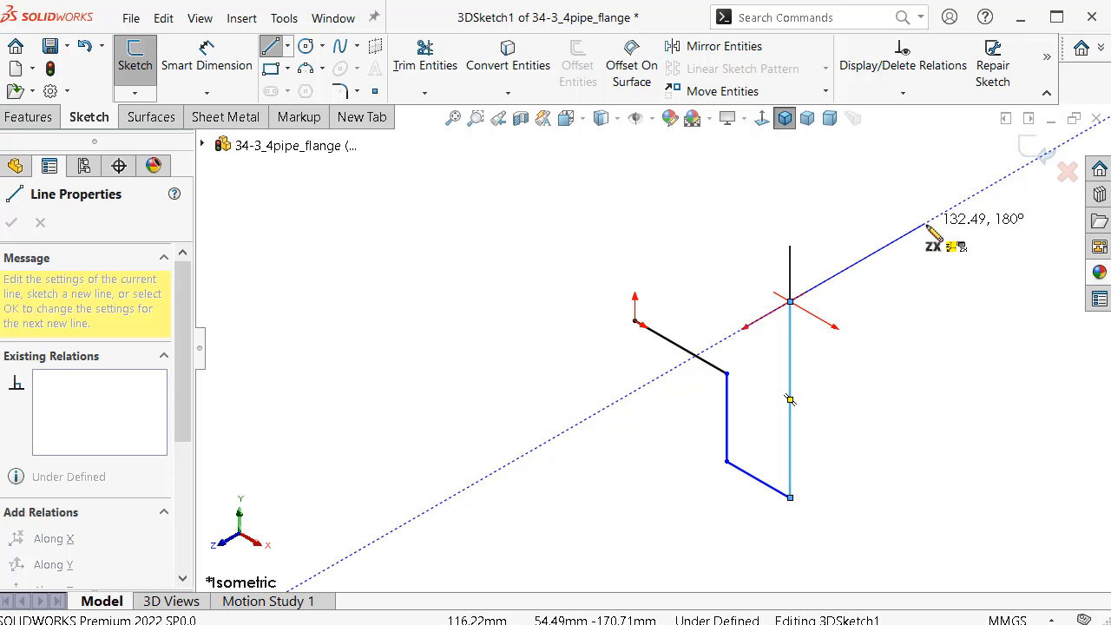
pyautogui.click(925, 226)
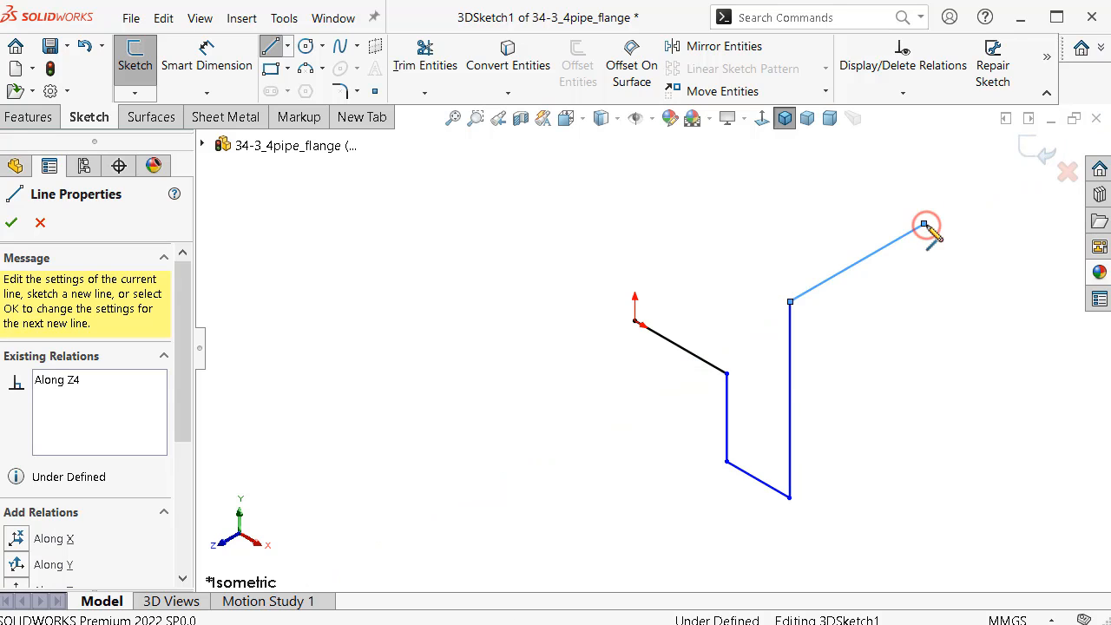
pyautogui.rightClick(945, 276)
pyautogui.click(990, 287)
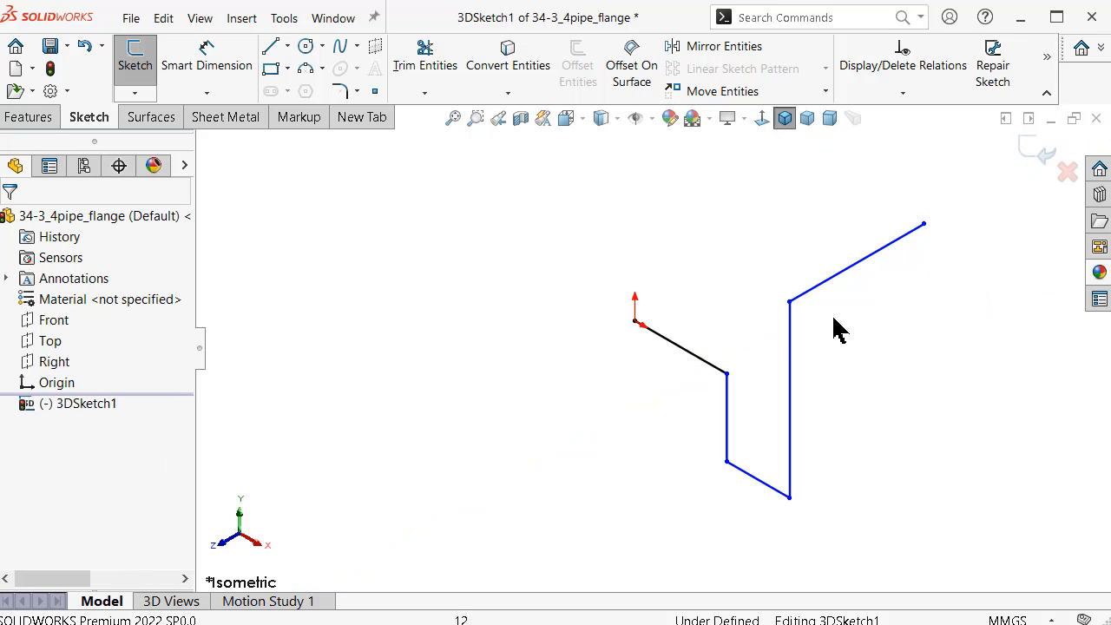
# Inspect the 3D sketch path from oblique angles and normal to the Top, Front and Right planes.
pyautogui.scroll(-2, 752, 334)
pyautogui.scroll(2, 763, 309)
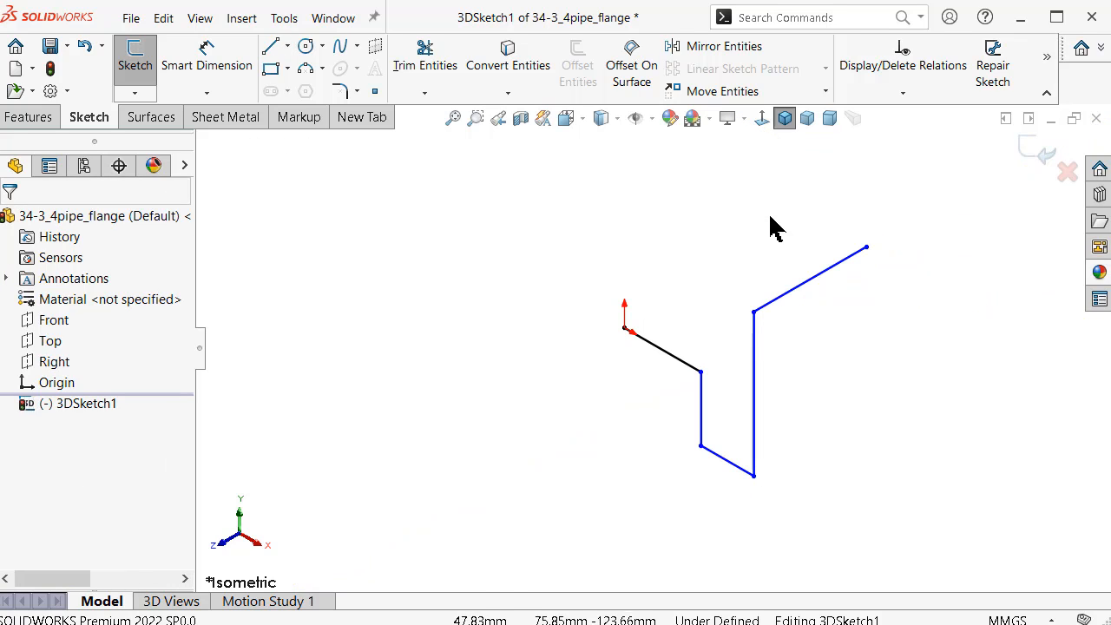
pyautogui.moveTo(736, 276)
pyautogui.mouseDown(button='middle')
pyautogui.moveTo(732, 338)
pyautogui.moveTo(733, 316)
pyautogui.mouseUp(button='middle')
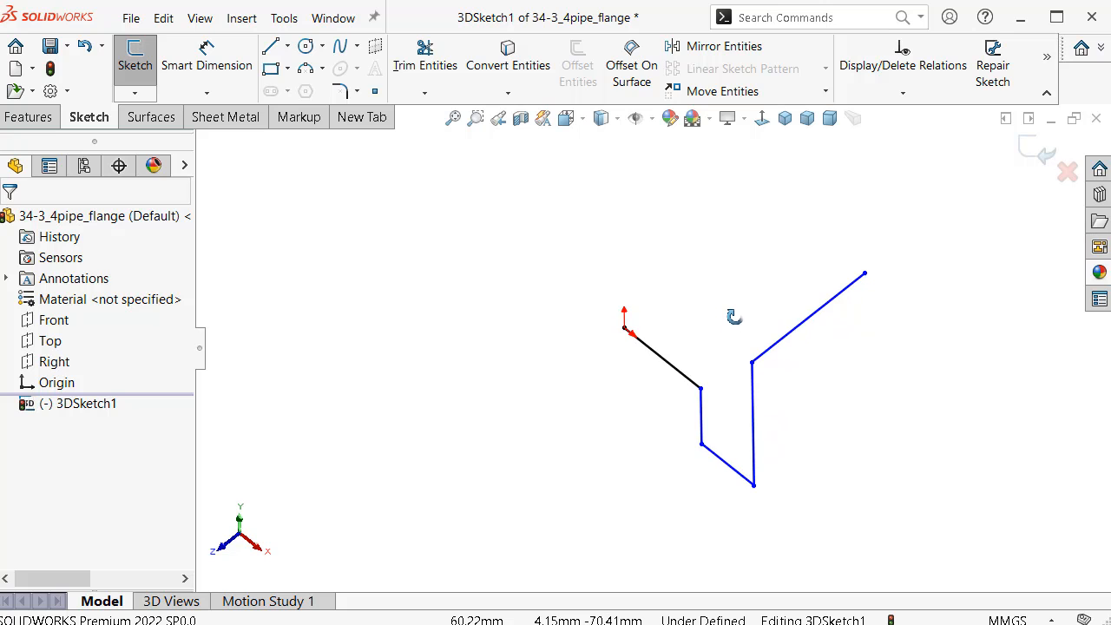
pyautogui.click(569, 118)
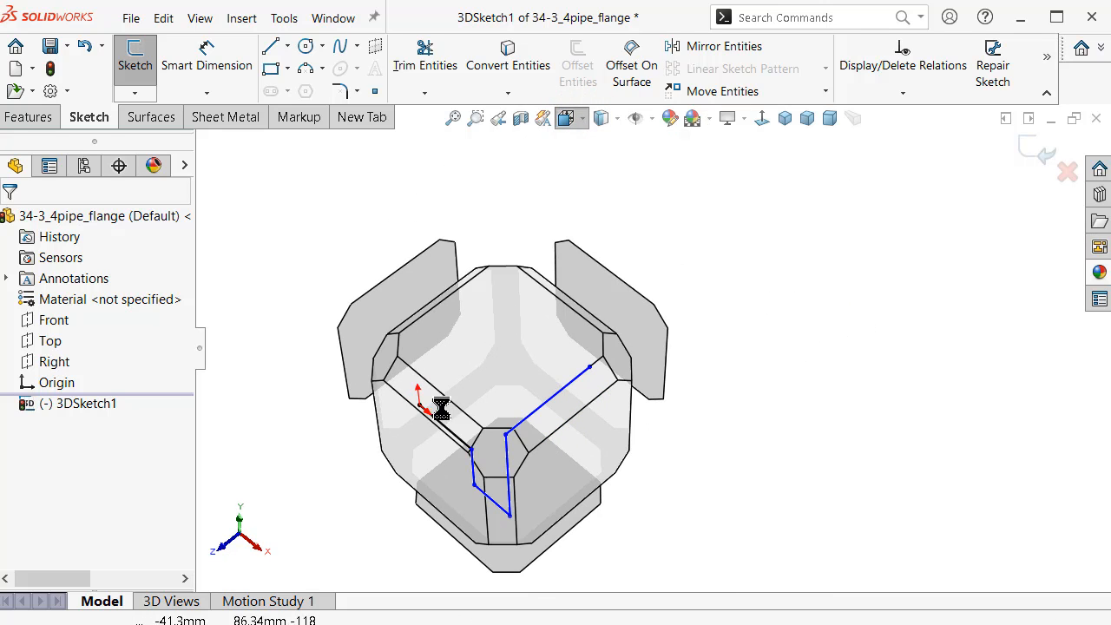
pyautogui.click(431, 451)
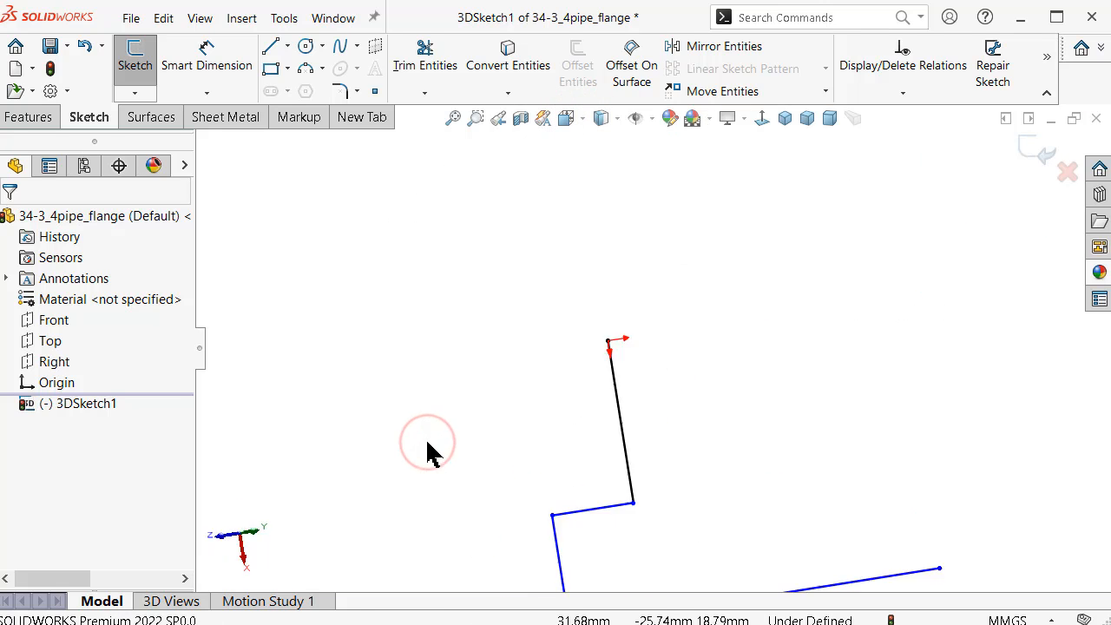
pyautogui.click(785, 119)
pyautogui.moveTo(675, 408)
pyautogui.mouseDown(button='middle')
pyautogui.moveTo(657, 442)
pyautogui.moveTo(656, 528)
pyautogui.moveTo(659, 514)
pyautogui.mouseUp(button='middle')
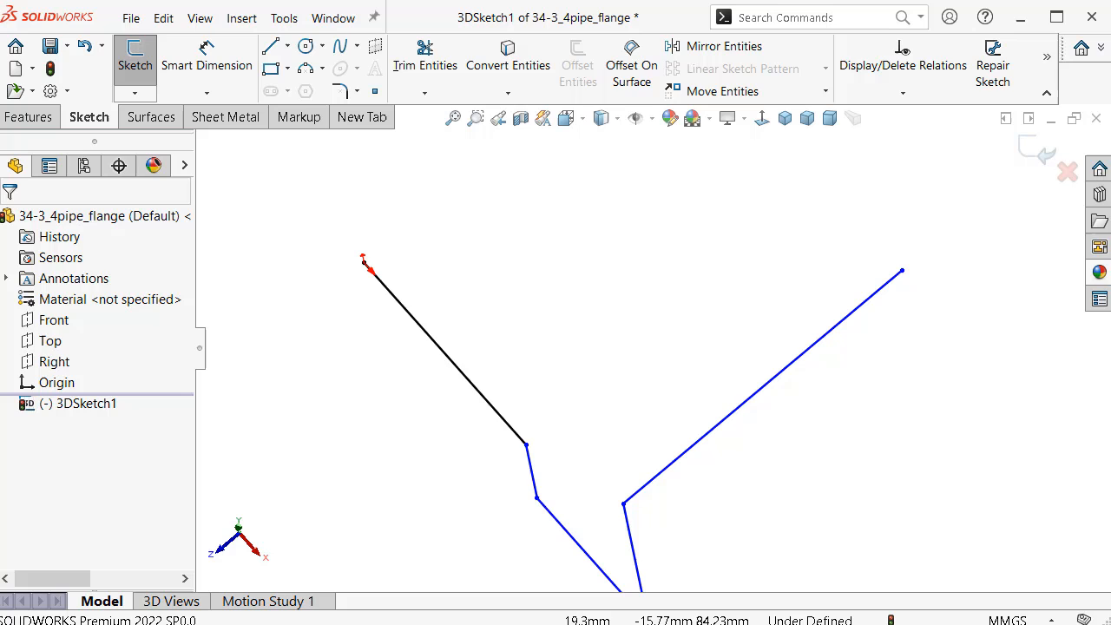
pyautogui.click(39, 341)
pyautogui.click(114, 310)
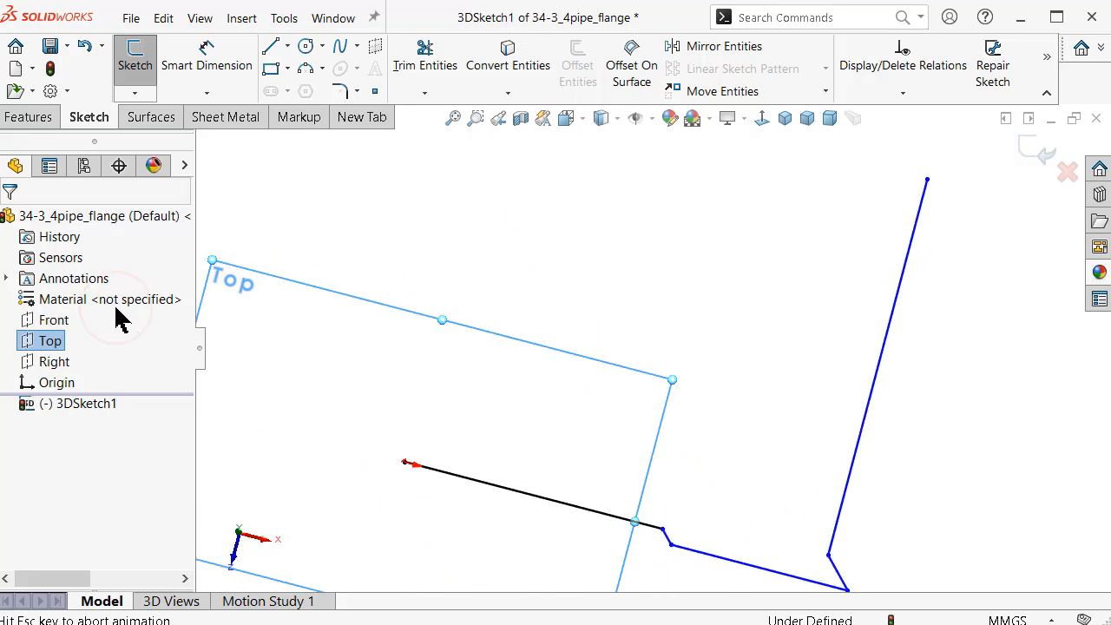
pyautogui.click(39, 320)
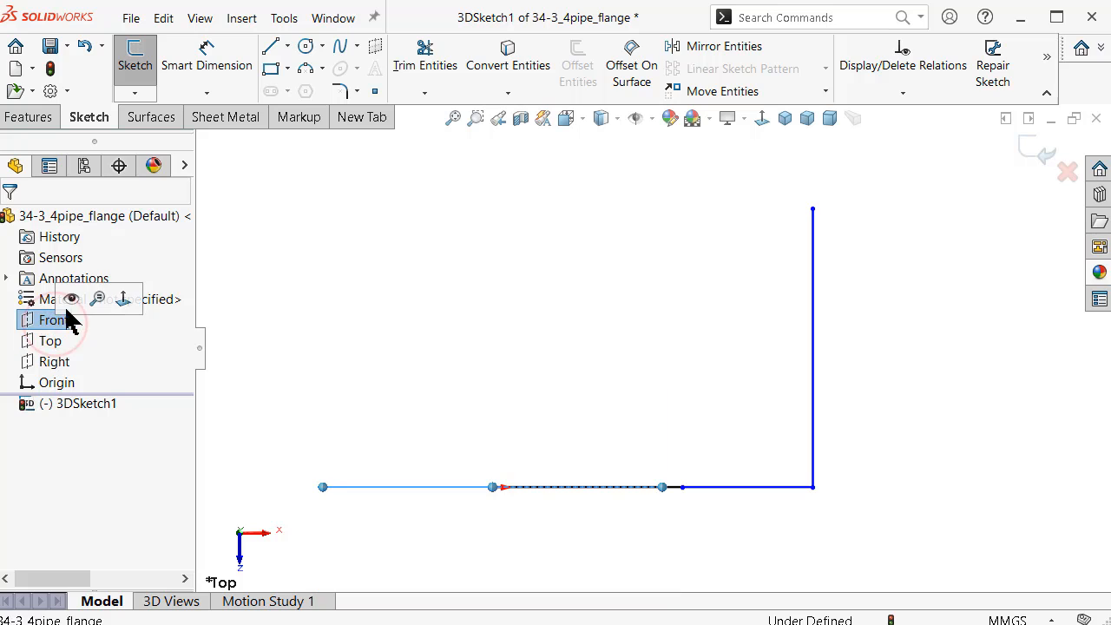
pyautogui.click(124, 299)
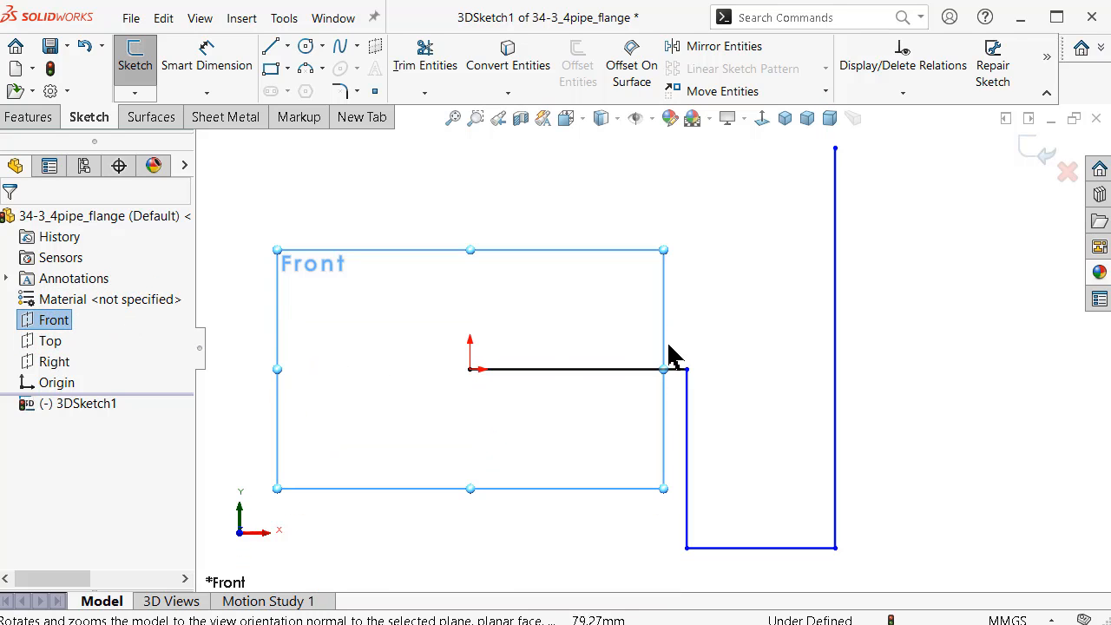
pyautogui.click(54, 361)
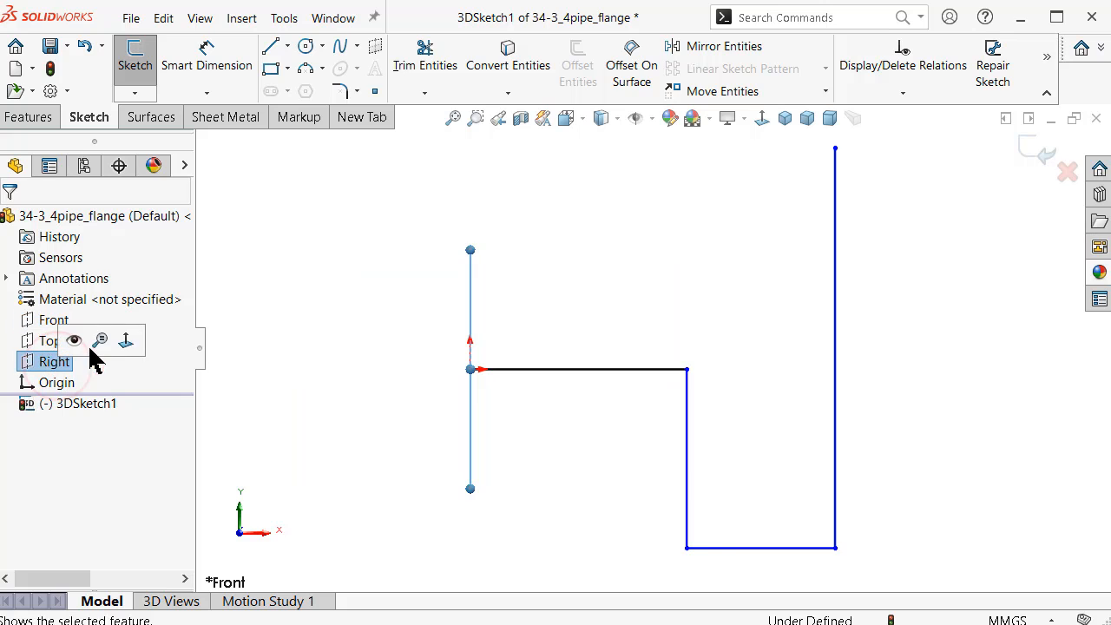
pyautogui.click(126, 340)
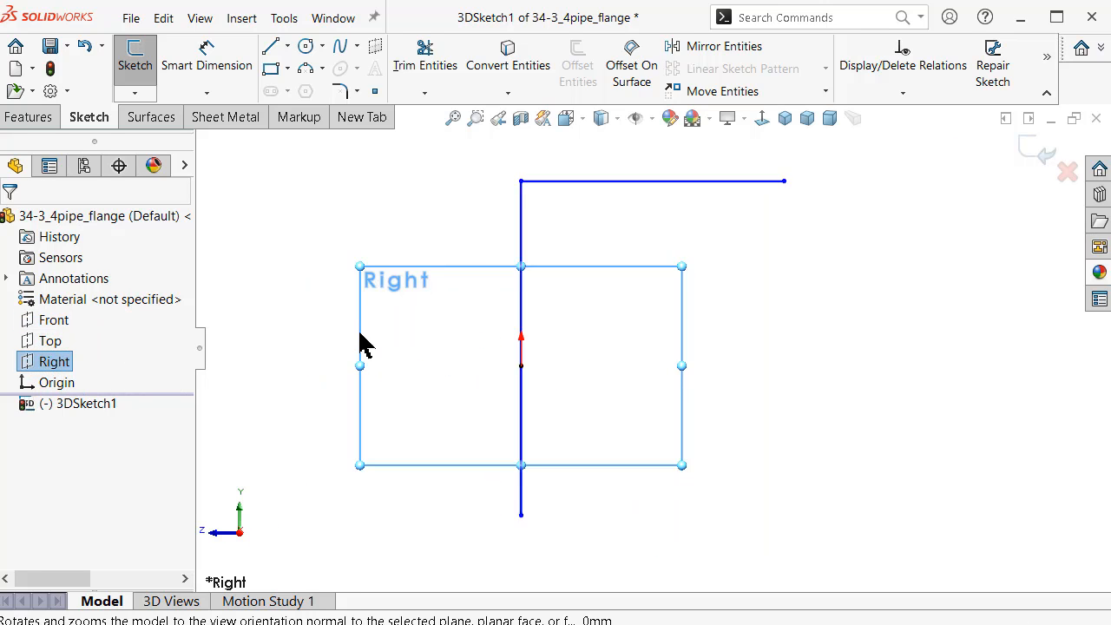
pyautogui.moveTo(446, 308)
pyautogui.mouseDown(button='middle')
pyautogui.moveTo(488, 448)
pyautogui.moveTo(459, 419)
pyautogui.moveTo(466, 355)
pyautogui.moveTo(503, 380)
pyautogui.mouseUp(button='middle')
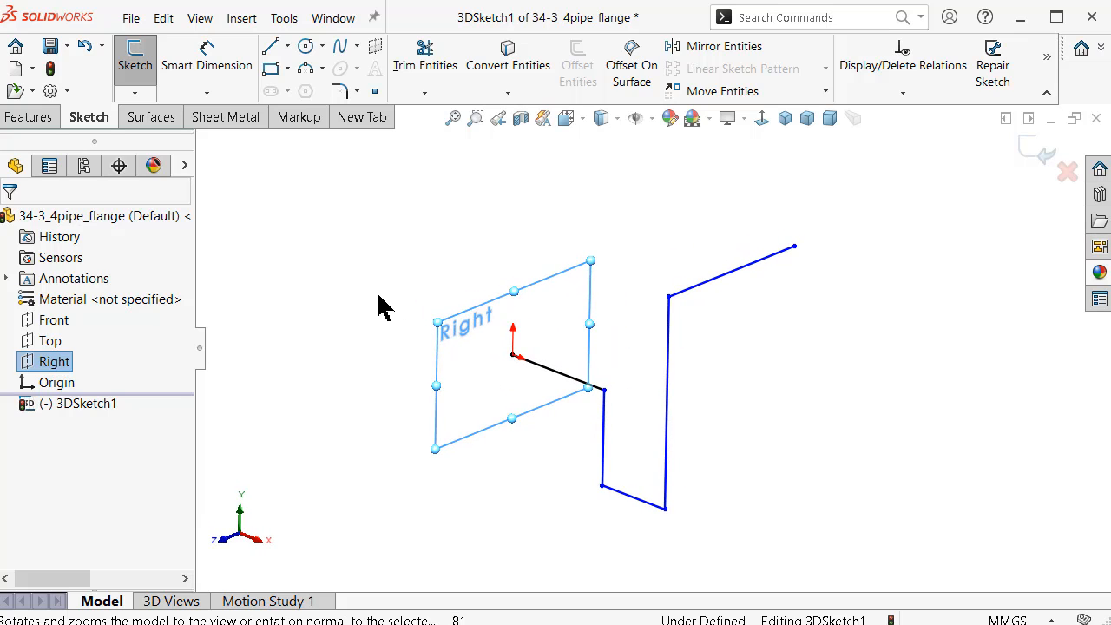
# Dimension the first line running from the origin along X to 100 mm.
pyautogui.click(208, 54)
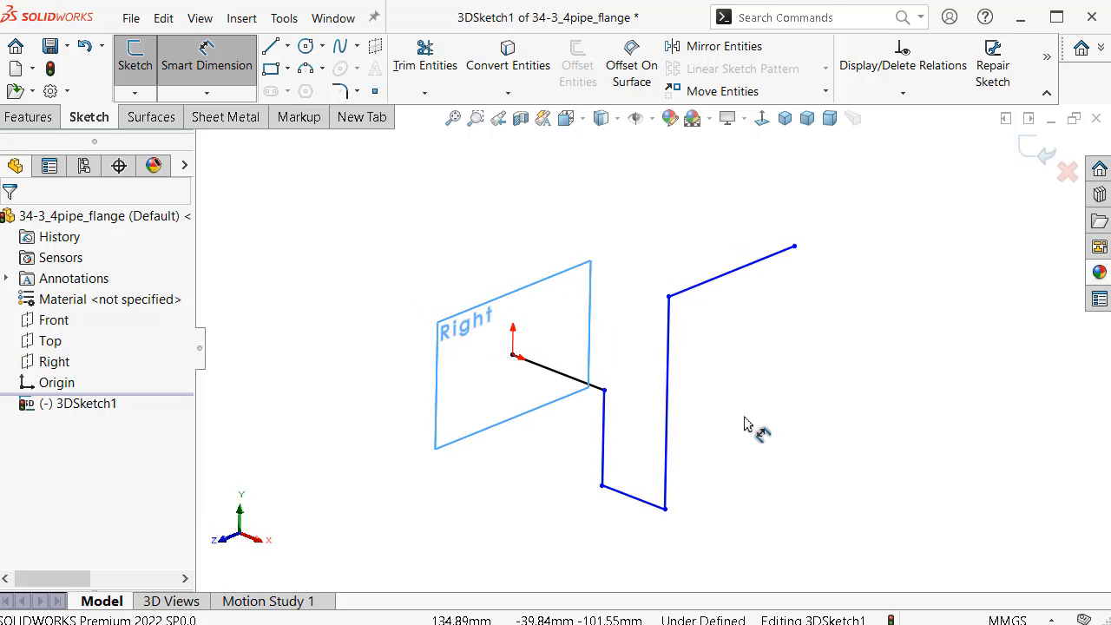
pyautogui.scroll(-1, 744, 423)
pyautogui.click(530, 367)
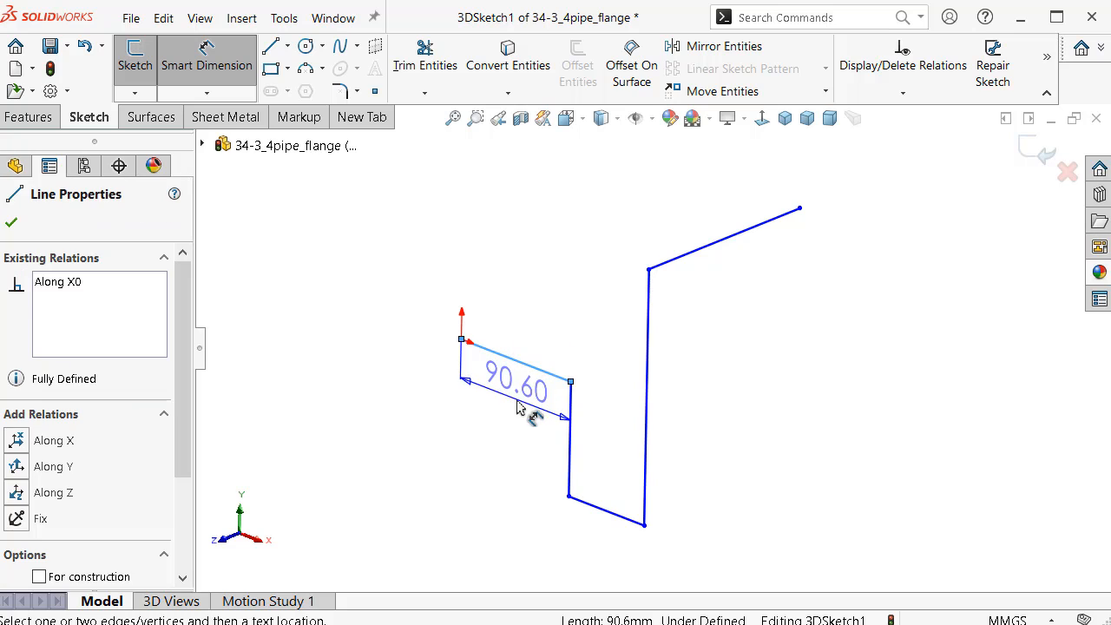
pyautogui.click(518, 408)
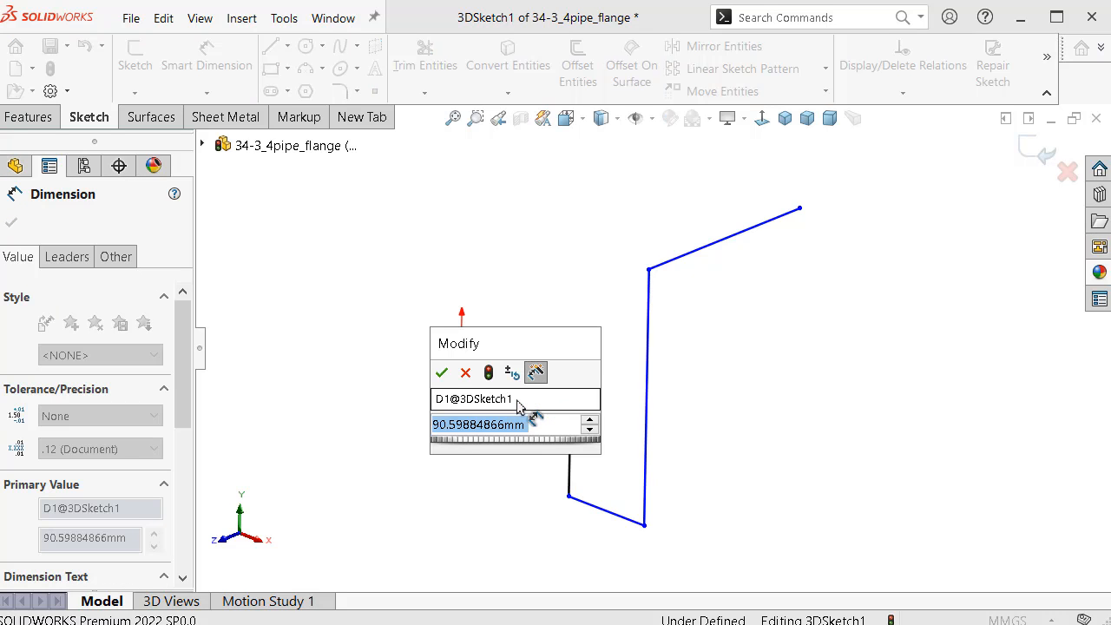
pyautogui.write('100')
pyautogui.press('Return')
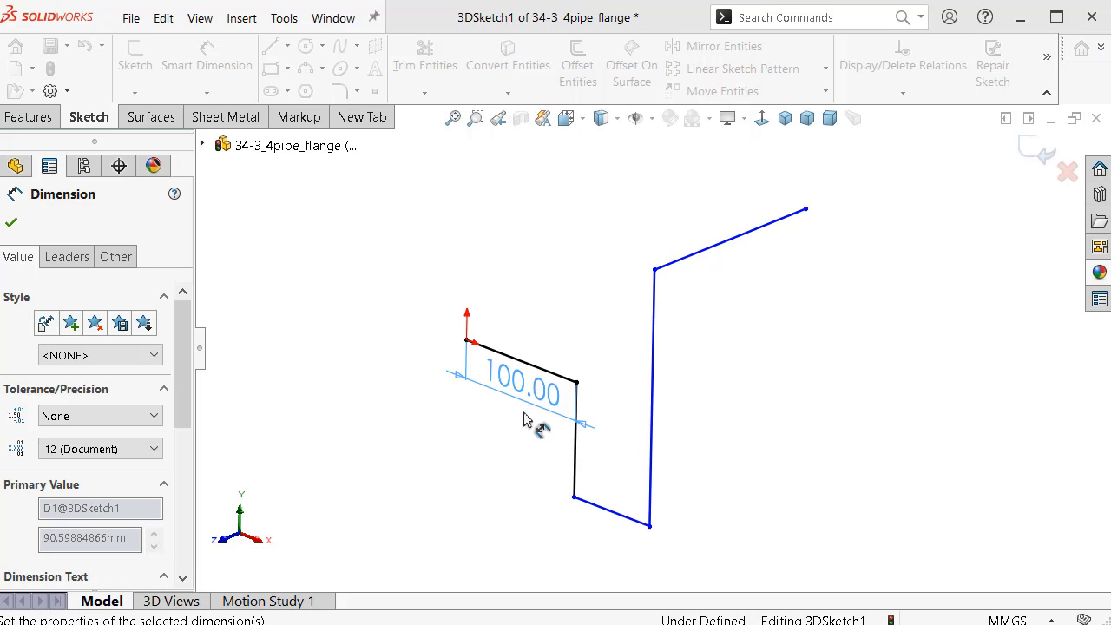
# Dimension the short vertical line at the end of the 100 mm segment to 60 mm.
pyautogui.scroll(-1, 564, 450)
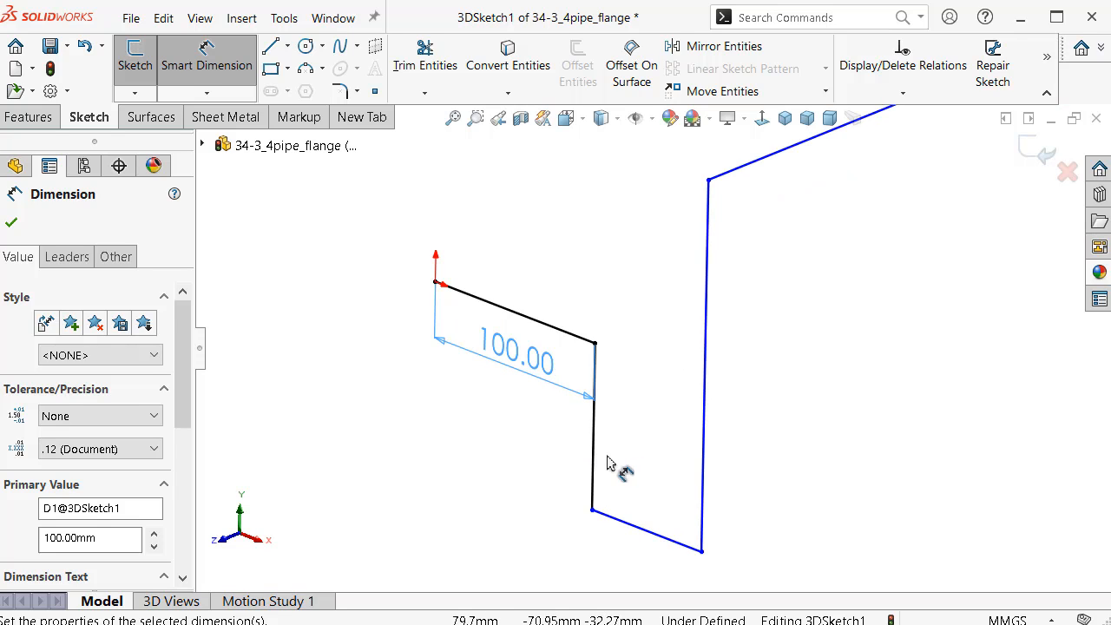
pyautogui.click(594, 463)
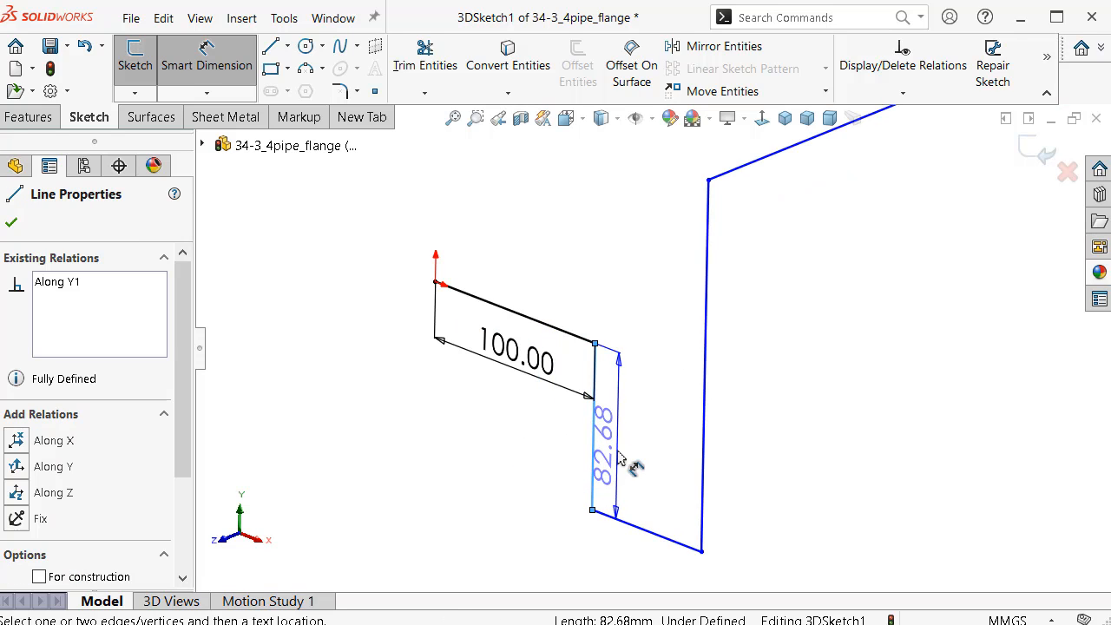
pyautogui.click(623, 455)
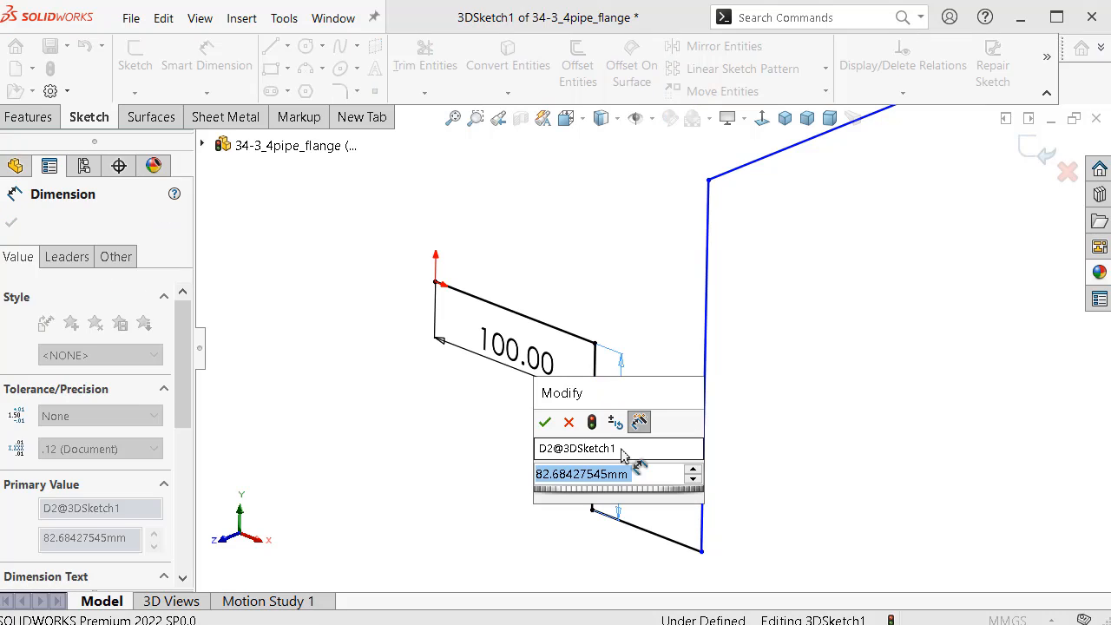
pyautogui.write('60')
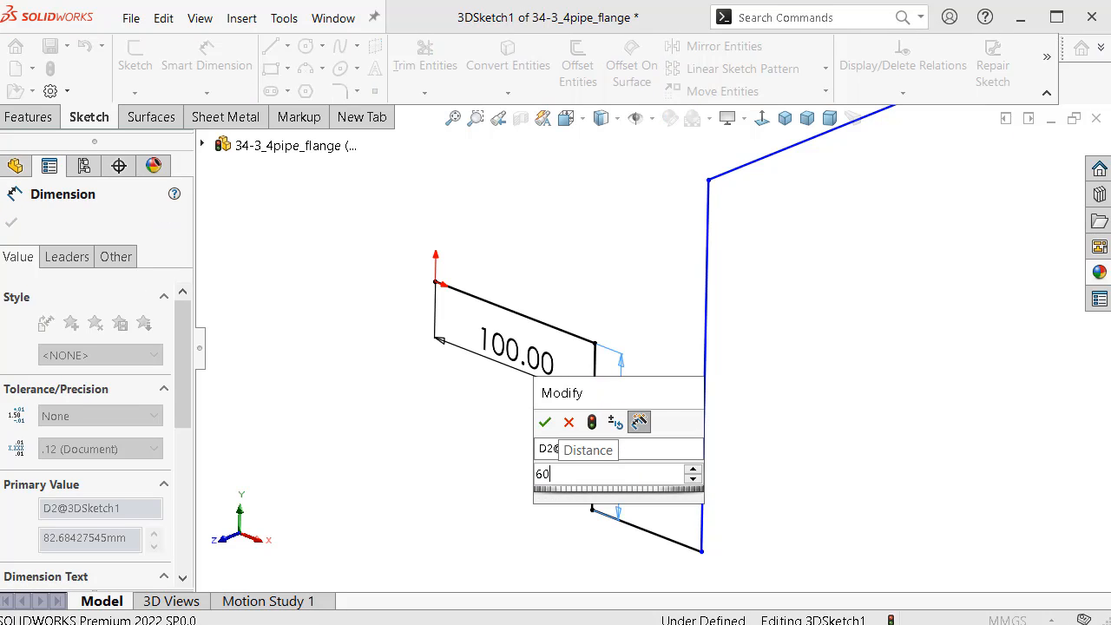
pyautogui.press('Return')
pyautogui.press('Escape')
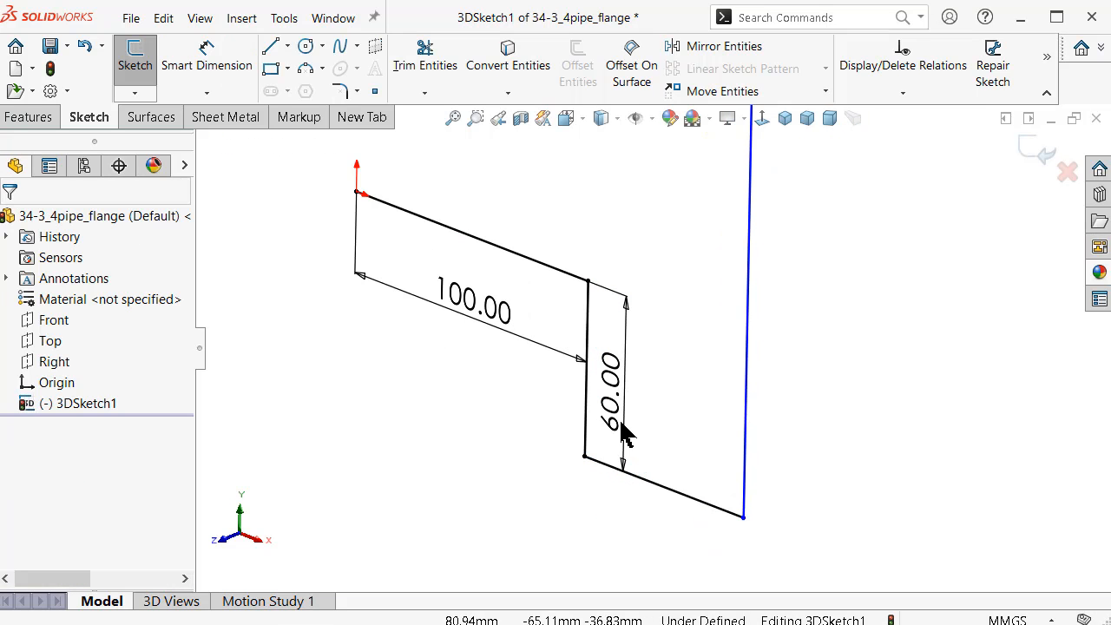
# Make the lower line along X equal in length to the 60 mm vertical line.
pyautogui.click(588, 350)
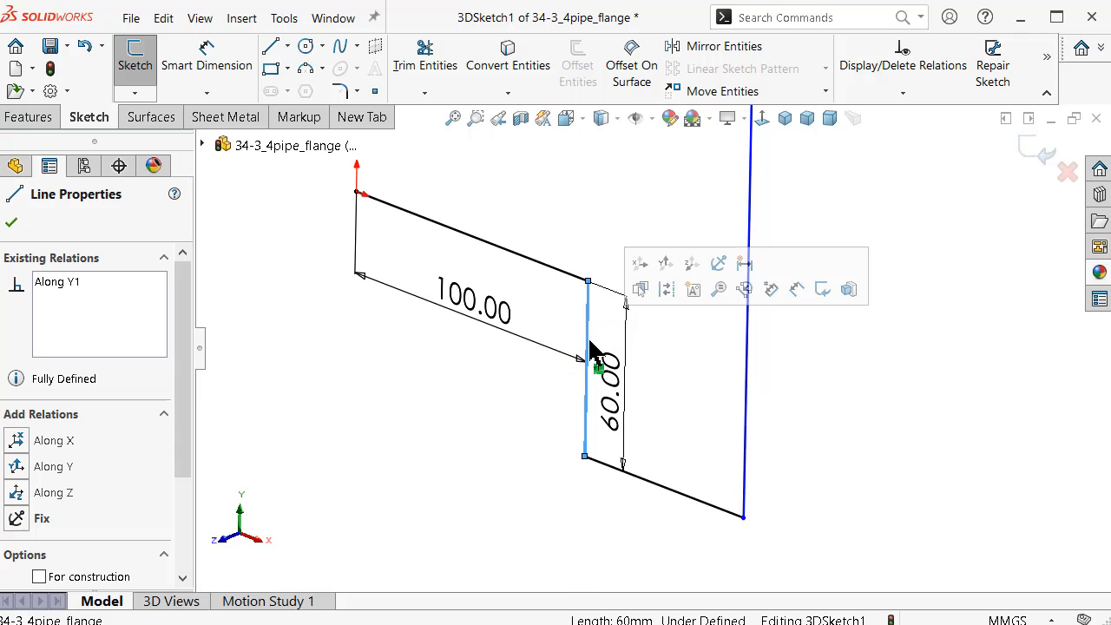
pyautogui.keyDown('ctrl'); pyautogui.click(657, 490); pyautogui.keyUp('ctrl')
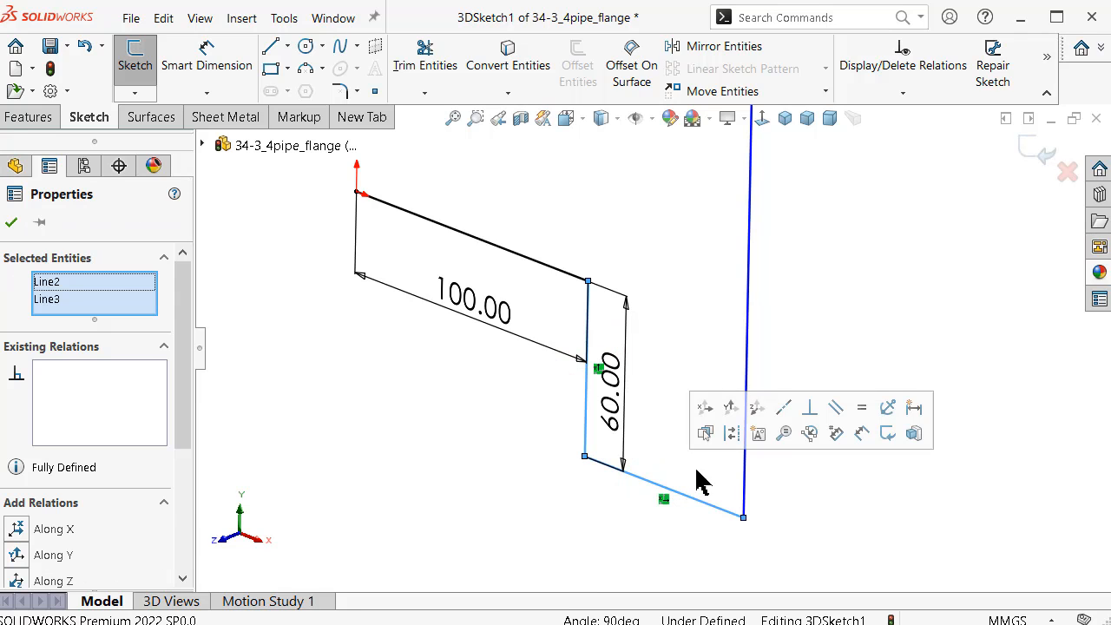
pyautogui.click(859, 410)
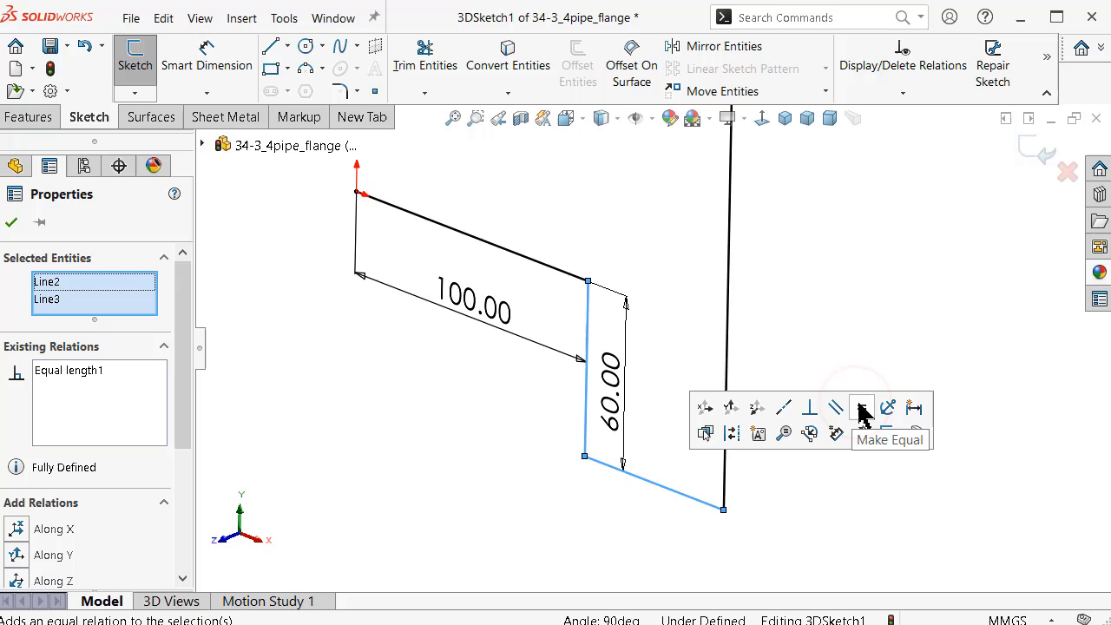
pyautogui.click(860, 290)
pyautogui.scroll(2, 851, 297)
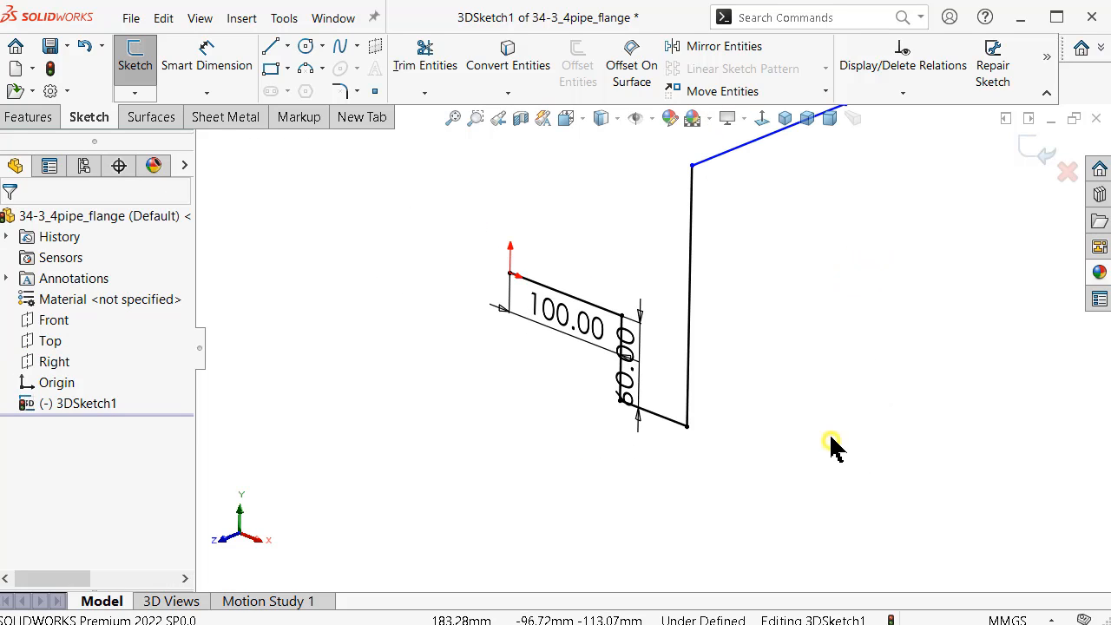
pyautogui.moveTo(831, 445); pyautogui.dragTo(787, 266, button='right')
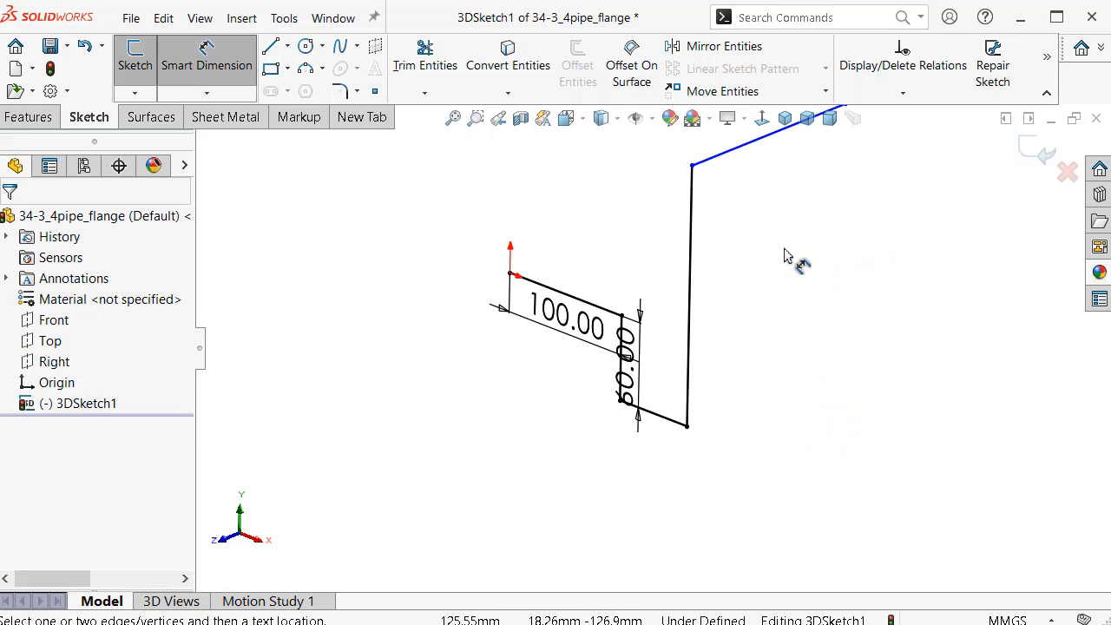
pyautogui.scroll(2, 773, 271)
pyautogui.scroll(-2, 763, 271)
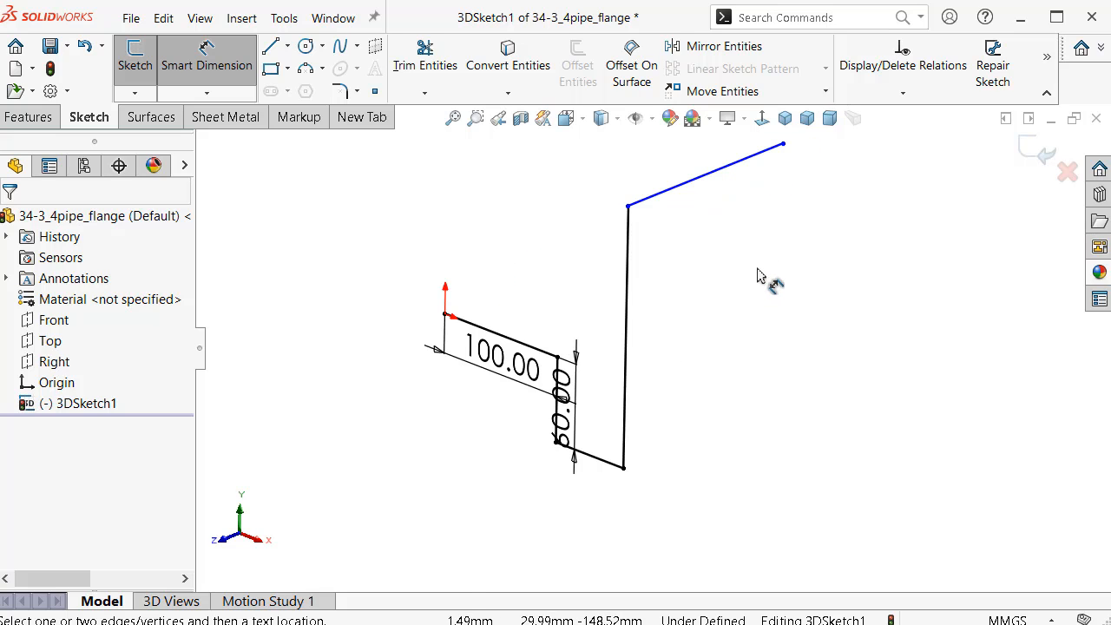
pyautogui.press('Escape')
# Make the tall vertical line and the final line along Z equal in length.
pyautogui.scroll(-1, 699, 265)
pyautogui.click(634, 190)
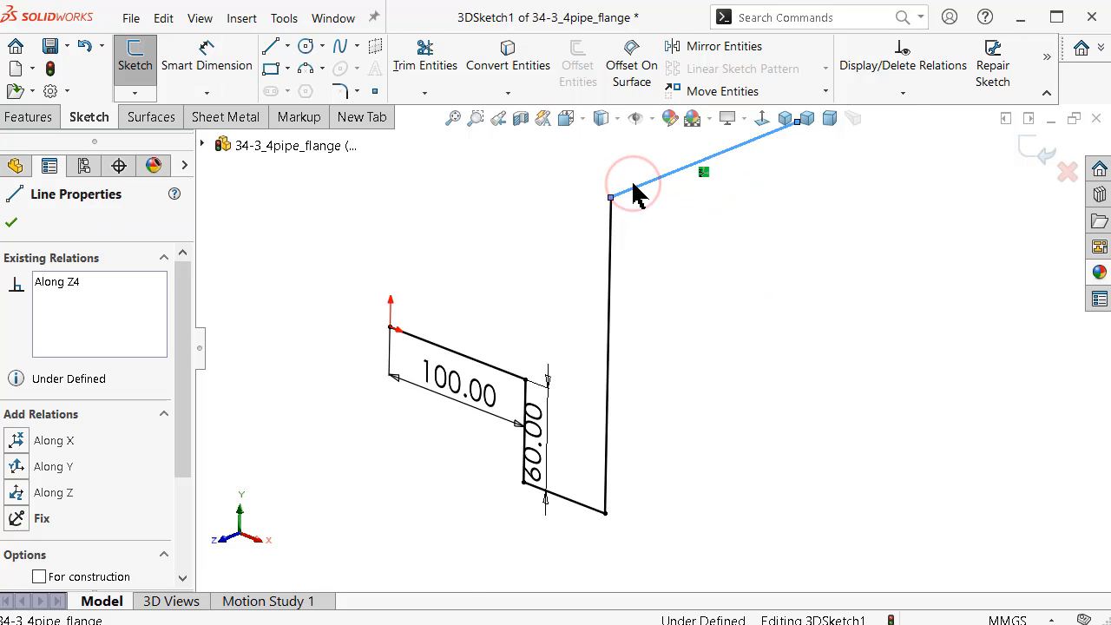
pyautogui.keyDown('ctrl'); pyautogui.click(608, 248); pyautogui.keyUp('ctrl')
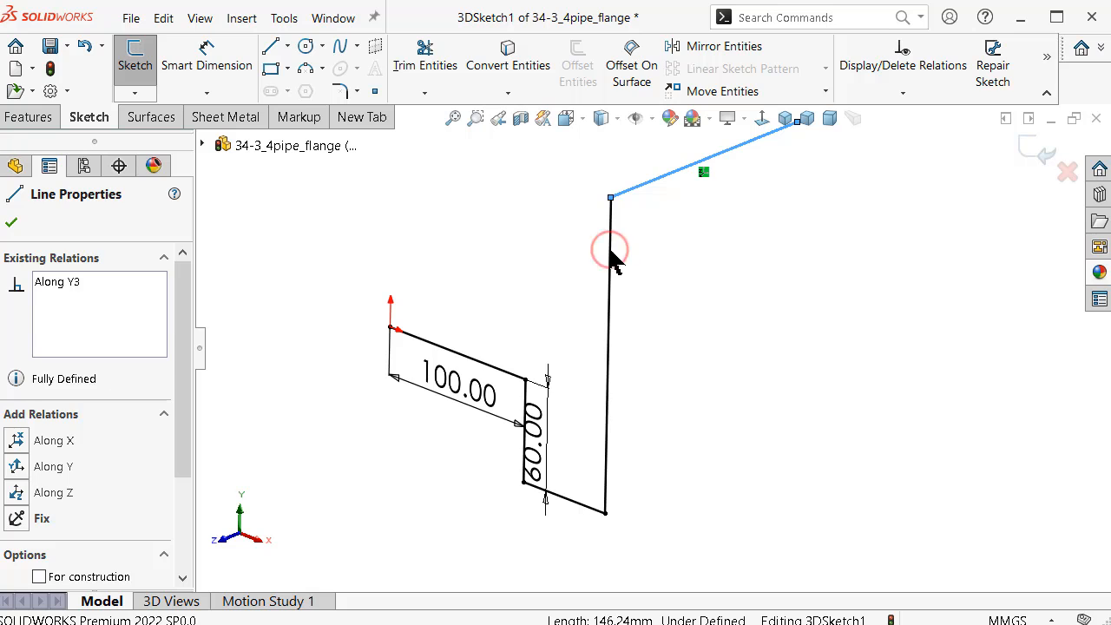
pyautogui.click(816, 173)
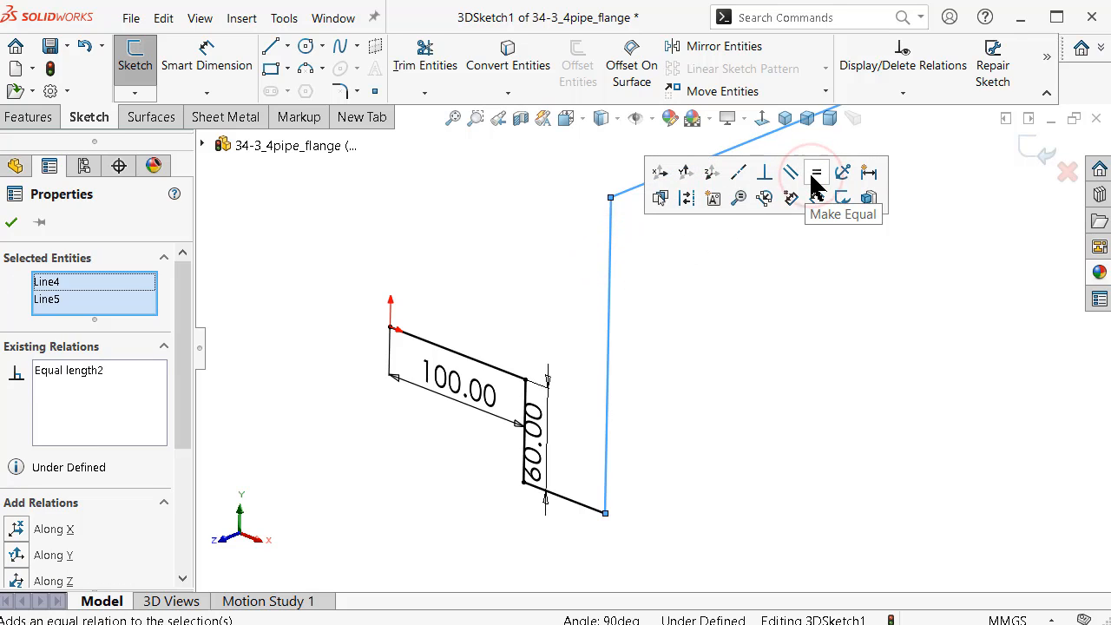
pyautogui.click(760, 407)
# Dimension the final line along Z to 120 mm.
pyautogui.scroll(1, 781, 416)
pyautogui.moveTo(806, 425); pyautogui.dragTo(830, 352, button='right')
pyautogui.click(736, 198)
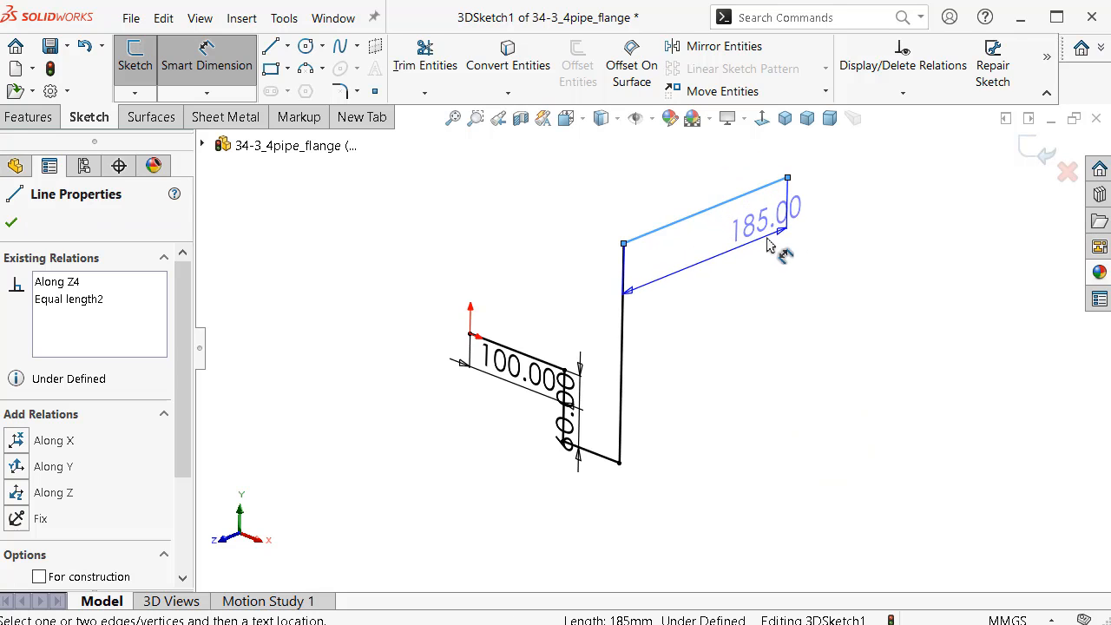
pyautogui.click(734, 264)
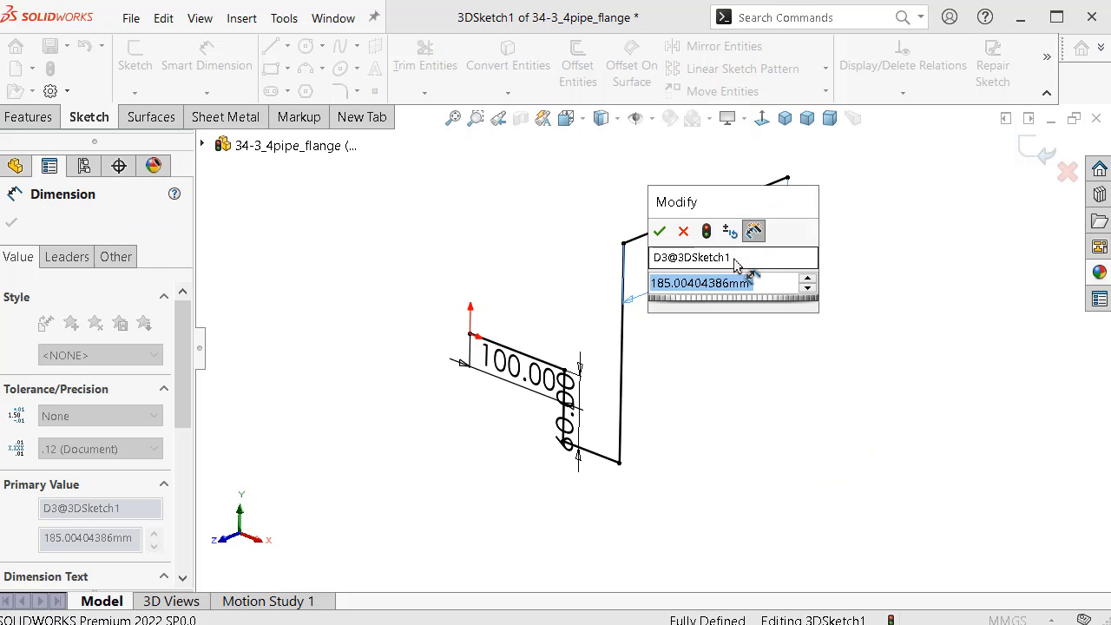
pyautogui.write('120')
pyautogui.press('Return')
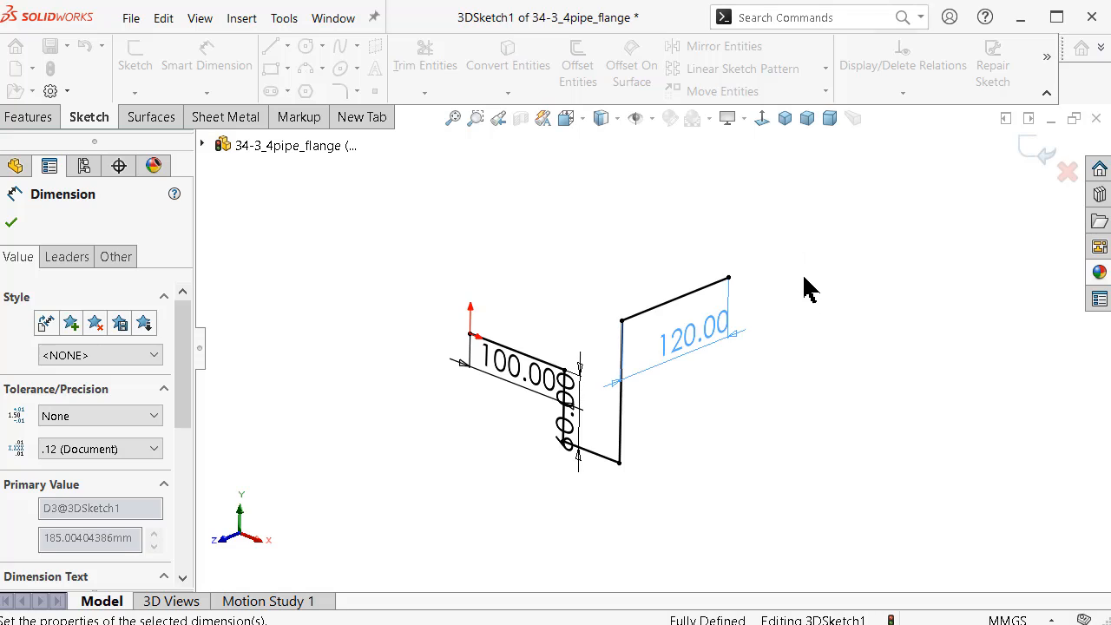
# Reposition the 100 mm dimension above its line and the 60 mm dimension outside the path, and return to the isometric view.
pyautogui.click(564, 215)
pyautogui.moveTo(602, 372)
pyautogui.mouseDown(button='middle')
pyautogui.moveTo(578, 506)
pyautogui.moveTo(570, 442)
pyautogui.moveTo(590, 329)
pyautogui.moveTo(637, 297)
pyautogui.moveTo(592, 317)
pyautogui.moveTo(564, 377)
pyautogui.mouseUp(button='middle')
pyautogui.moveTo(564, 378); pyautogui.dragTo(570, 294)
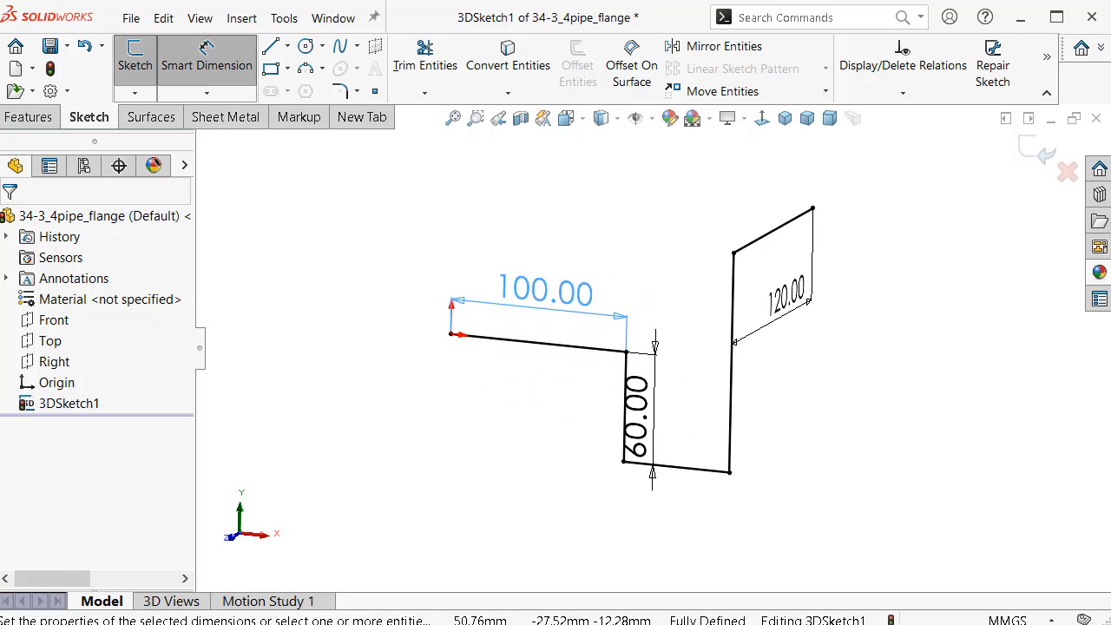
pyautogui.moveTo(657, 428); pyautogui.dragTo(590, 494)
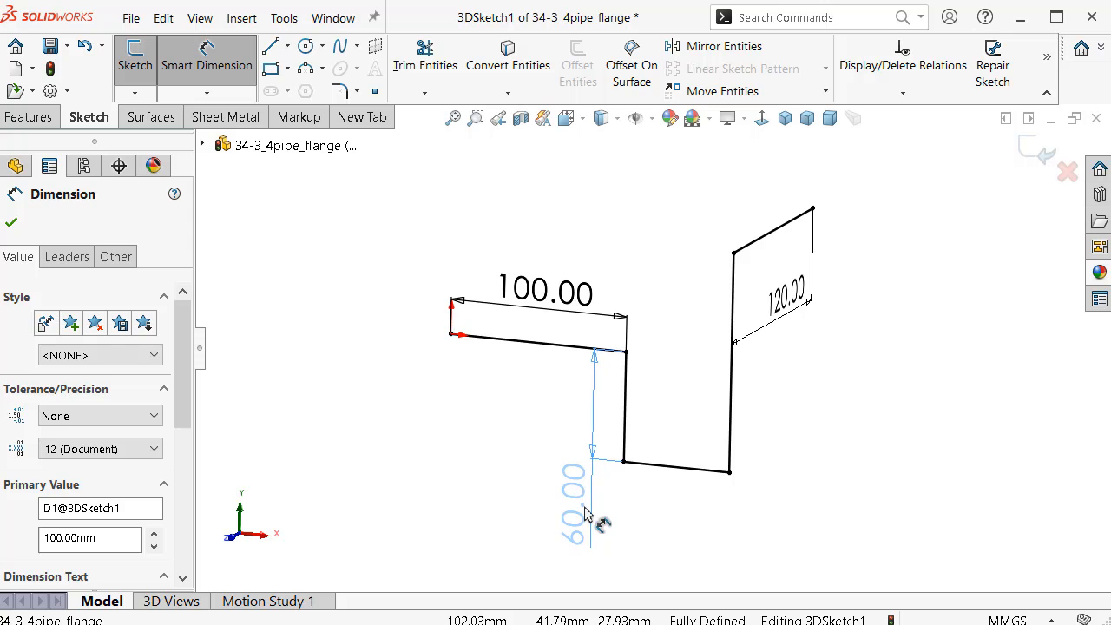
pyautogui.click(464, 457)
pyautogui.moveTo(465, 457)
pyautogui.mouseDown(button='middle')
pyautogui.moveTo(477, 446)
pyautogui.moveTo(461, 463)
pyautogui.moveTo(494, 479)
pyautogui.mouseUp(button='middle')
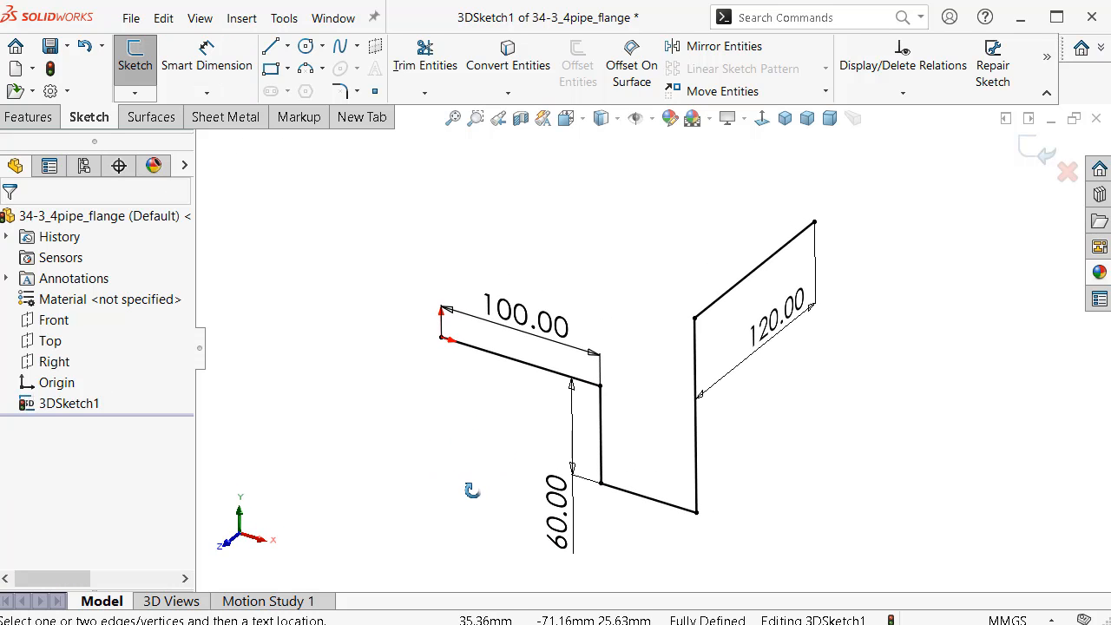
pyautogui.click(785, 119)
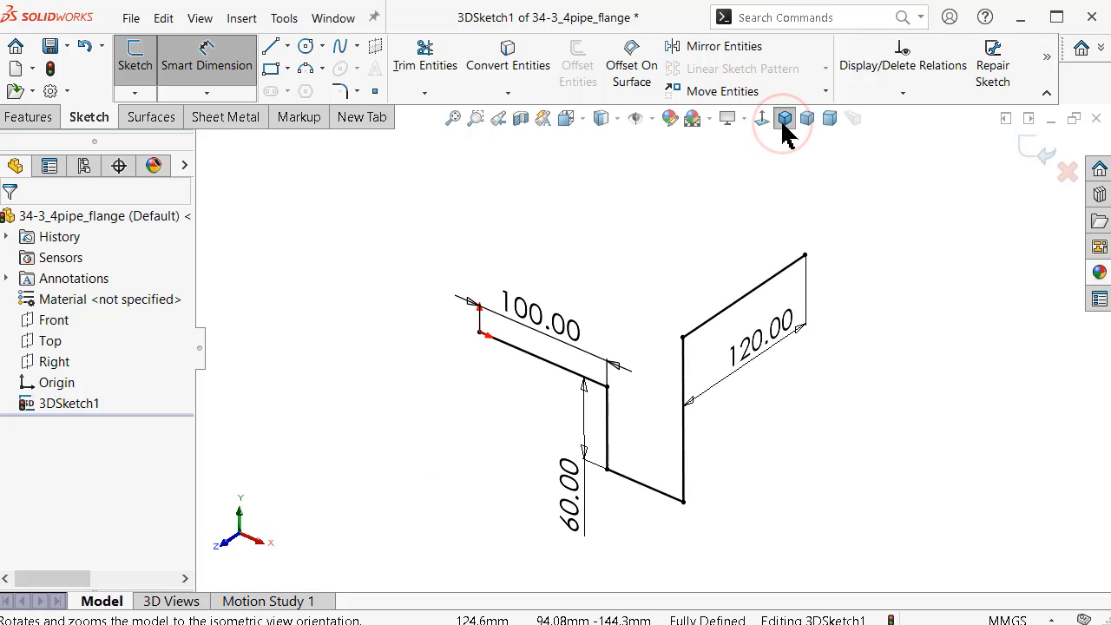
pyautogui.scroll(-3, 651, 384)
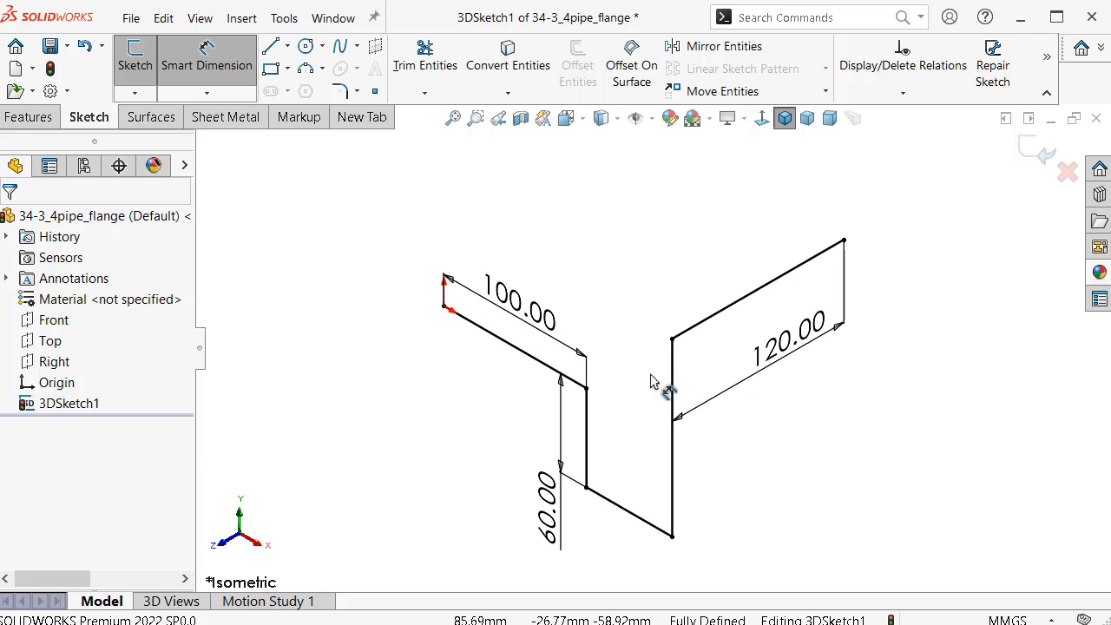
# Try to round the path's corners with a 16 mm sketch fillet, starting where the 100 mm and 60 mm lines meet.
pyautogui.click(340, 91)
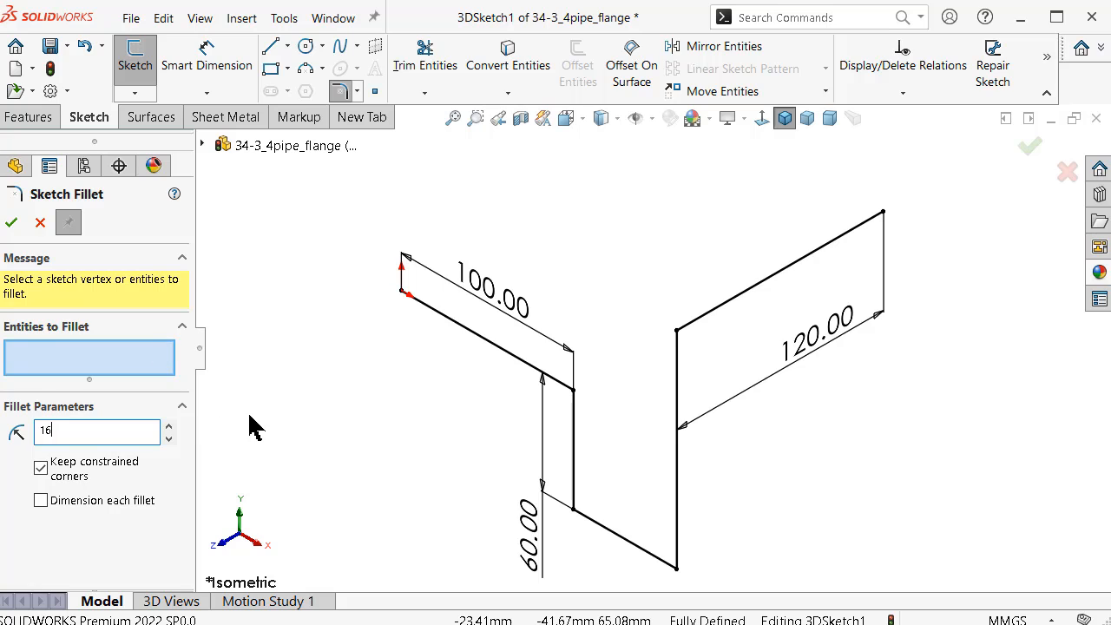
pyautogui.scroll(-4, 379, 463)
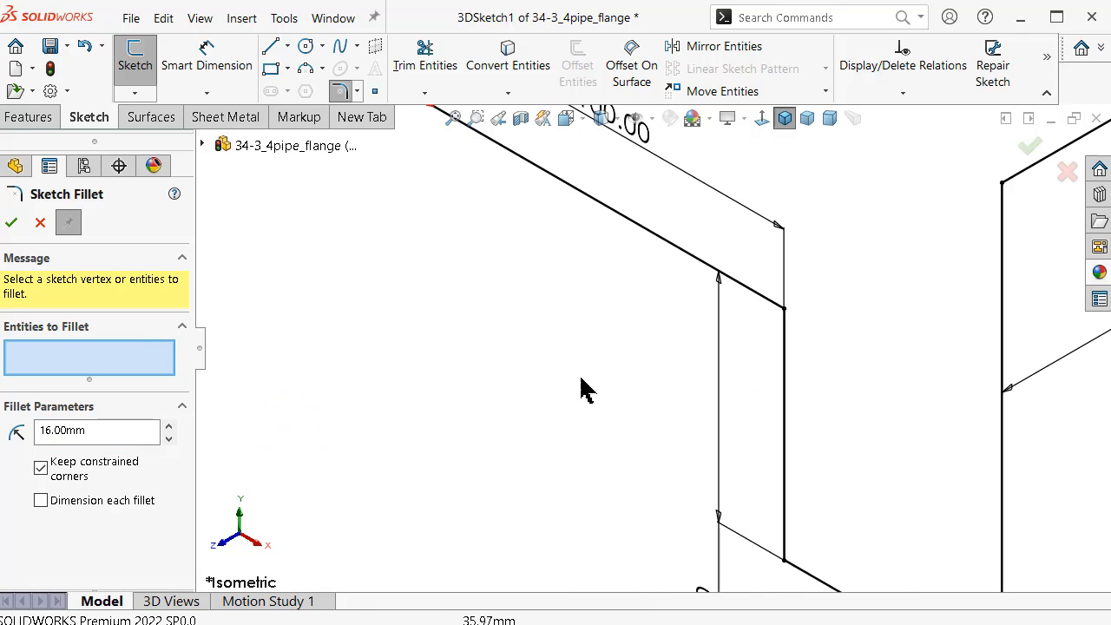
pyautogui.click(786, 309)
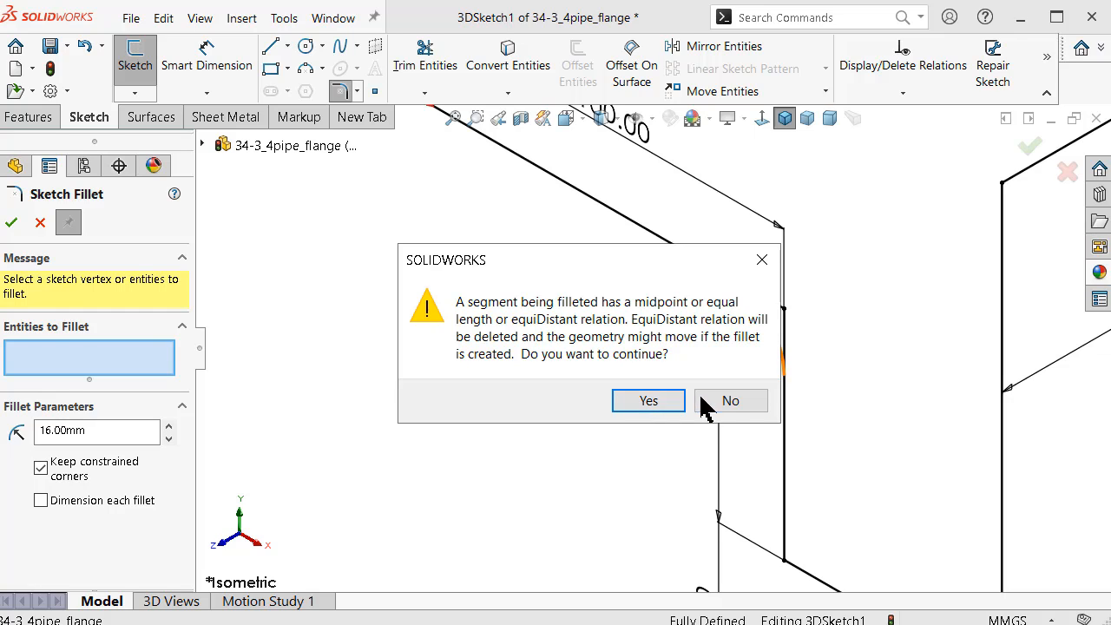
pyautogui.click(735, 403)
pyautogui.click(616, 387)
pyautogui.press('f')
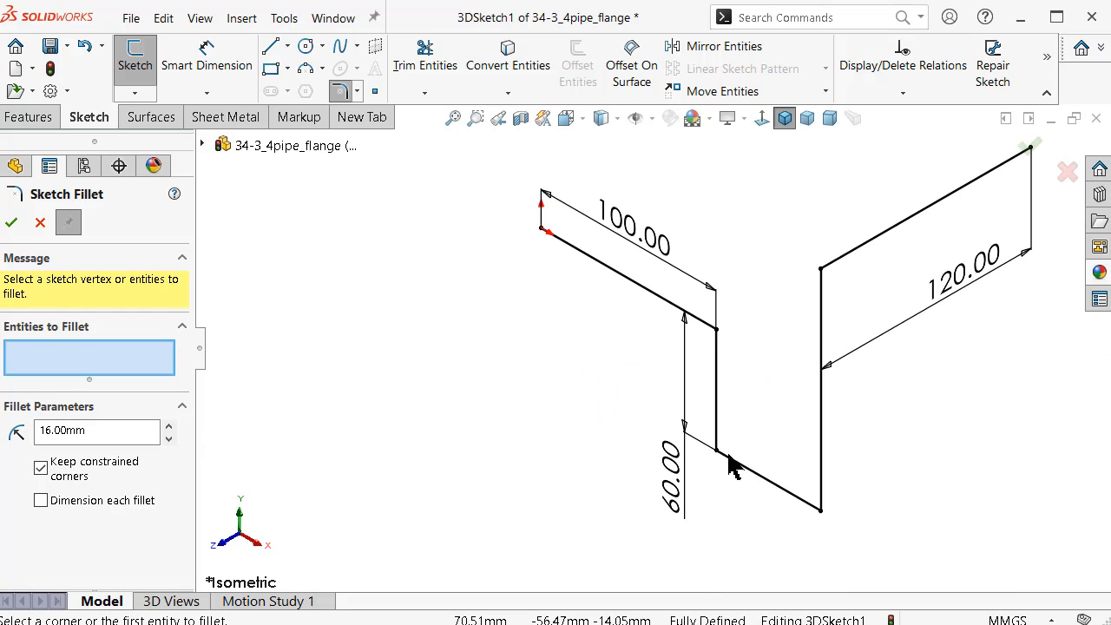
pyautogui.click(751, 470)
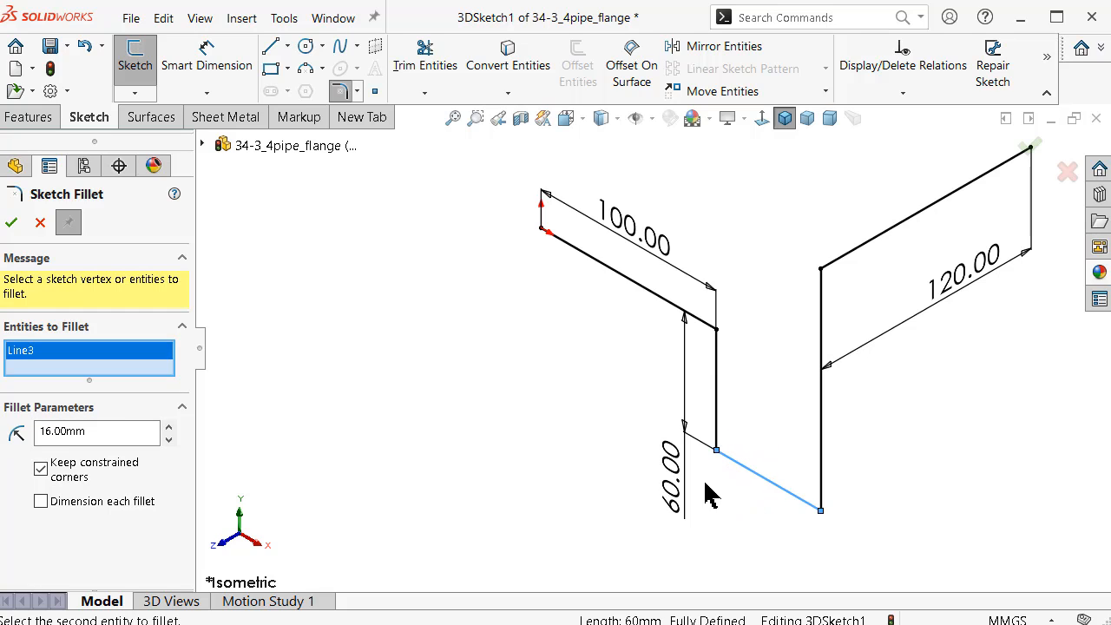
pyautogui.click(38, 224)
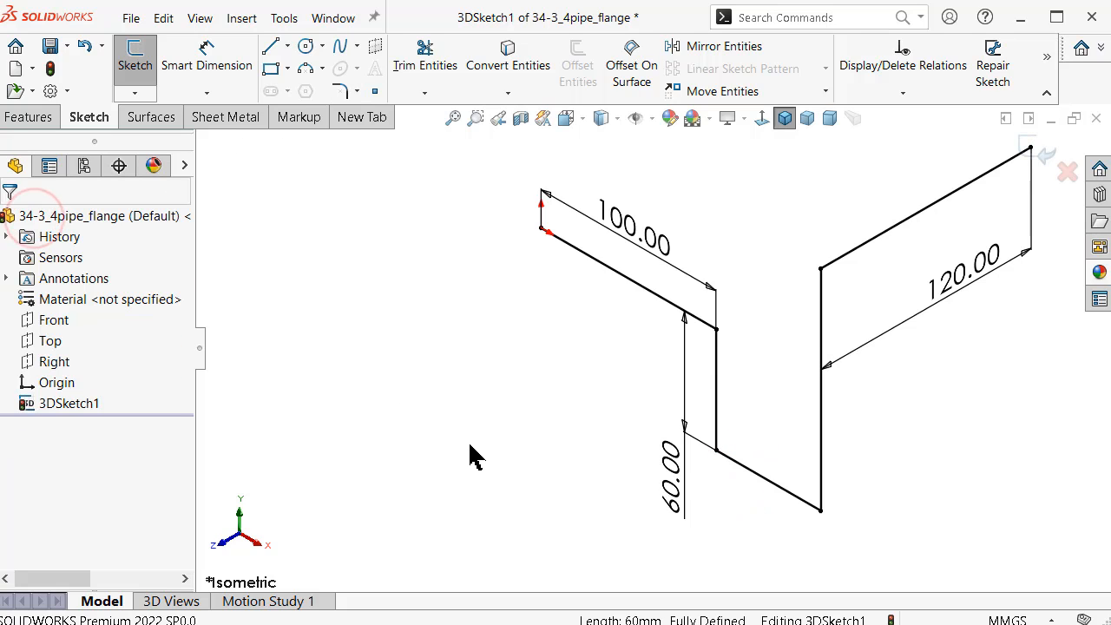
# Delete the equal-length relation between the short vertical line and the lower line along X.
pyautogui.click(460, 447)
pyautogui.click(770, 483)
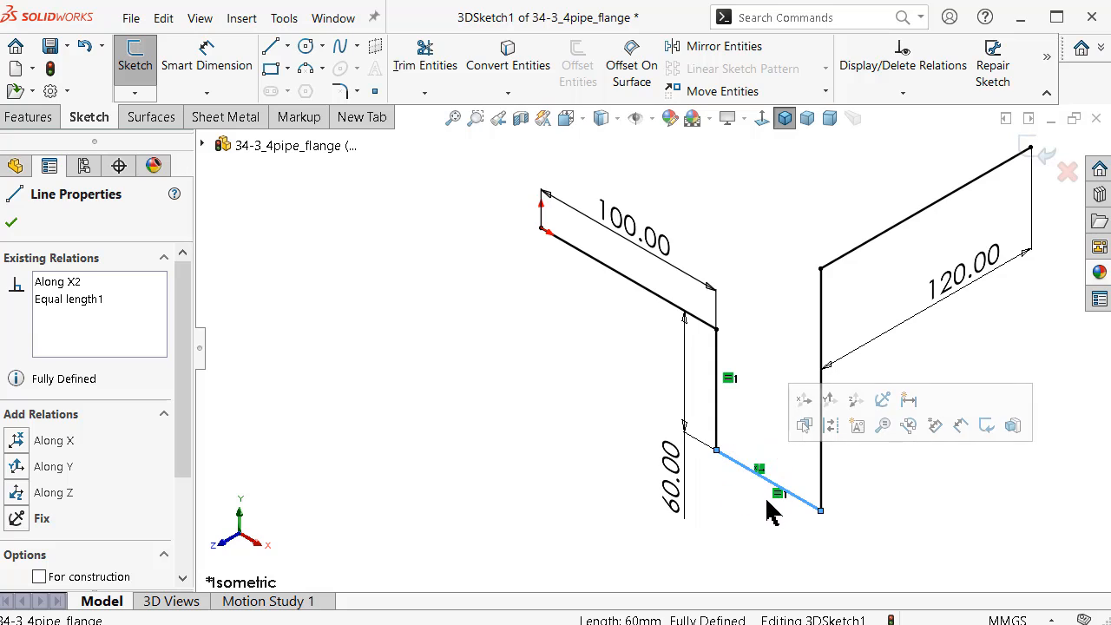
pyautogui.scroll(-3, 779, 502)
pyautogui.press('Escape')
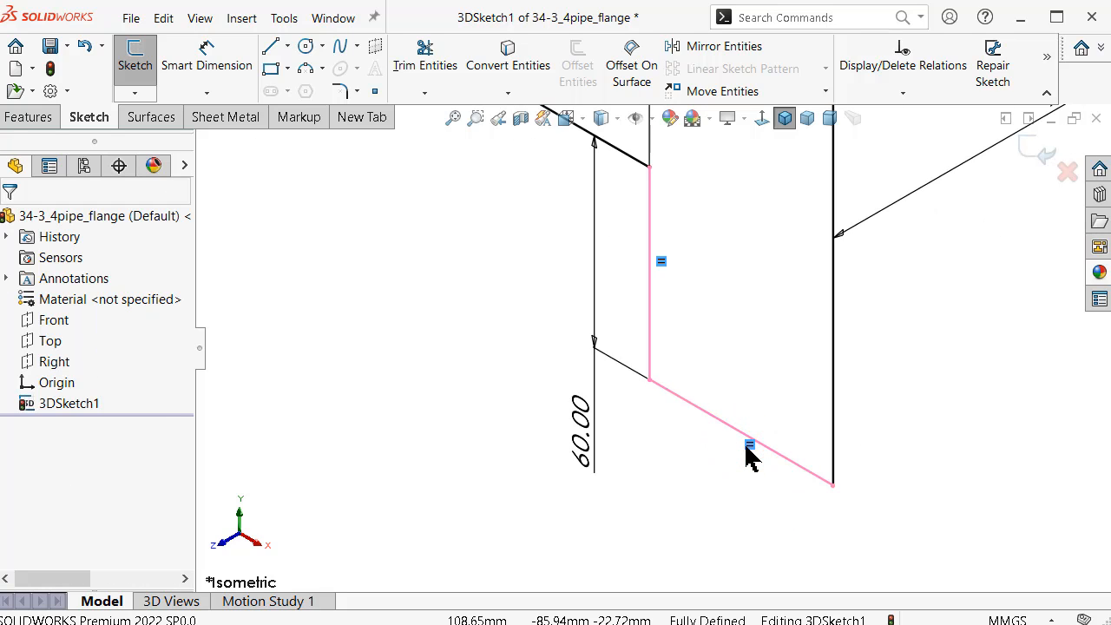
pyautogui.press('Delete')
pyautogui.scroll(2, 743, 473)
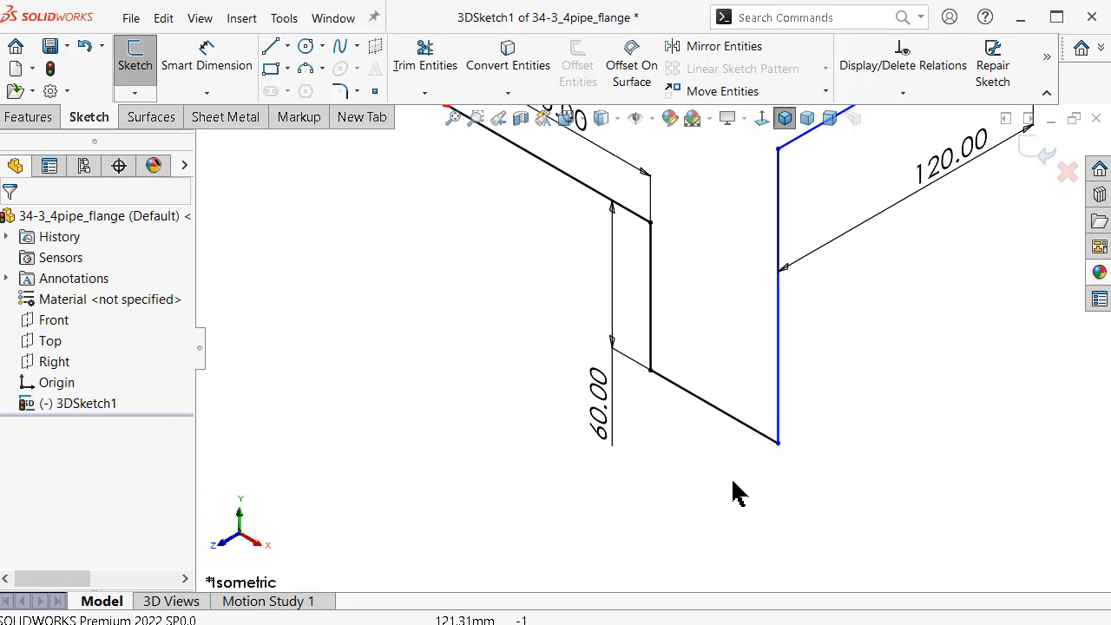
# Dimension the lower line along X to 60 mm, placing the dimension below the line.
pyautogui.scroll(2, 798, 275)
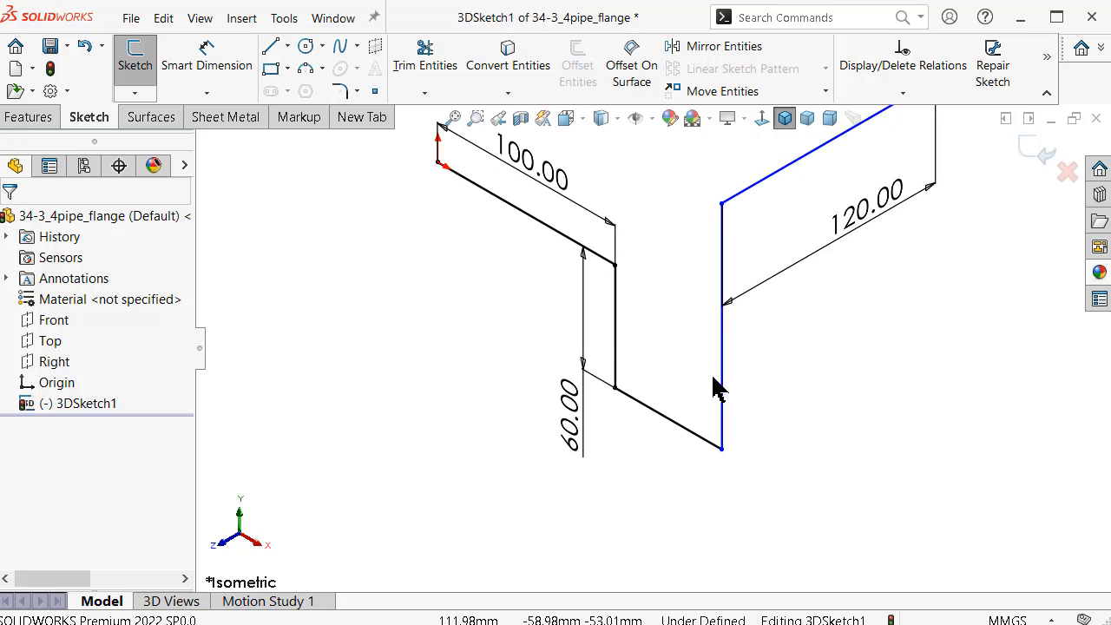
pyautogui.moveTo(635, 521); pyautogui.dragTo(608, 416, button='right')
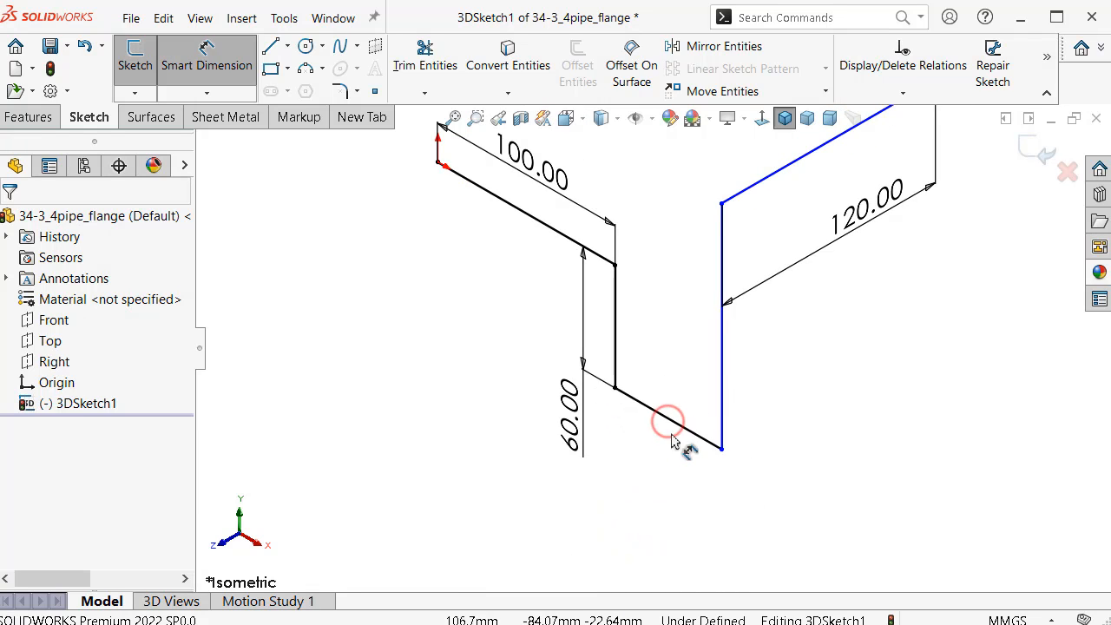
pyautogui.click(664, 420)
pyautogui.click(659, 491)
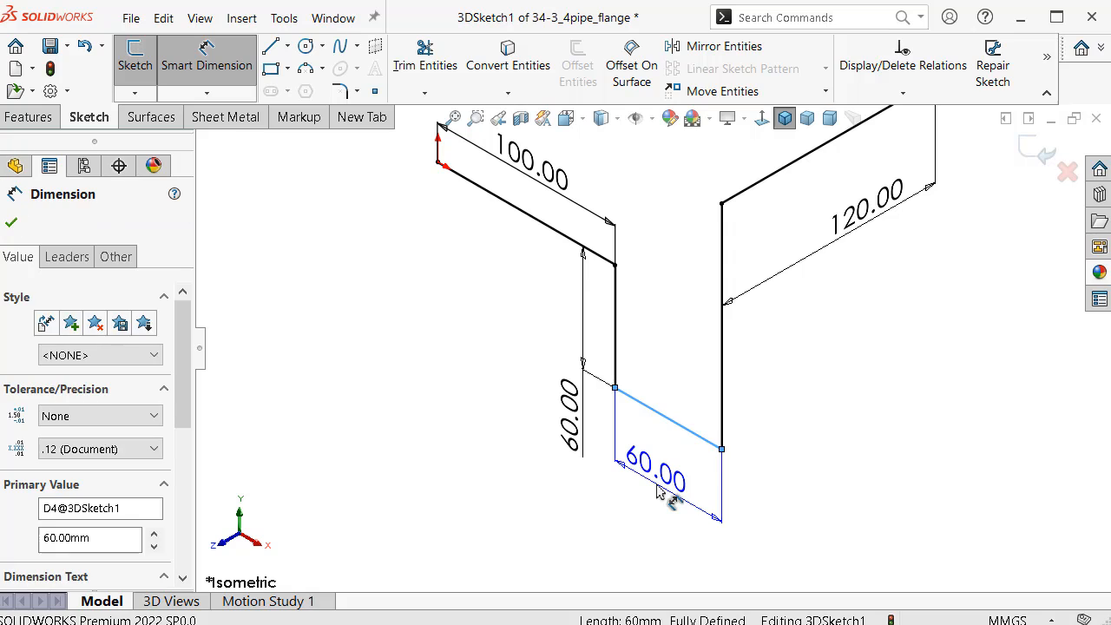
pyautogui.click(581, 456)
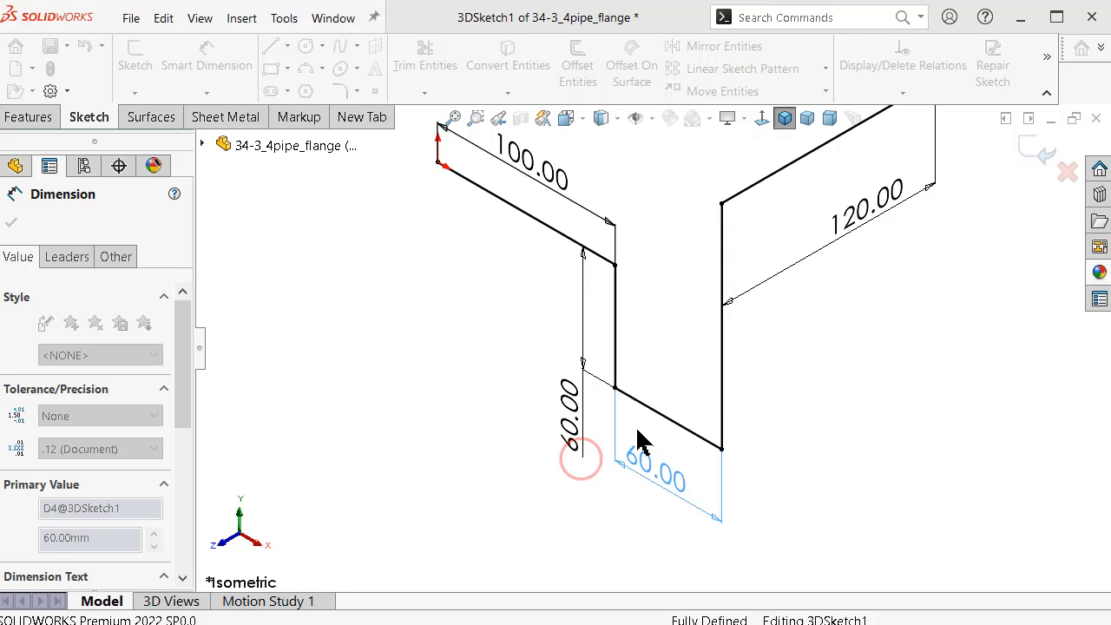
pyautogui.click(829, 383)
pyautogui.press('Escape')
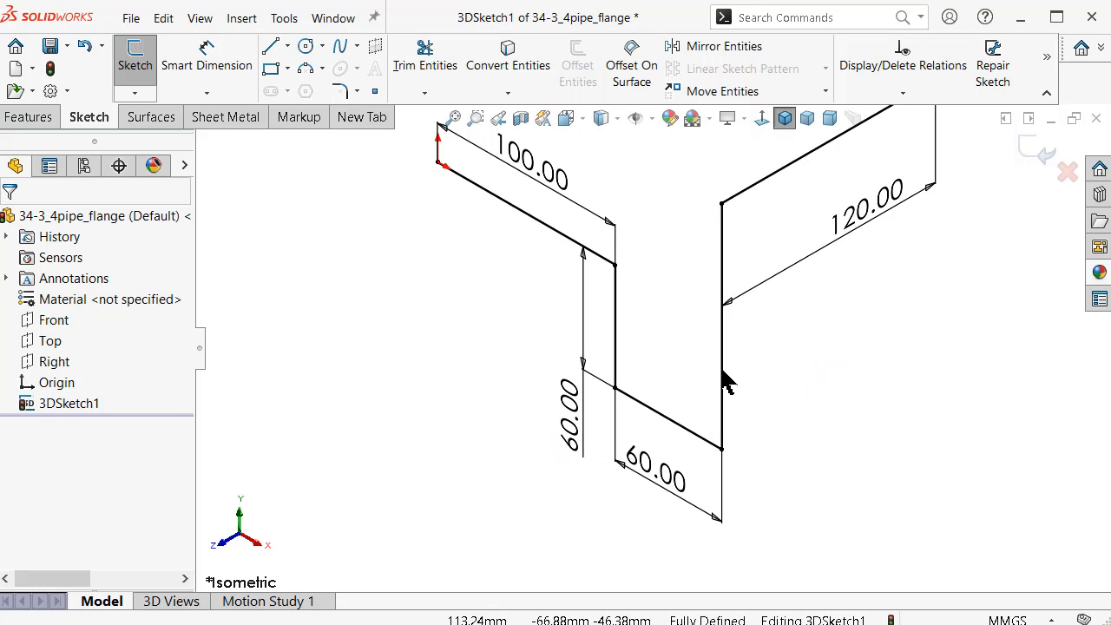
# Delete the equal-length relation between the tall vertical line and the final line along Z.
pyautogui.click(720, 364)
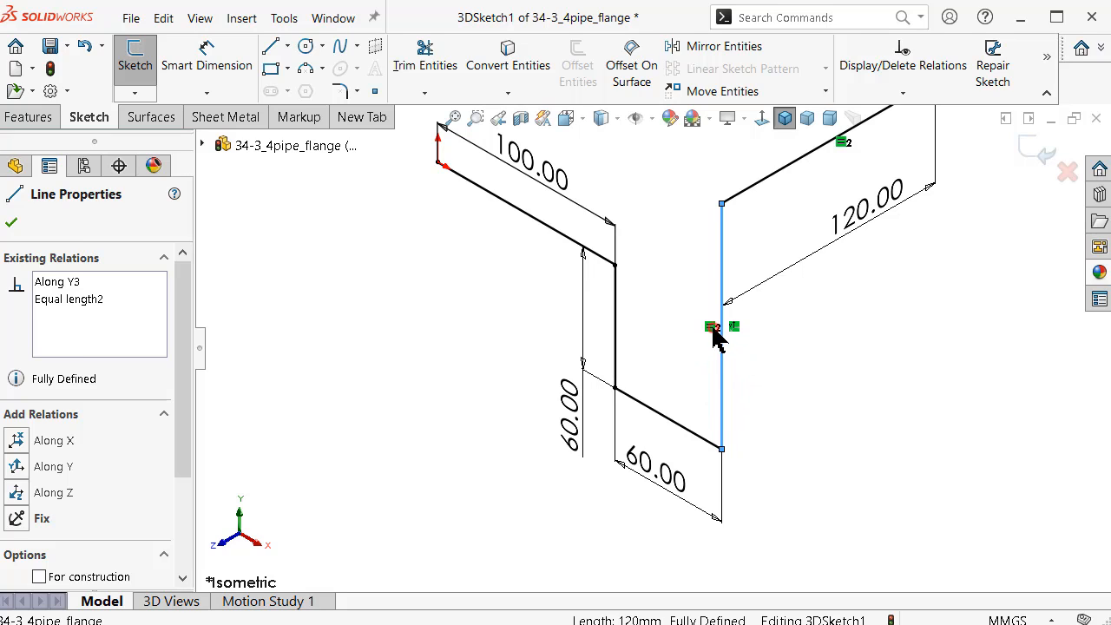
pyautogui.press('Escape')
pyautogui.click(710, 327)
pyautogui.press('Delete')
# Dimension the tall vertical line to 120 mm, placing the dimension beside it.
pyautogui.moveTo(865, 422); pyautogui.dragTo(867, 298, button='right')
pyautogui.click(723, 359)
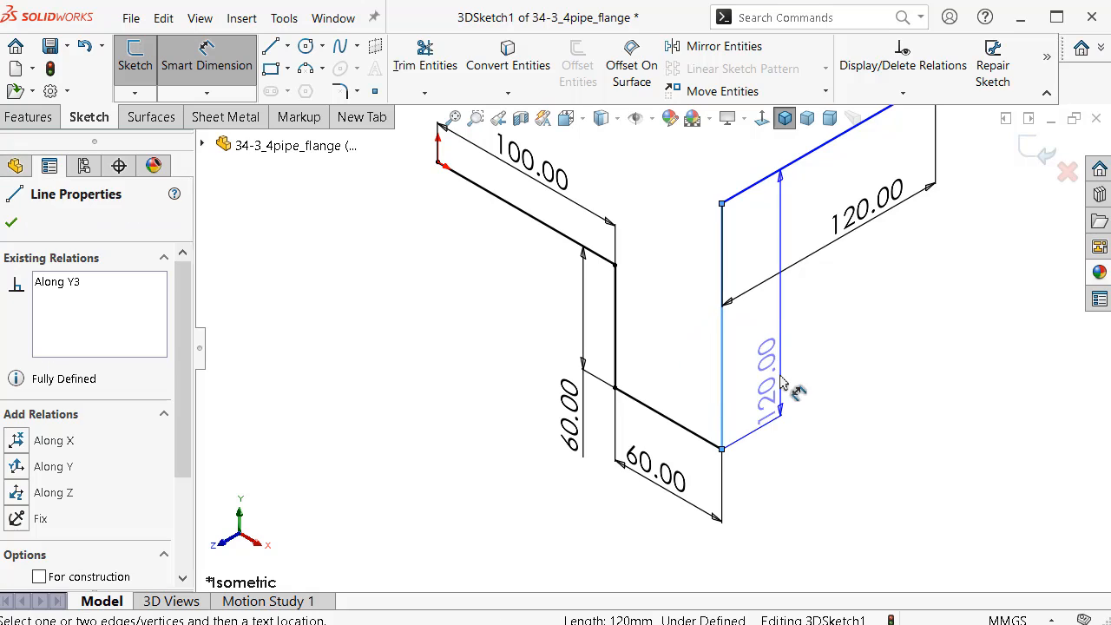
pyautogui.click(818, 490)
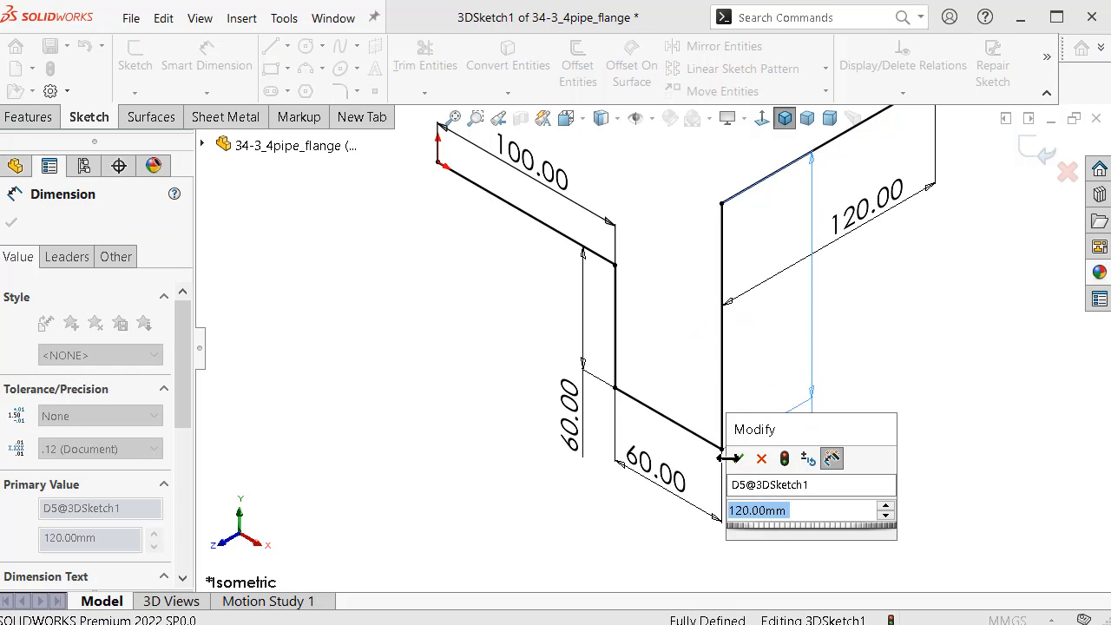
pyautogui.click(734, 457)
pyautogui.press('z')
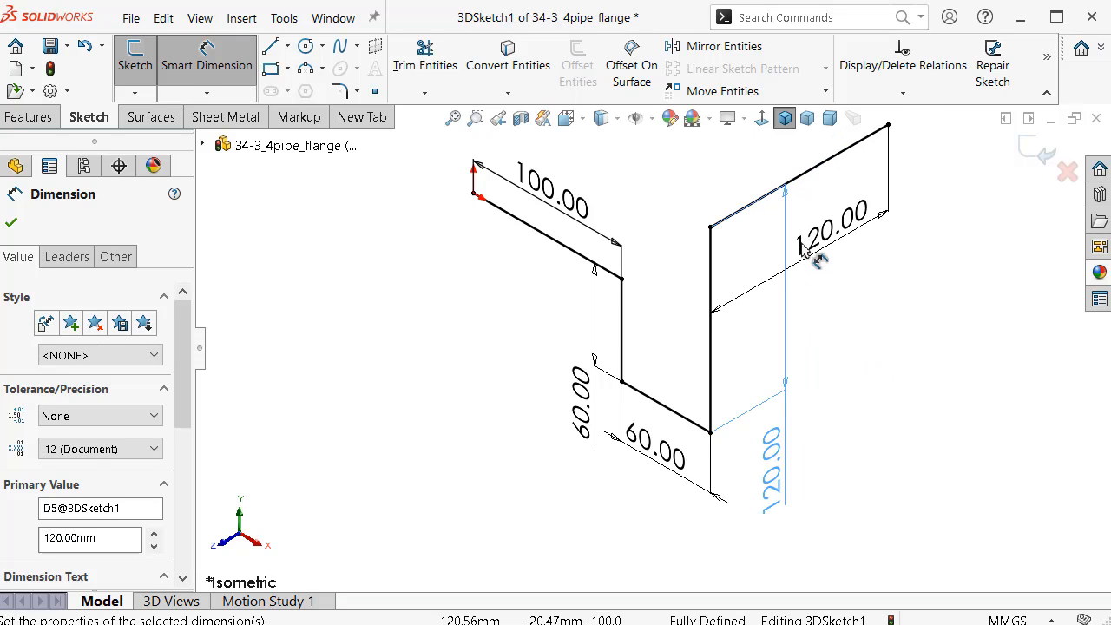
pyautogui.click(790, 179)
pyautogui.press('z')
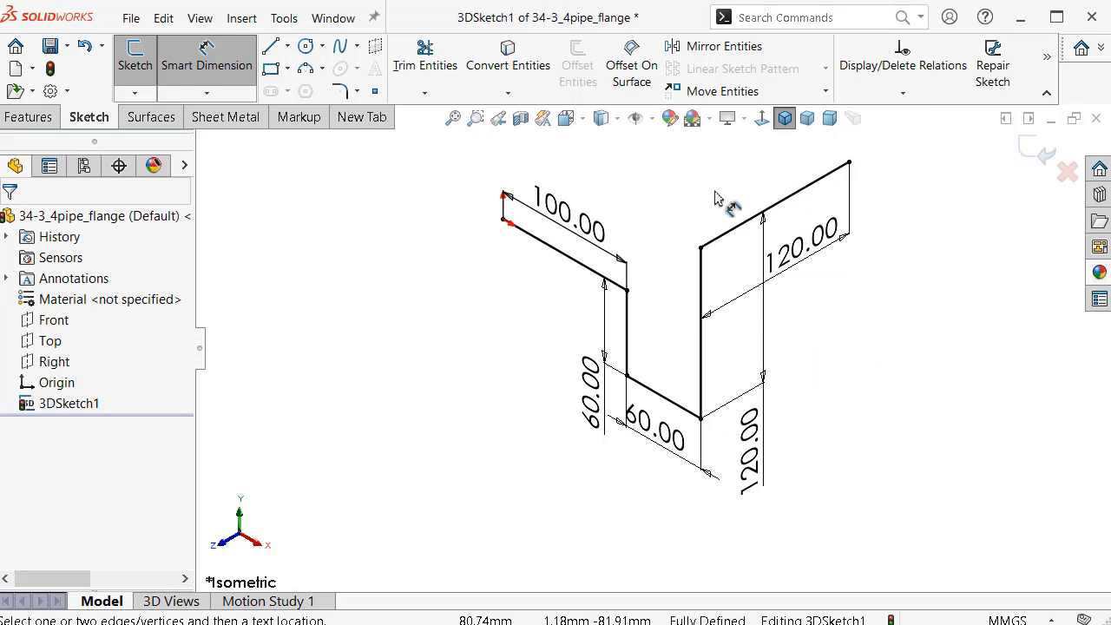
# Reposition the final line's 120 mm dimension above it, the vertical 120 mm dimension farther out, and the lower line's 60 mm dimension farther below.
pyautogui.press('Escape')
pyautogui.click(781, 260)
pyautogui.moveTo(765, 230); pyautogui.dragTo(744, 170)
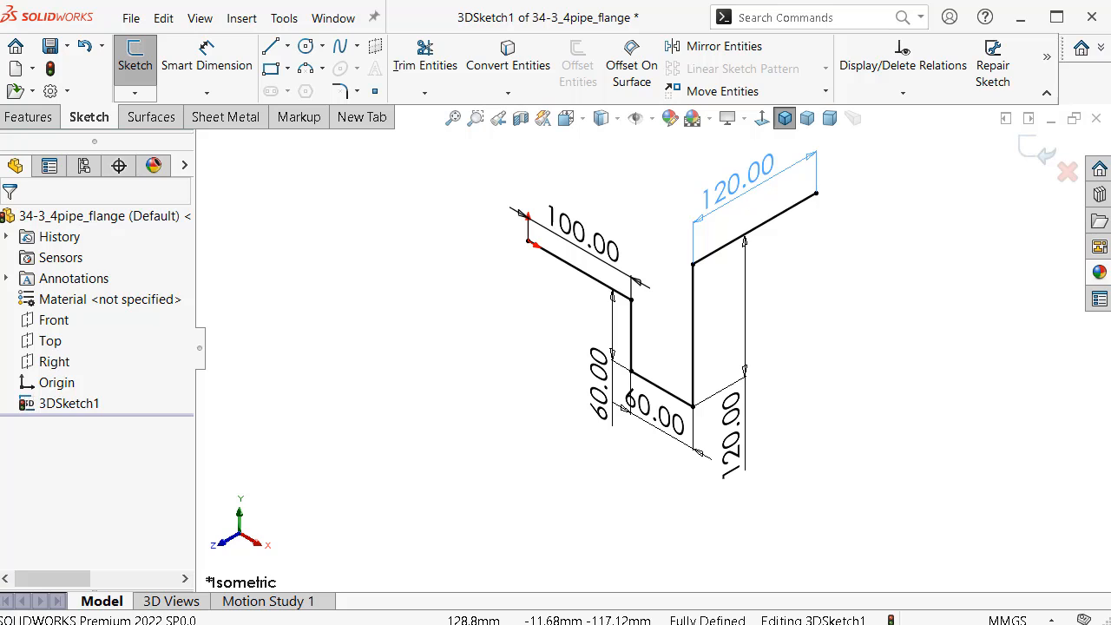
pyautogui.moveTo(748, 471); pyautogui.dragTo(772, 459)
pyautogui.moveTo(650, 422)
pyautogui.mouseDown()
pyautogui.moveTo(652, 483)
pyautogui.moveTo(748, 540)
pyautogui.mouseUp()
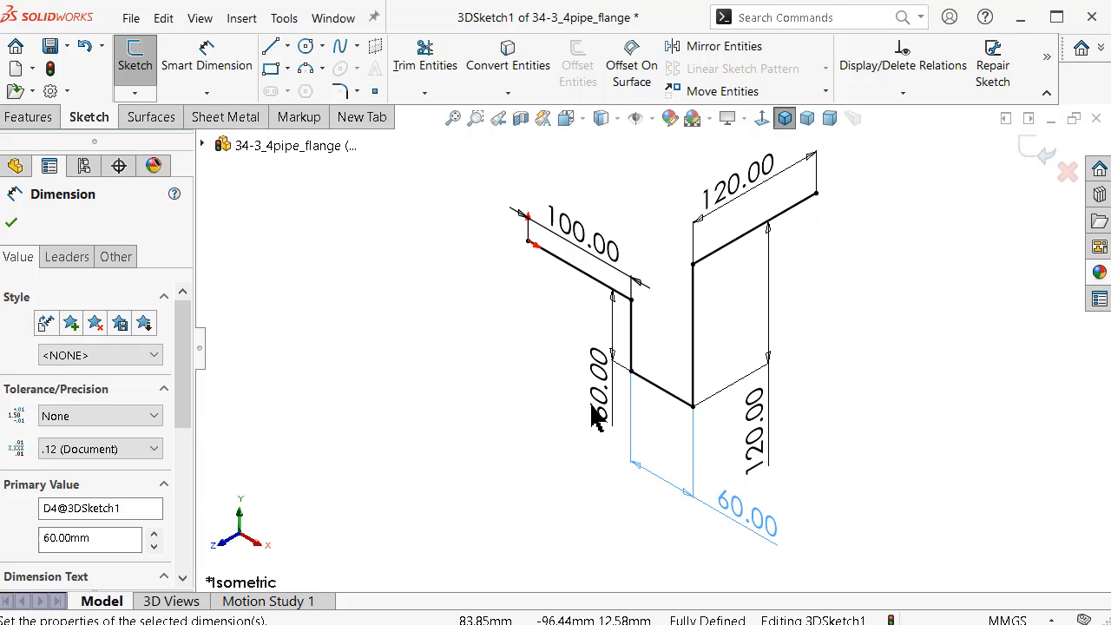
pyautogui.click(527, 375)
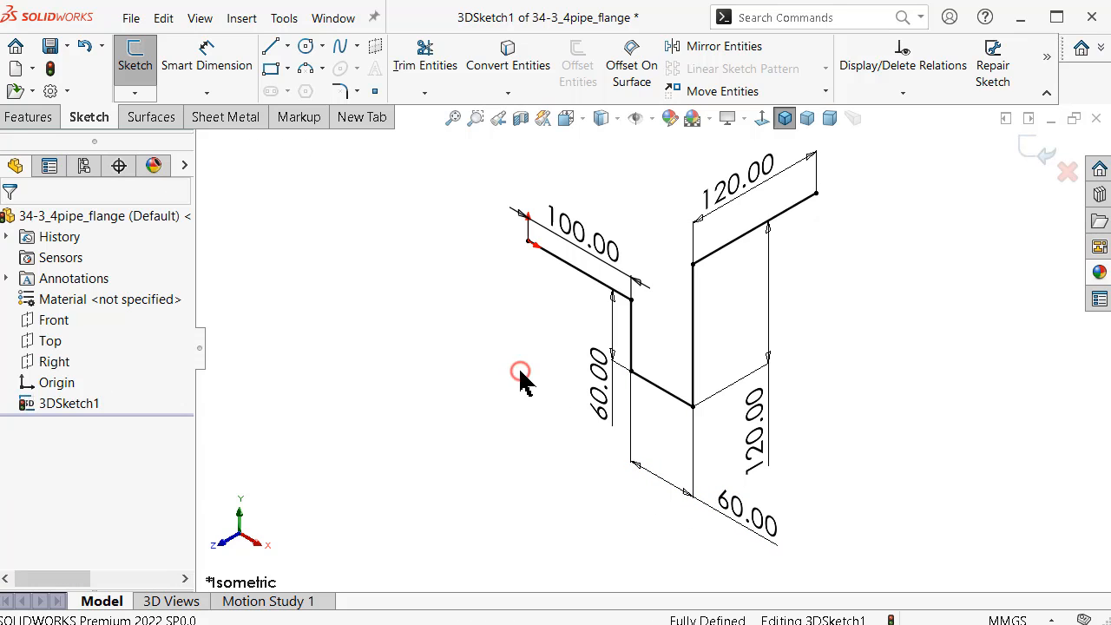
# Round all four corners of the 3D sketch path with 16 mm sketch fillets.
pyautogui.click(340, 91)
pyautogui.scroll(-3, 503, 451)
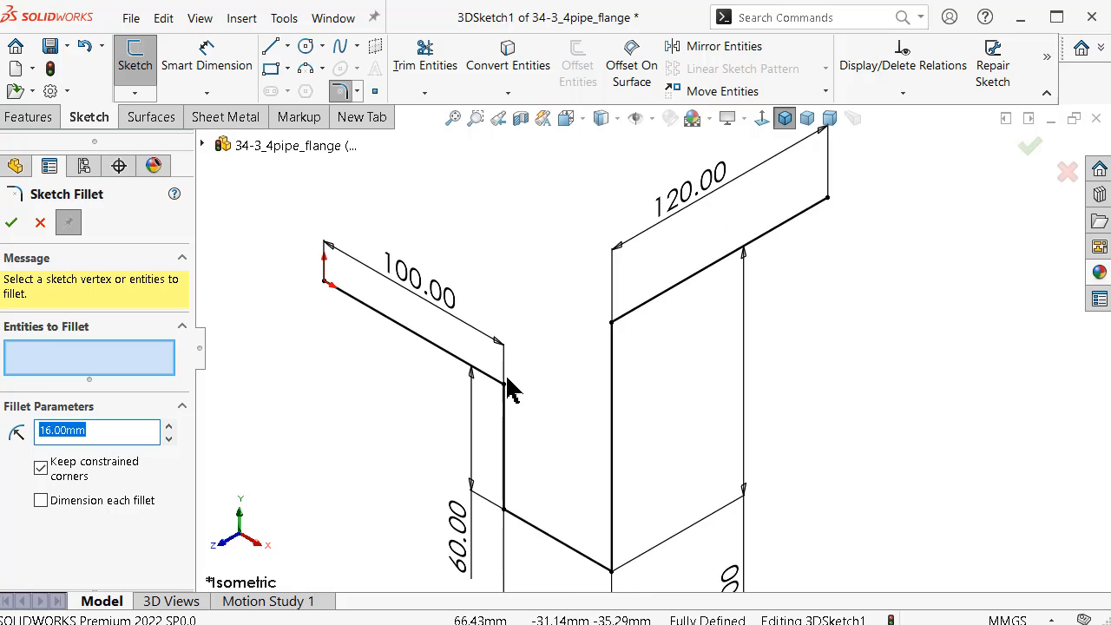
pyautogui.click(505, 387)
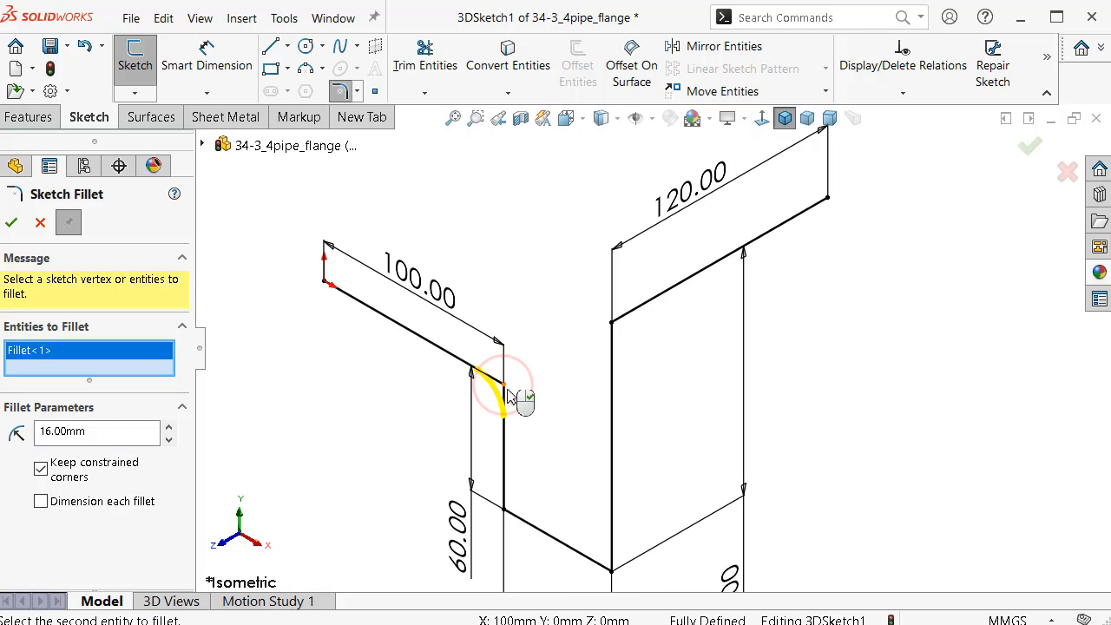
pyautogui.click(507, 518)
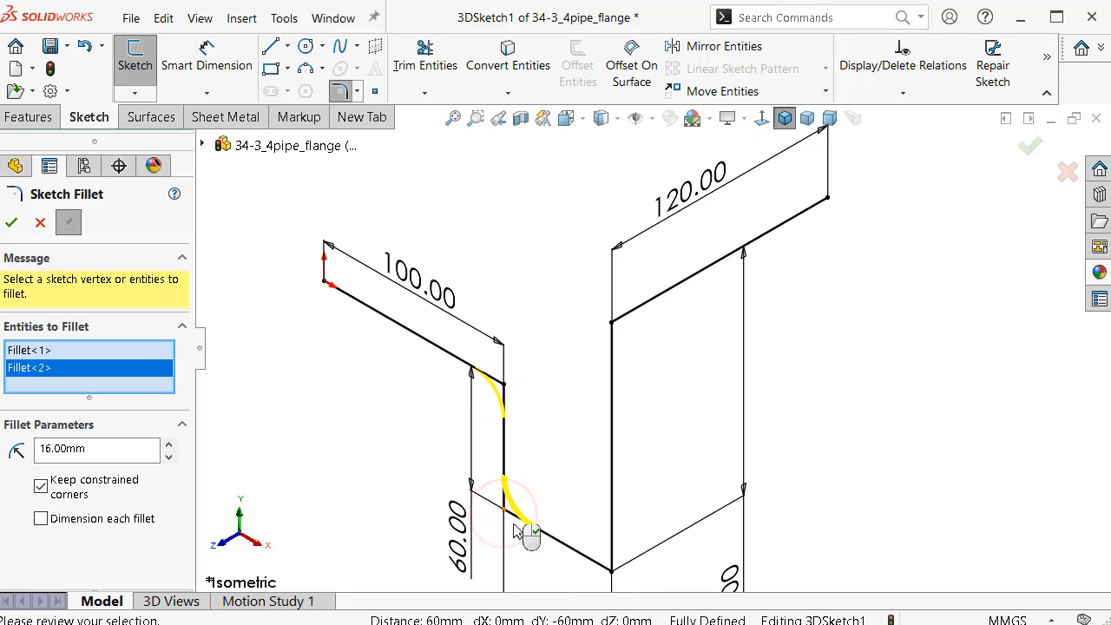
pyautogui.click(612, 571)
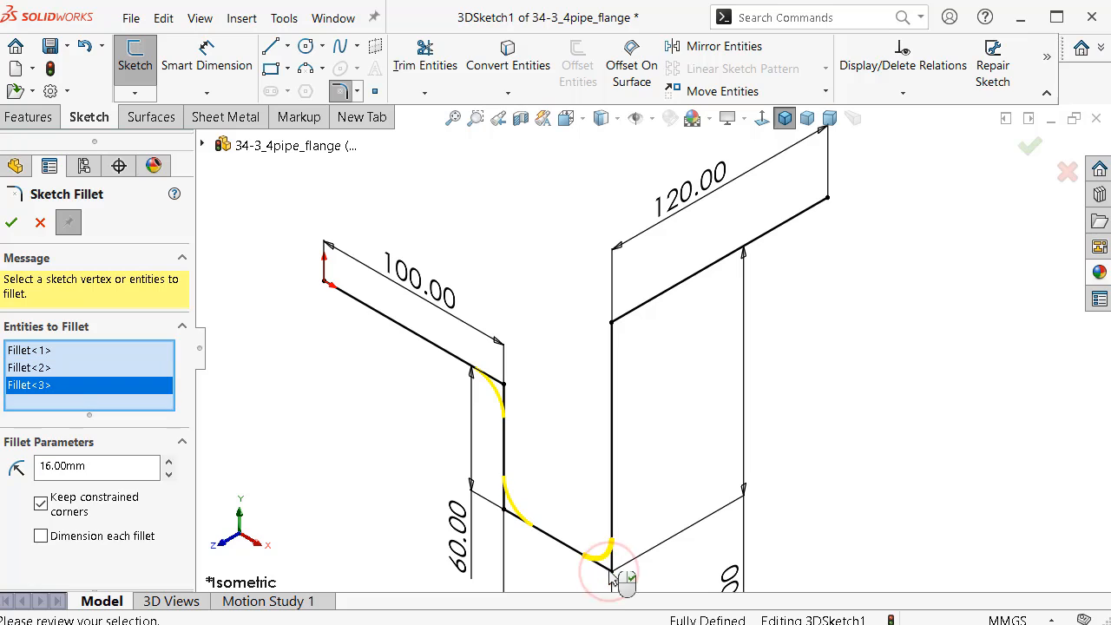
pyautogui.click(615, 324)
pyautogui.press('Return')
pyautogui.scroll(2, 711, 343)
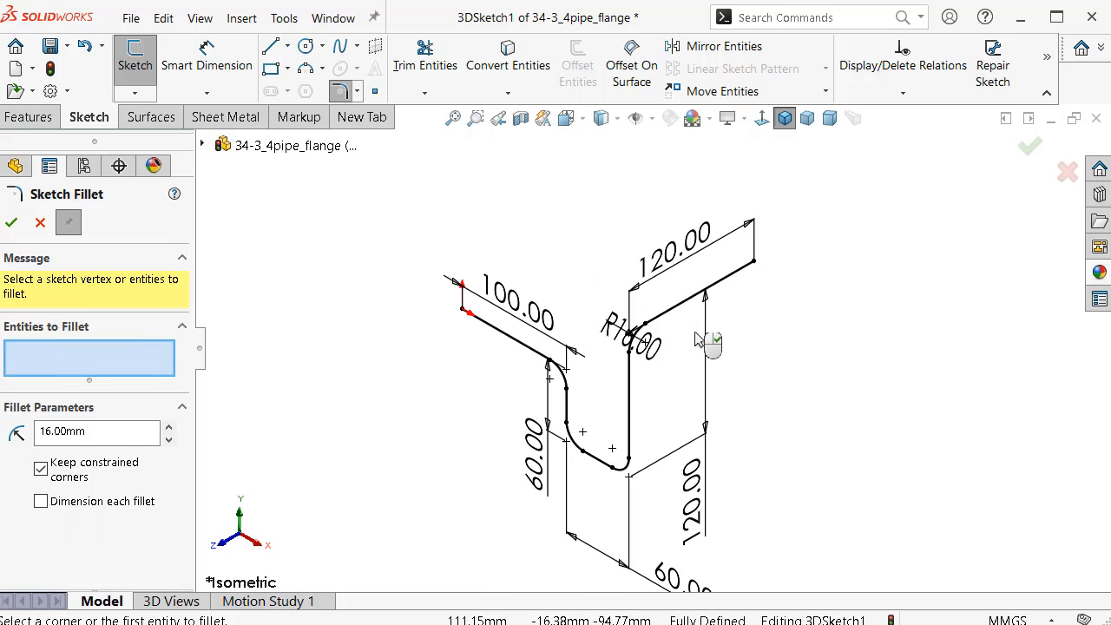
pyautogui.click(12, 224)
# Start a Swept Boss/Base with a circular profile and set its diameter to 19.05 mm.
pyautogui.click(33, 120)
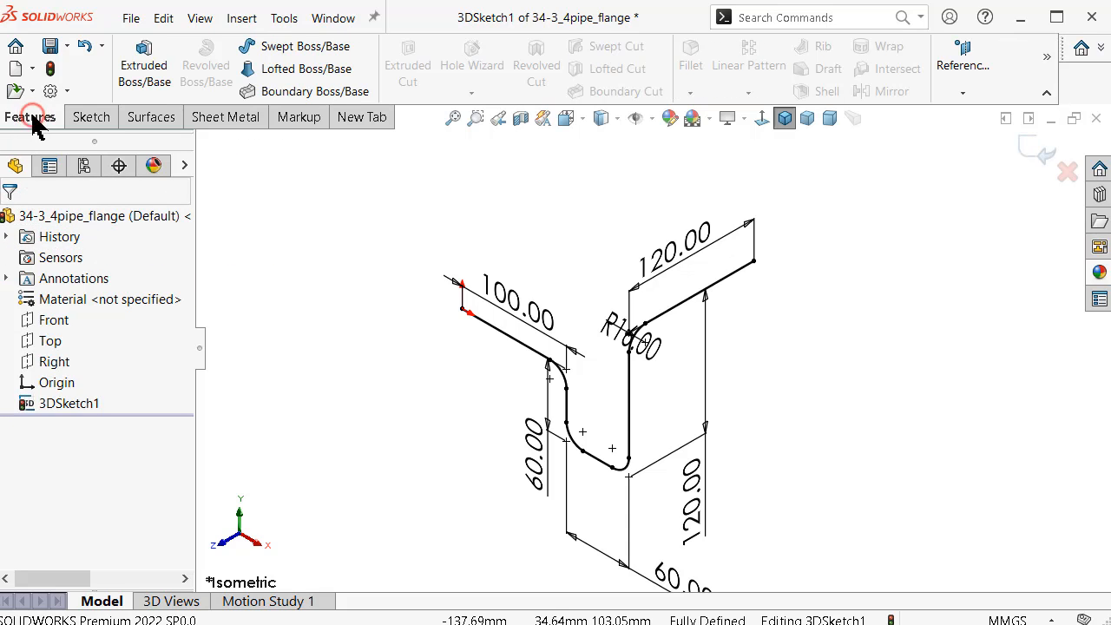
pyautogui.click(286, 47)
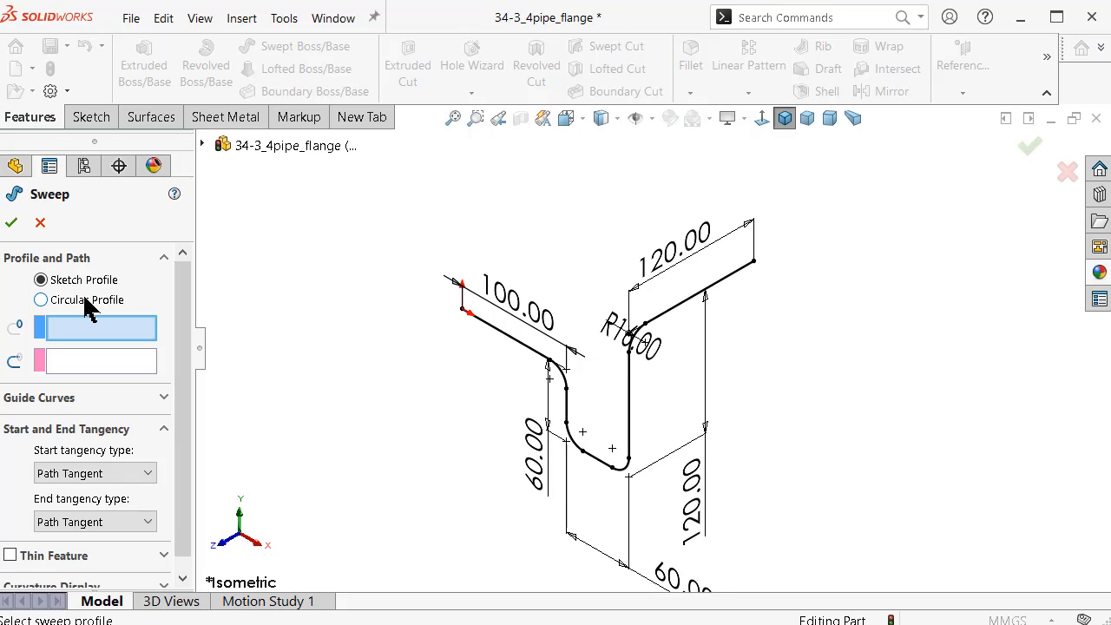
pyautogui.click(91, 303)
pyautogui.moveTo(56, 358); pyautogui.dragTo(27, 359)
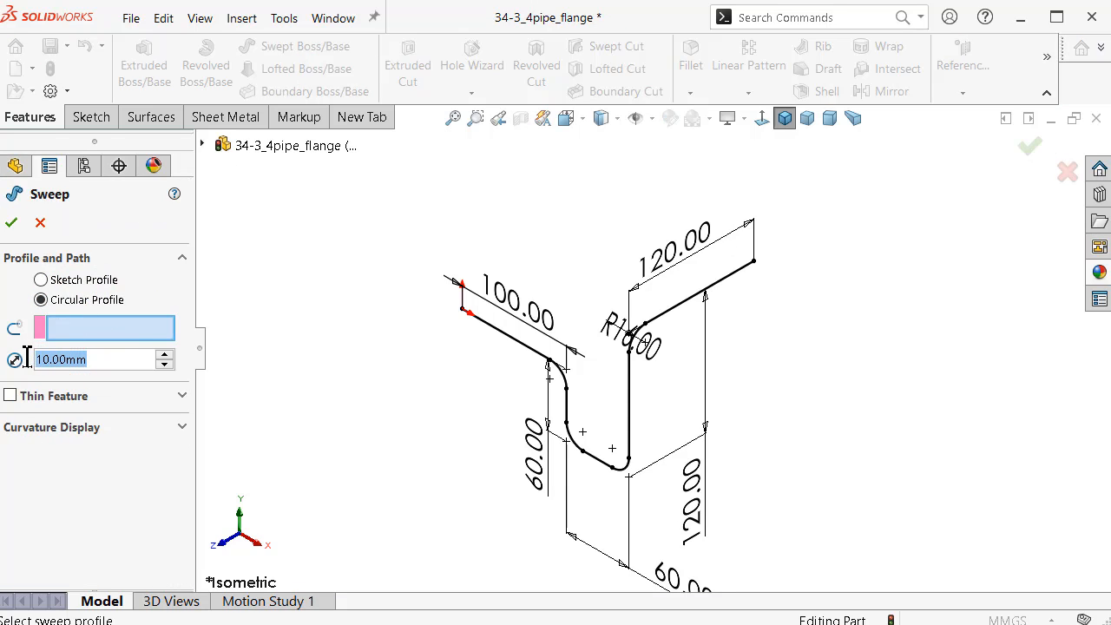
pyautogui.write('19')
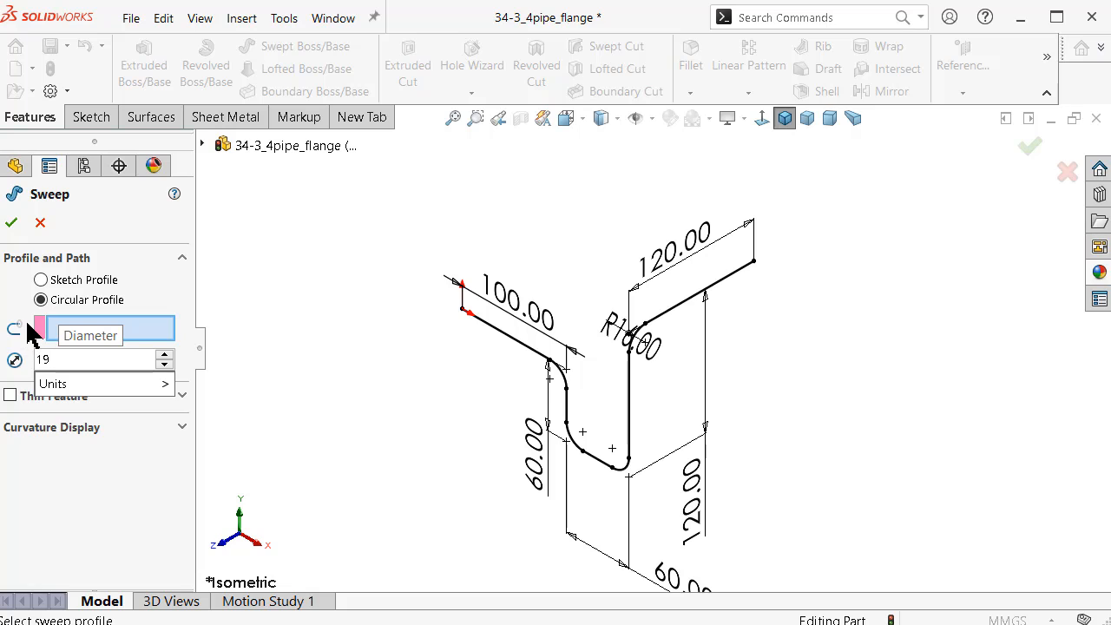
pyautogui.write('.05')
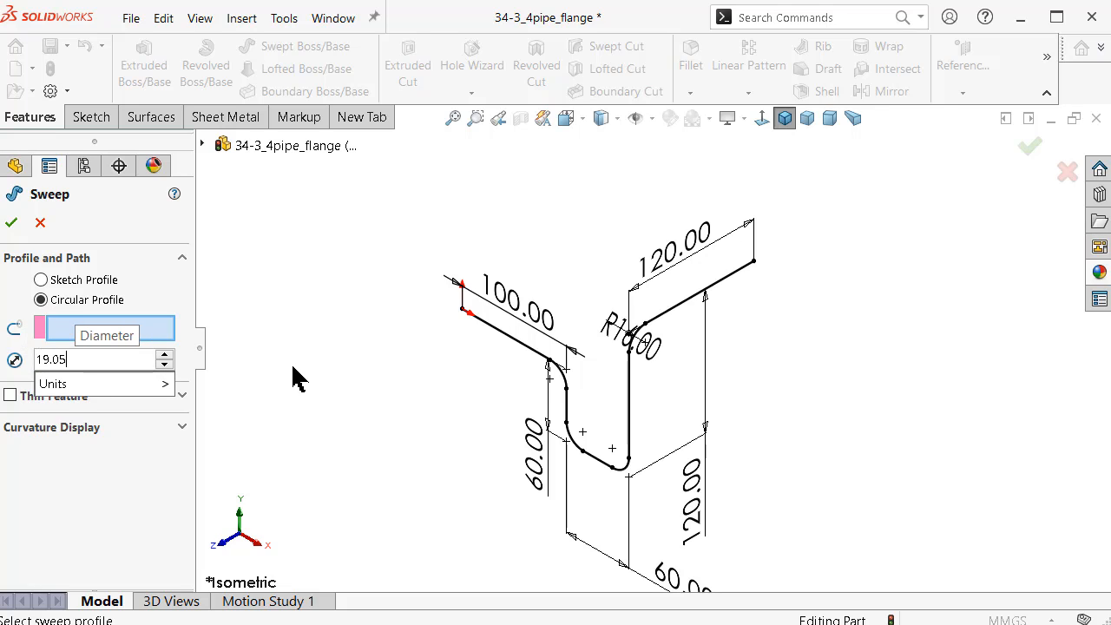
pyautogui.click(314, 345)
pyautogui.click(110, 327)
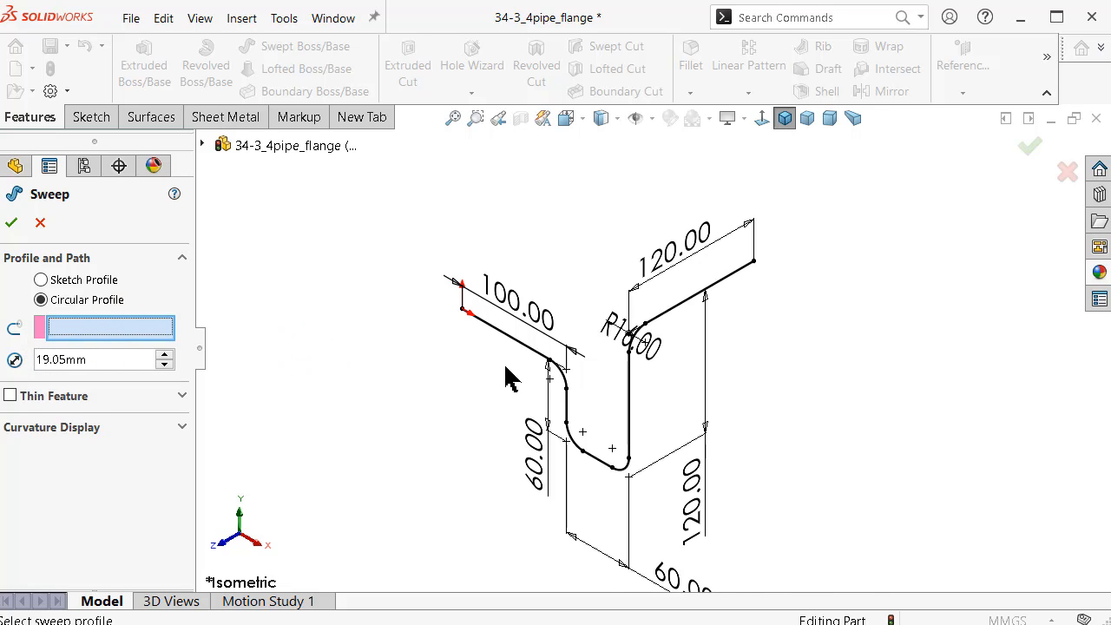
# Make the sweep a one-direction thin feature with a 1 mm wall and use the 3D sketch as its path.
pyautogui.scroll(-3, 507, 365)
pyautogui.click(10, 397)
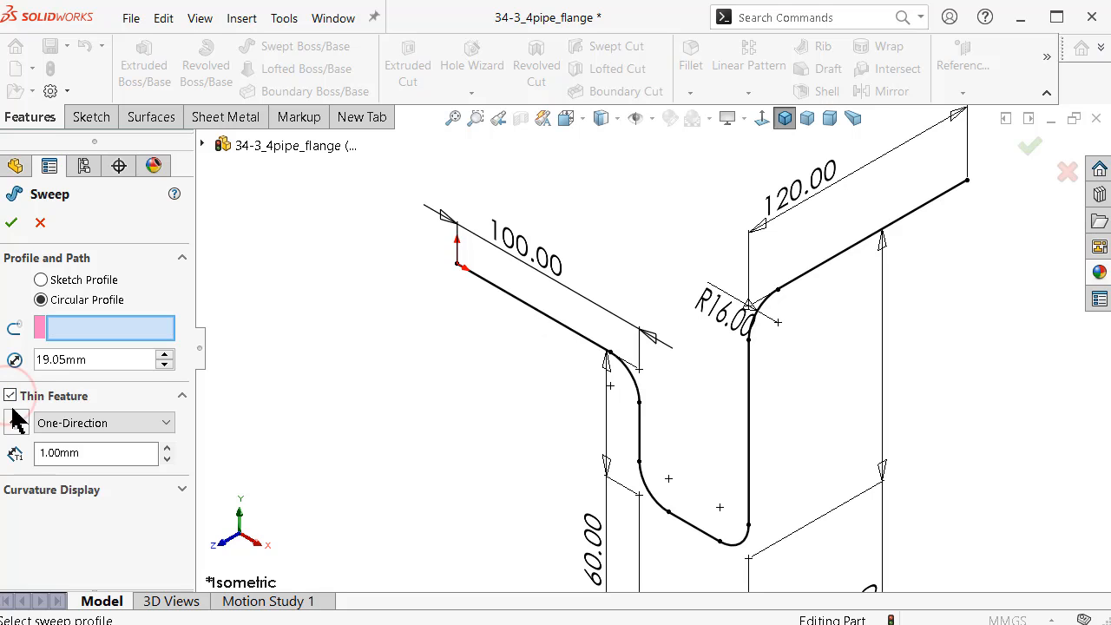
pyautogui.click(507, 296)
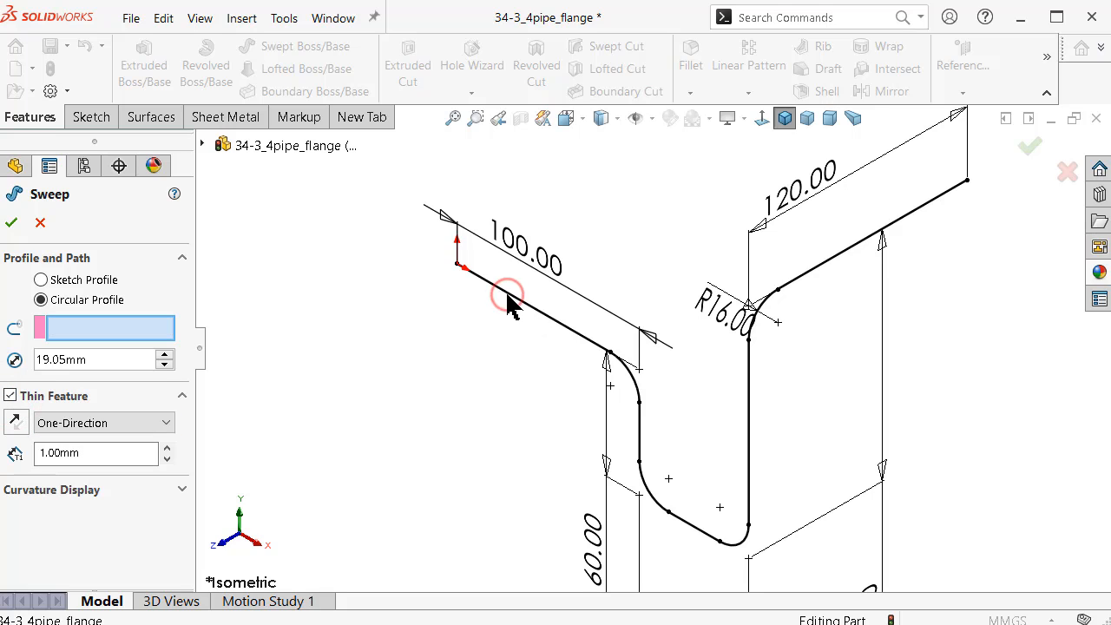
pyautogui.moveTo(509, 293); pyautogui.dragTo(533, 332, button='middle')
pyautogui.scroll(-3, 497, 288)
pyautogui.scroll(-5, 500, 289)
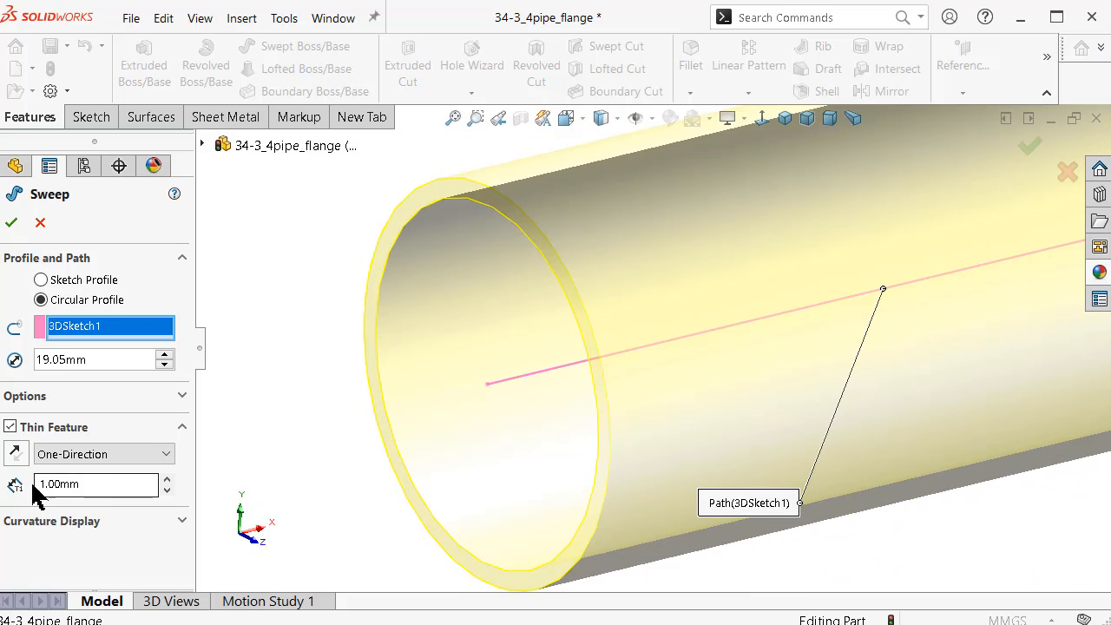
# Reverse the thin wall so its thickness goes inward from the 19.05 mm diameter, and complete the sweep.
pyautogui.click(16, 455)
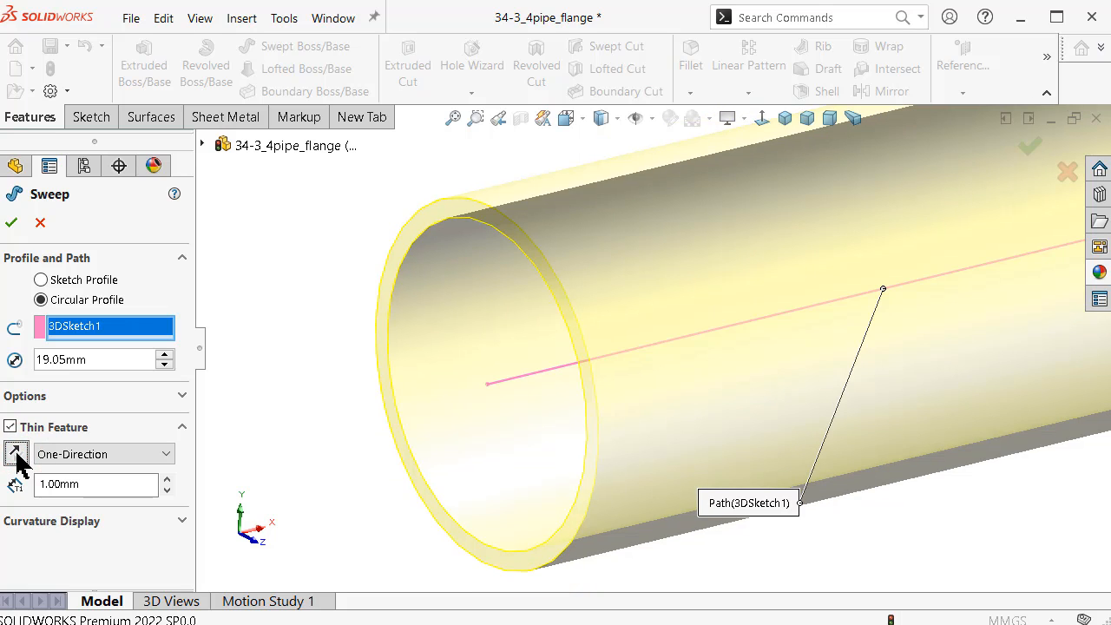
pyautogui.click(16, 455)
pyautogui.click(16, 455)
pyautogui.click(13, 222)
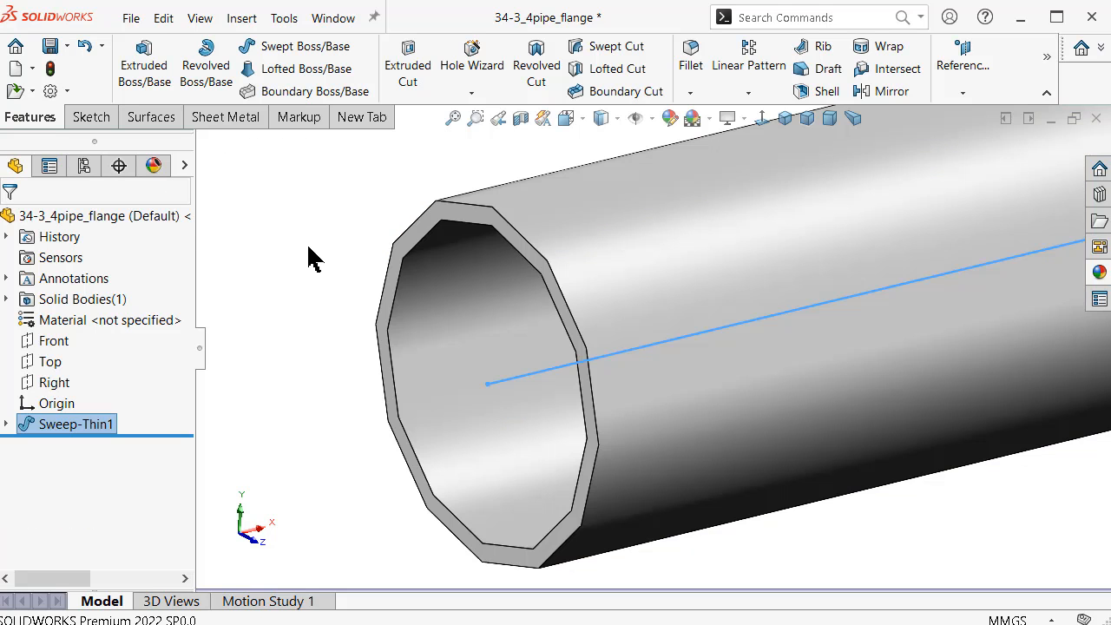
pyautogui.click(310, 249)
# Raise the document's shaded and draft quality image resolution into the red zone near the high end.
pyautogui.press('z')
pyautogui.press('z')
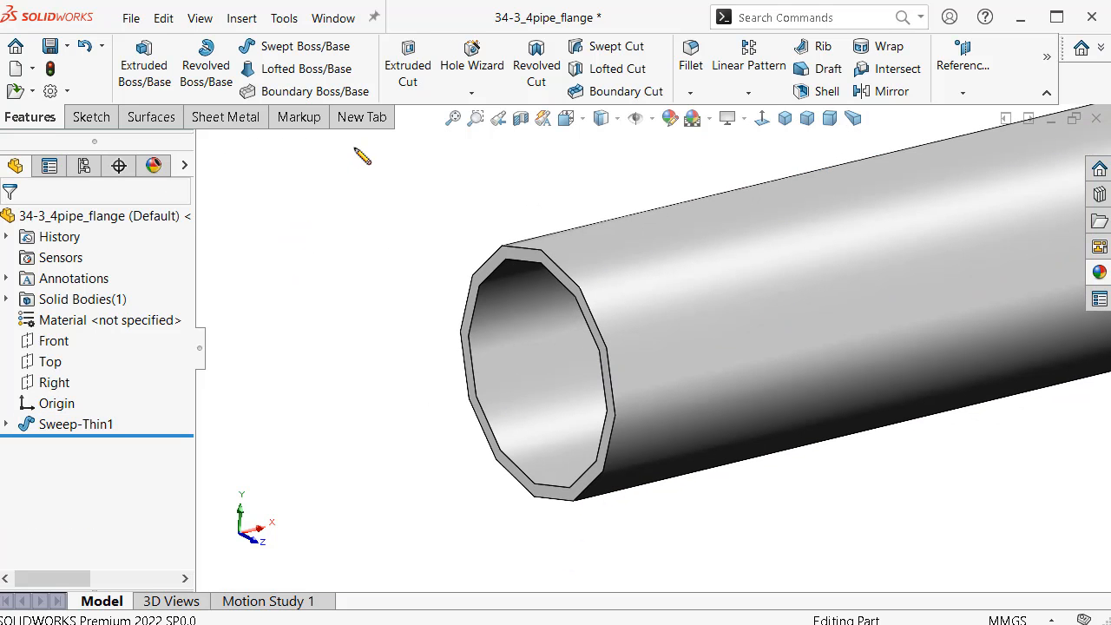
pyautogui.click(49, 90)
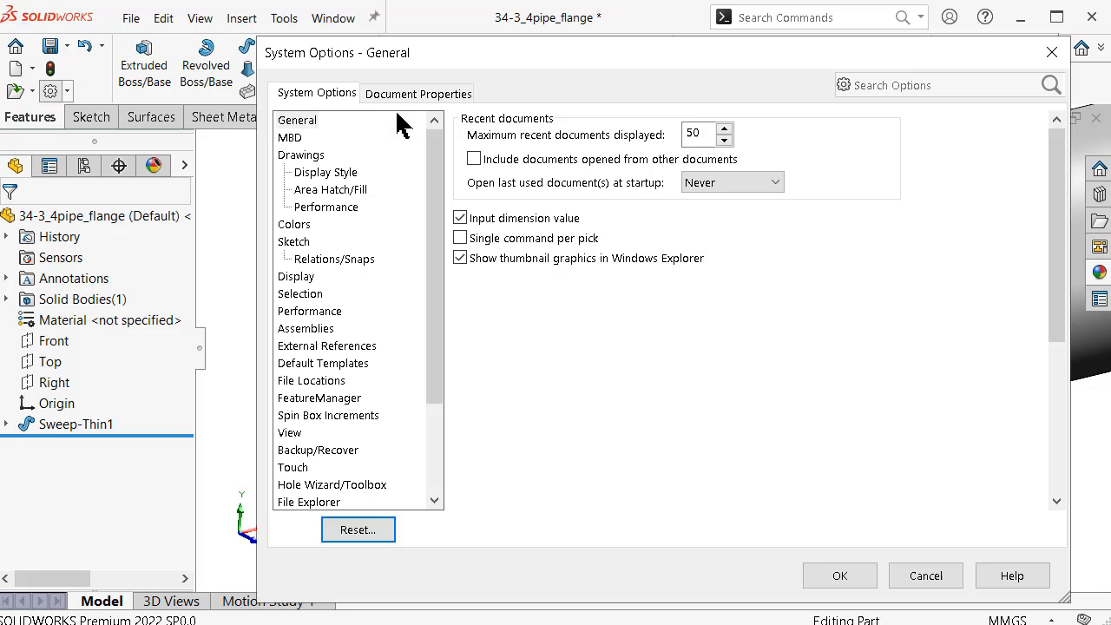
pyautogui.click(411, 94)
pyautogui.click(324, 309)
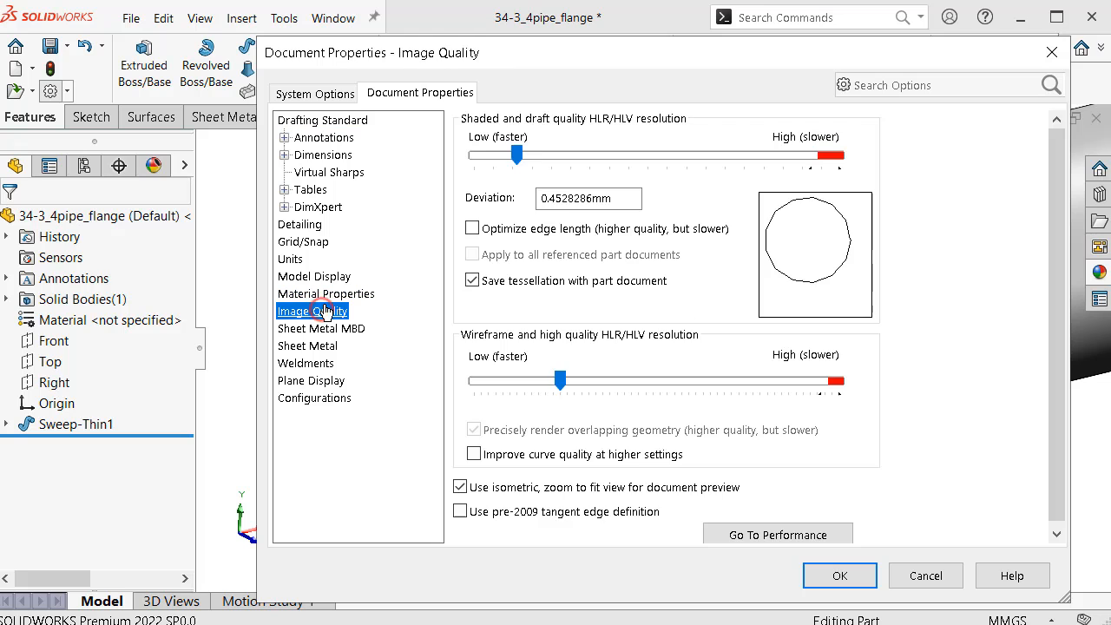
pyautogui.moveTo(520, 154); pyautogui.dragTo(832, 156)
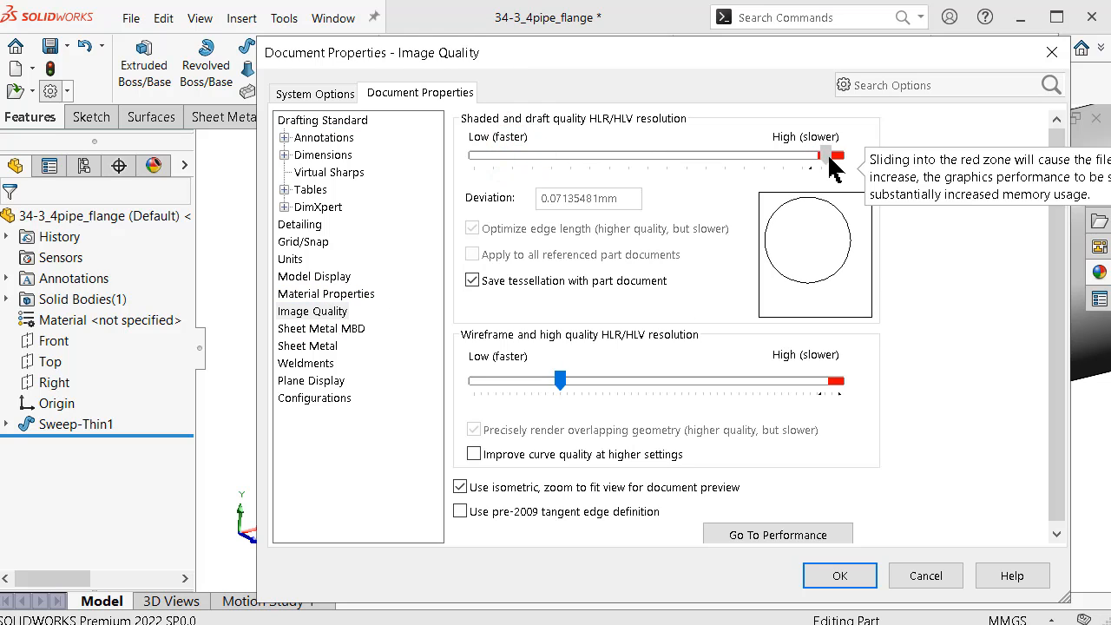
pyautogui.click(840, 575)
pyautogui.scroll(10, 673, 372)
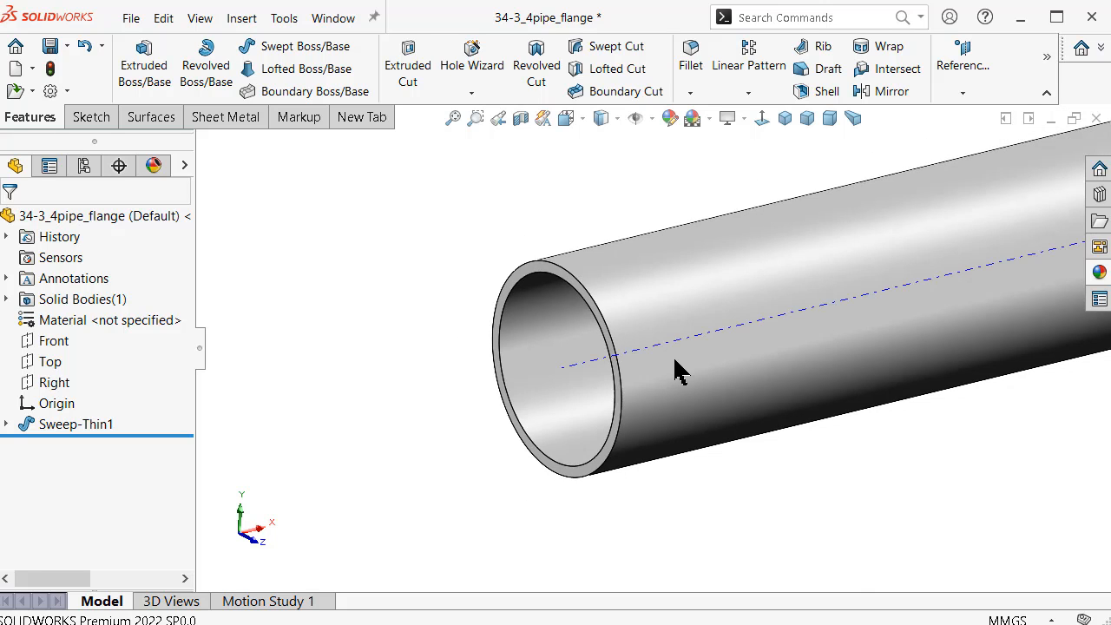
pyautogui.moveTo(826, 292); pyautogui.dragTo(703, 323, button='middle')
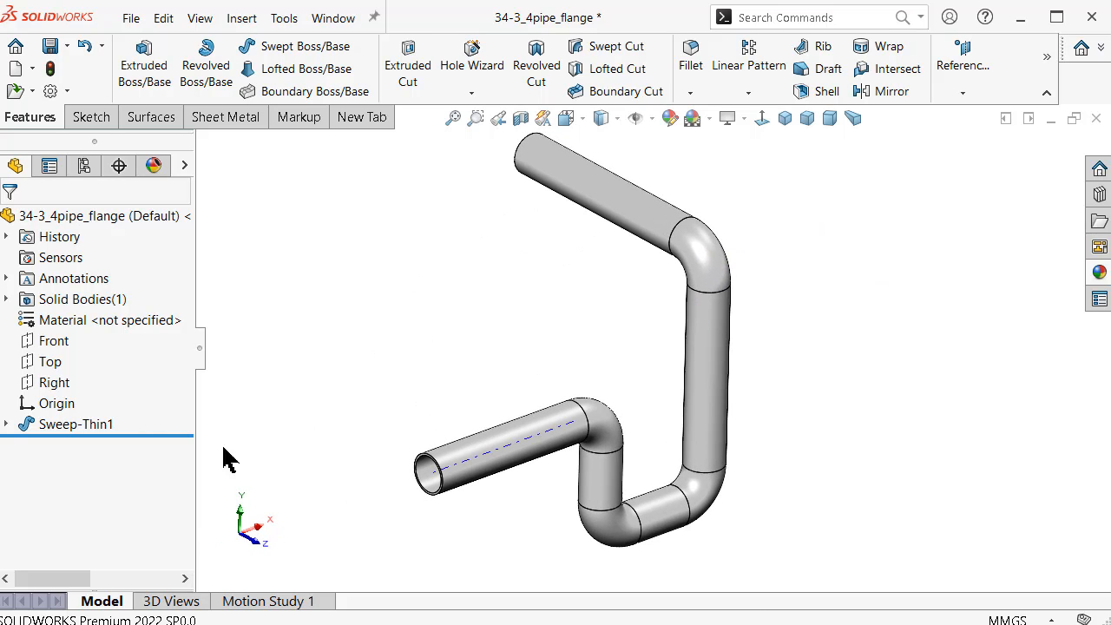
# Inspect the pipe's single solid body and check the outer diameter at its open end.
pyautogui.click(7, 298)
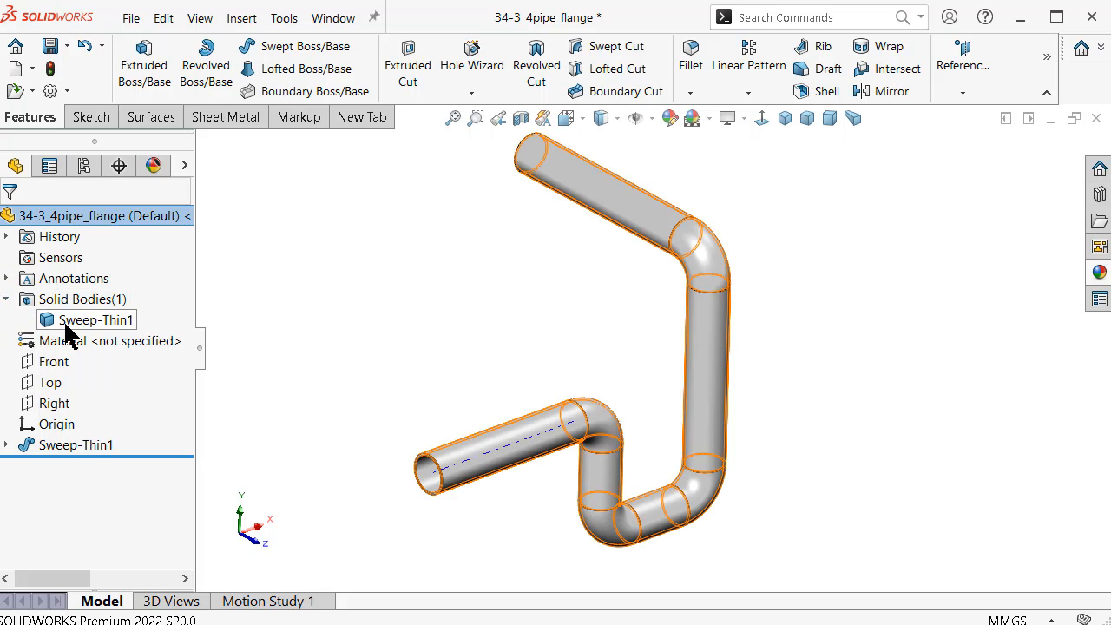
pyautogui.click(6, 299)
pyautogui.click(326, 310)
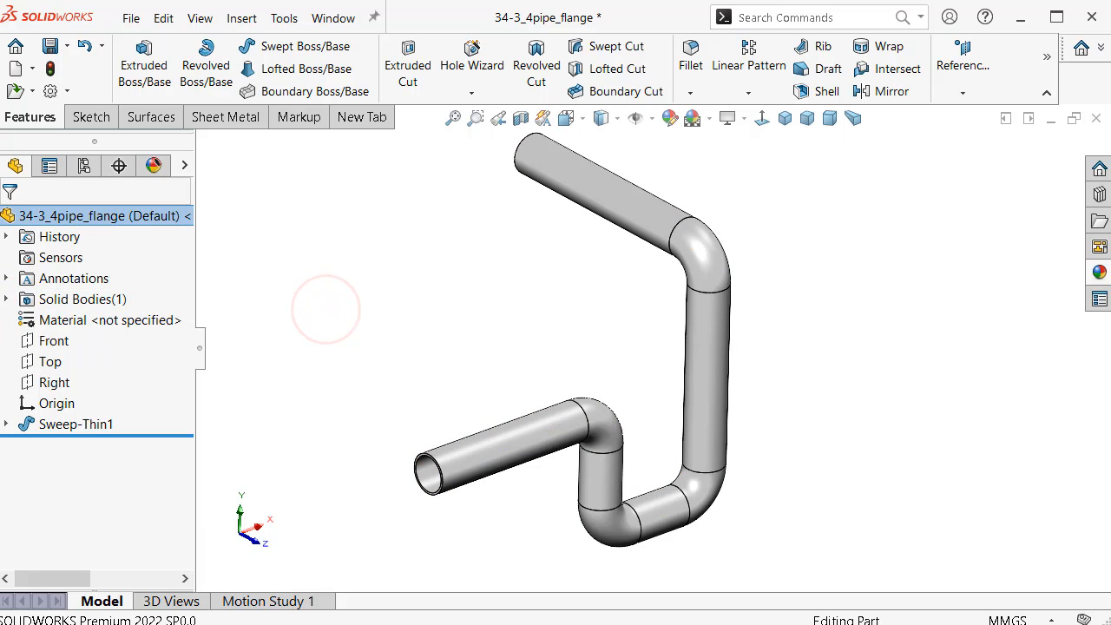
pyautogui.scroll(-10, 607, 415)
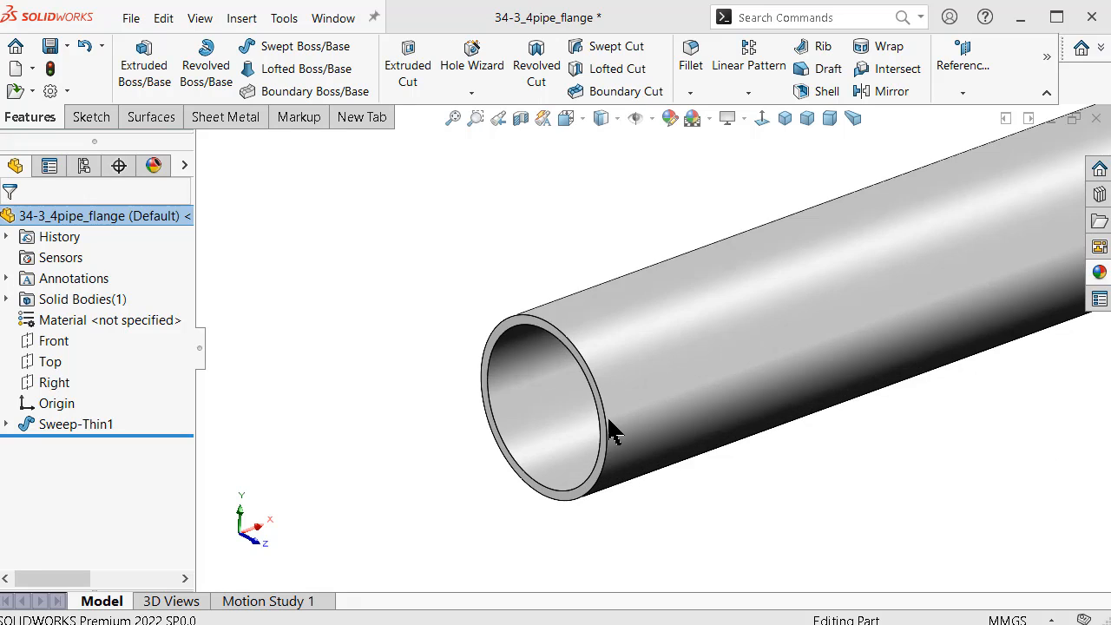
pyautogui.scroll(-2, 610, 419)
pyautogui.click(602, 396)
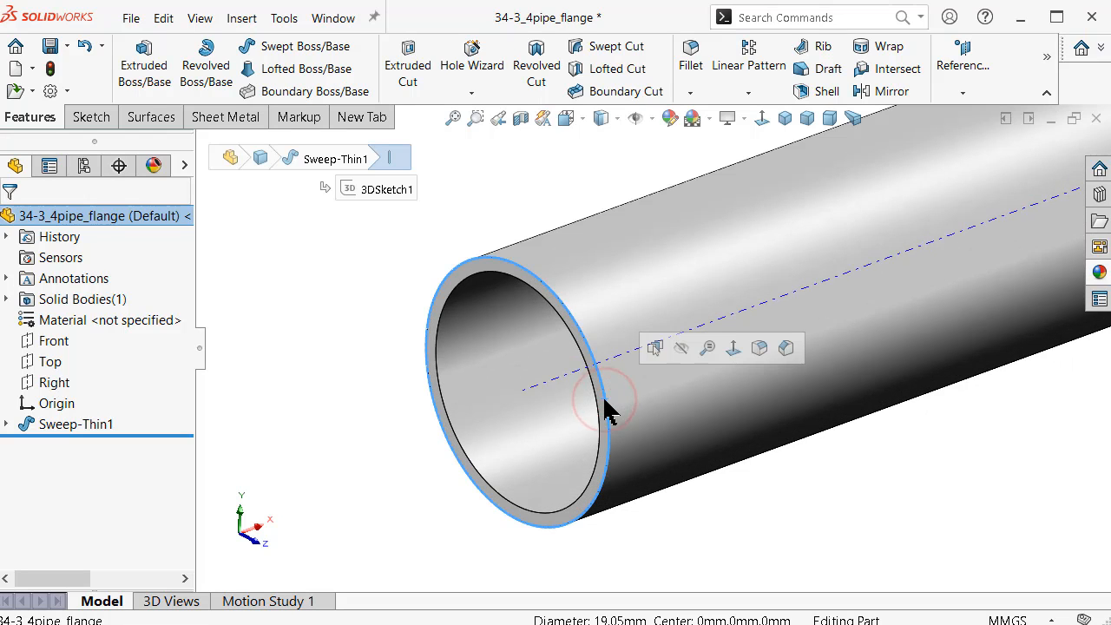
pyautogui.click(344, 308)
pyautogui.scroll(8, 831, 305)
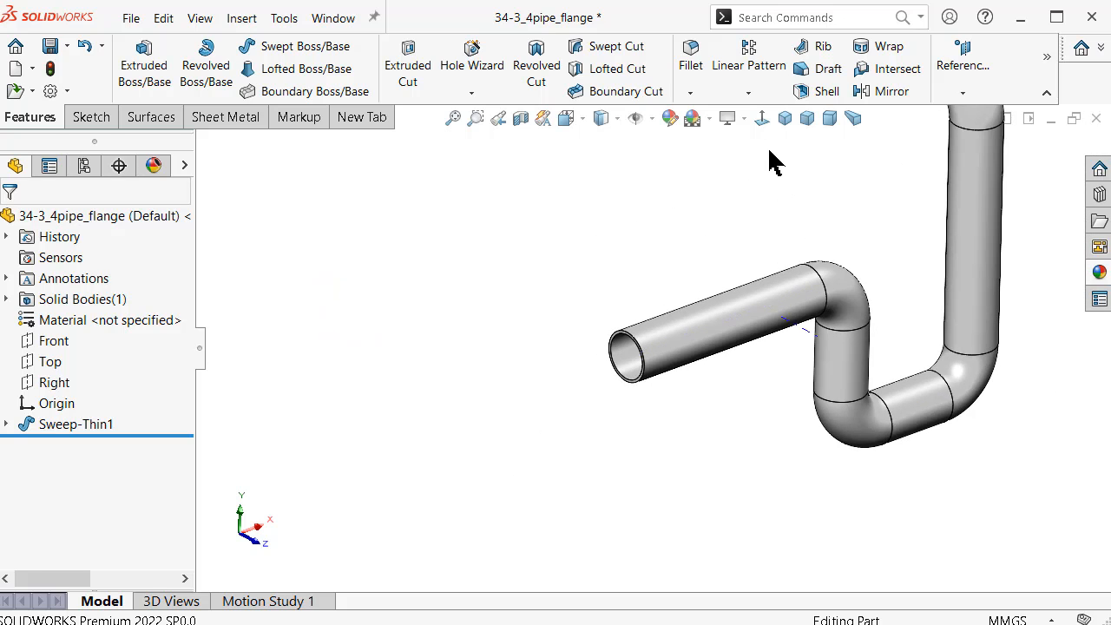
# Apply the satin finish copper appearance to the pipe and save the part.
pyautogui.click(784, 118)
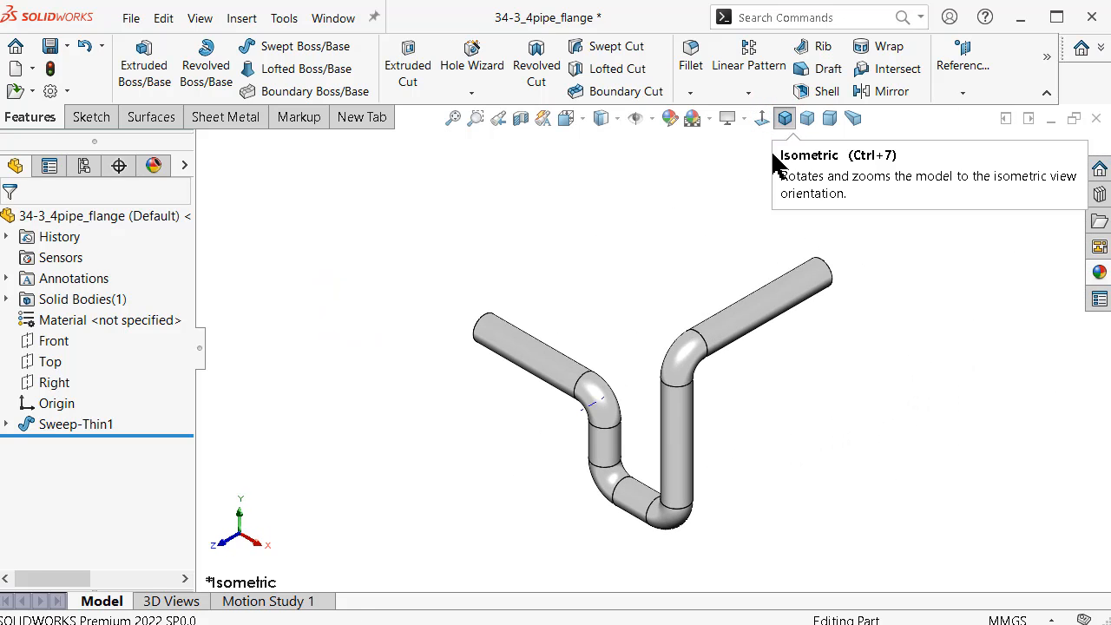
pyautogui.scroll(-2, 786, 314)
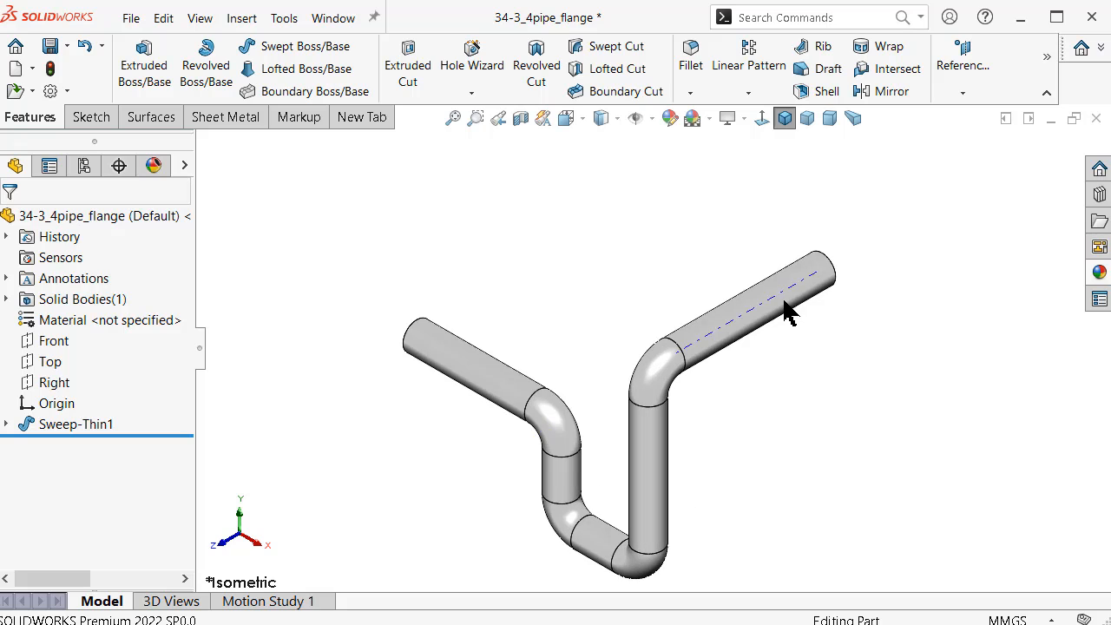
pyautogui.click(1099, 272)
pyautogui.doubleClick(833, 512)
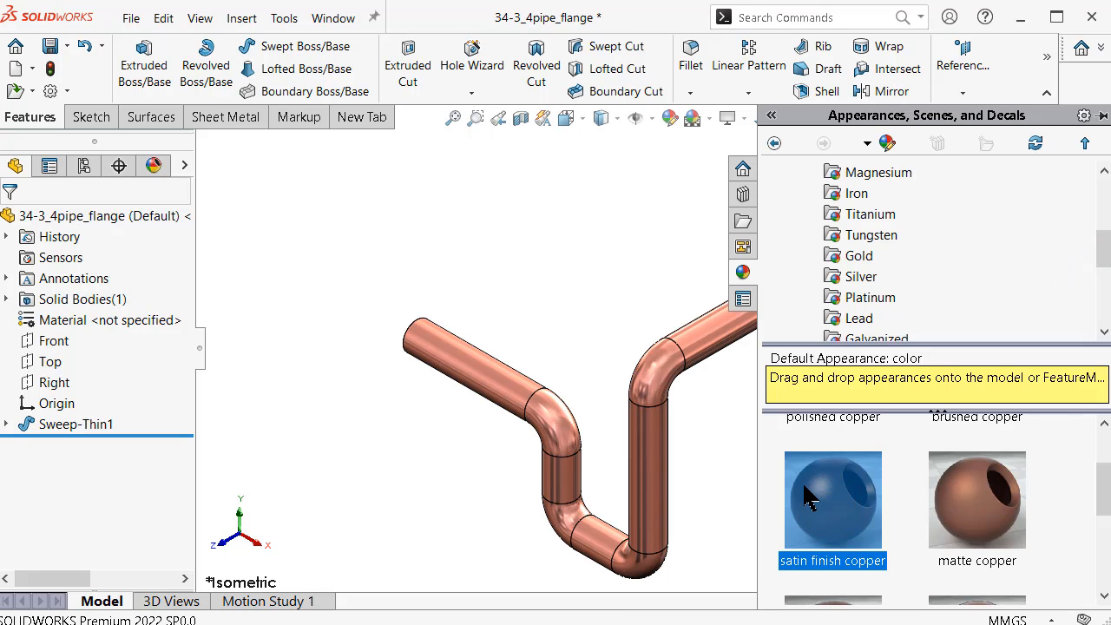
pyautogui.click(537, 254)
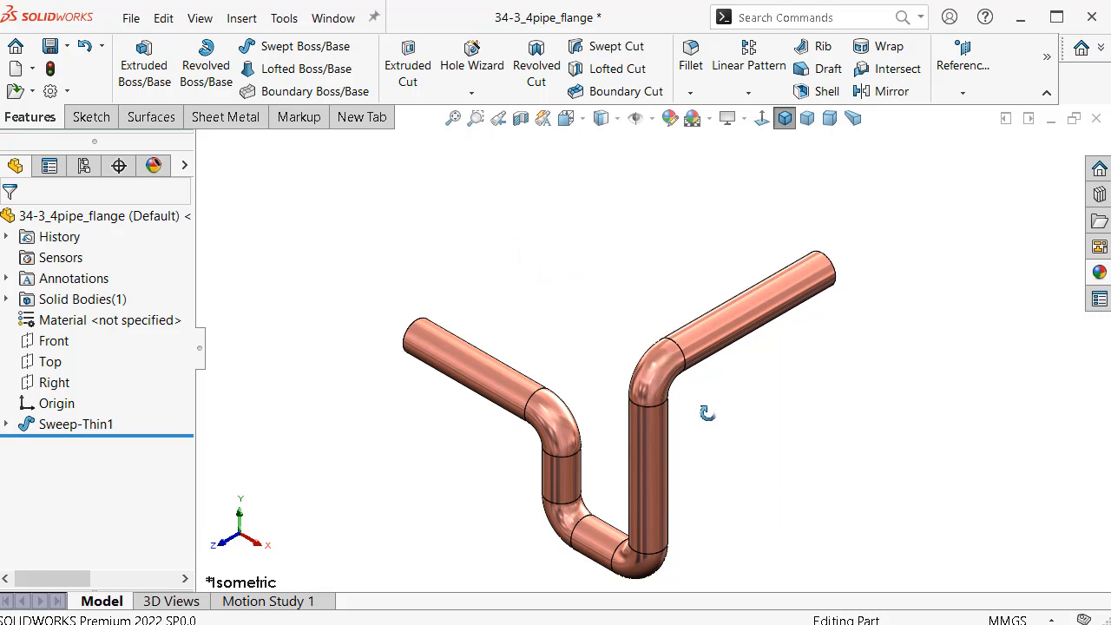
pyautogui.moveTo(708, 413); pyautogui.dragTo(711, 392, button='middle')
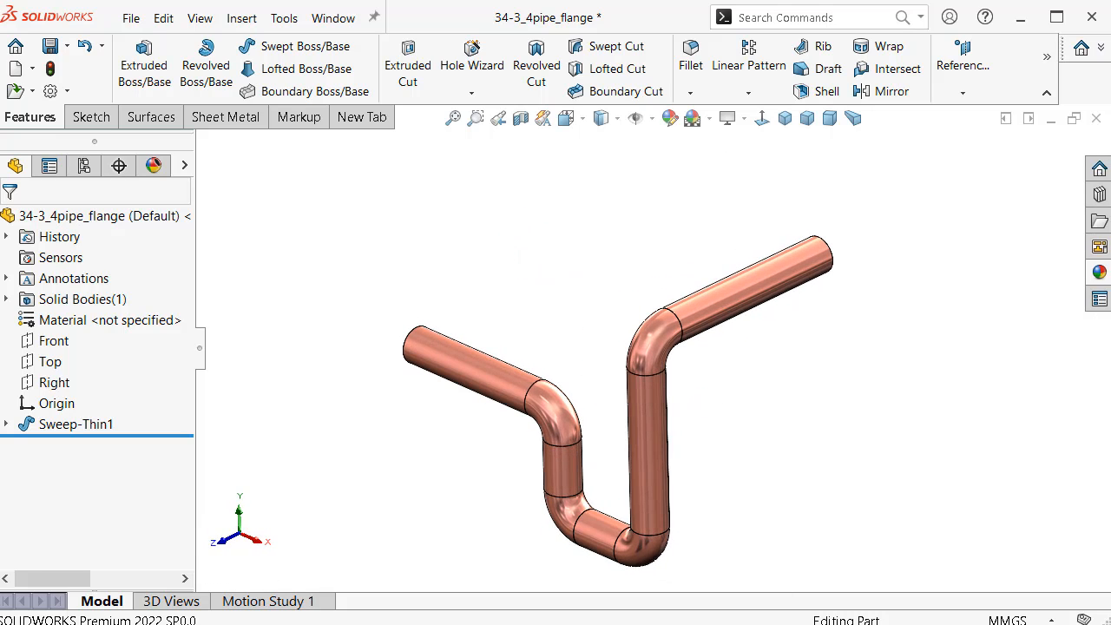
pyautogui.hotkey('ctrl', 's')
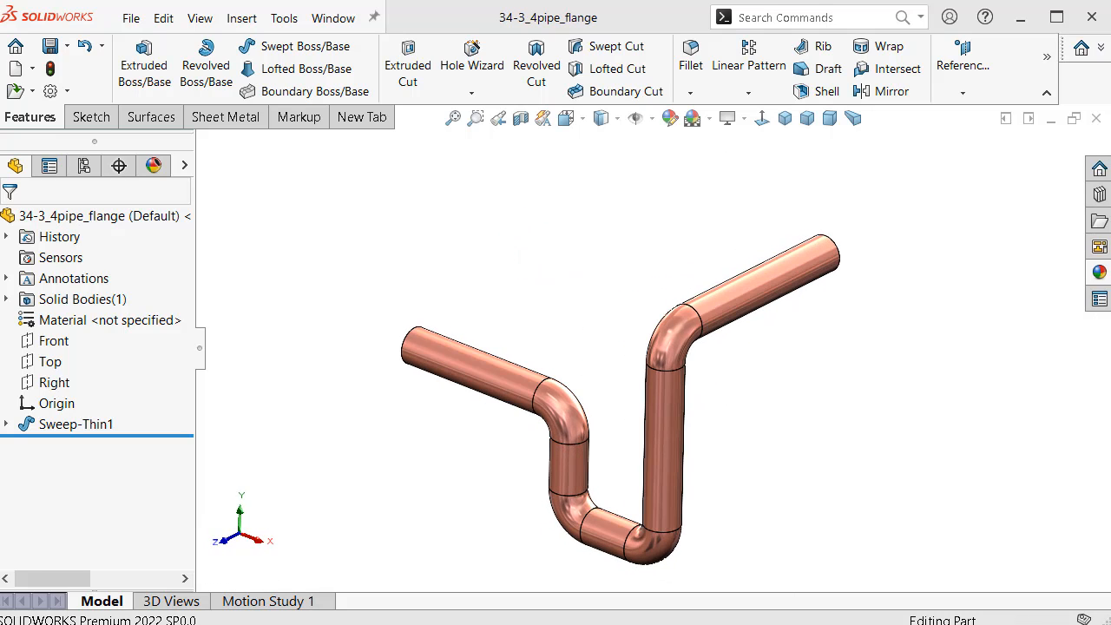
# Make a new assembly from the pipe part, continuing with a blank template.
pyautogui.click(69, 91)
pyautogui.click(31, 90)
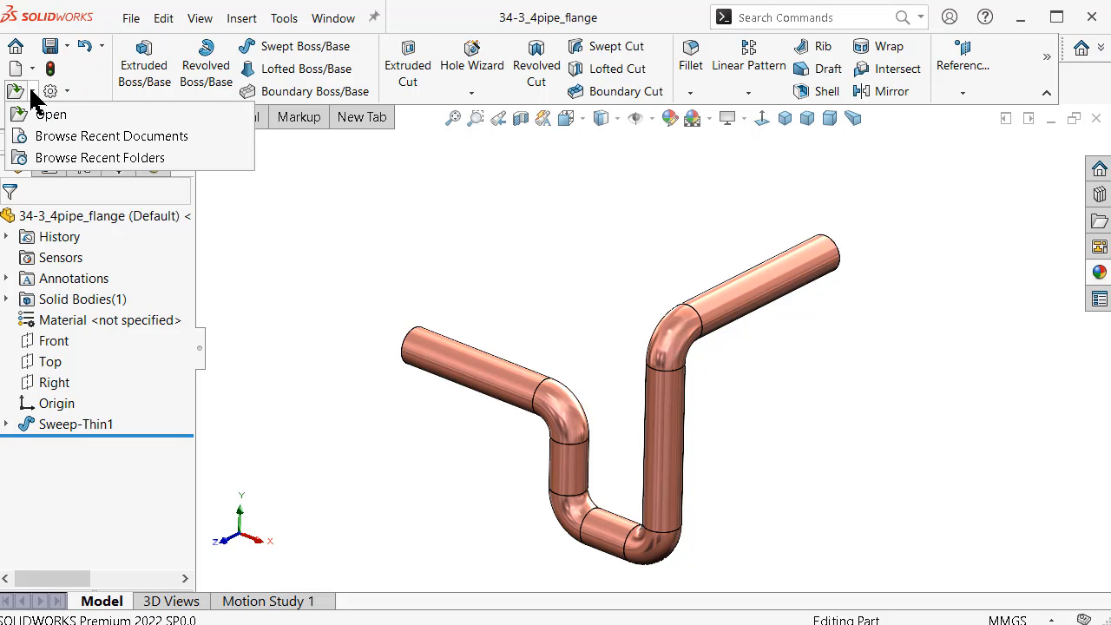
pyautogui.click(32, 68)
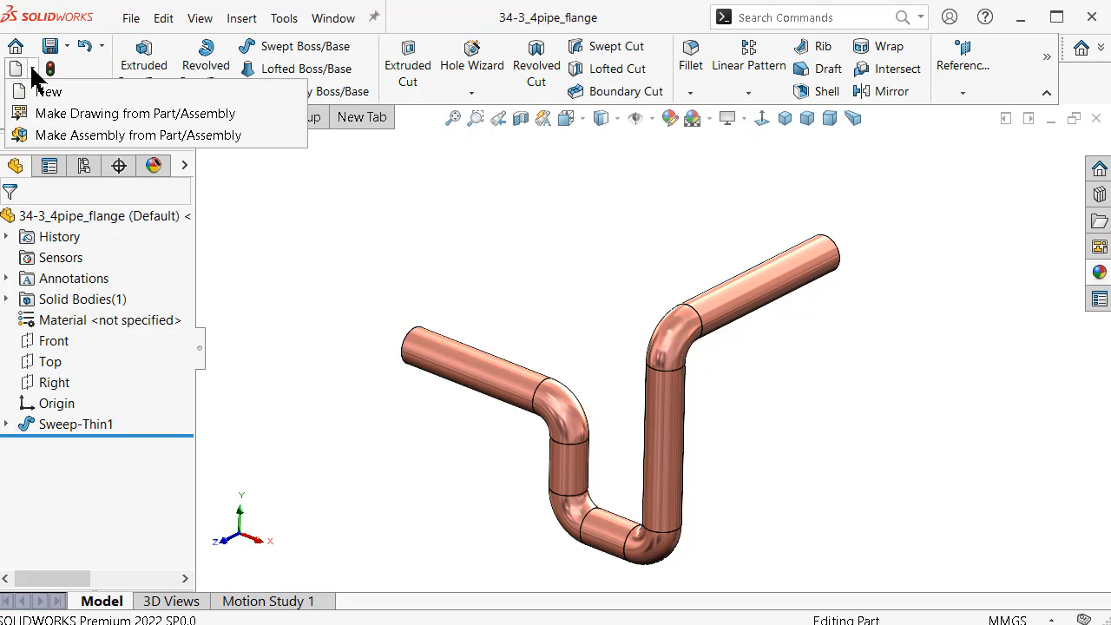
pyautogui.click(130, 137)
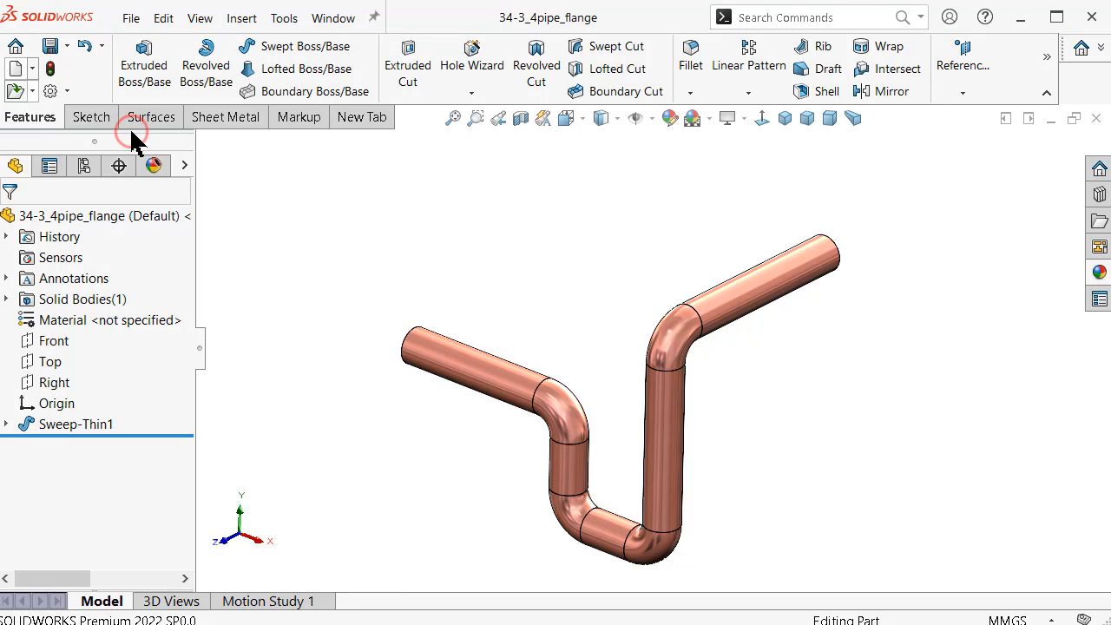
pyautogui.click(680, 504)
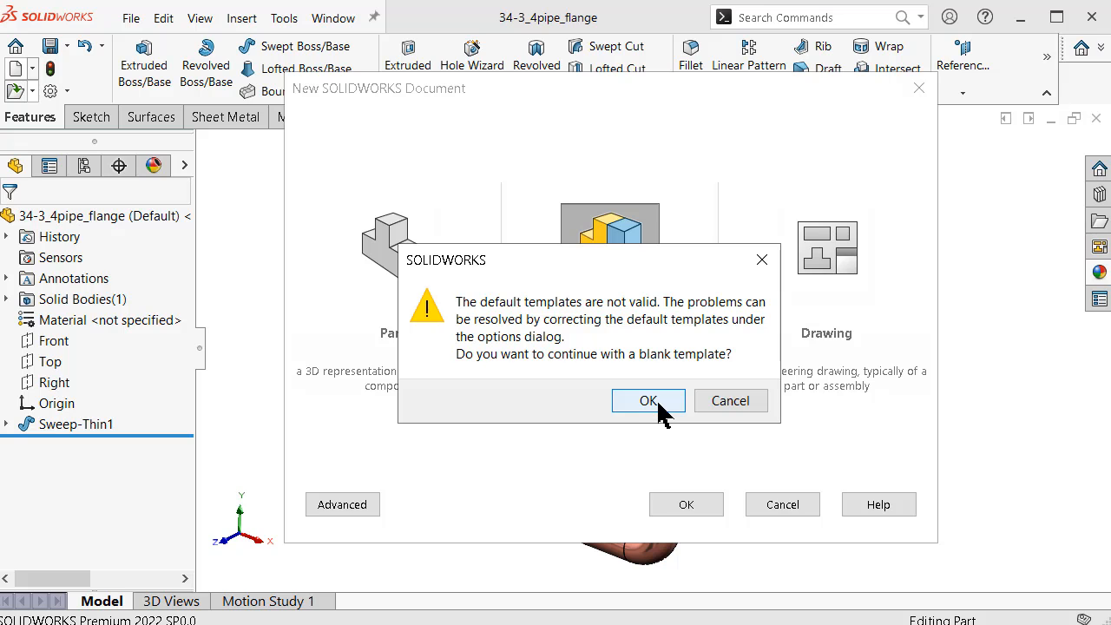
pyautogui.click(648, 401)
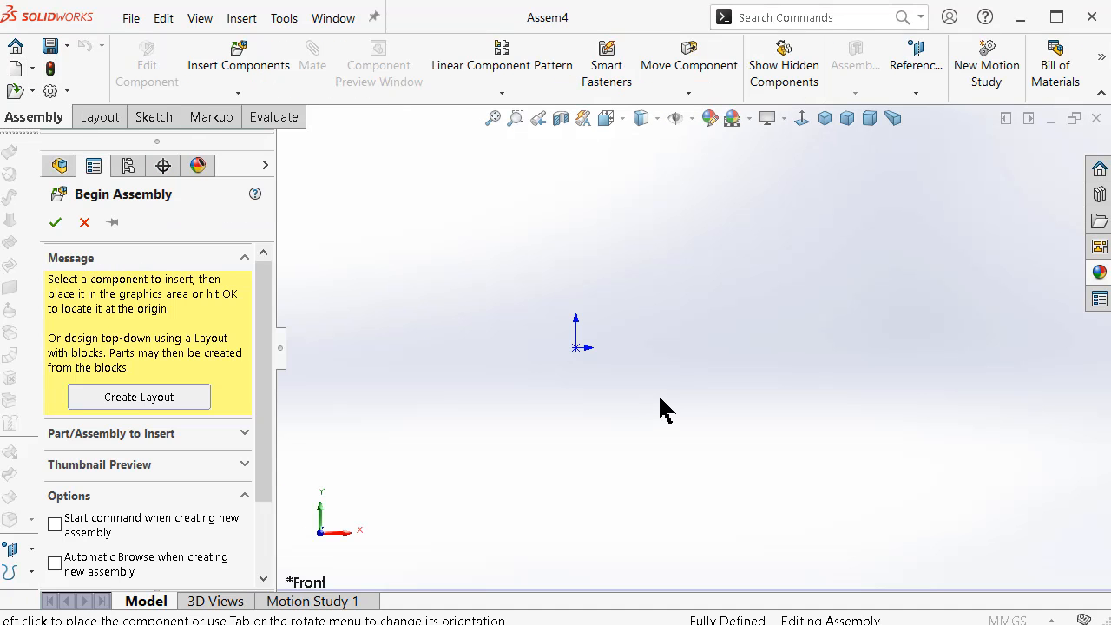
# Place the 34-3_4pipe_flange part at the assembly origin and save the assembly as 34-3_4pipe_flange_.
pyautogui.click(825, 118)
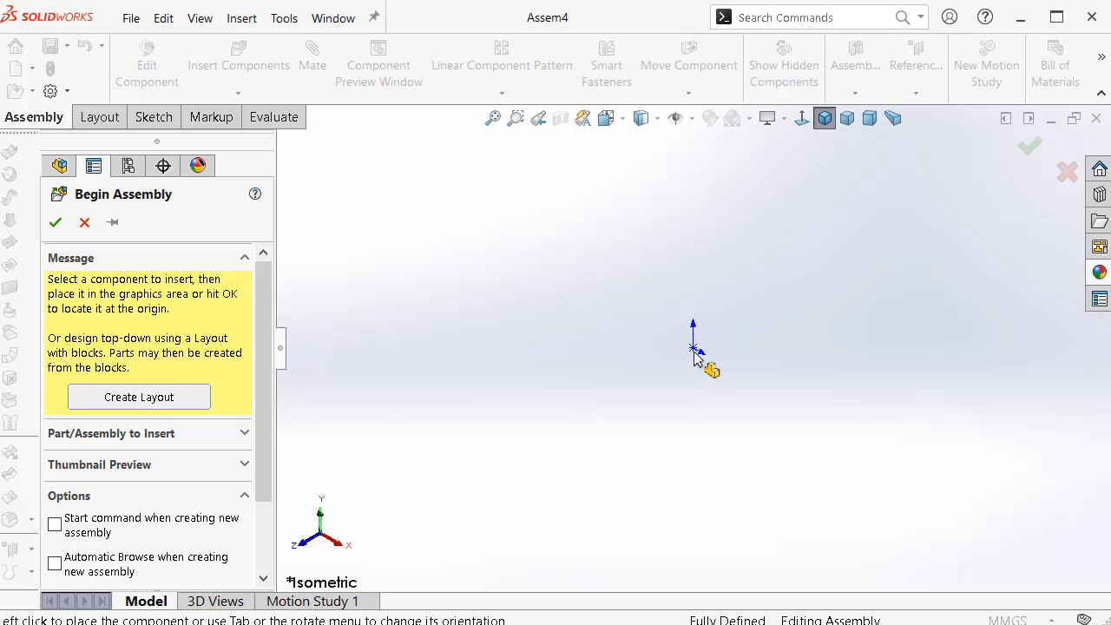
pyautogui.click(245, 433)
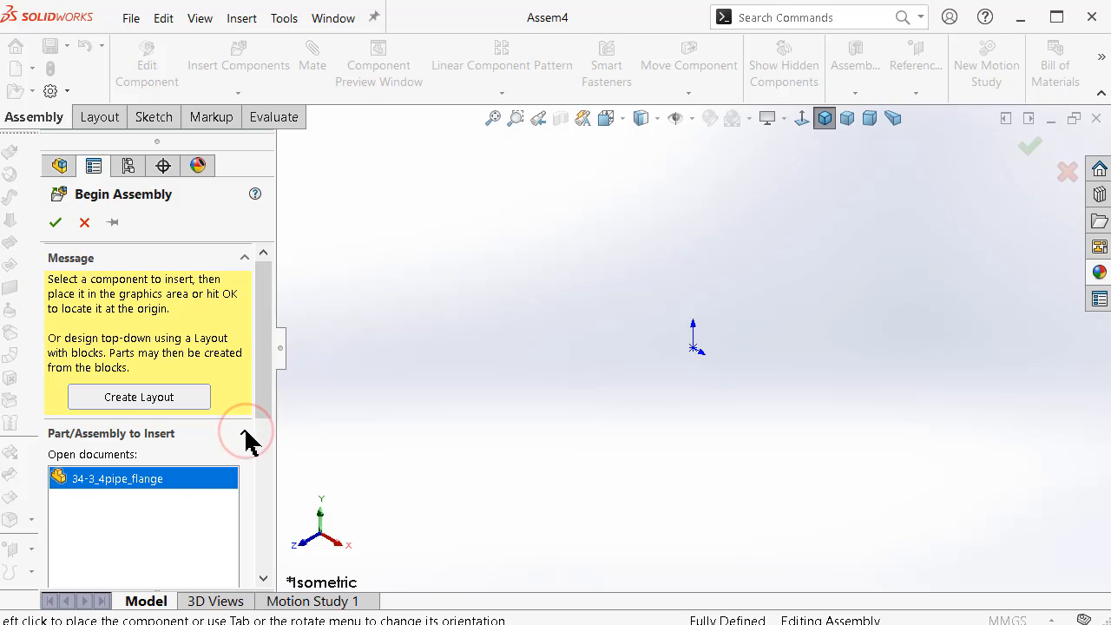
pyautogui.click(693, 349)
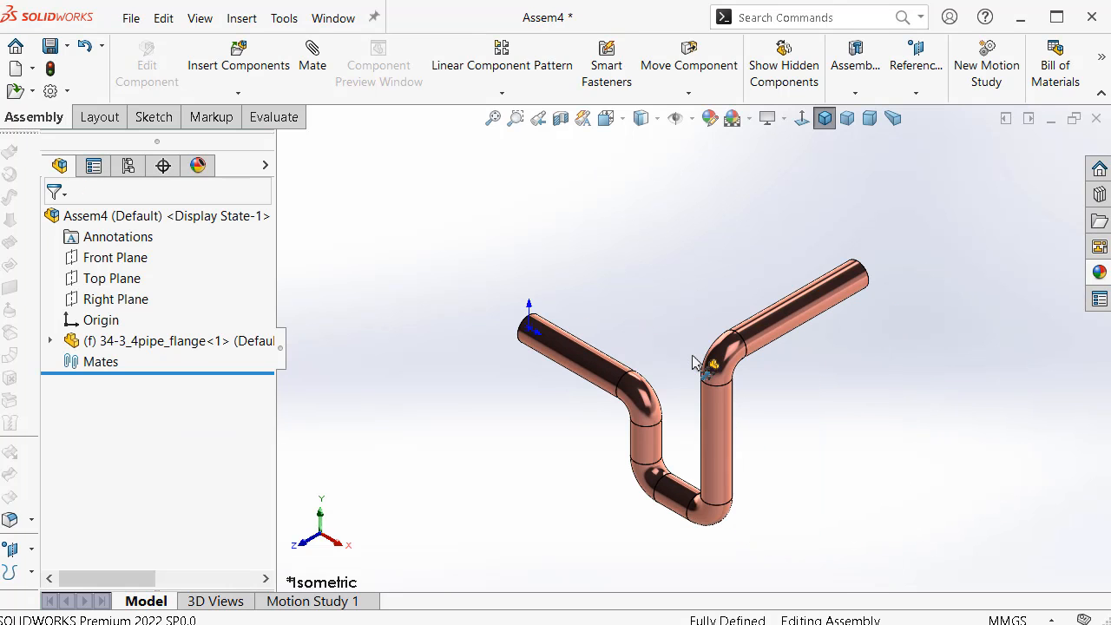
pyautogui.moveTo(692, 369); pyautogui.dragTo(690, 323, button='middle')
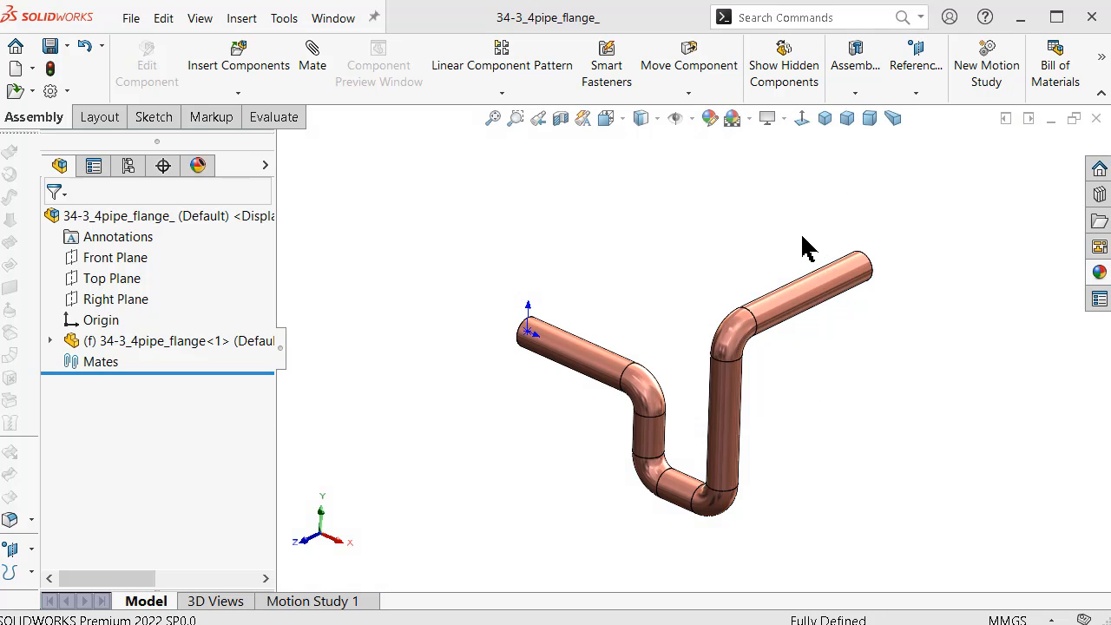
# Insert a new empty part into the assembly using the Part template.
pyautogui.click(801, 120)
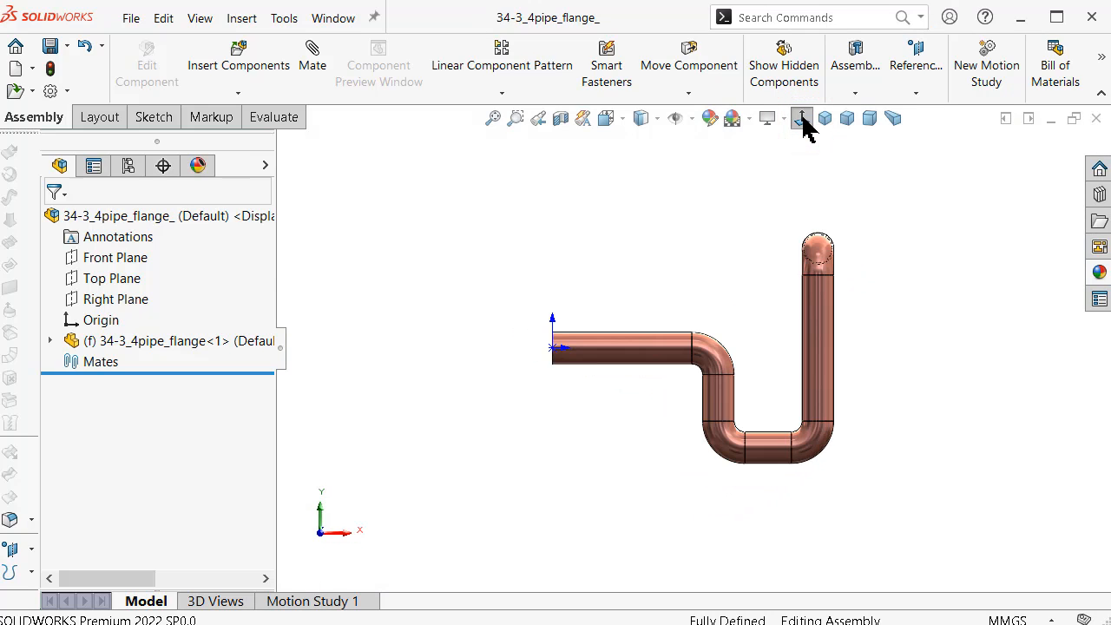
pyautogui.click(824, 122)
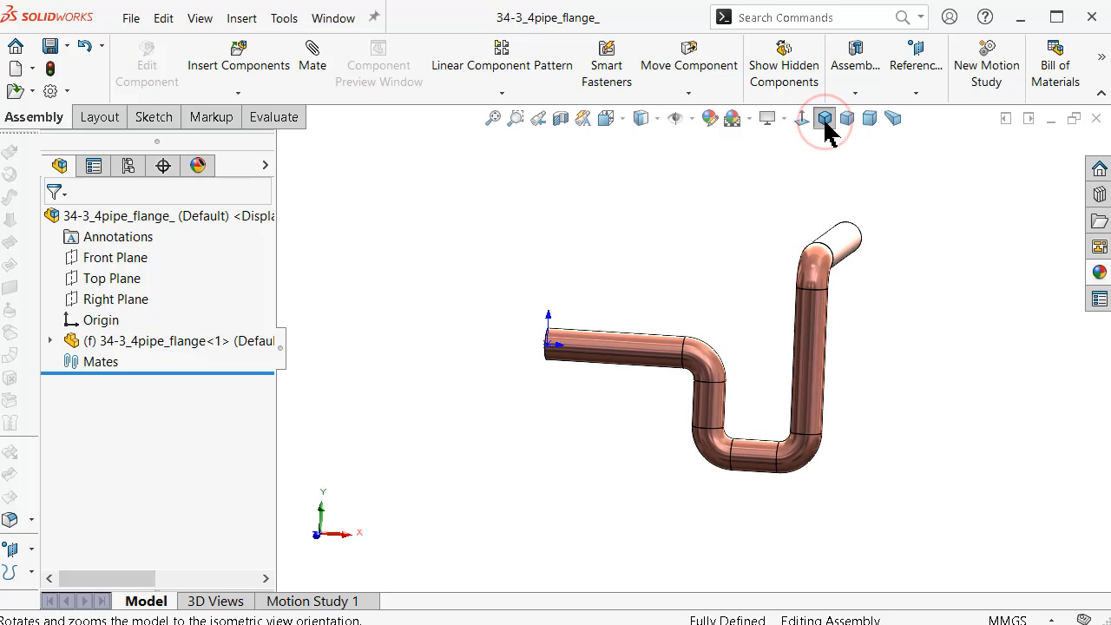
pyautogui.click(237, 94)
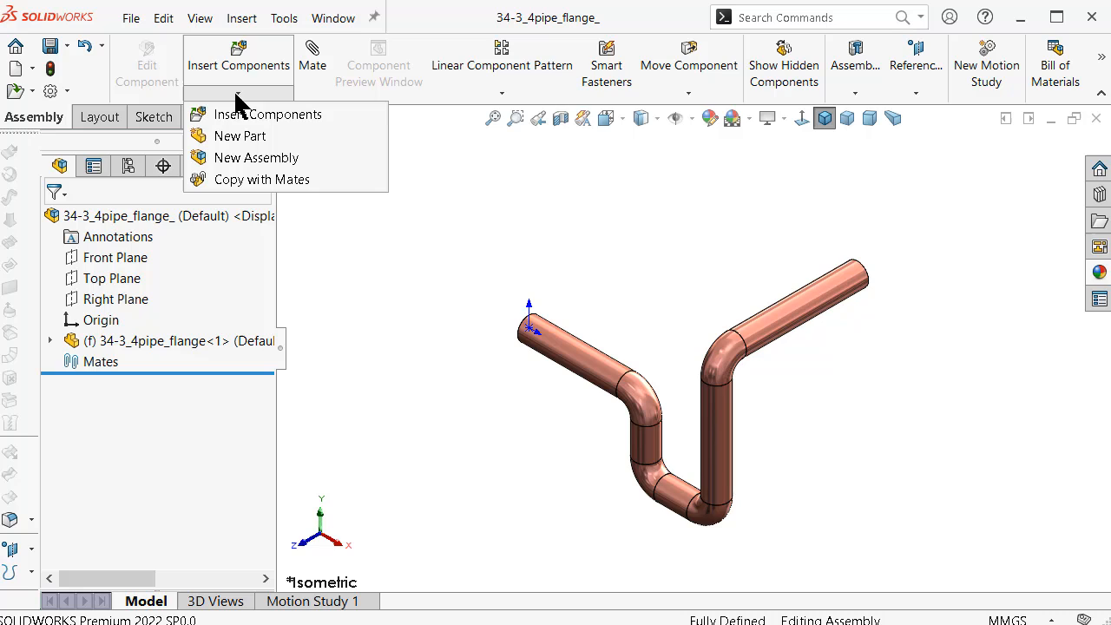
pyautogui.click(242, 137)
pyautogui.click(384, 234)
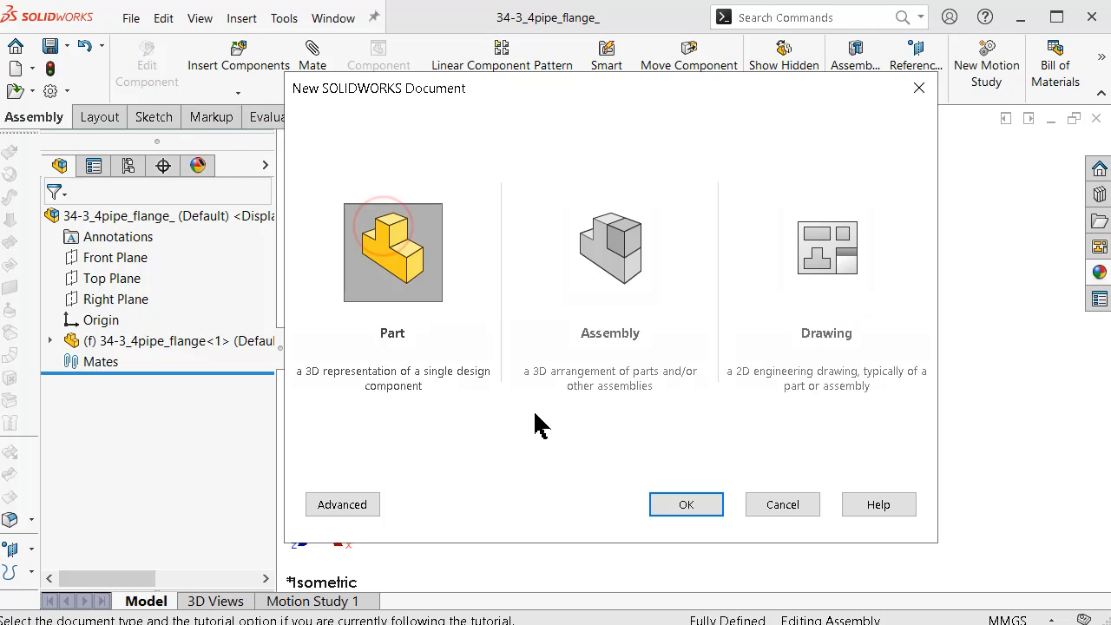
pyautogui.click(687, 506)
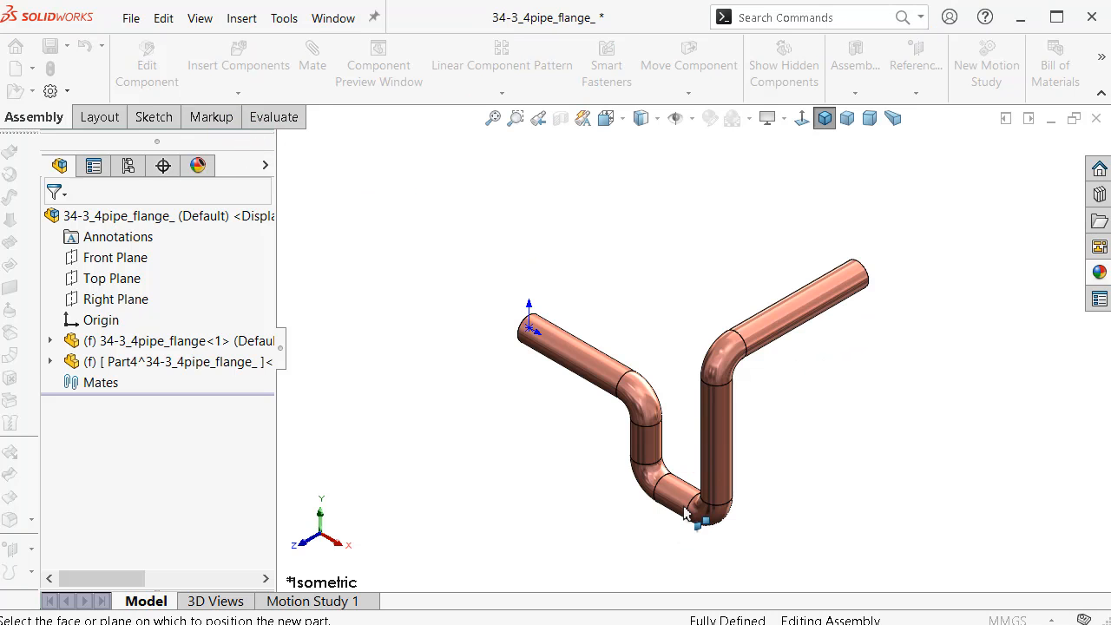
# Rename the newly inserted part in the assembly tree as FLANGE.
pyautogui.click(207, 368)
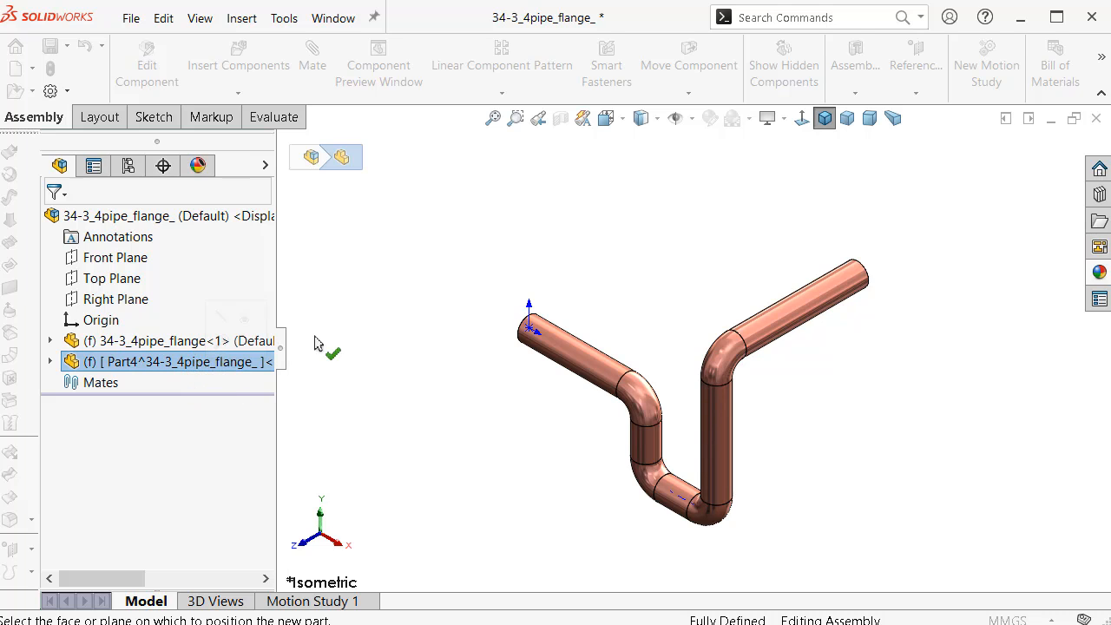
pyautogui.click(210, 365)
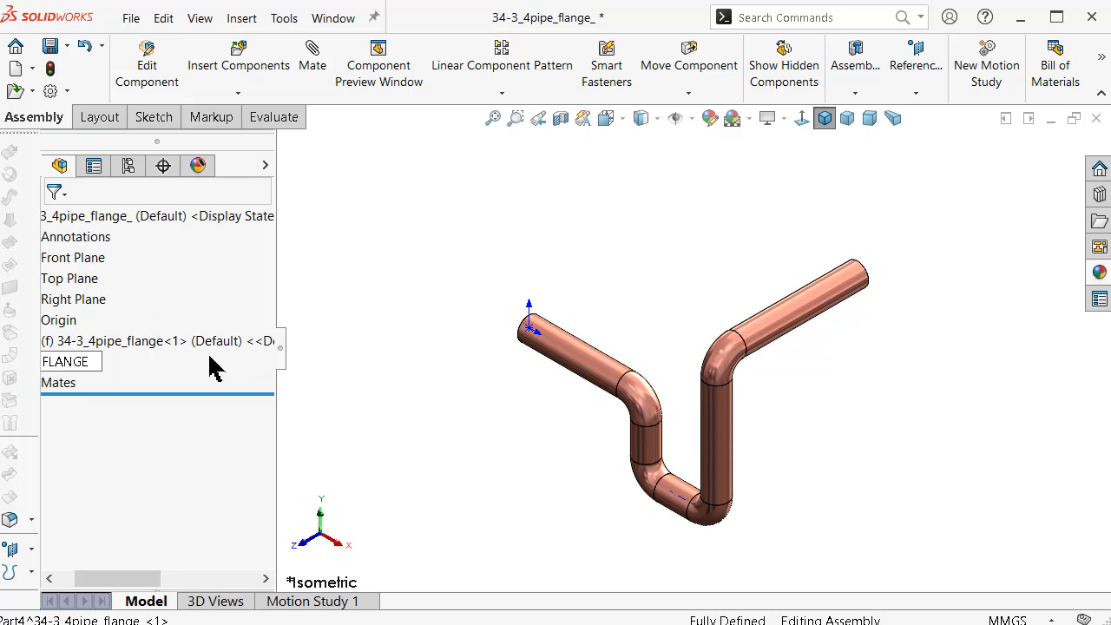
pyautogui.press('Return')
pyautogui.click(496, 228)
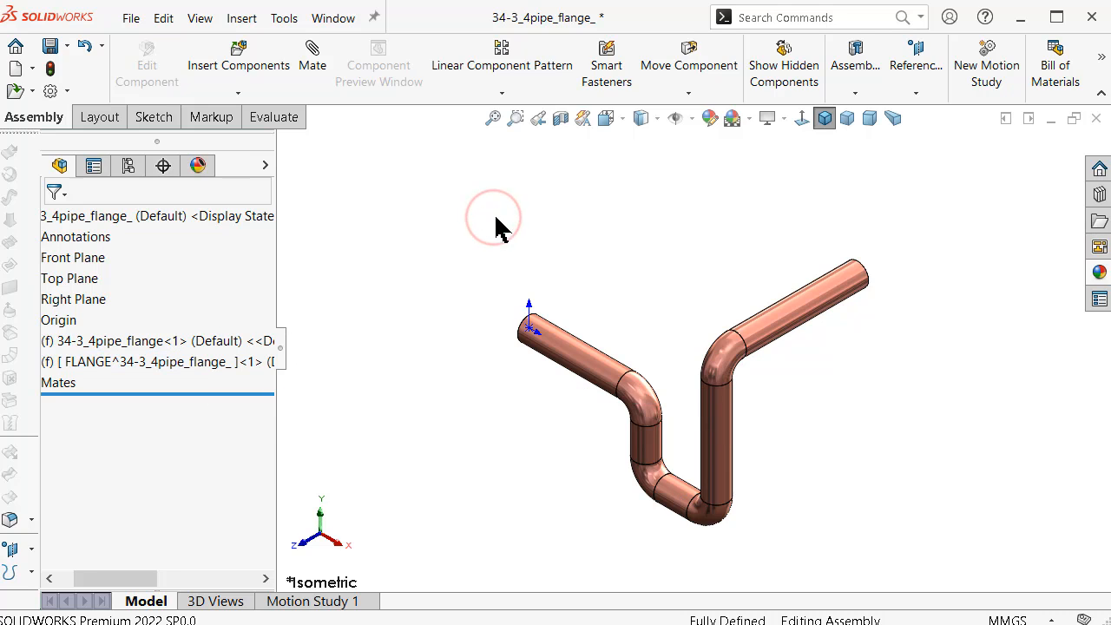
# Start editing the FLANGE part in the context of the assembly.
pyautogui.click(109, 570)
pyautogui.moveTo(86, 579); pyautogui.dragTo(77, 578)
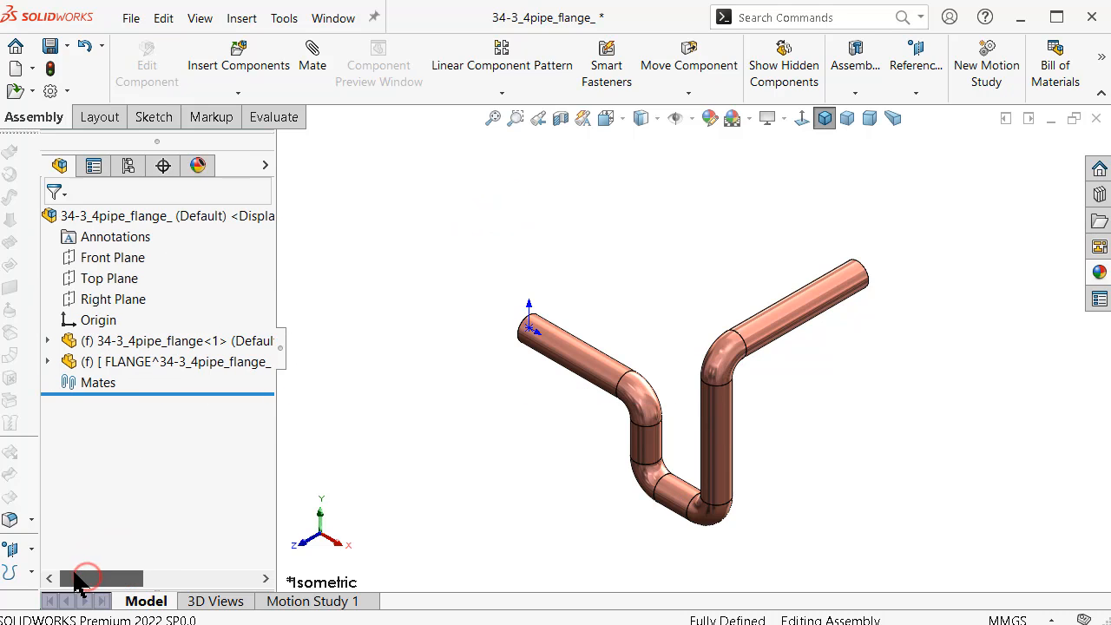
pyautogui.click(147, 362)
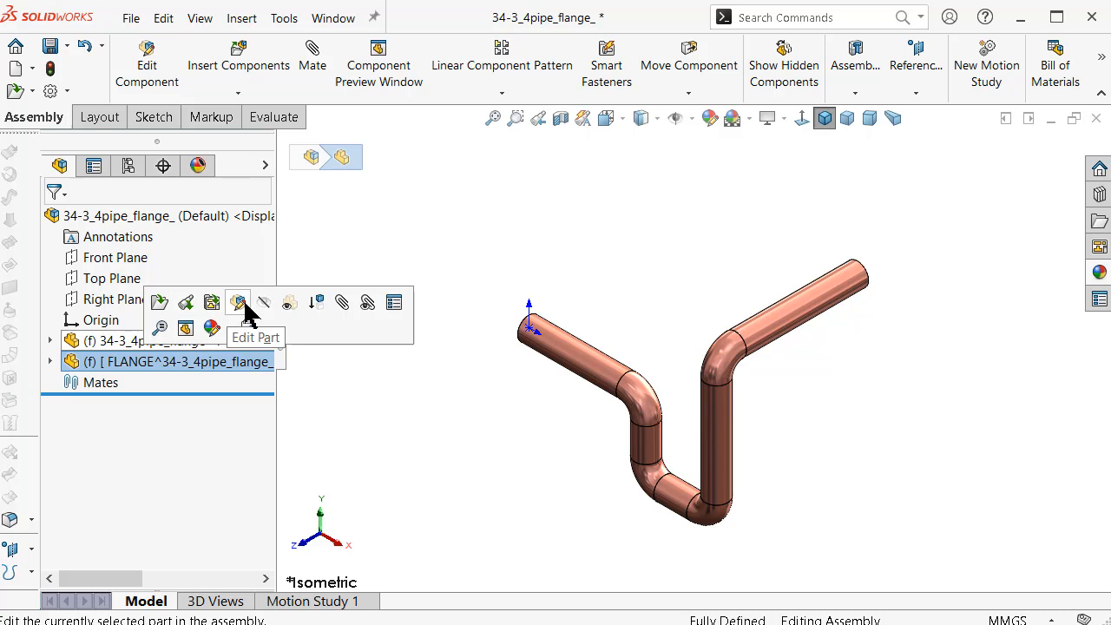
pyautogui.click(240, 304)
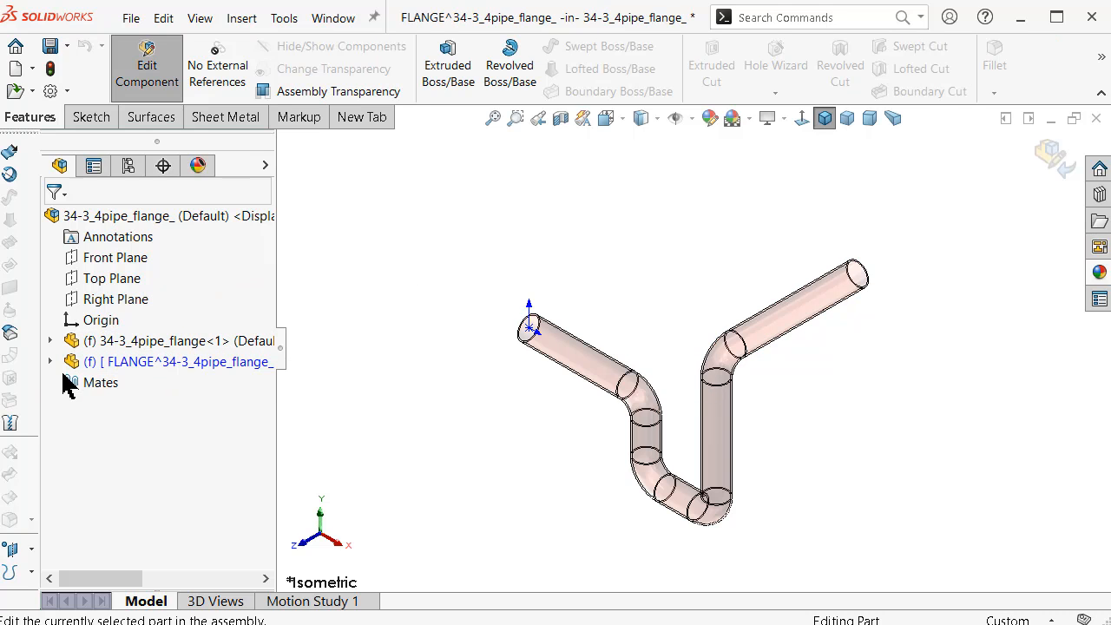
# Start a sketch on the FLANGE part's own Front plane.
pyautogui.click(50, 361)
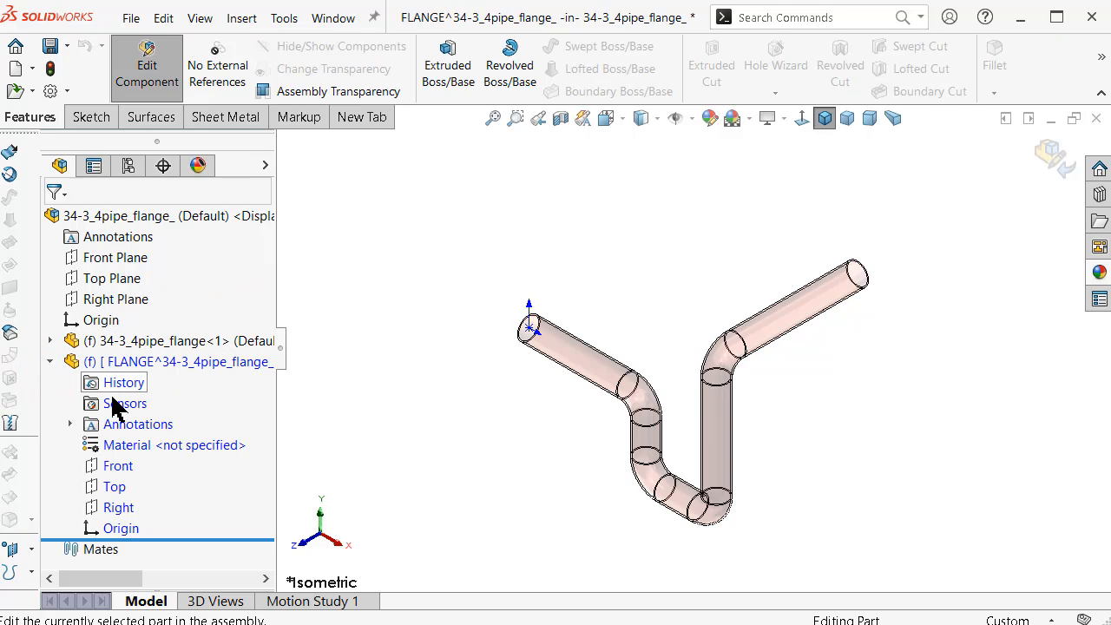
pyautogui.click(124, 469)
pyautogui.moveTo(644, 303); pyautogui.dragTo(675, 118, button='middle')
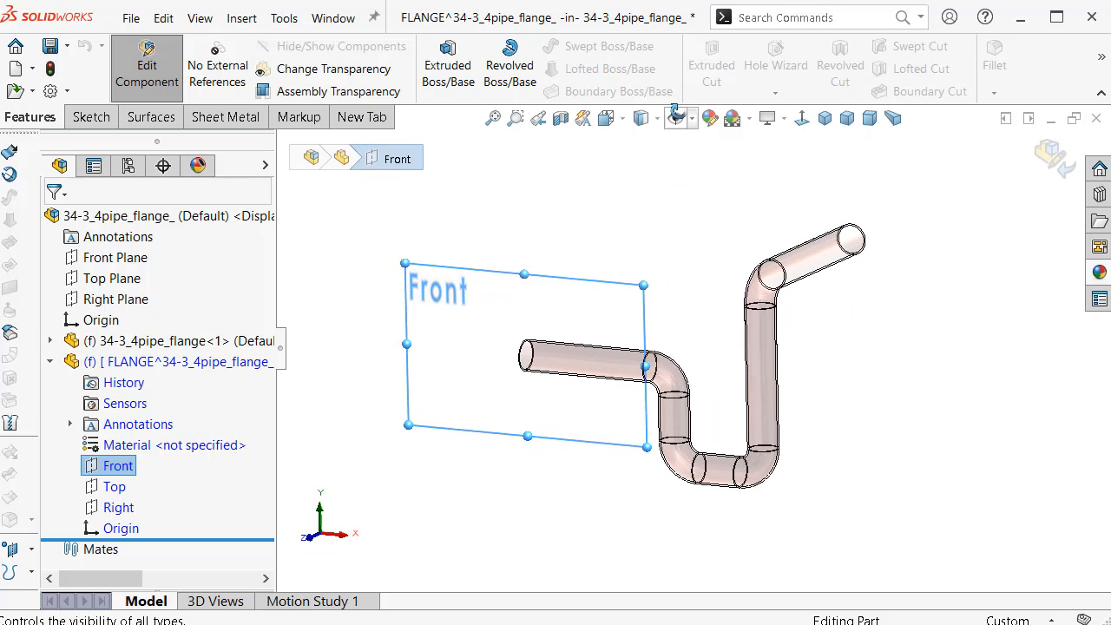
pyautogui.click(390, 481)
pyautogui.click(118, 465)
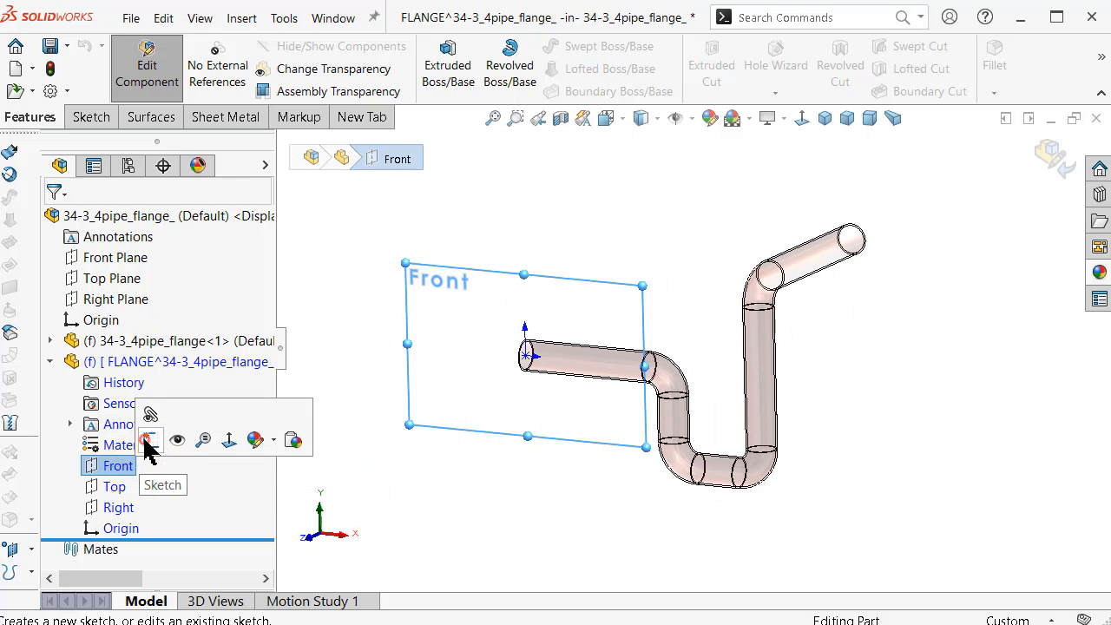
pyautogui.click(149, 441)
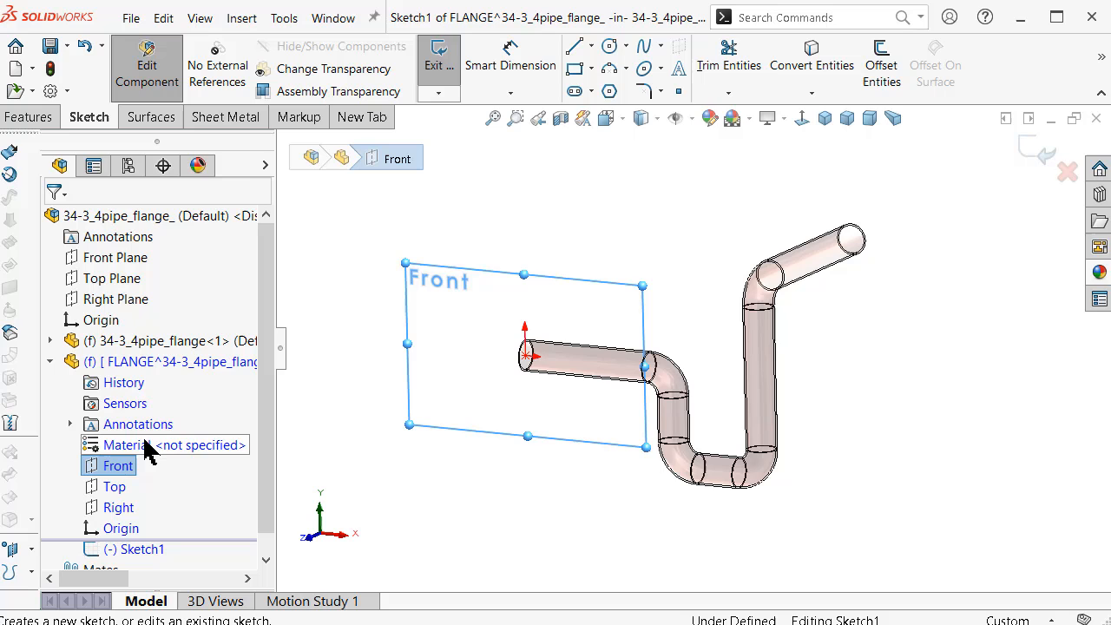
# View the Front plane sketch straight on, close up at the pipe's open end.
pyautogui.click(800, 120)
pyautogui.scroll(-5, 457, 306)
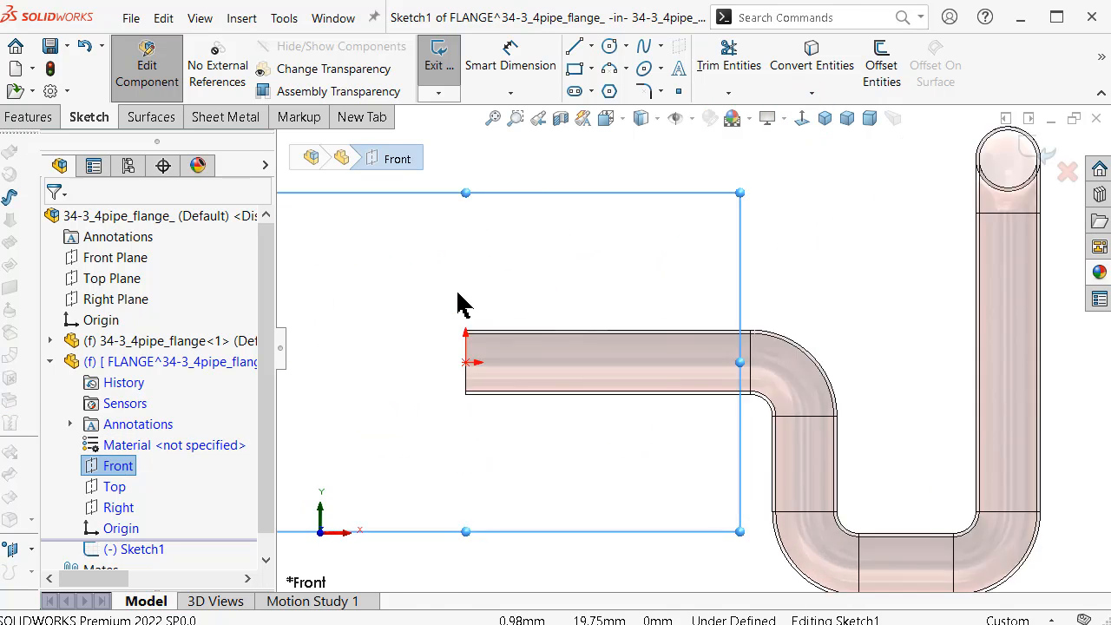
pyautogui.scroll(-2, 473, 296)
pyautogui.press('s')
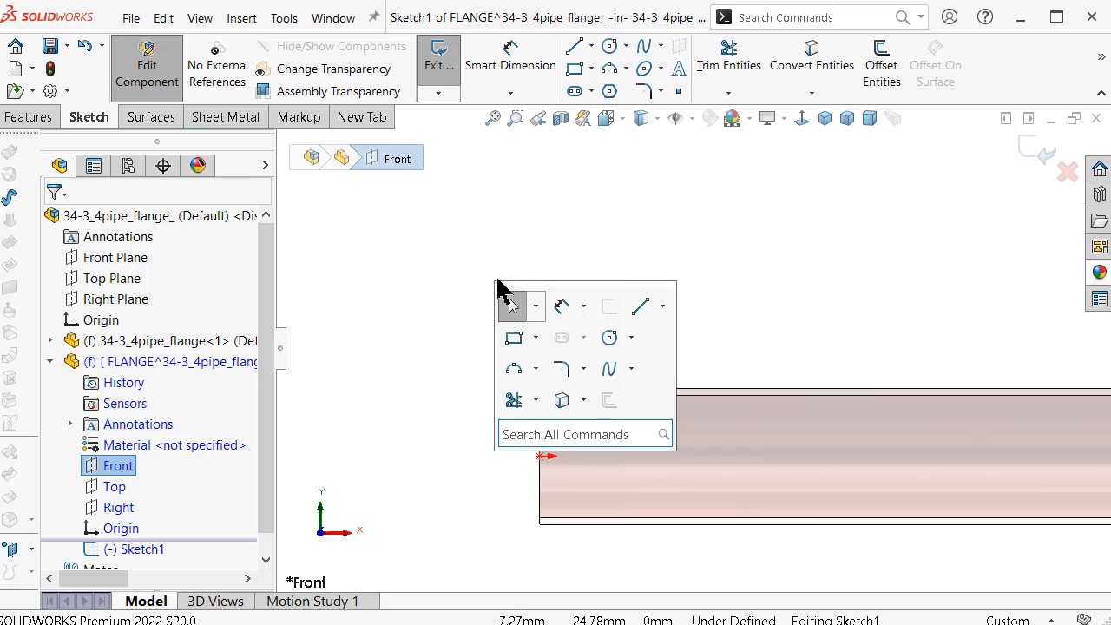
pyautogui.click(638, 307)
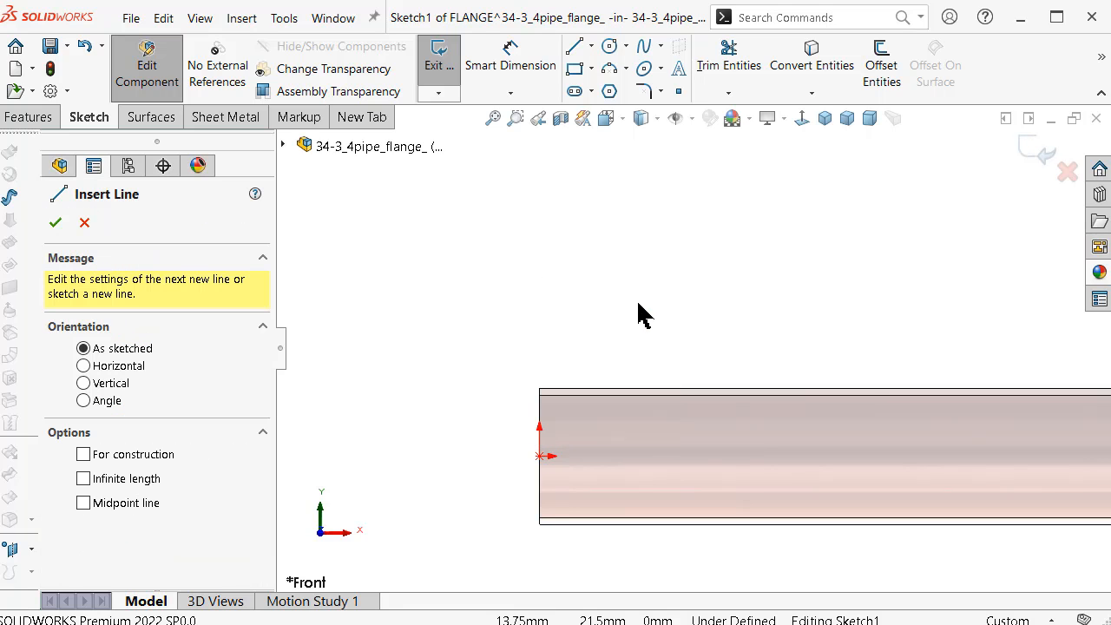
pyautogui.click(90, 225)
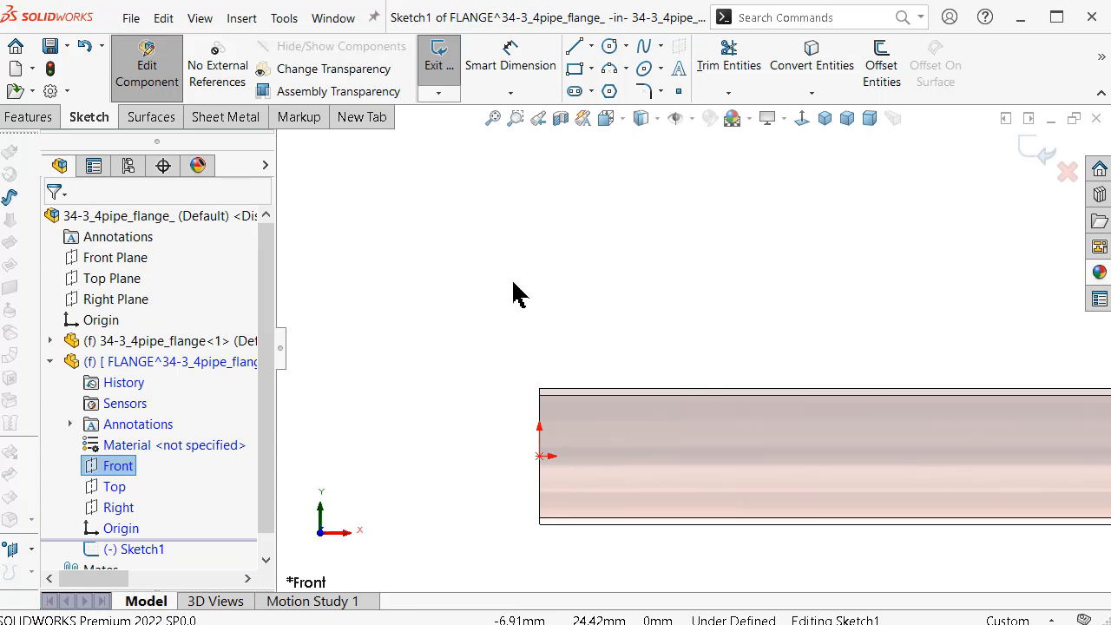
# Sketch a vertical line about 26 mm long down to the pipe end's upper outer corner and a horizontal line about 11 mm along the pipe's outer edge.
pyautogui.press('s')
pyautogui.click(675, 311)
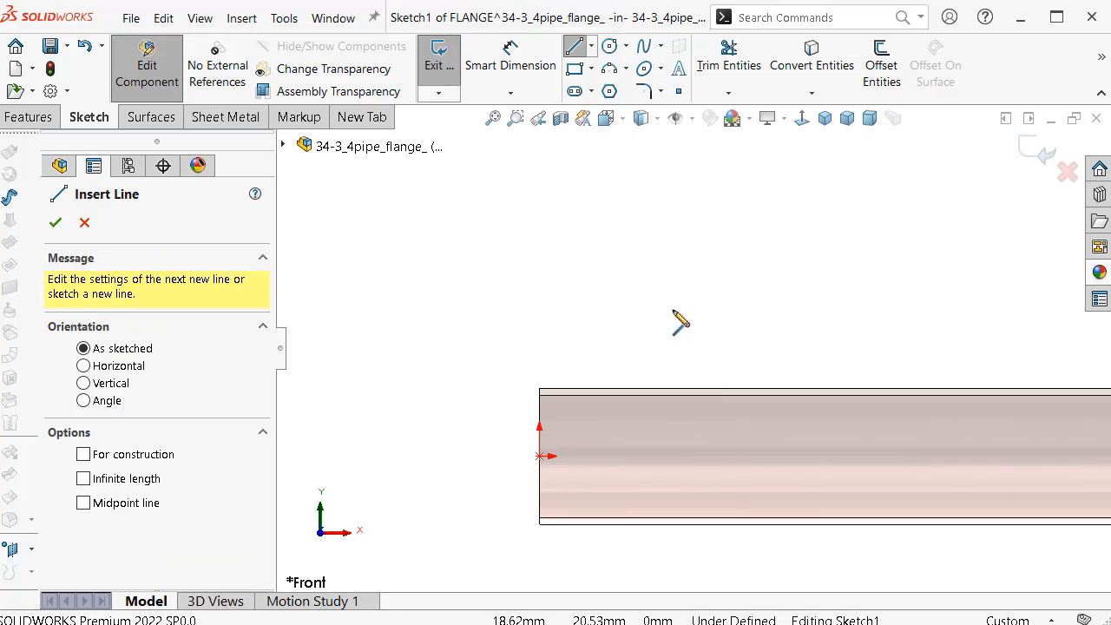
pyautogui.click(540, 211)
pyautogui.scroll(-3, 586, 330)
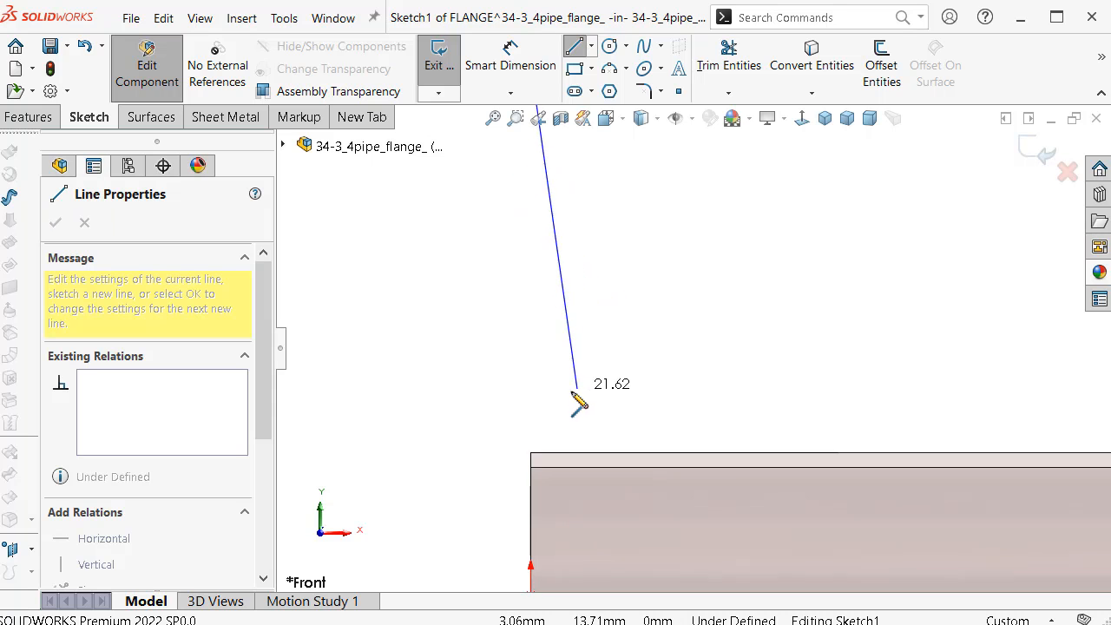
pyautogui.scroll(-2, 547, 417)
pyautogui.click(527, 475)
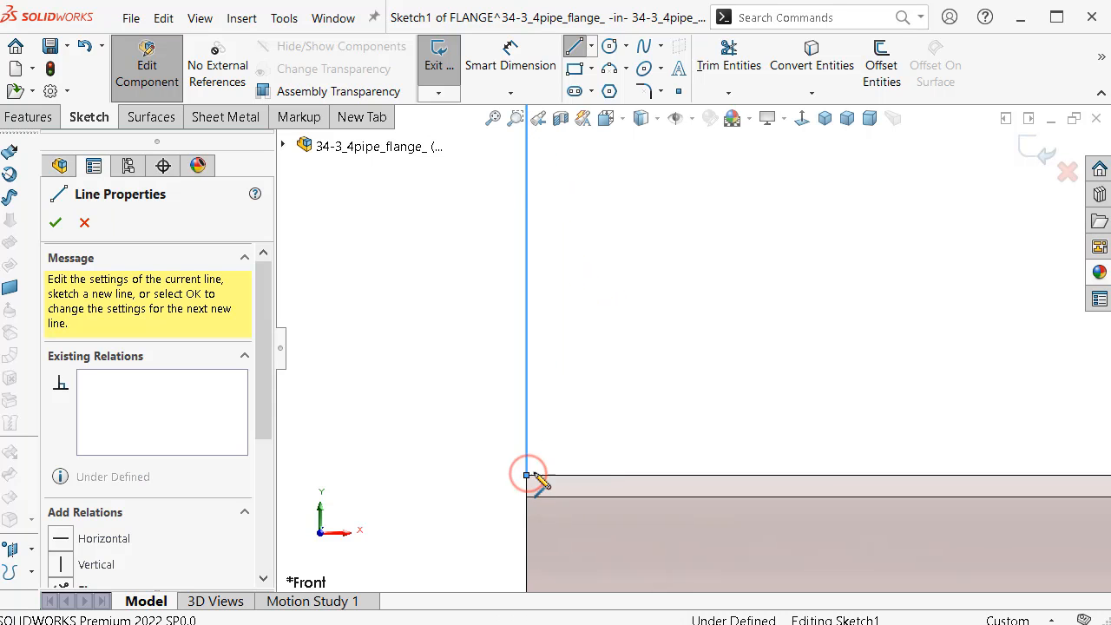
pyautogui.click(768, 474)
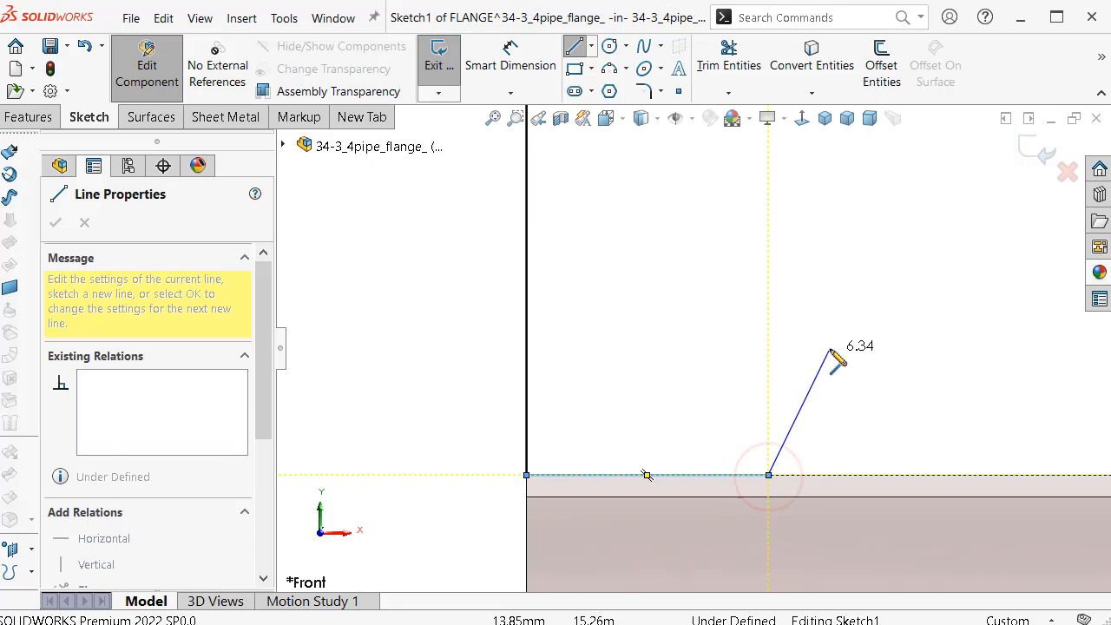
# Dimension the horizontal line along the pipe's outer edge to 12 mm.
pyautogui.moveTo(854, 371); pyautogui.dragTo(707, 416, button='right')
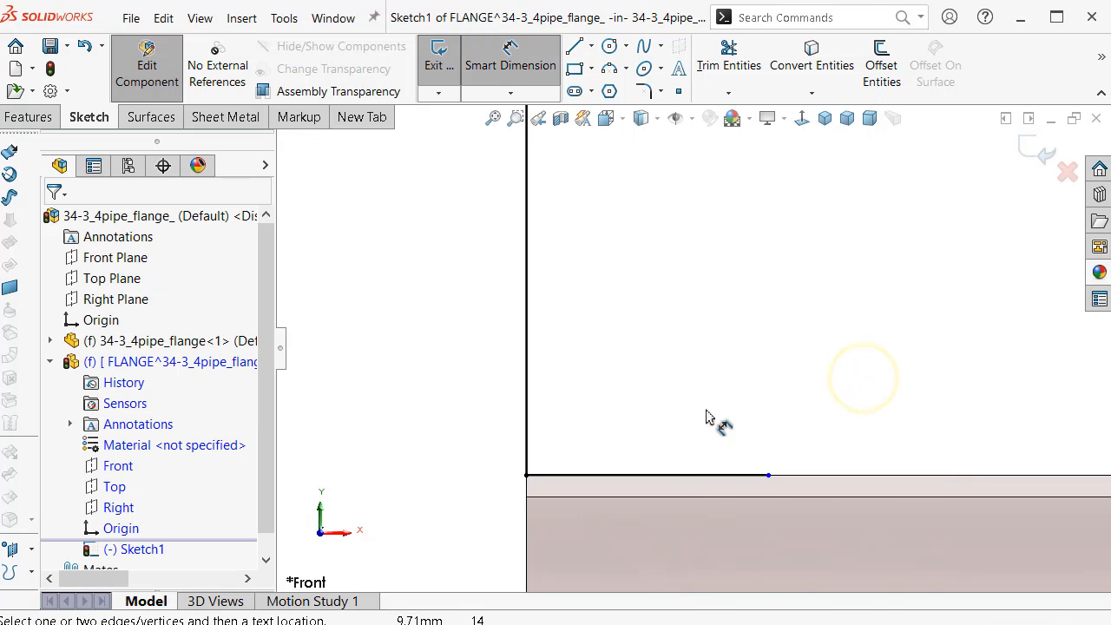
pyautogui.click(697, 475)
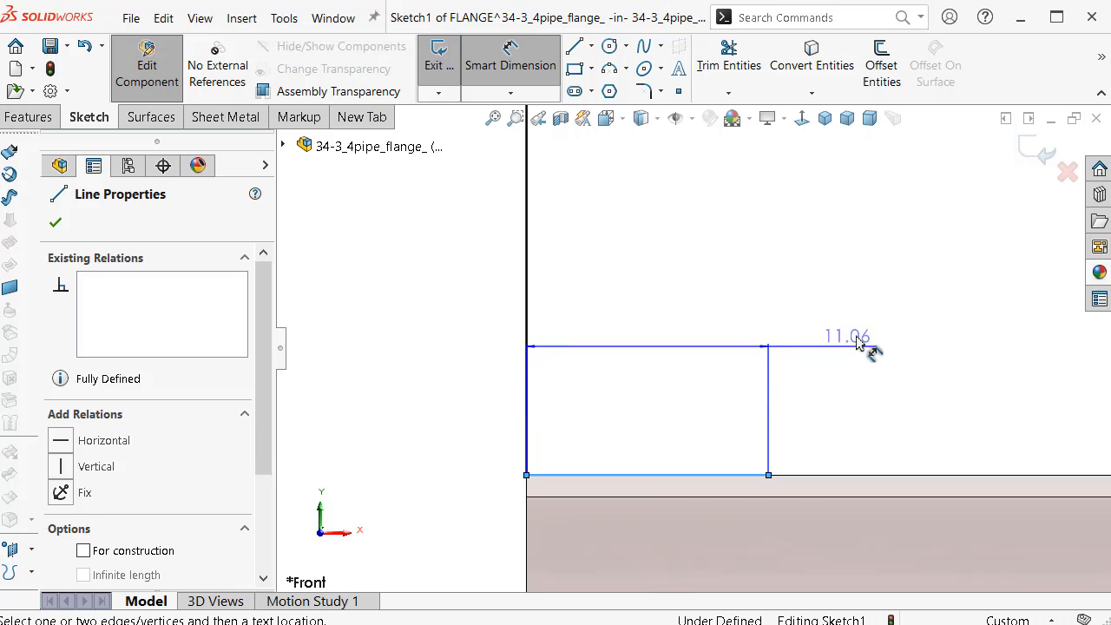
pyautogui.click(860, 337)
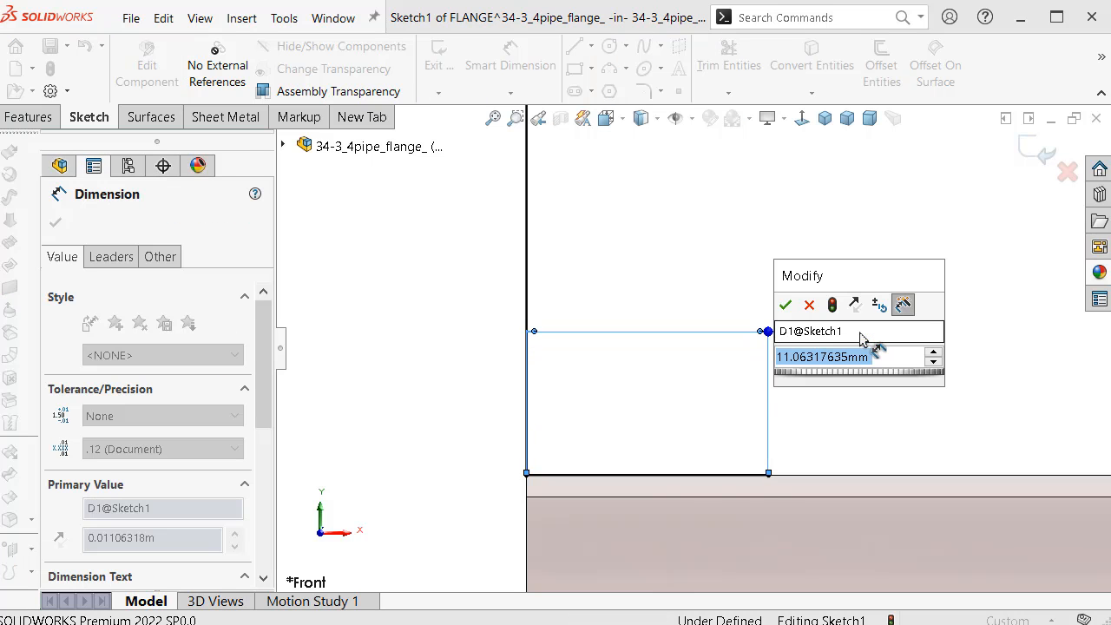
pyautogui.write('12')
pyautogui.press('Return')
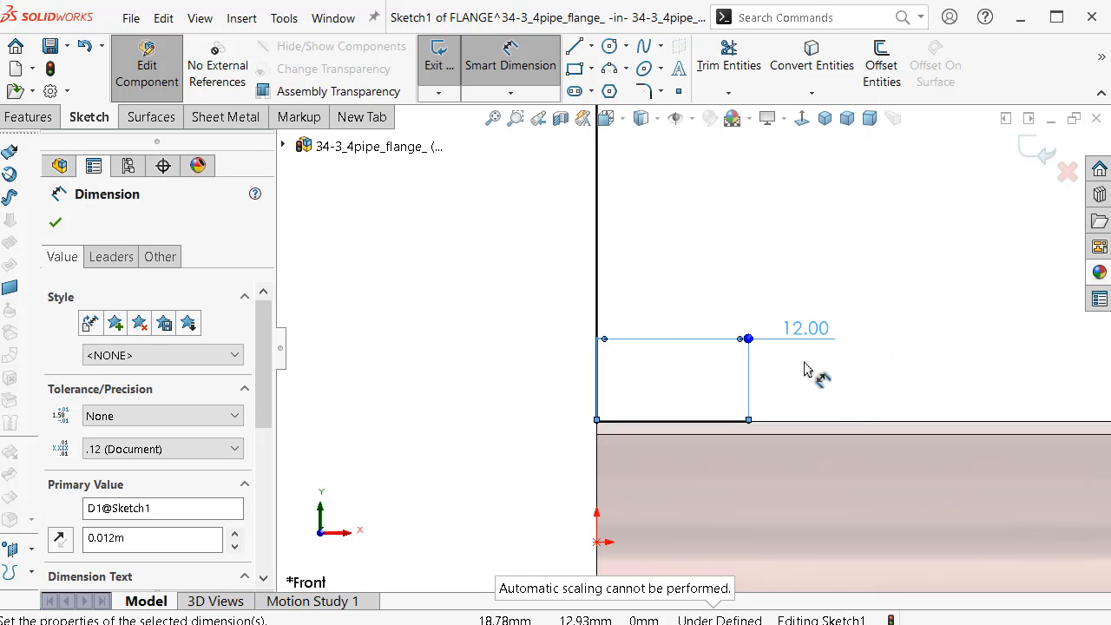
# Dimension the vertical line above the pipe's end to 16 mm.
pyautogui.click(595, 271)
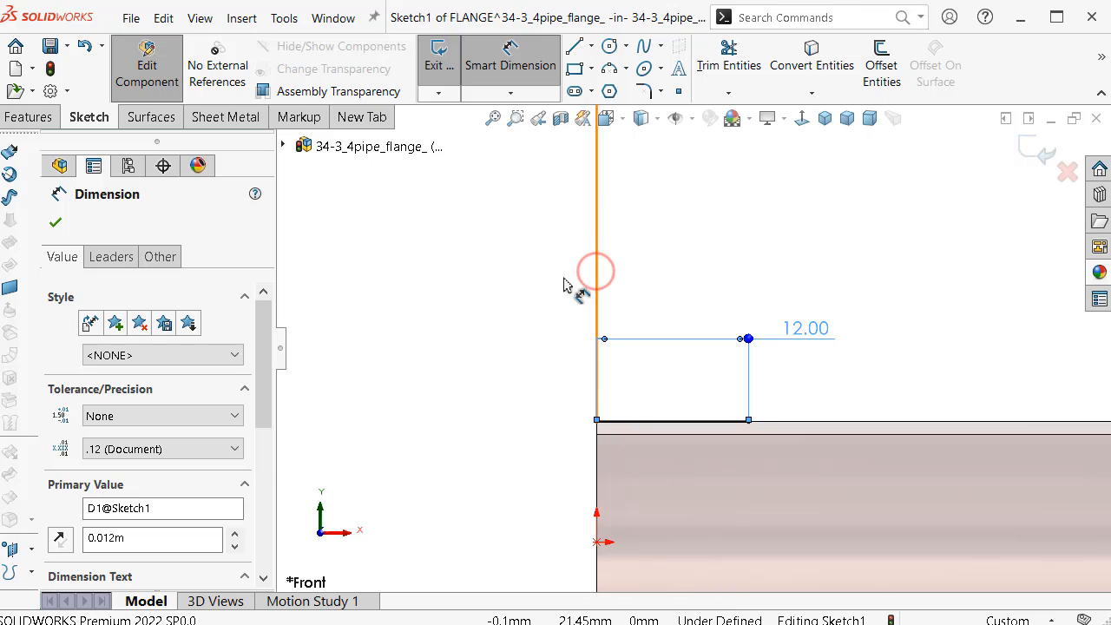
pyautogui.click(517, 293)
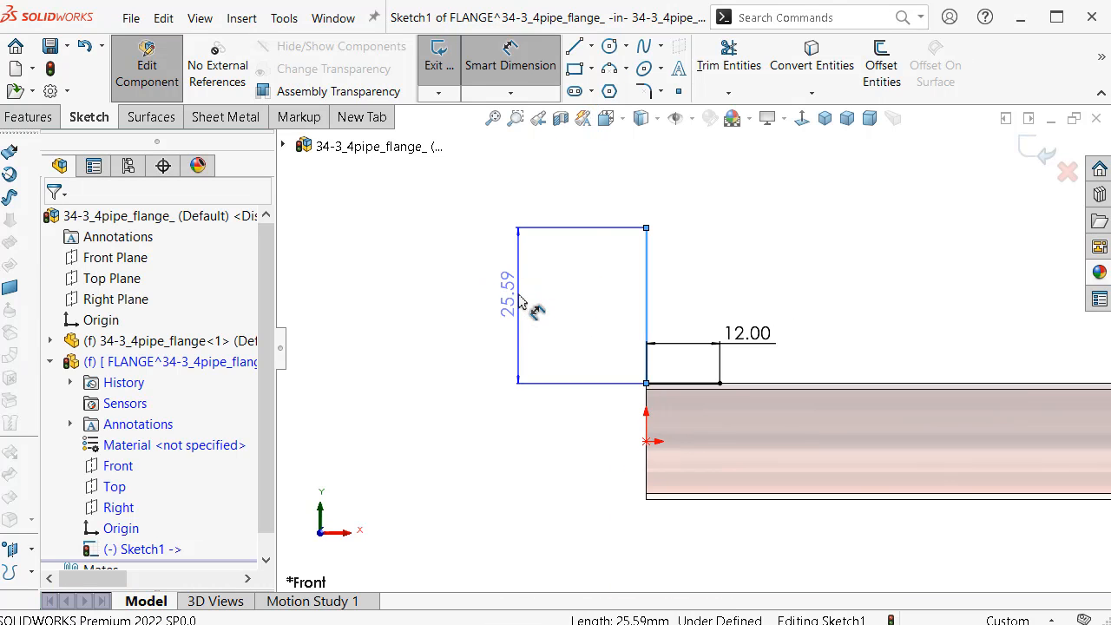
pyautogui.write('16')
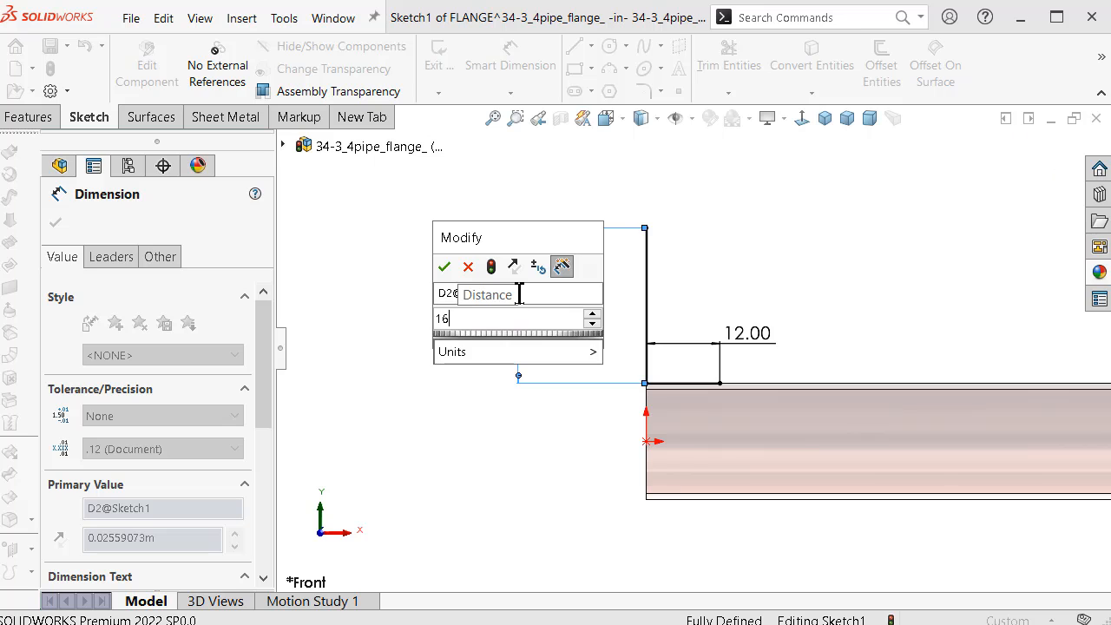
pyautogui.press('Return')
pyautogui.click(581, 263)
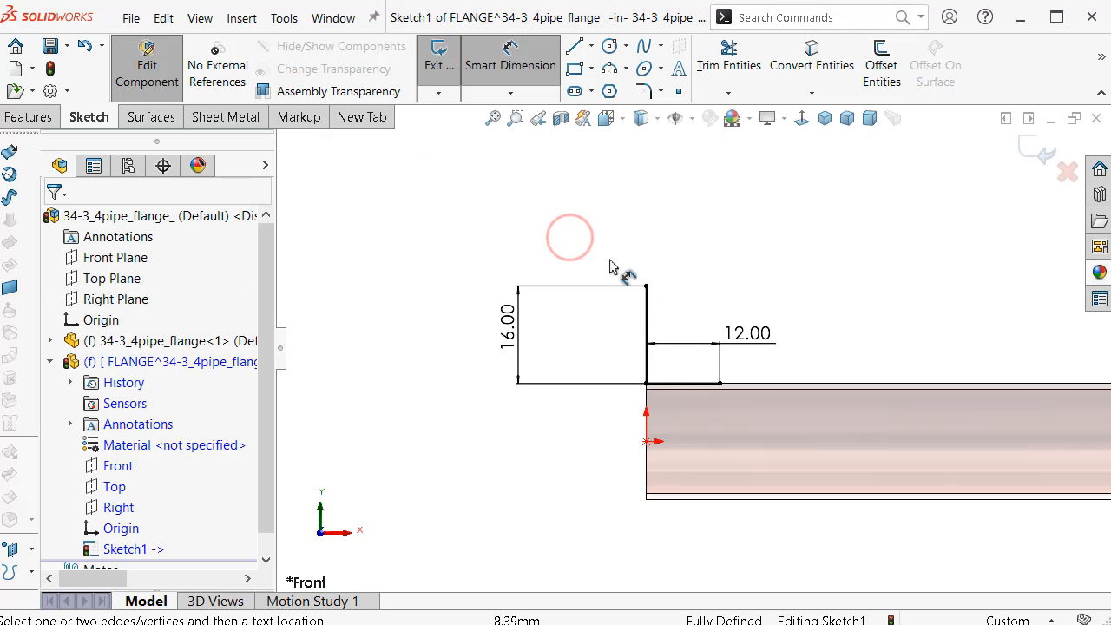
# Display the temporary axes so the pipe's centre axis can be used.
pyautogui.scroll(-3, 699, 384)
pyautogui.scroll(3, 699, 383)
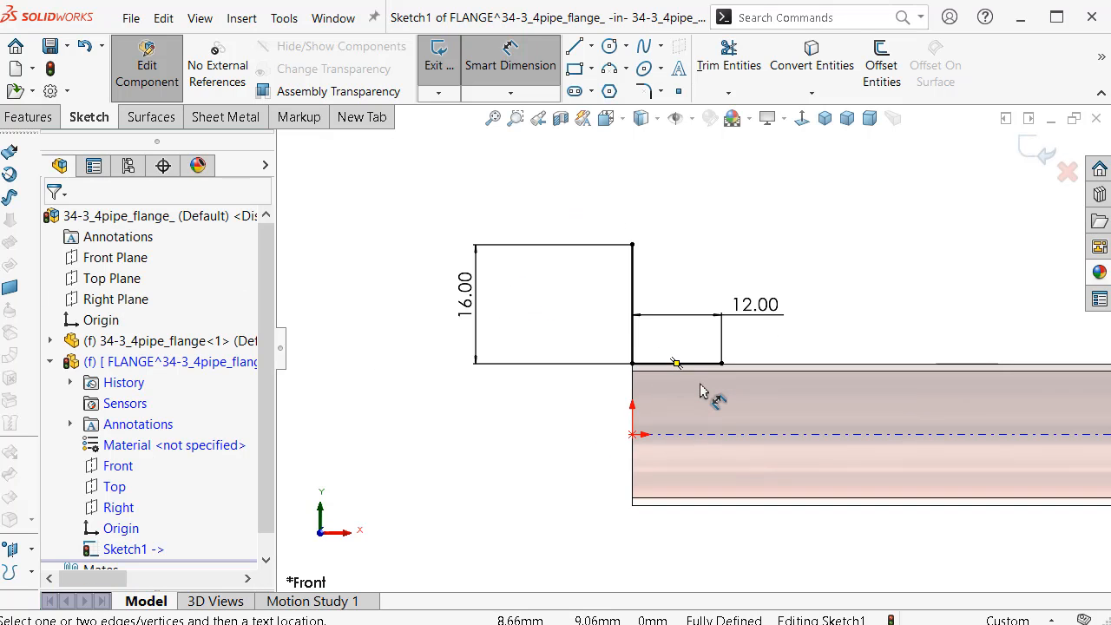
pyautogui.click(691, 118)
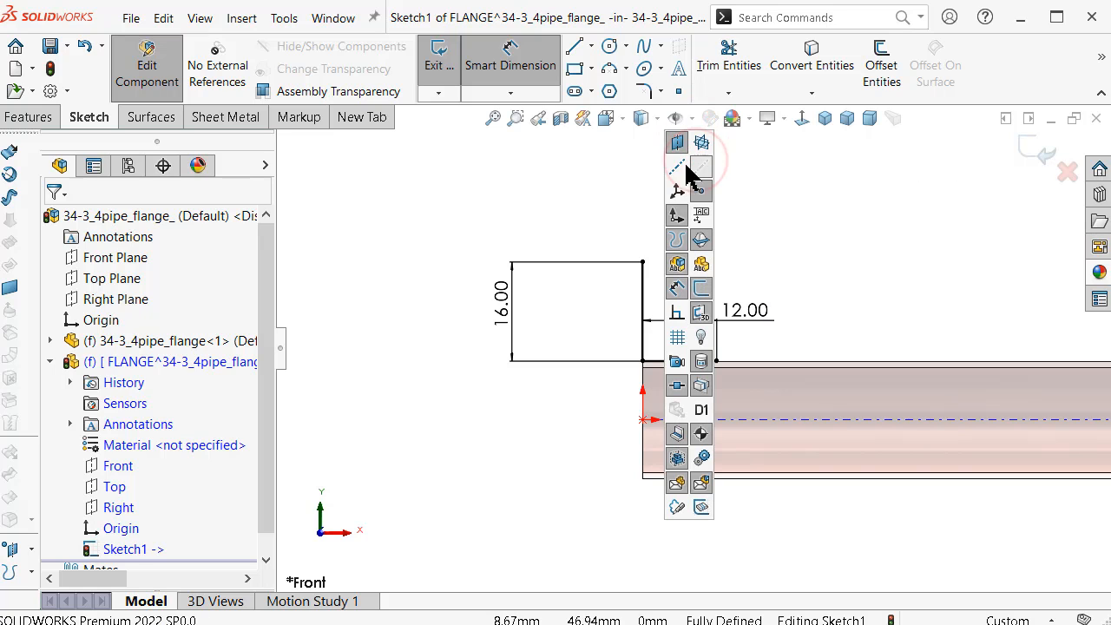
# Start a Revolved Boss/Base from the flange sketch as a one-direction thin feature, 4 mm thick.
pyautogui.click(825, 121)
pyautogui.scroll(-10, 607, 345)
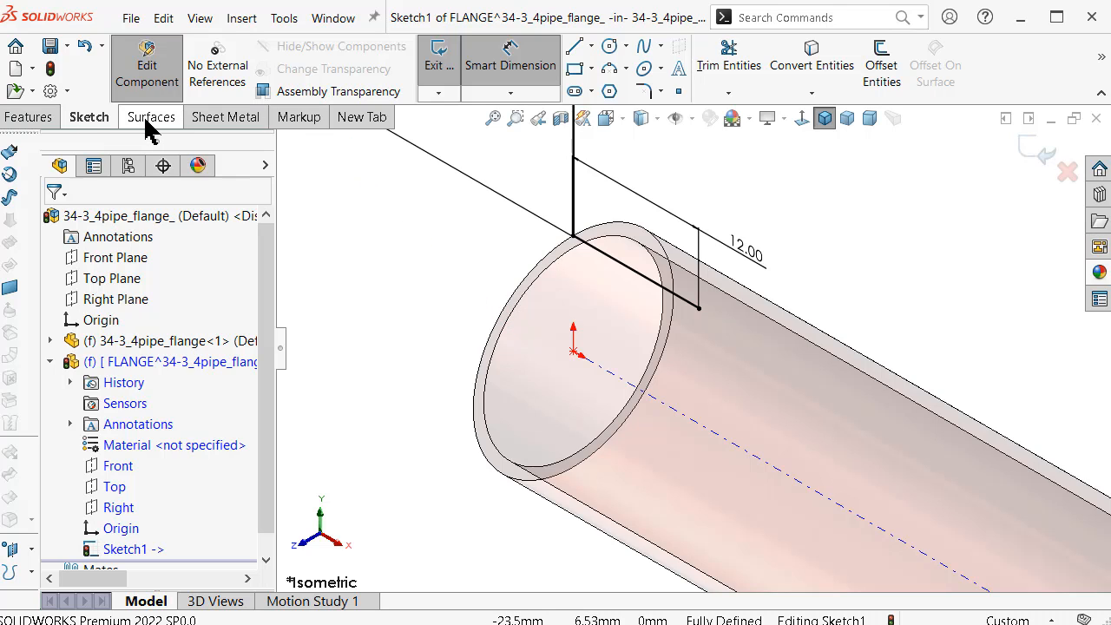
pyautogui.click(36, 120)
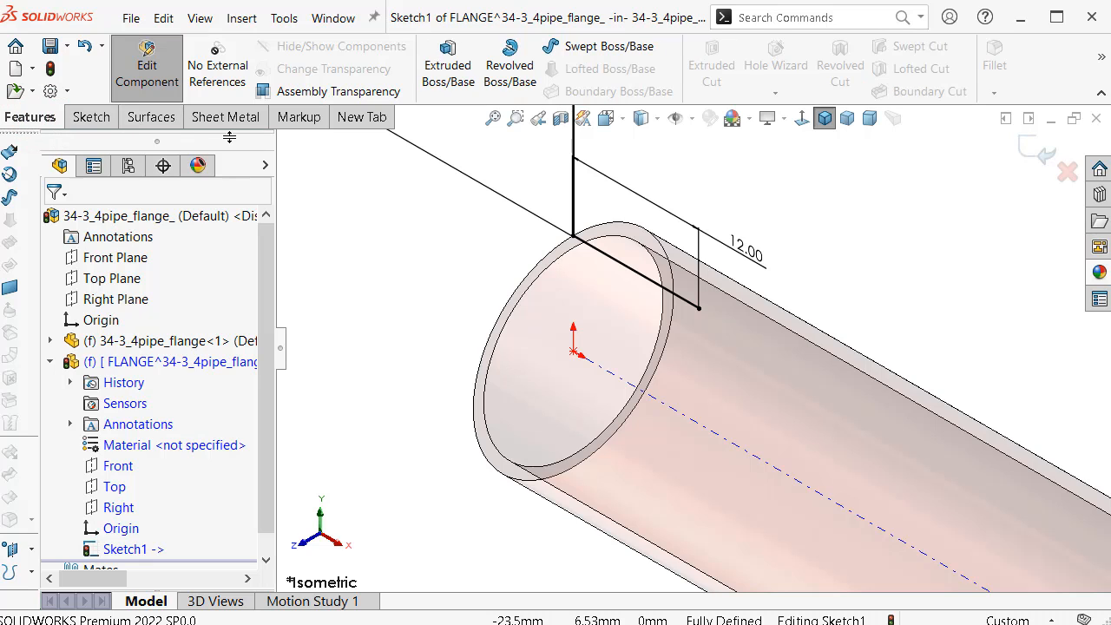
pyautogui.click(512, 63)
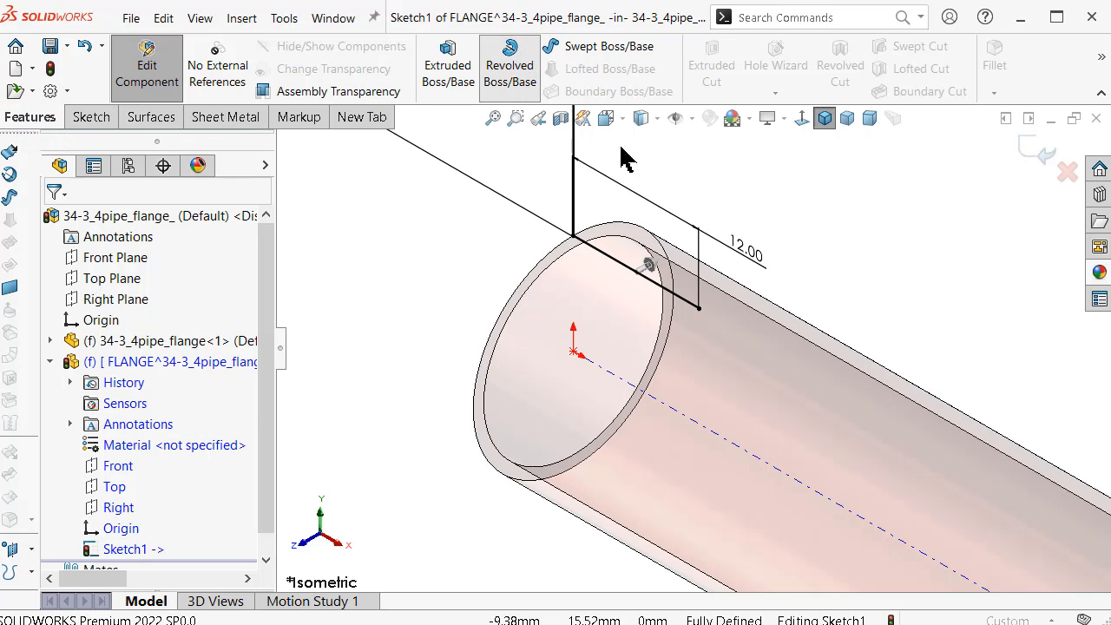
pyautogui.click(132, 284)
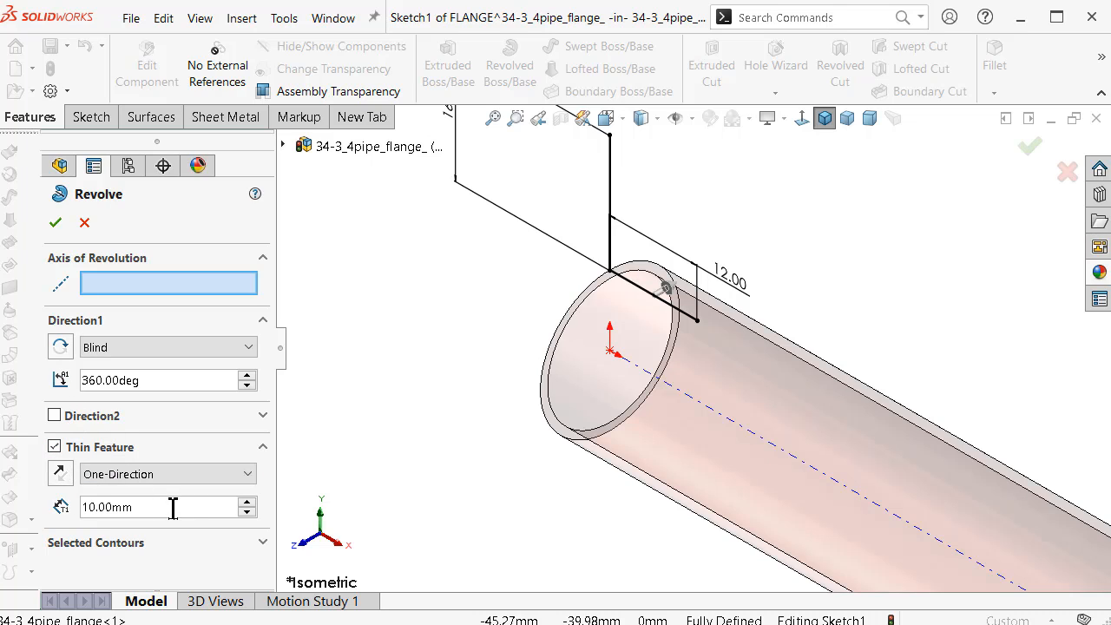
pyautogui.moveTo(152, 508); pyautogui.dragTo(45, 510)
pyautogui.write('4')
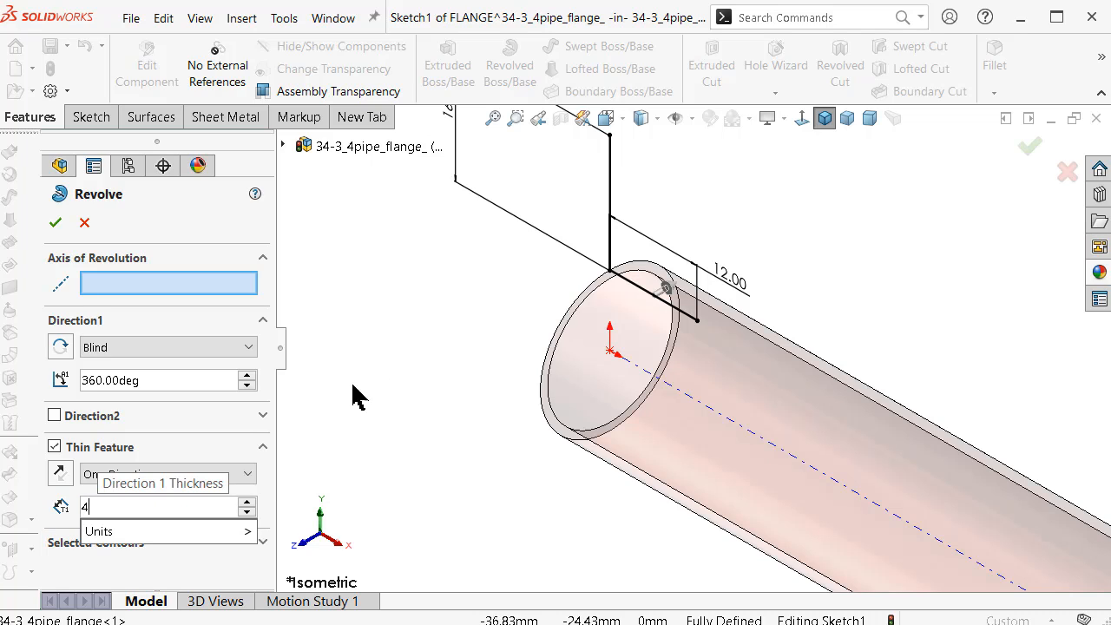
pyautogui.click(380, 347)
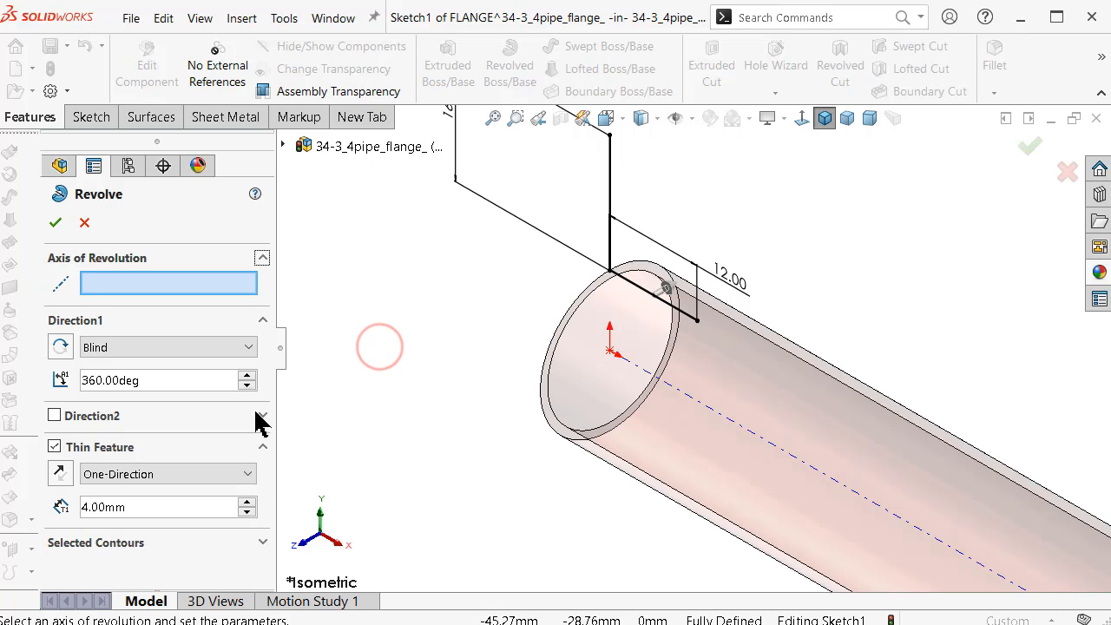
# Choose the L-shaped sketch chain as the selected contour of the revolve.
pyautogui.click(139, 553)
pyautogui.moveTo(258, 484); pyautogui.dragTo(265, 545)
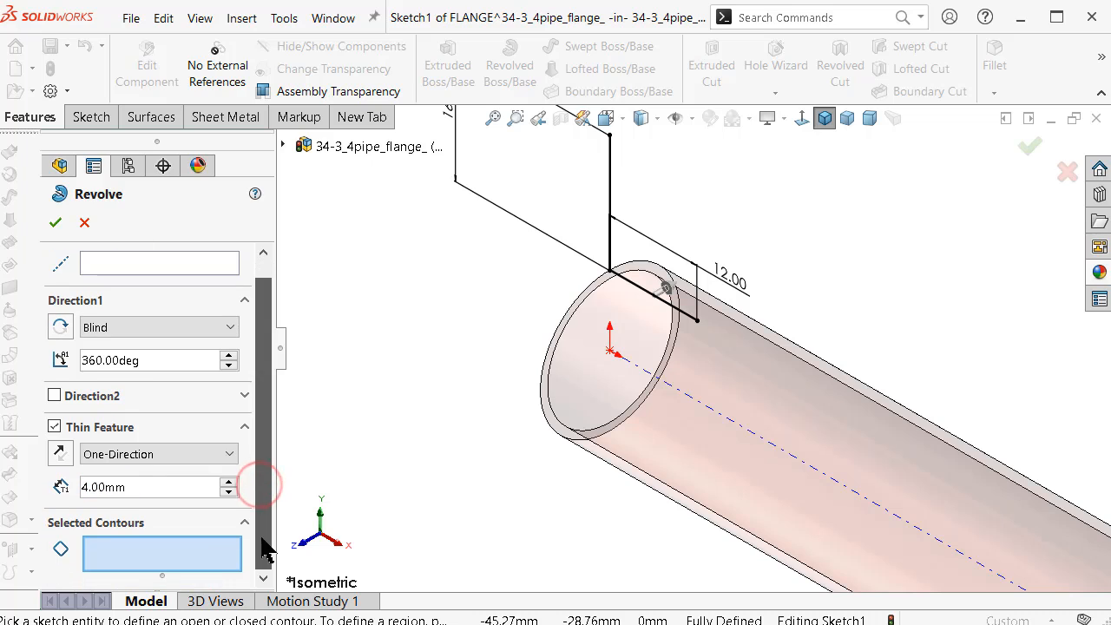
pyautogui.click(611, 185)
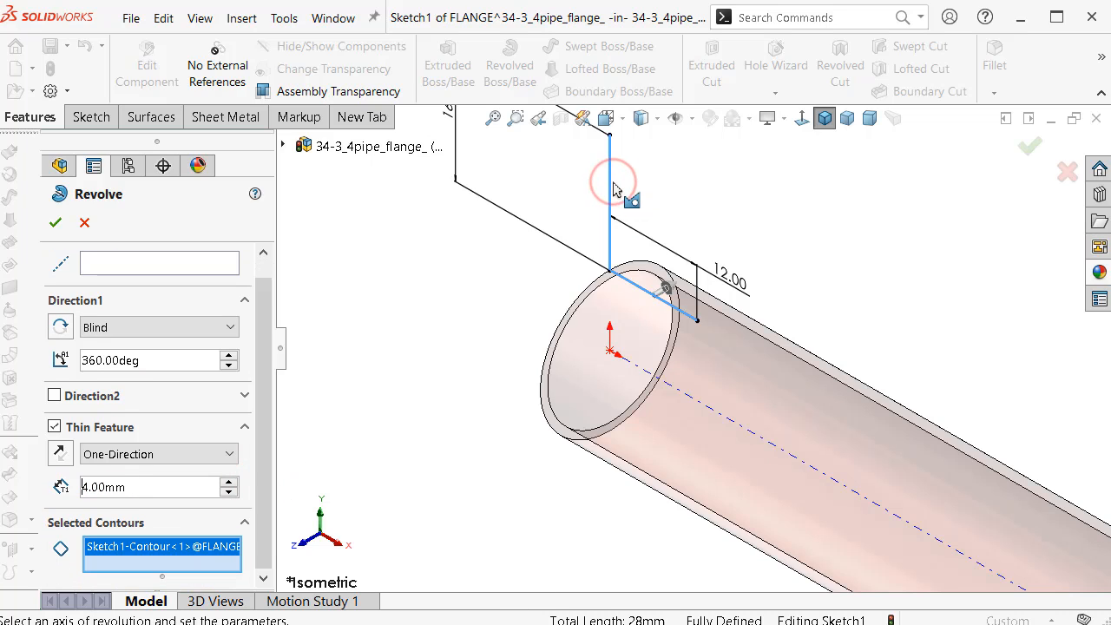
# Try to pick the pipe's temporary centre axis as the axis of revolution.
pyautogui.click(179, 260)
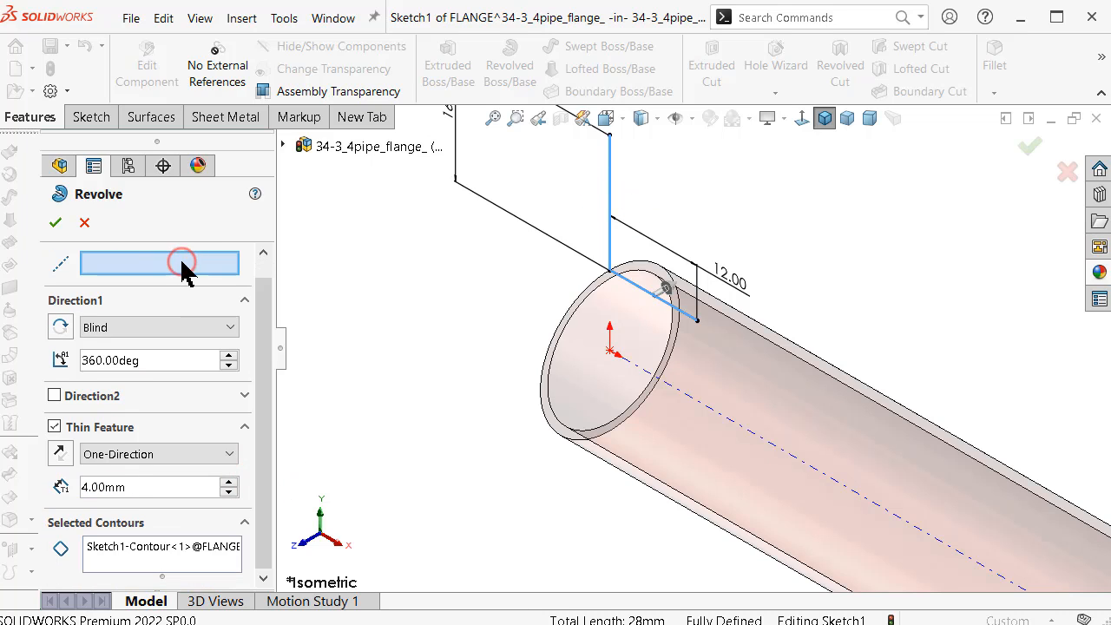
pyautogui.click(680, 395)
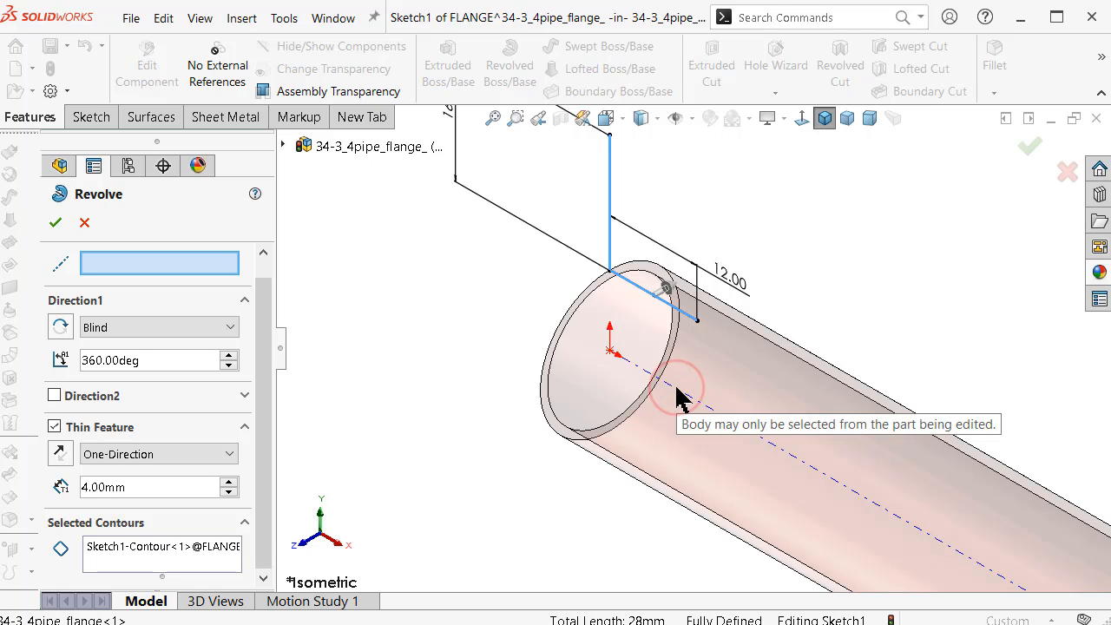
pyautogui.click(648, 377)
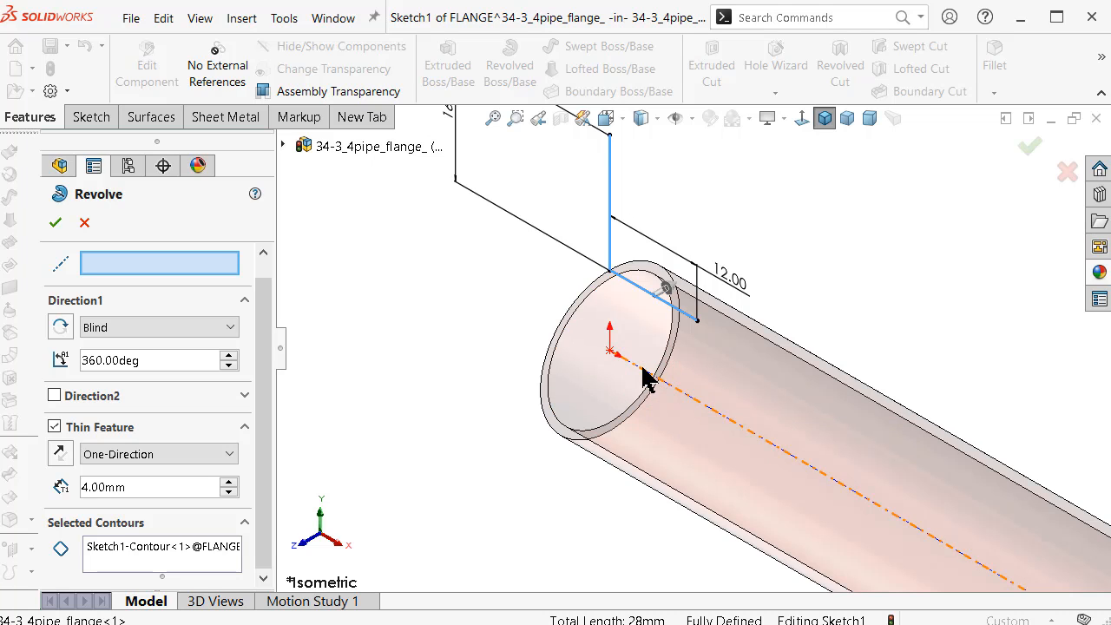
pyautogui.scroll(-2, 638, 360)
pyautogui.click(637, 364)
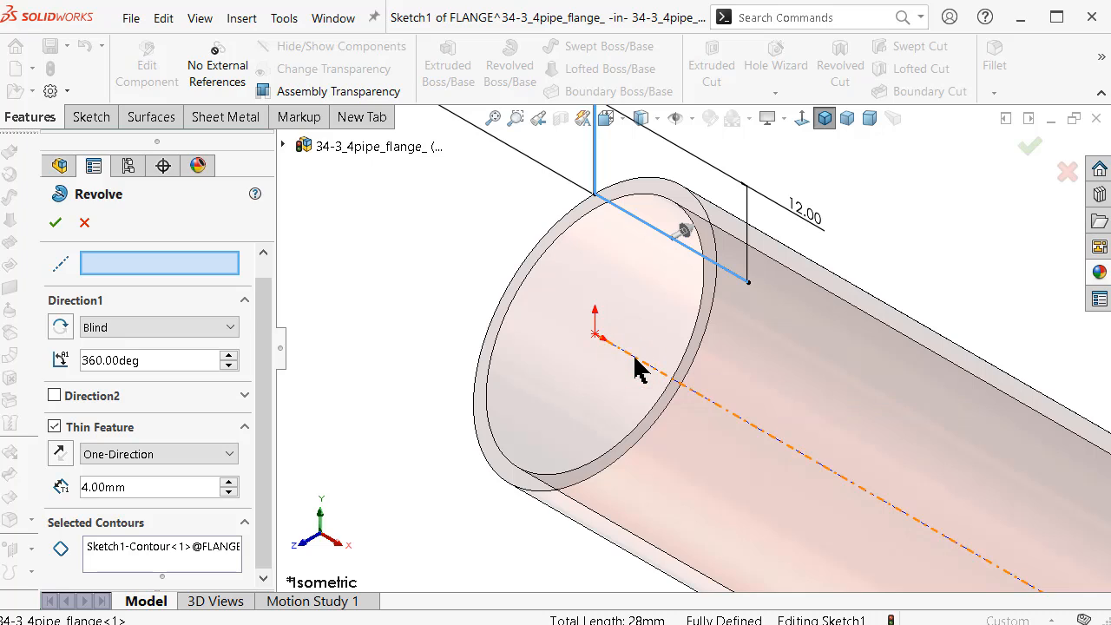
pyautogui.click(639, 368)
pyautogui.moveTo(268, 321); pyautogui.dragTo(266, 243)
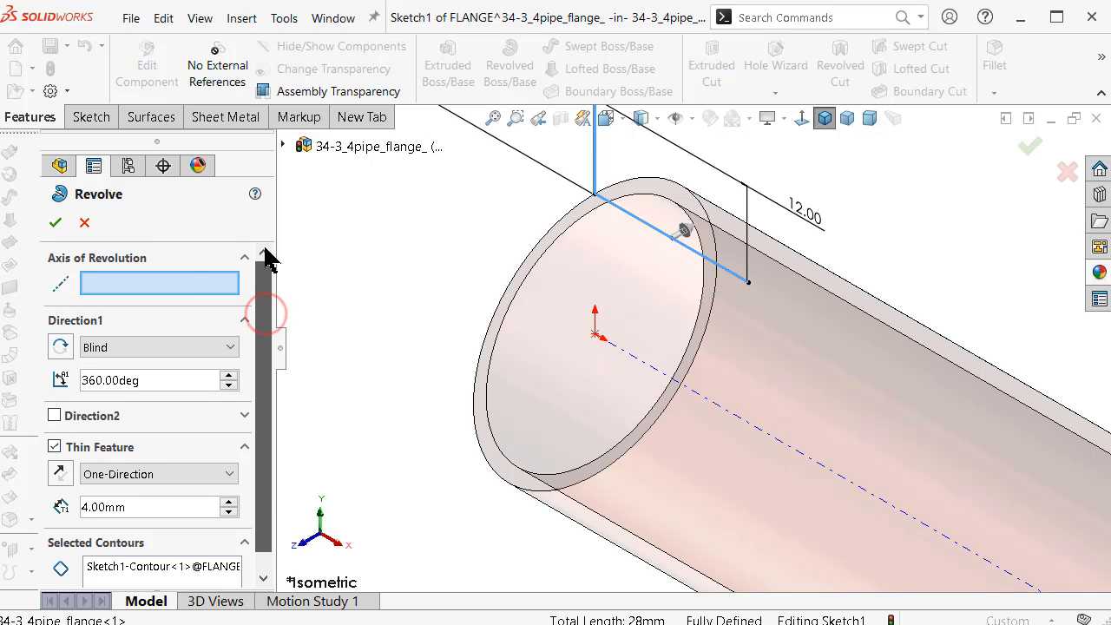
pyautogui.click(198, 280)
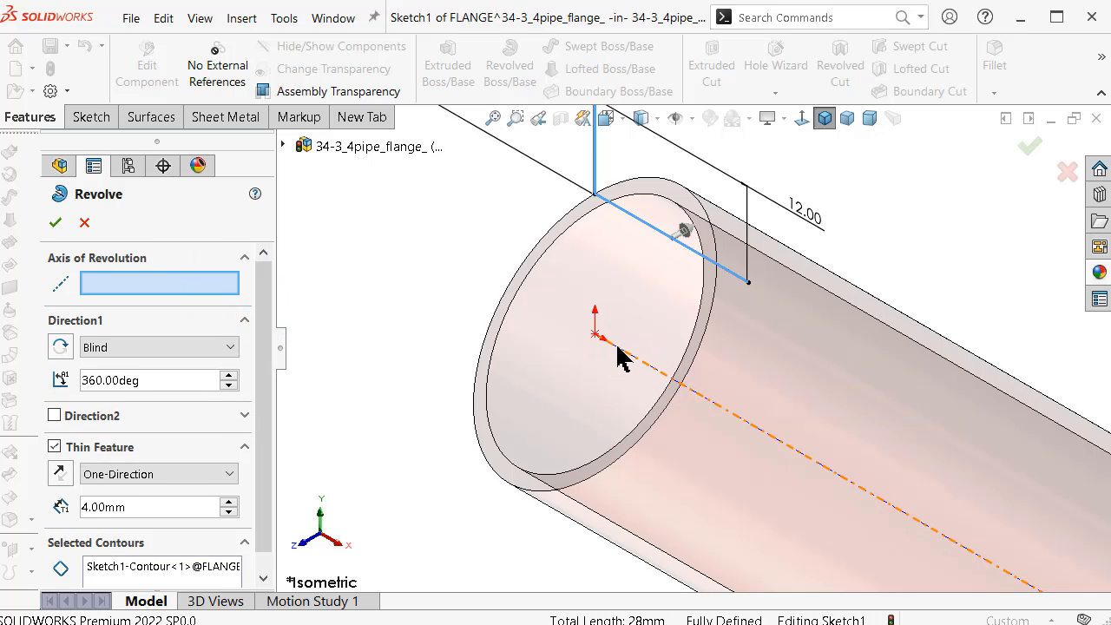
# Try again to pick the pipe's temporary centre axis as the axis of revolution, and cancel the revolve.
pyautogui.scroll(2, 708, 369)
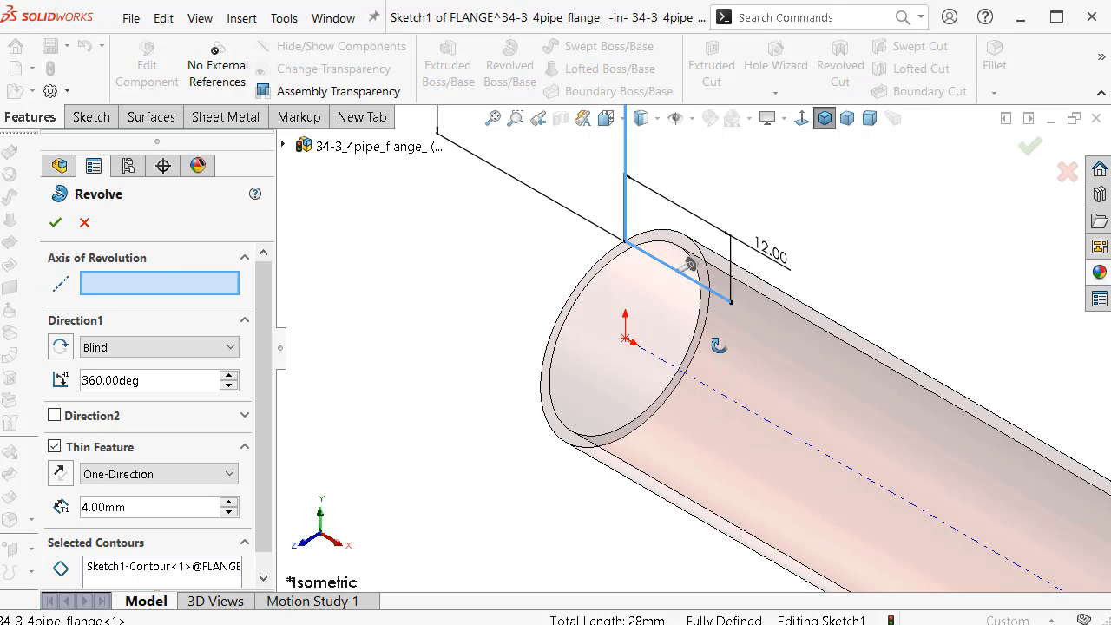
pyautogui.moveTo(719, 345); pyautogui.dragTo(794, 382, button='middle')
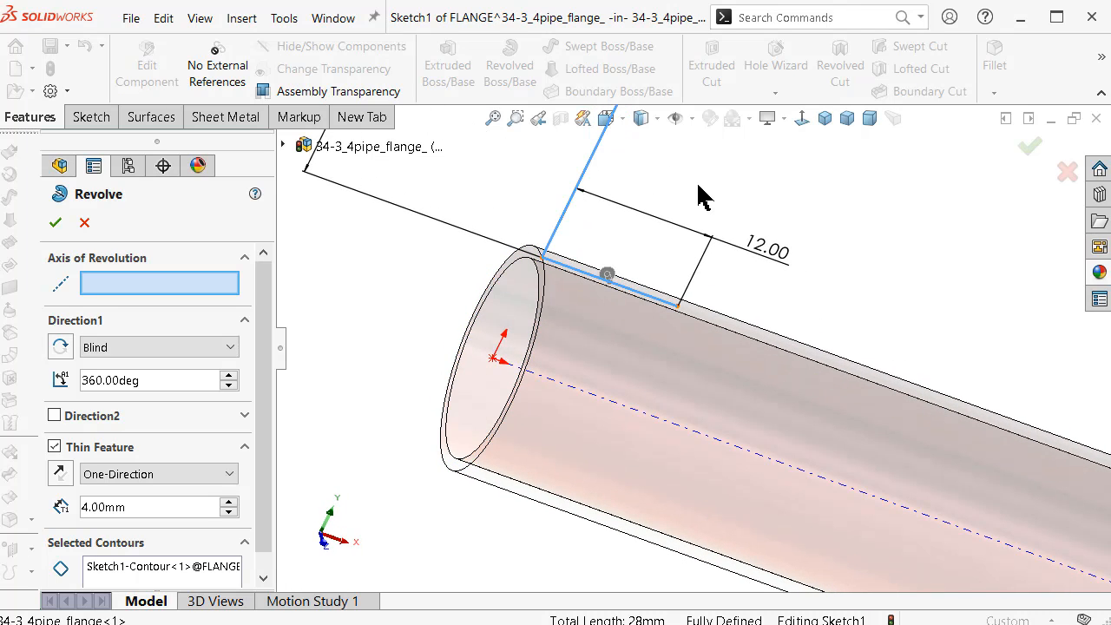
pyautogui.click(690, 119)
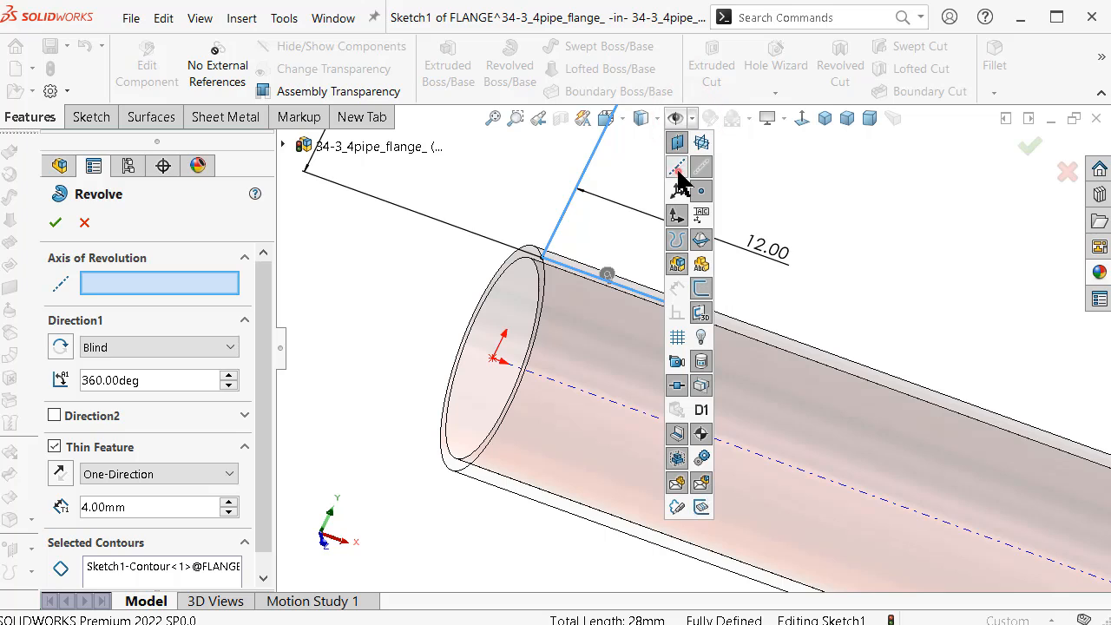
pyautogui.click(677, 165)
pyautogui.click(372, 363)
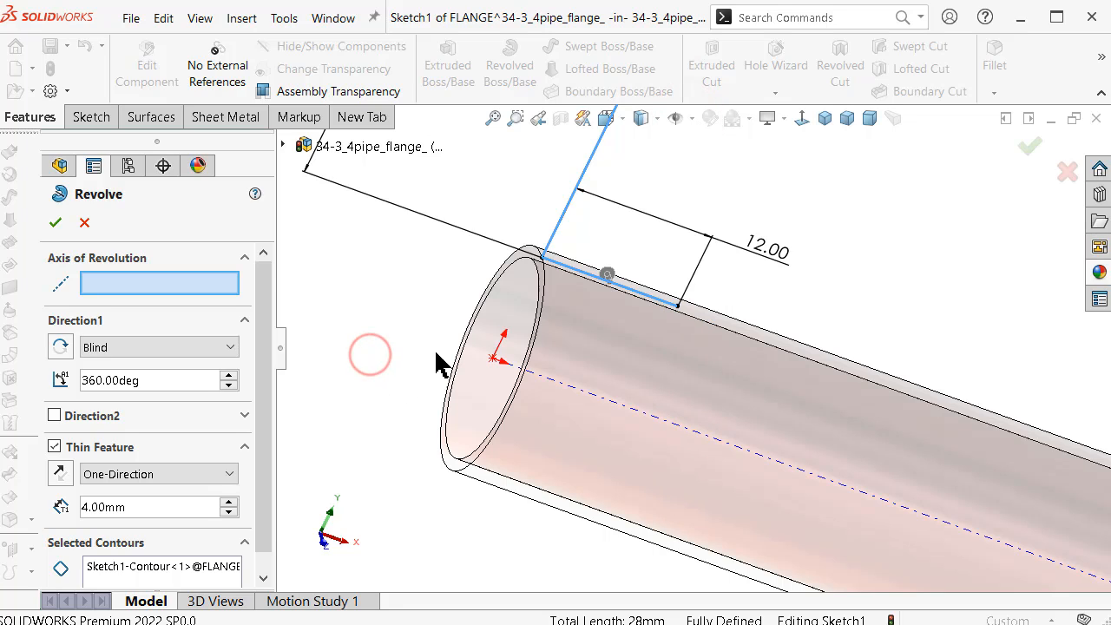
pyautogui.click(509, 366)
pyautogui.click(518, 368)
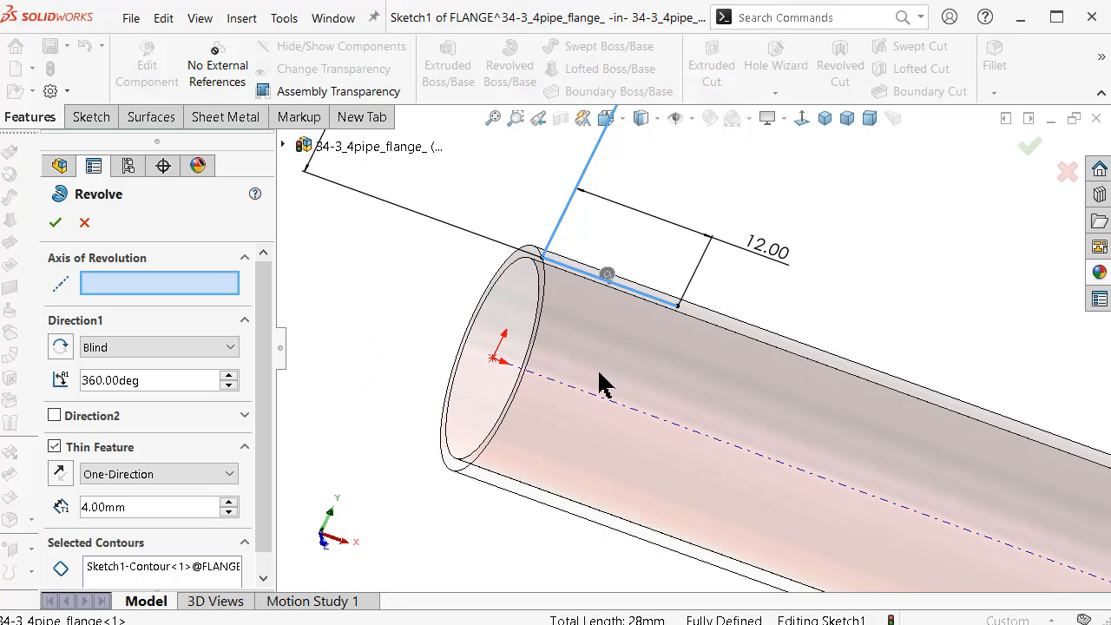
pyautogui.moveTo(601, 375)
pyautogui.mouseDown(button='middle')
pyautogui.moveTo(572, 375)
pyautogui.moveTo(848, 422)
pyautogui.mouseUp(button='middle')
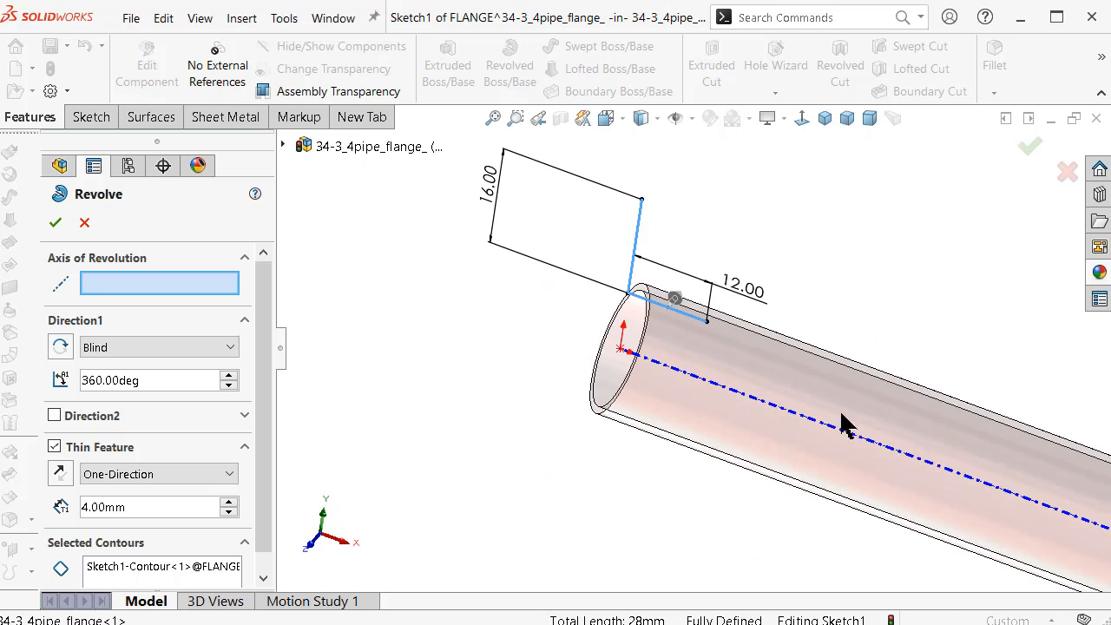
pyautogui.click(904, 453)
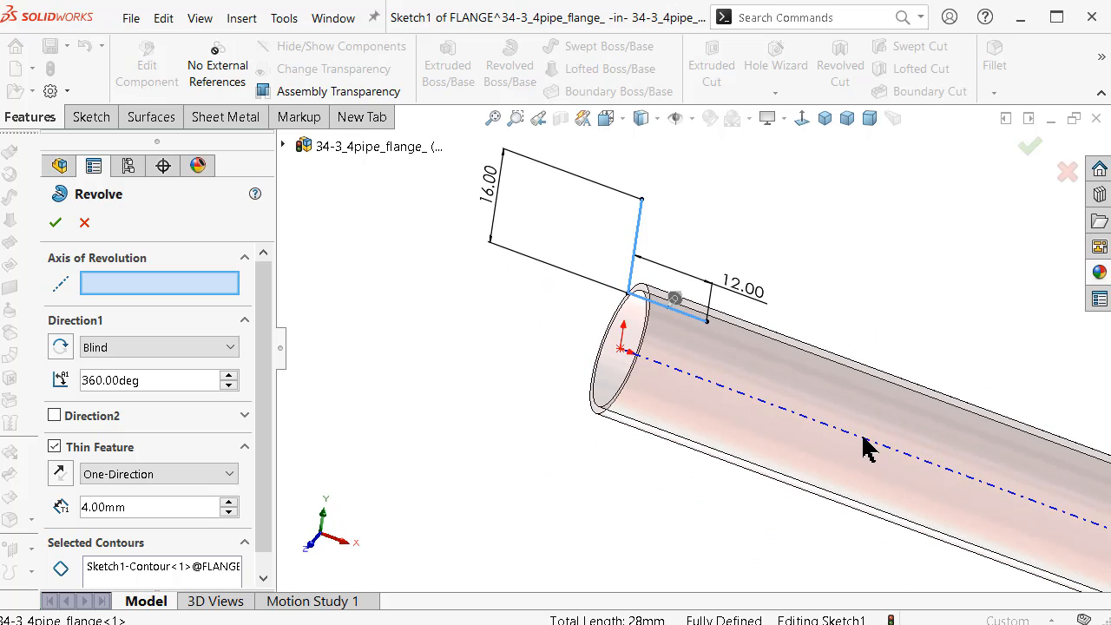
pyautogui.moveTo(824, 419)
pyautogui.mouseDown(button='middle')
pyautogui.moveTo(807, 347)
pyautogui.moveTo(848, 307)
pyautogui.moveTo(923, 318)
pyautogui.moveTo(824, 408)
pyautogui.mouseUp(button='middle')
pyautogui.scroll(-3, 557, 545)
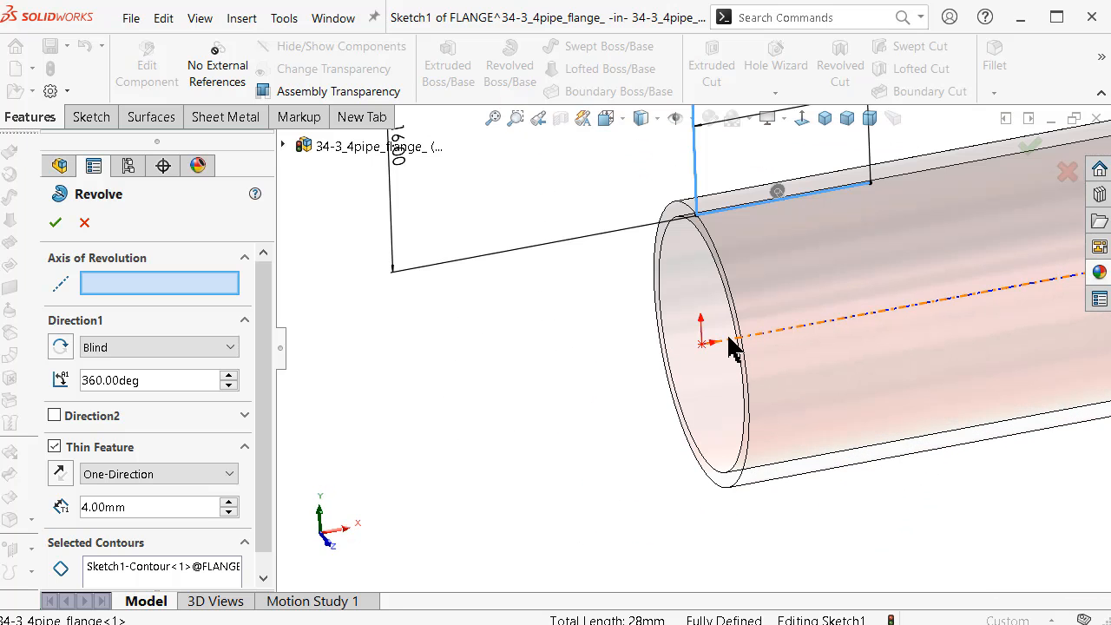
pyautogui.click(84, 223)
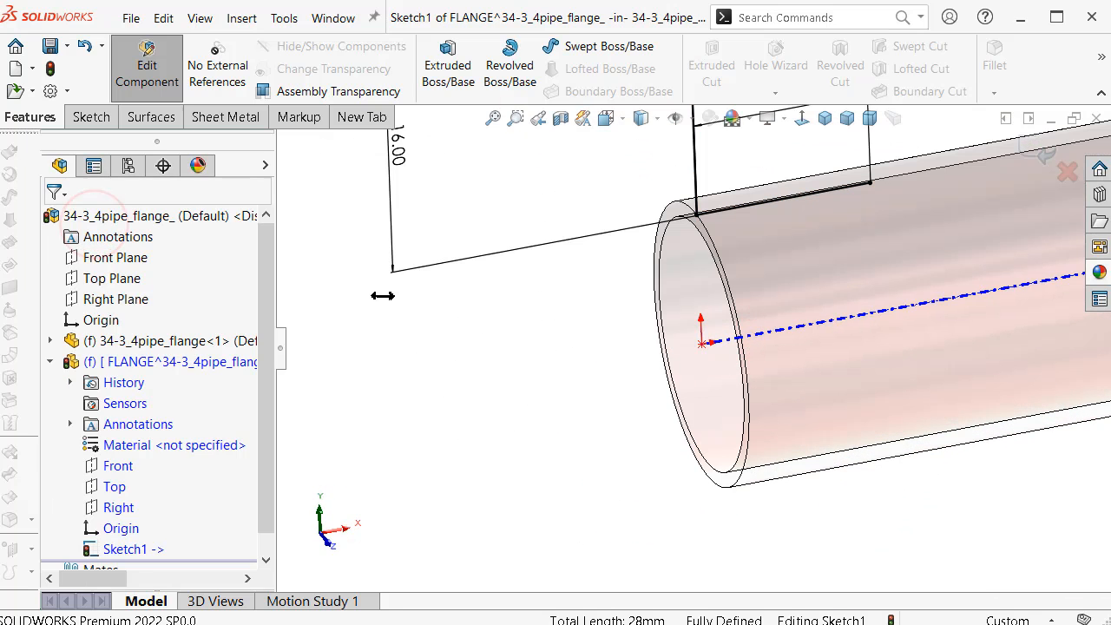
# Display the temporary axes again in the flange sketch.
pyautogui.scroll(3, 710, 351)
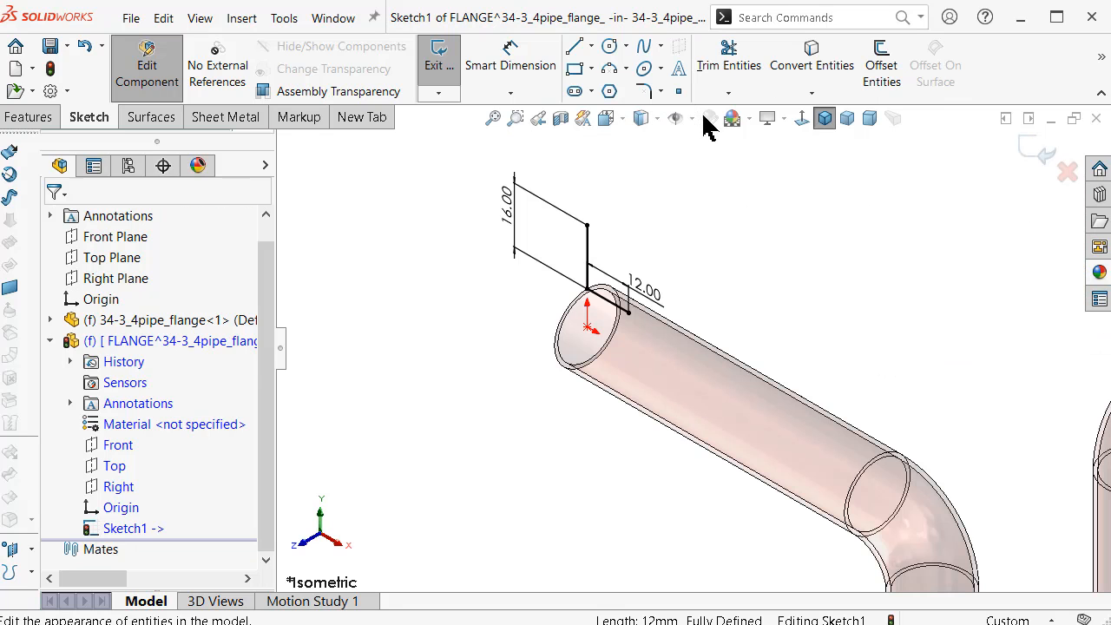
pyautogui.click(691, 118)
pyautogui.click(696, 161)
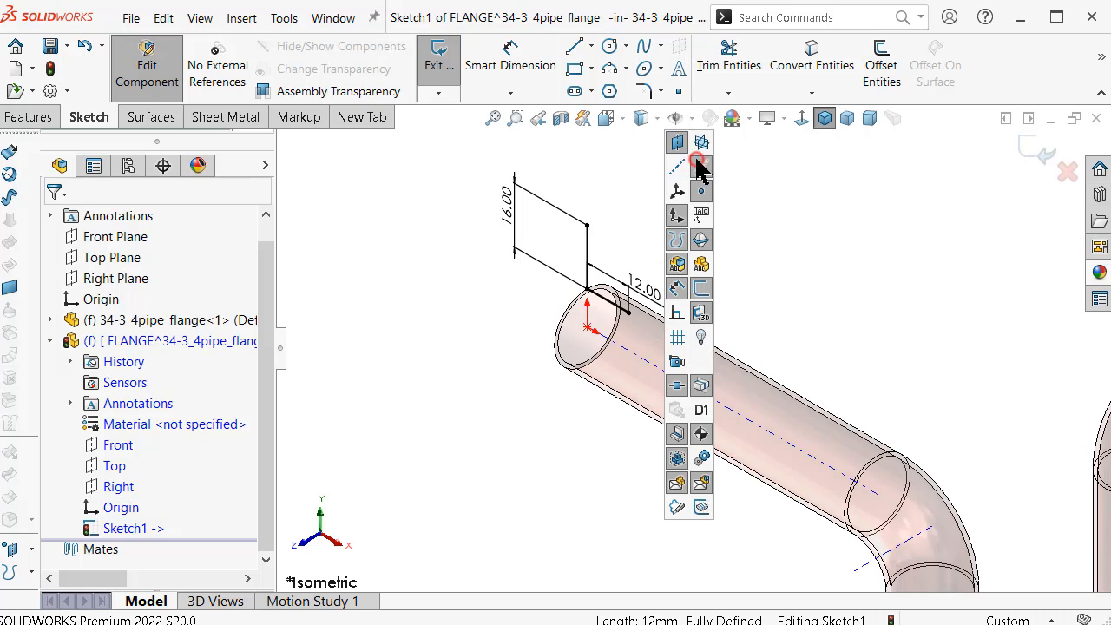
pyautogui.click(466, 309)
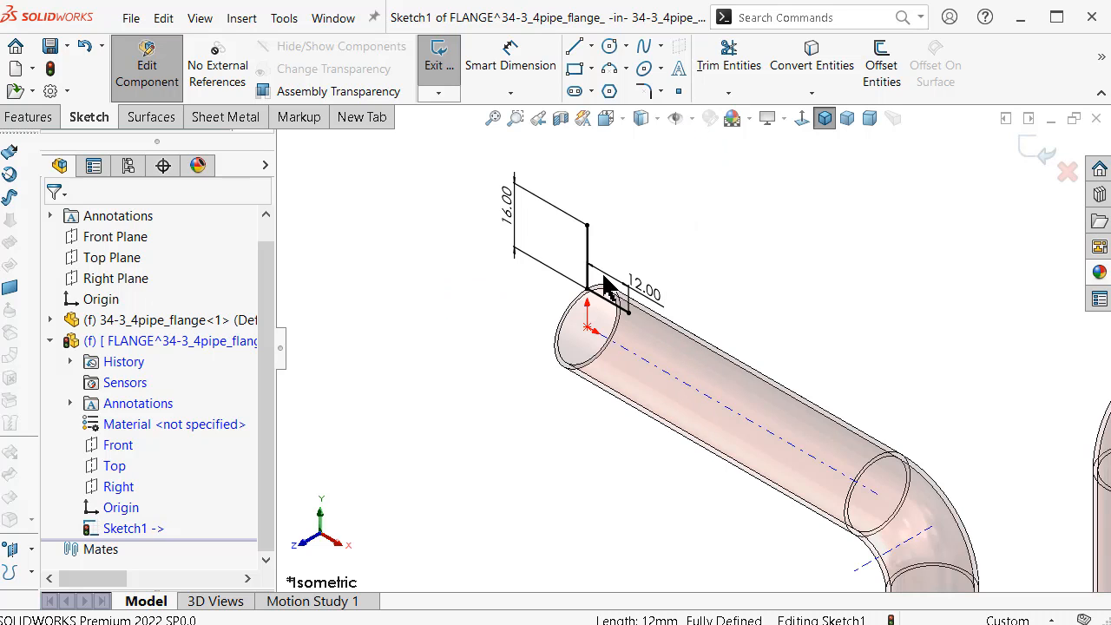
# Sketch a horizontal centreline about 22 mm long from the origin along the pipe's axis.
pyautogui.scroll(-2, 605, 287)
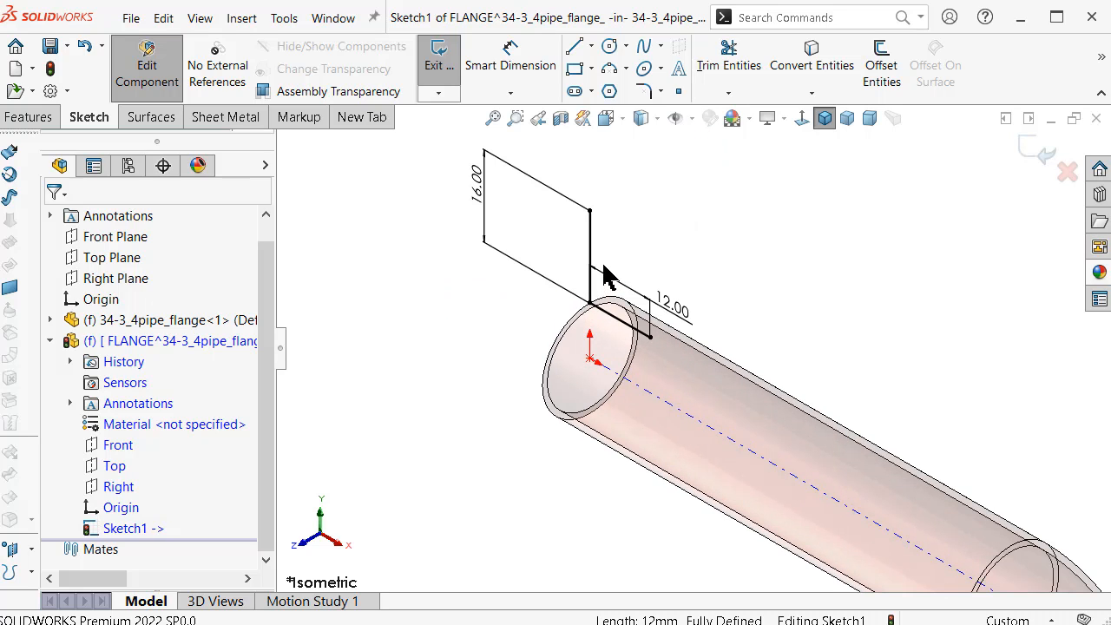
pyautogui.click(30, 116)
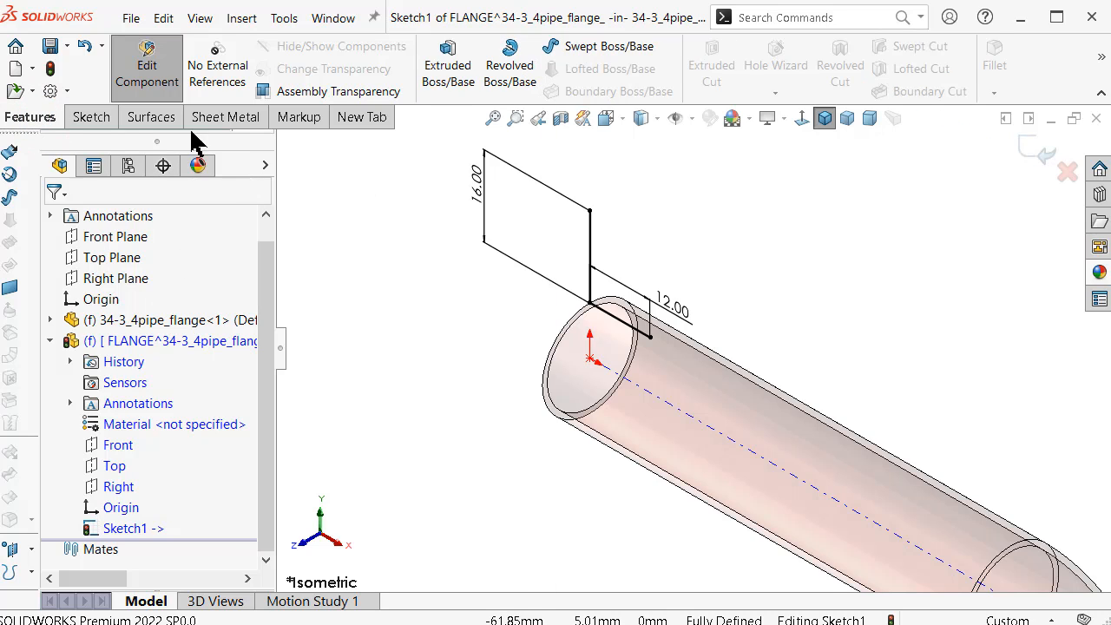
pyautogui.press('s')
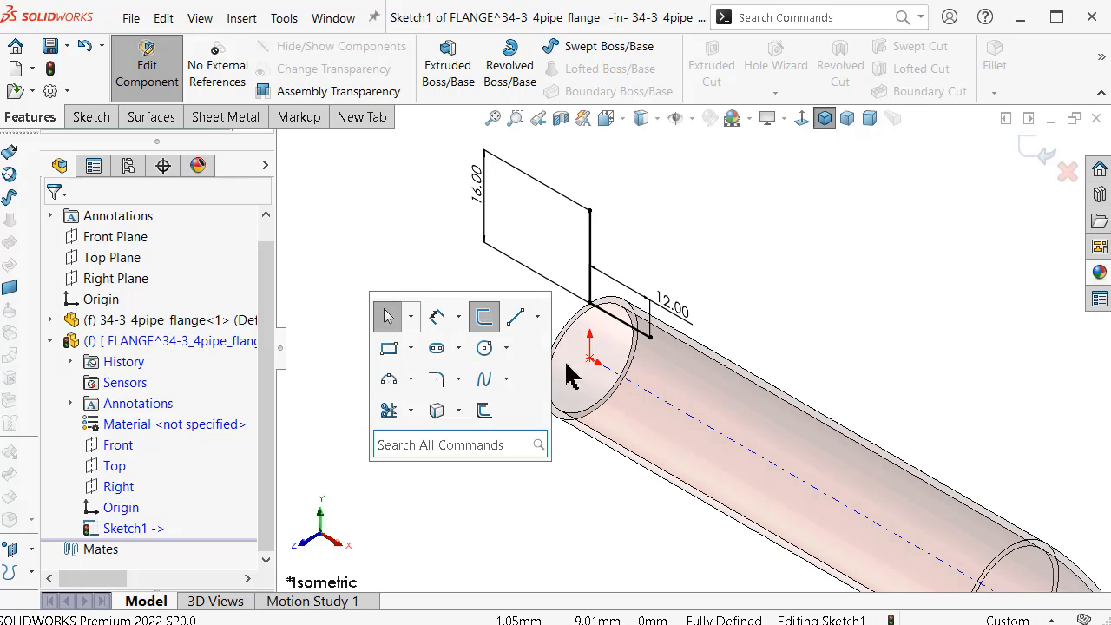
pyautogui.click(538, 318)
pyautogui.click(517, 368)
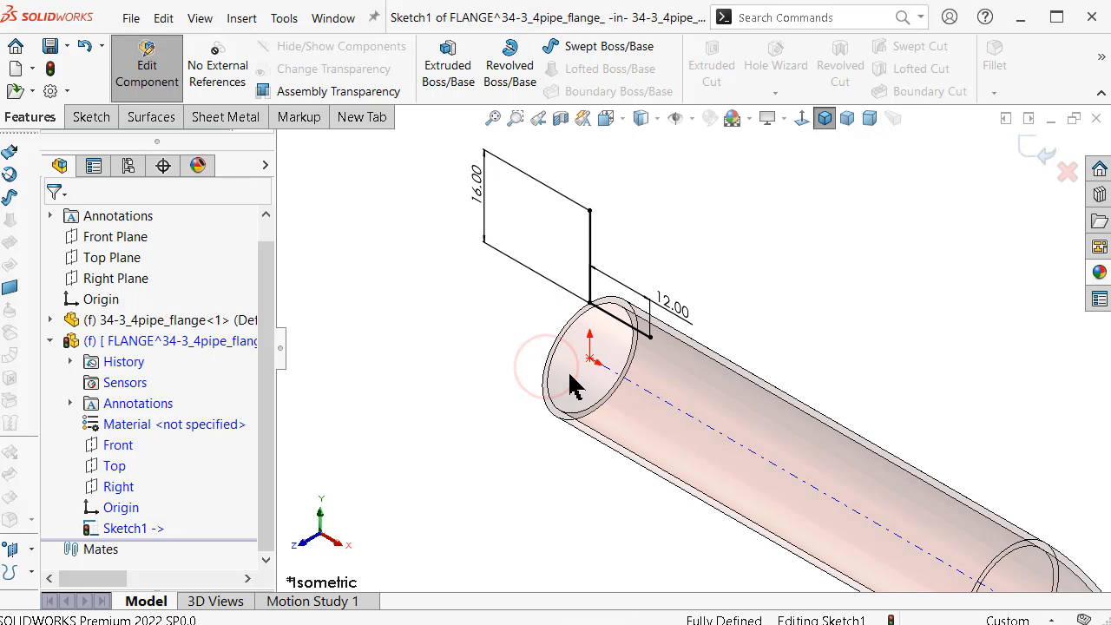
pyautogui.click(591, 361)
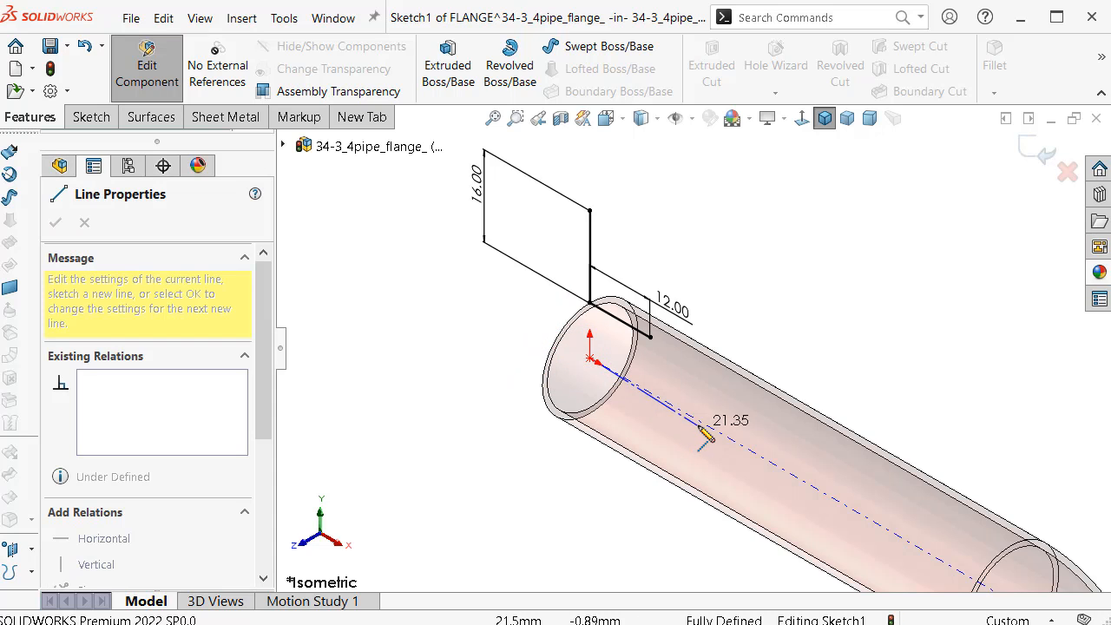
pyautogui.click(702, 423)
pyautogui.press('Escape')
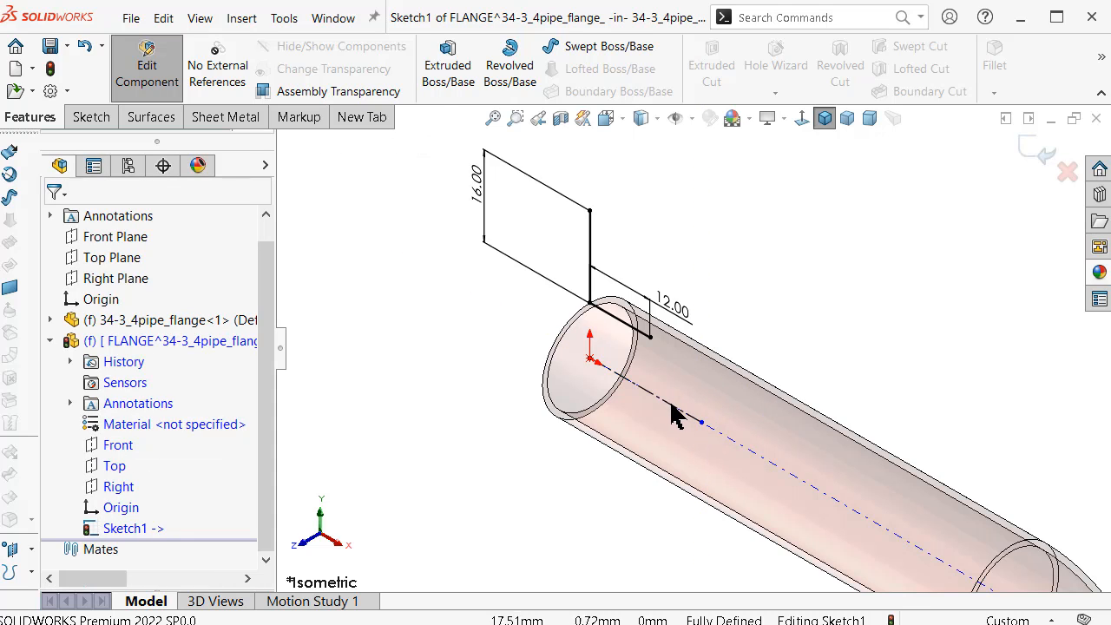
# Make the centreline equal in length to the 12 mm horizontal line of the L-shaped profile.
pyautogui.click(669, 404)
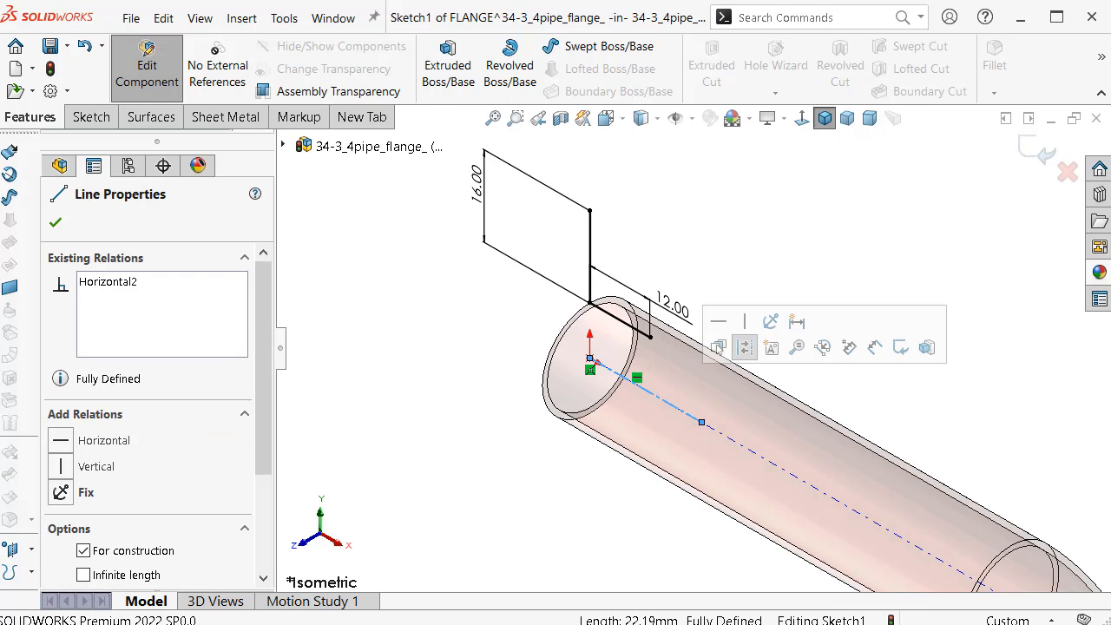
pyautogui.keyDown('ctrl'); pyautogui.click(626, 323); pyautogui.keyUp('ctrl')
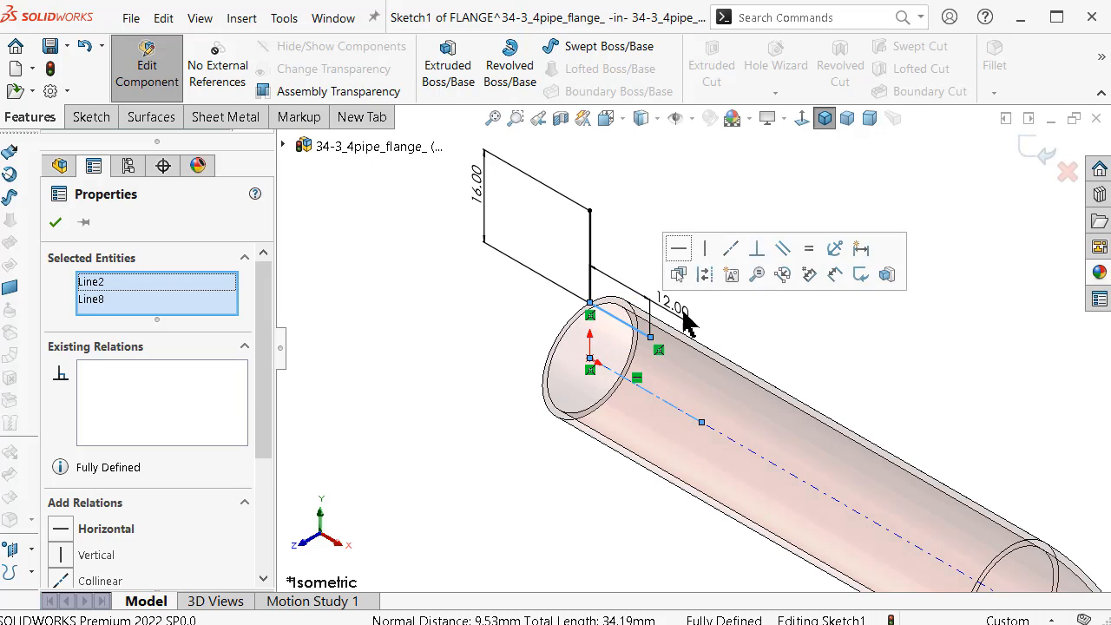
pyautogui.click(808, 248)
pyautogui.click(737, 177)
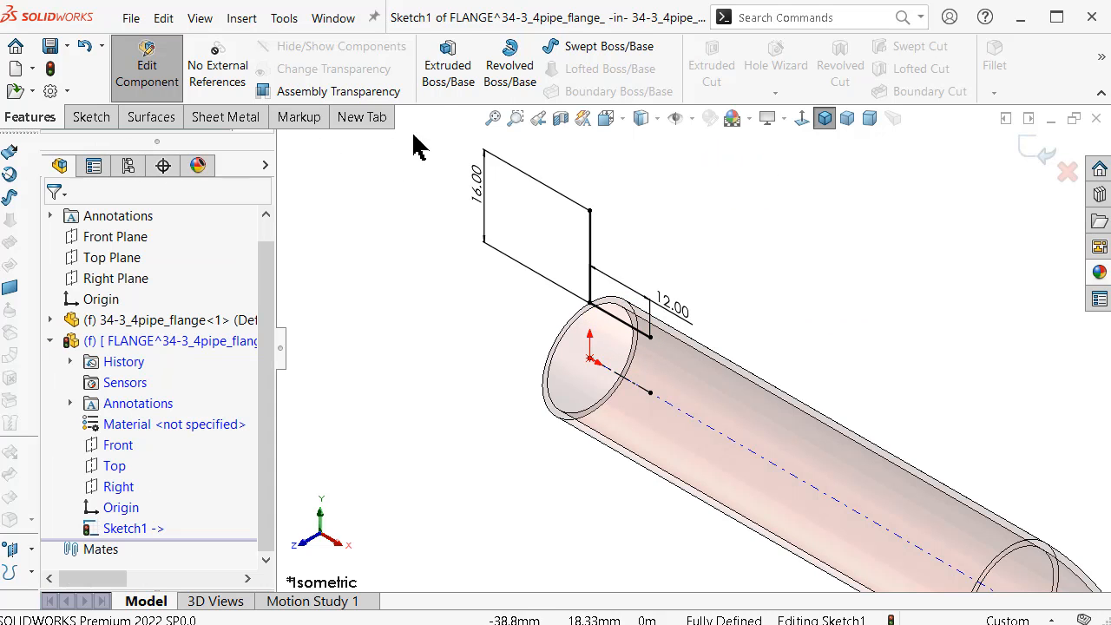
# Start a 360-degree thin Revolved Boss/Base about the sketched centreline, leaving the sketch open, one-direction with 4 mm thickness.
pyautogui.click(512, 71)
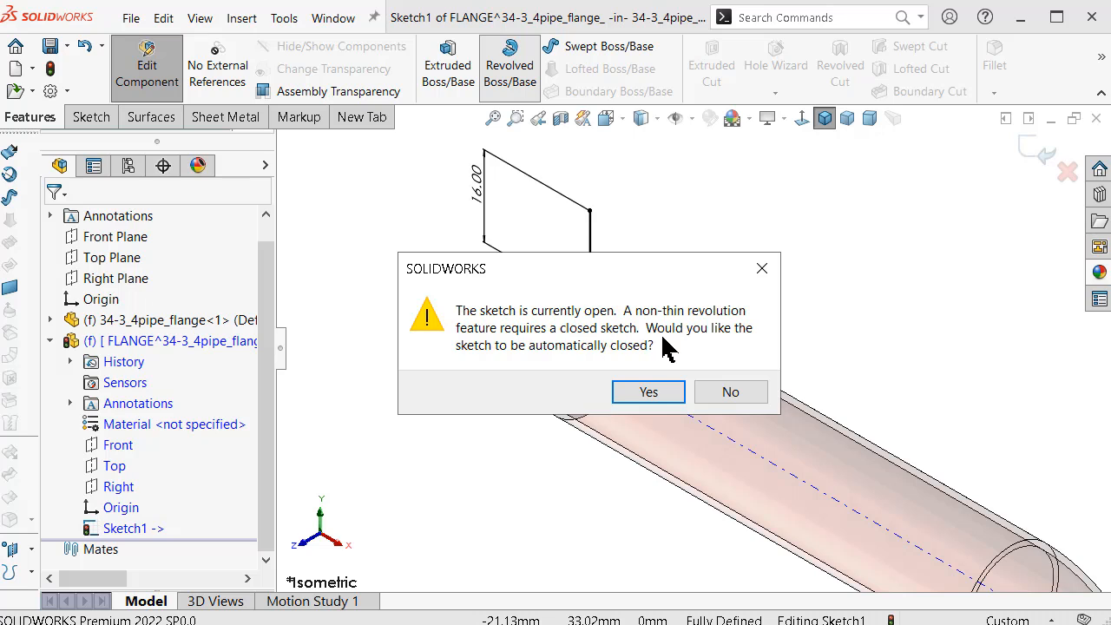
pyautogui.click(727, 394)
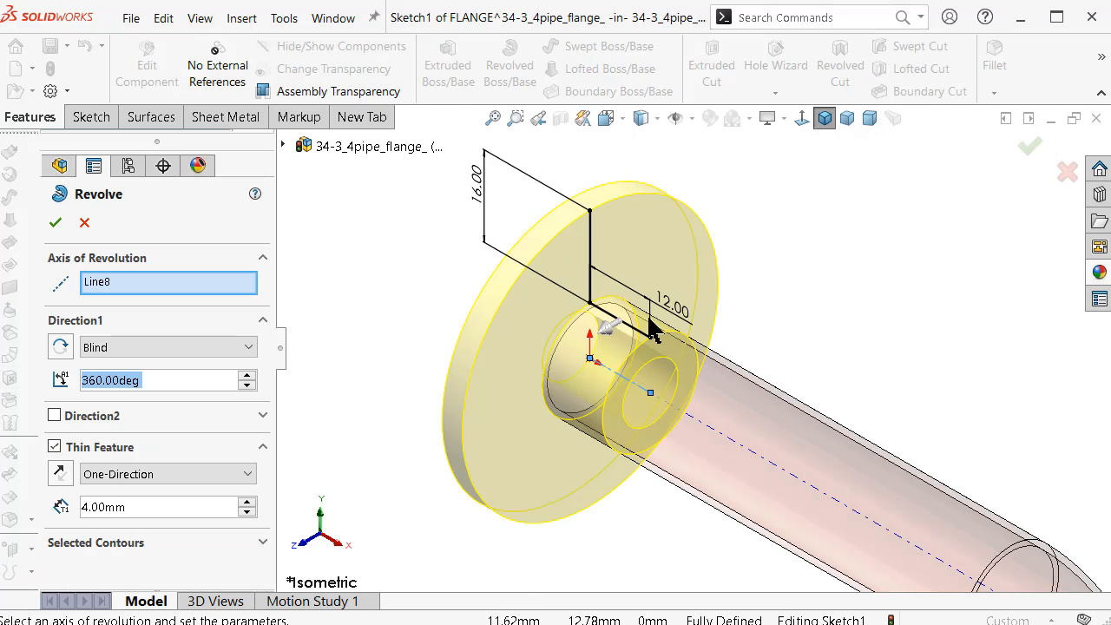
pyautogui.click(153, 293)
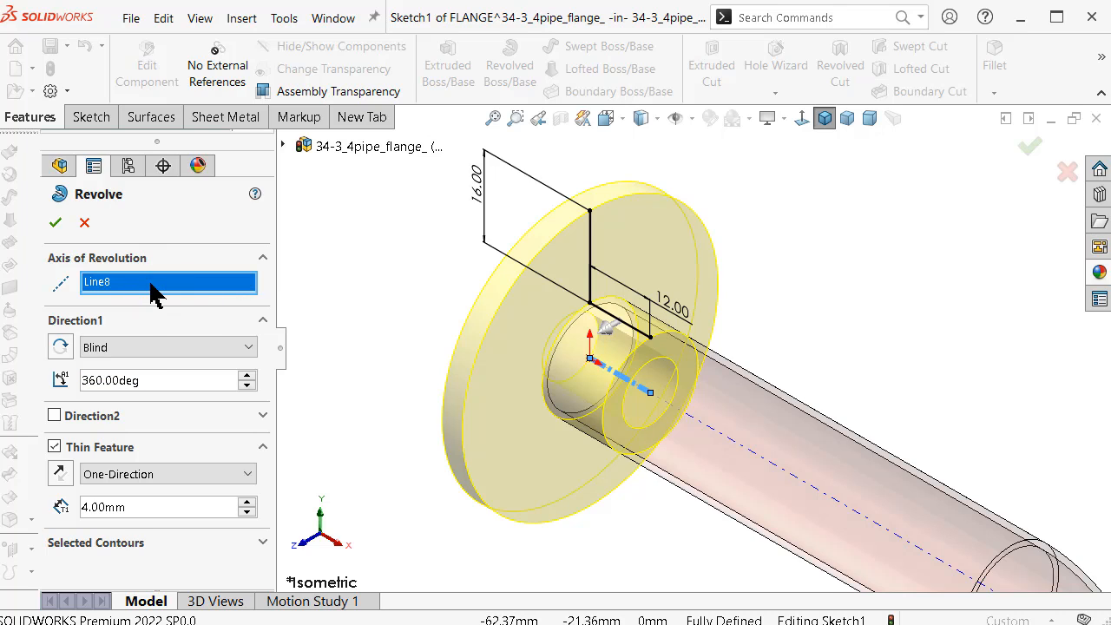
pyautogui.click(125, 349)
pyautogui.click(128, 356)
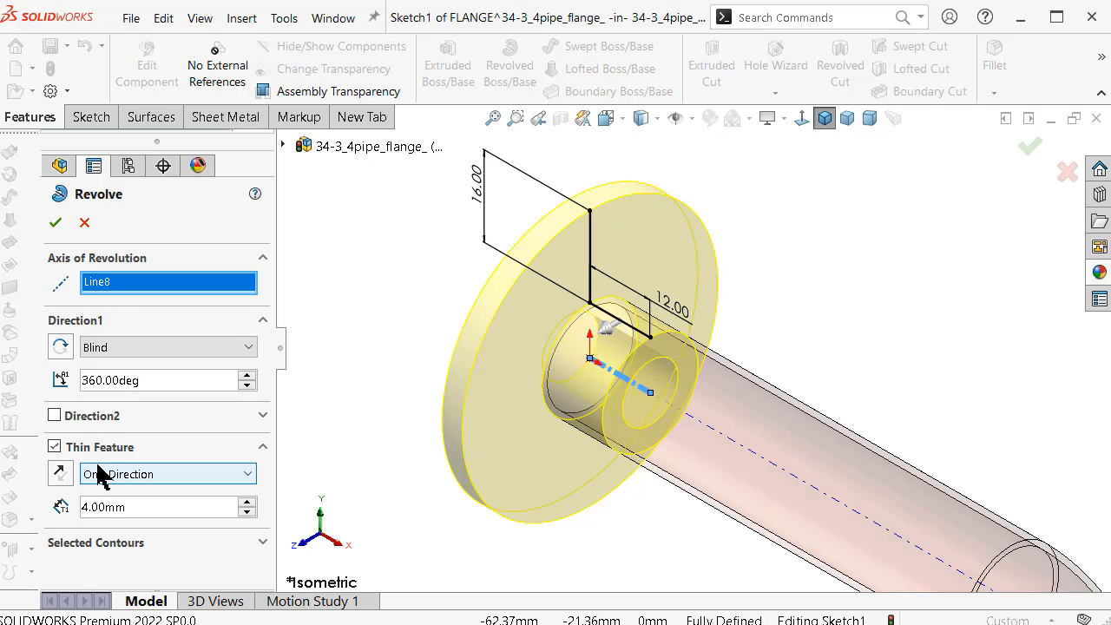
# Reverse the thin wall direction so the material lies outside the pipe, and accept the revolve.
pyautogui.moveTo(724, 347); pyautogui.dragTo(778, 169, button='middle')
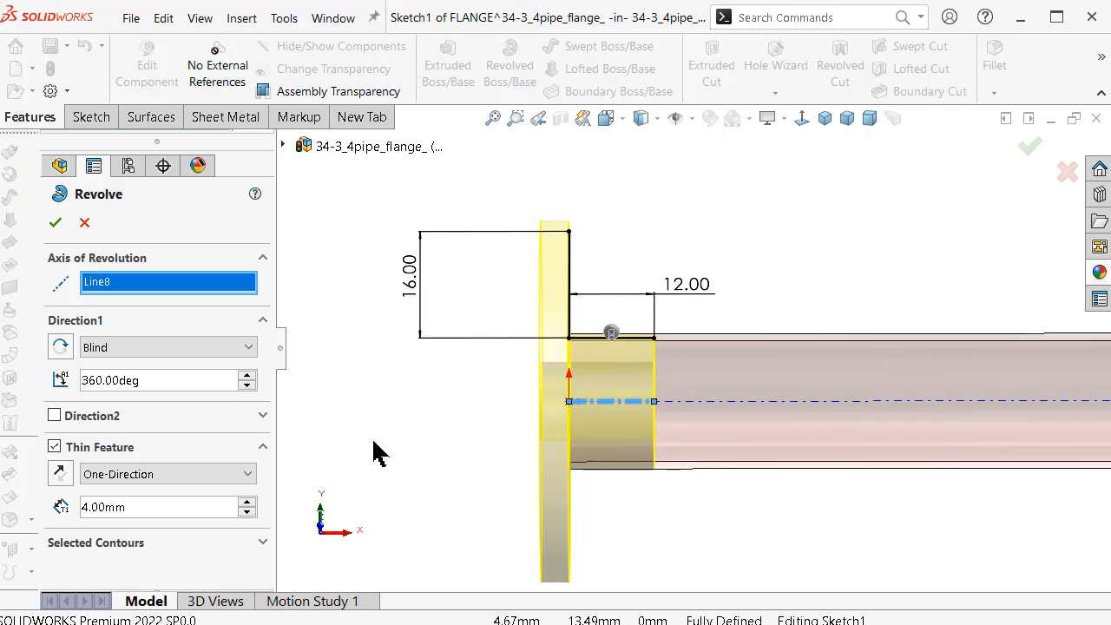
pyautogui.click(60, 473)
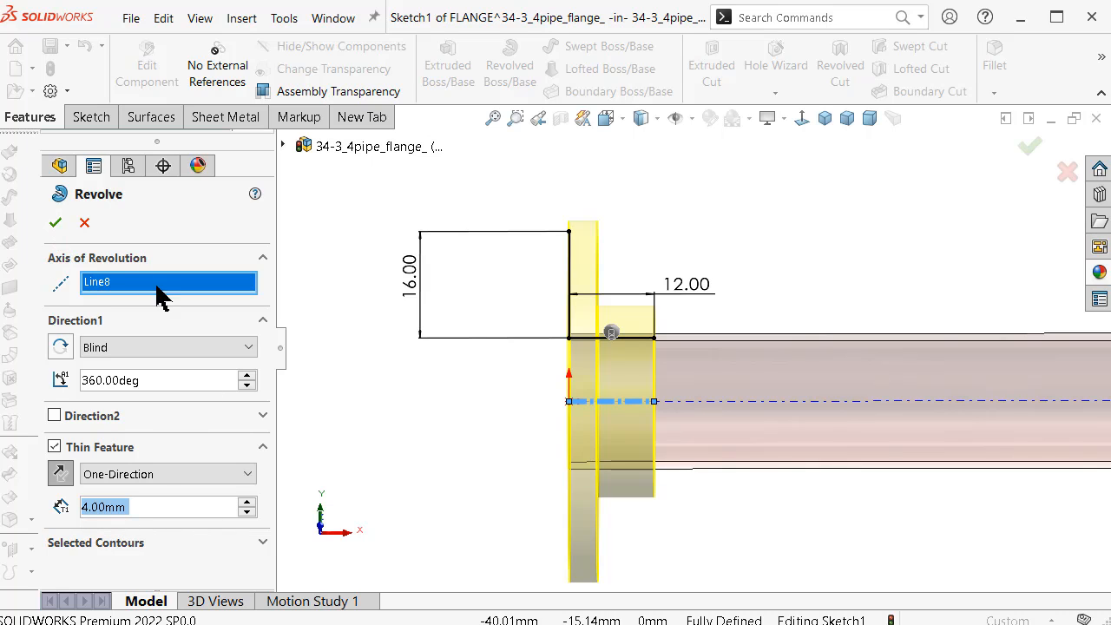
pyautogui.click(56, 224)
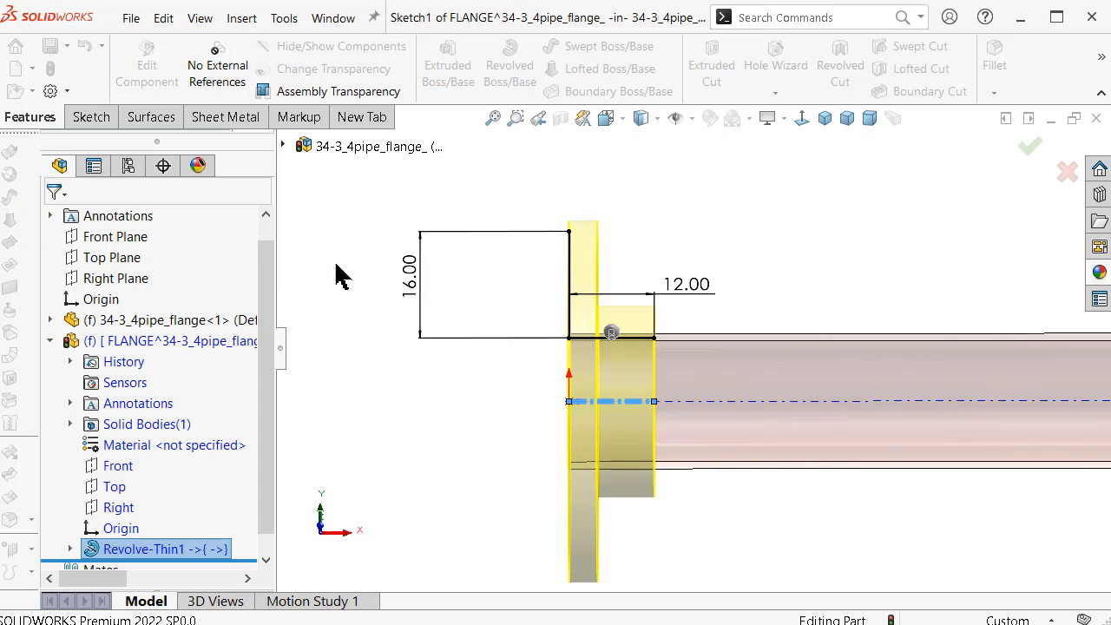
pyautogui.click(398, 250)
# Finish editing the flange part in context and return to the assembly.
pyautogui.moveTo(571, 286); pyautogui.dragTo(562, 257, button='middle')
pyautogui.moveTo(576, 291); pyautogui.dragTo(577, 295, button='middle')
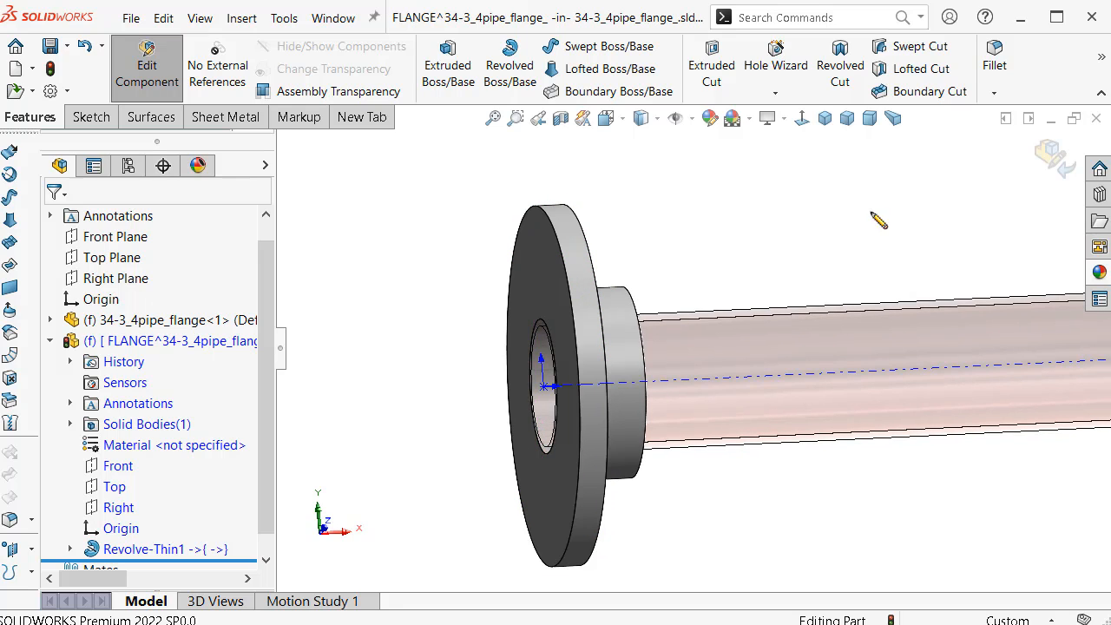
pyautogui.click(1053, 156)
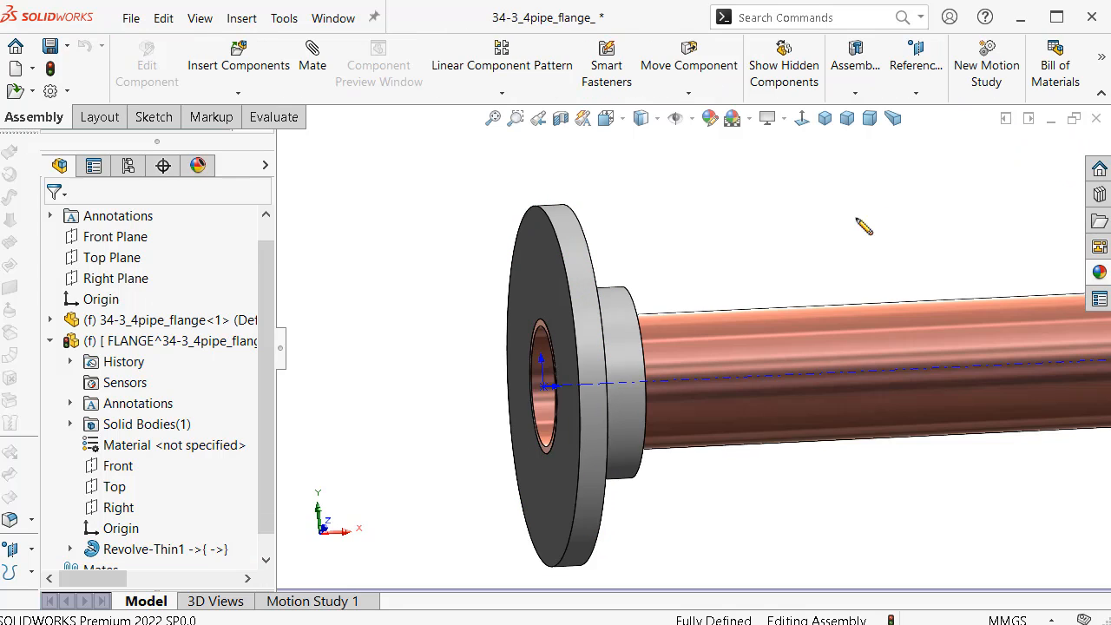
pyautogui.moveTo(709, 273); pyautogui.dragTo(786, 174, button='middle')
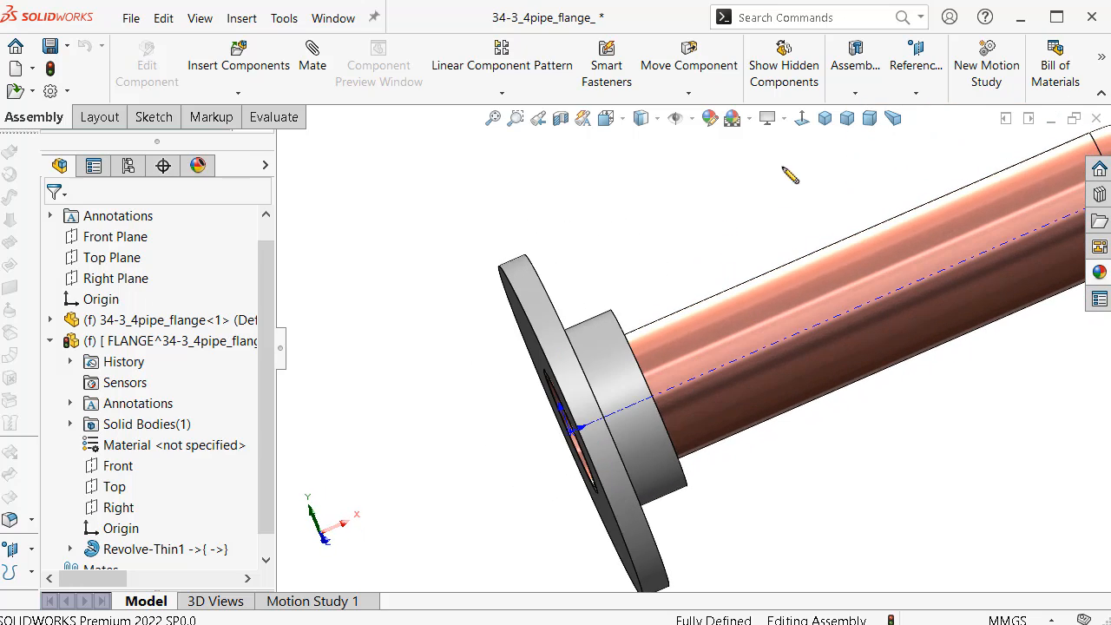
pyautogui.click(825, 118)
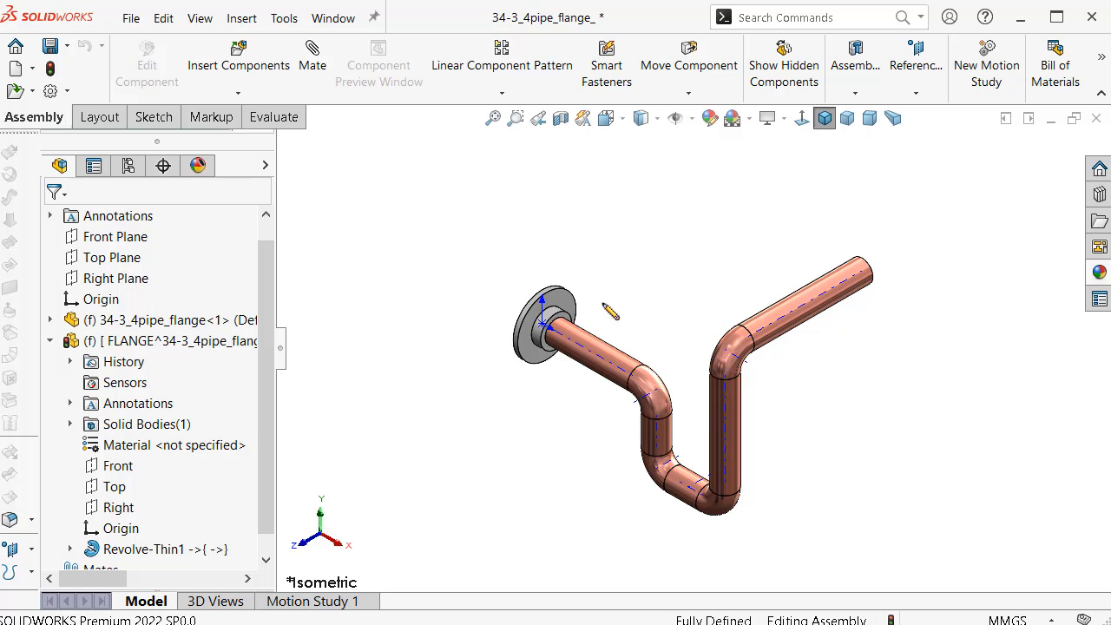
# Hide the temporary axes in the pipe and flange assembly.
pyautogui.scroll(-5, 613, 304)
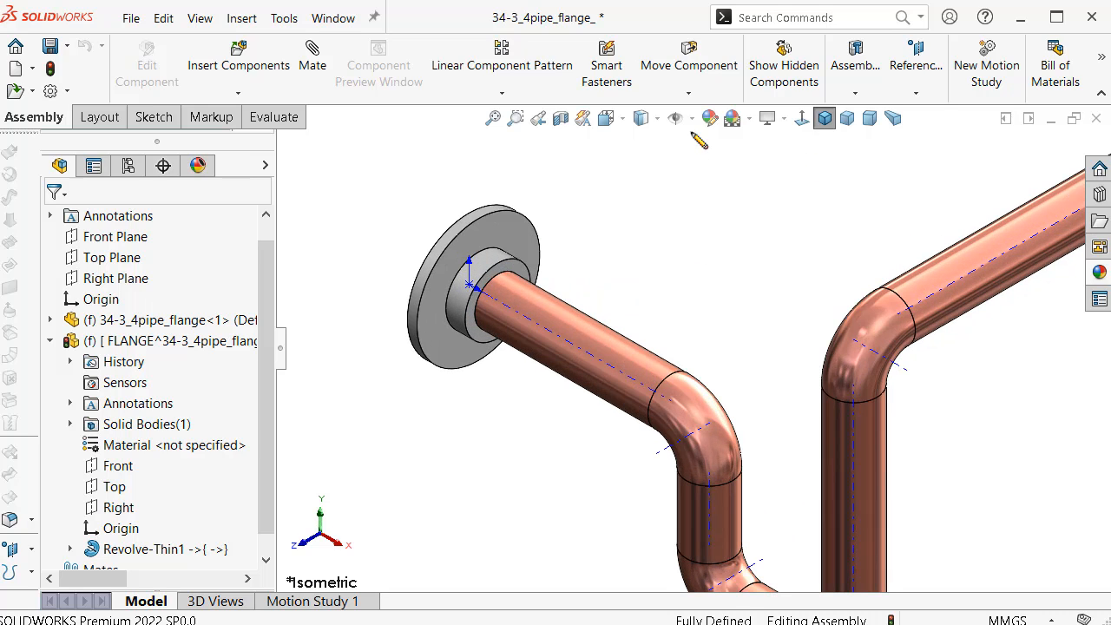
pyautogui.click(692, 119)
pyautogui.click(700, 170)
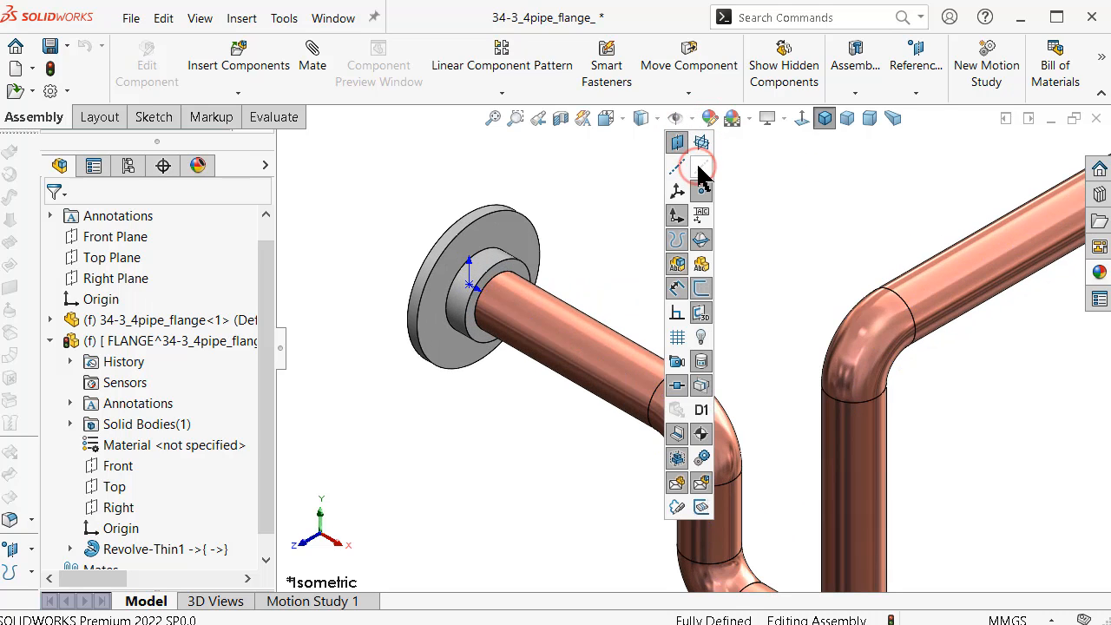
pyautogui.click(616, 188)
pyautogui.moveTo(602, 242); pyautogui.dragTo(721, 223, button='middle')
pyautogui.scroll(2, 721, 223)
pyautogui.click(824, 119)
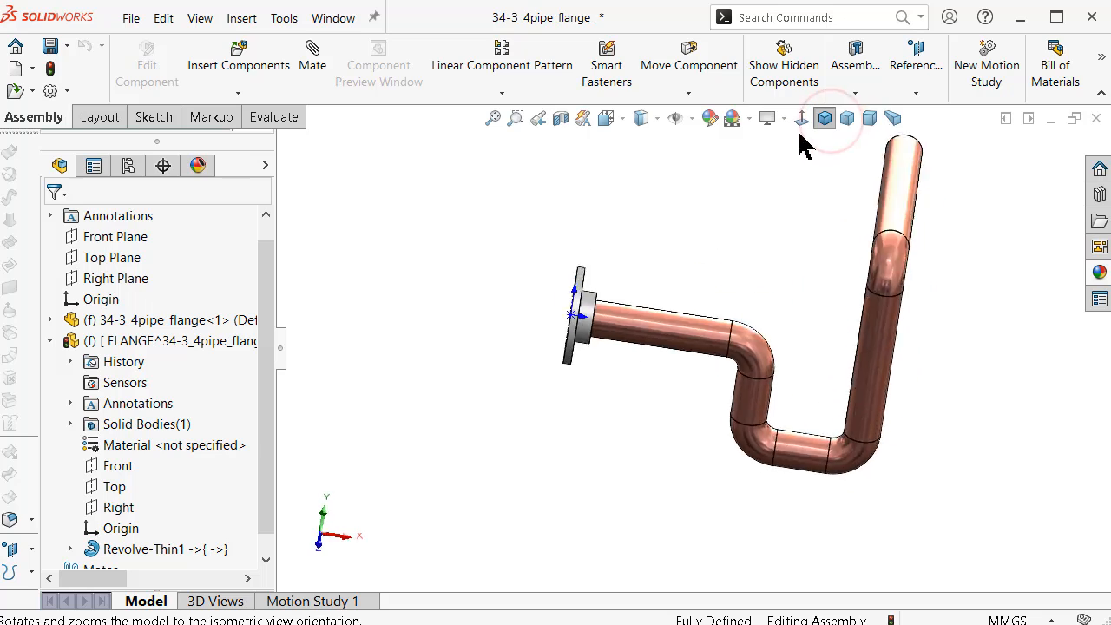
# Rebuild the assembly and open the flange part for editing in context.
pyautogui.scroll(-3, 538, 299)
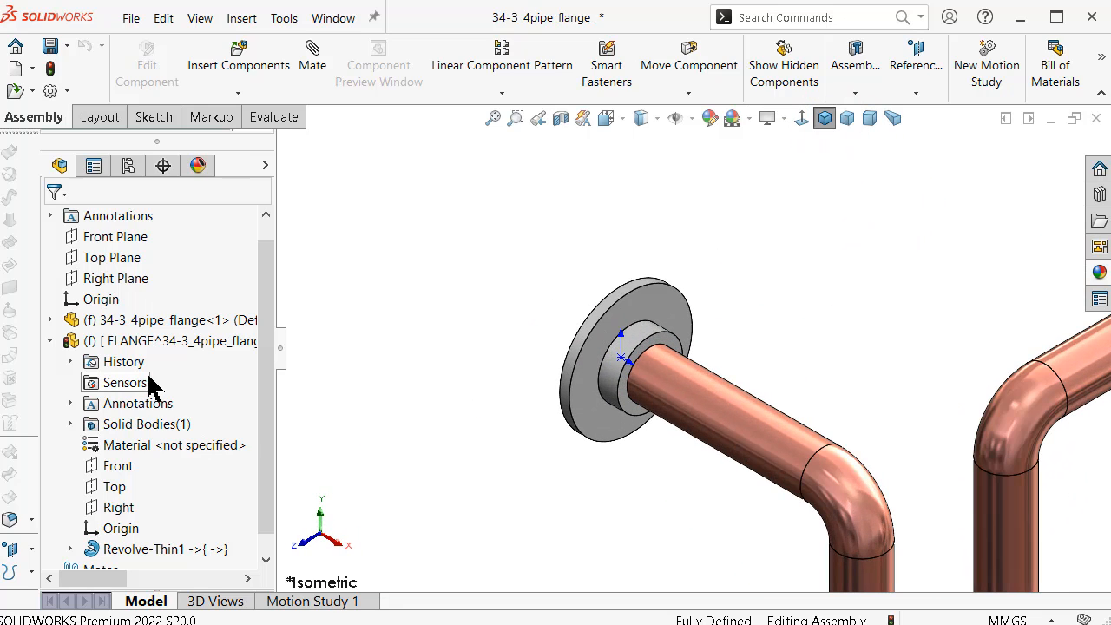
pyautogui.click(51, 68)
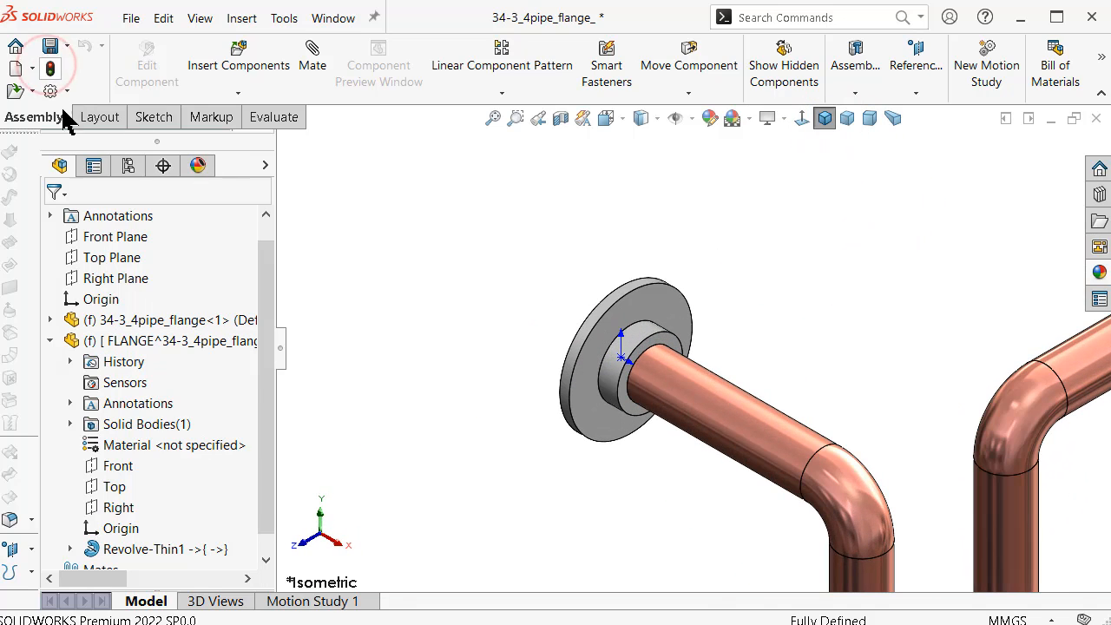
pyautogui.scroll(1, 74, 356)
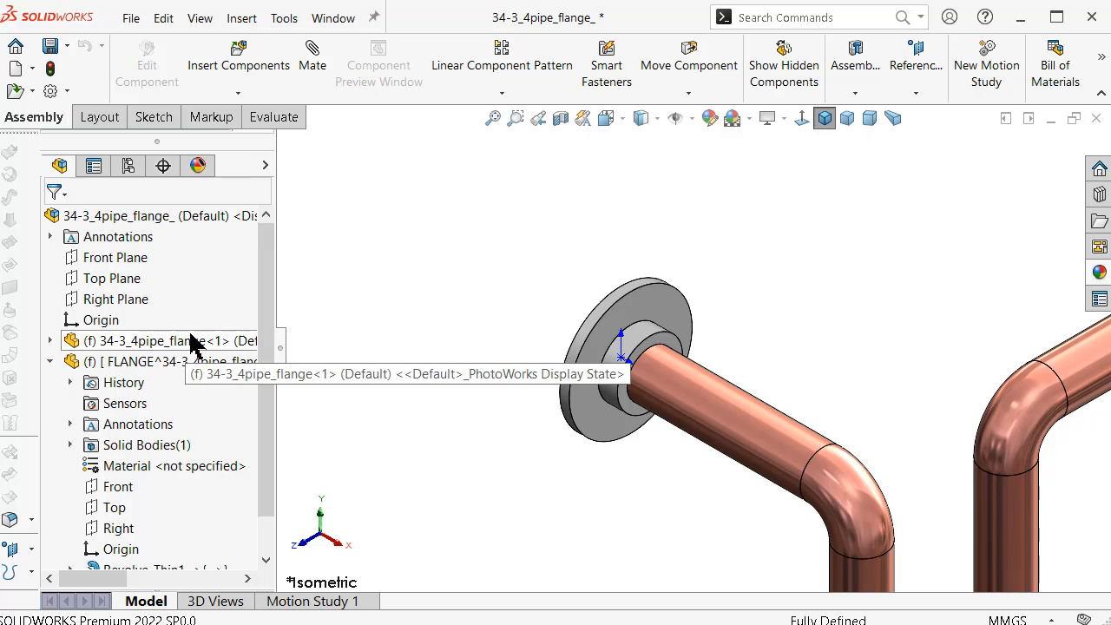
pyautogui.click(137, 363)
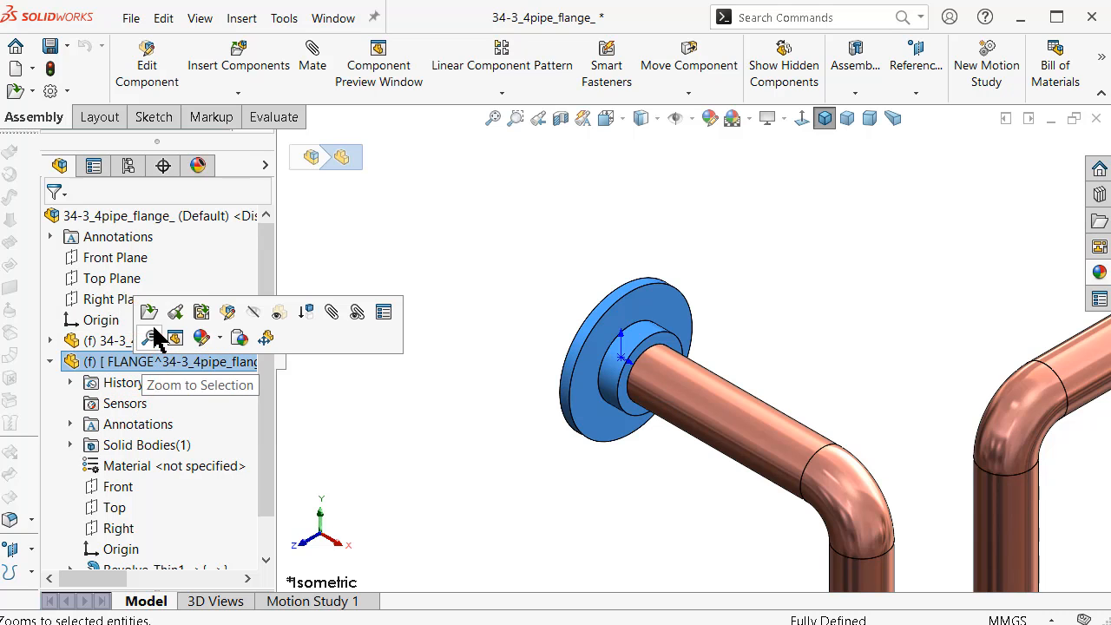
pyautogui.click(228, 314)
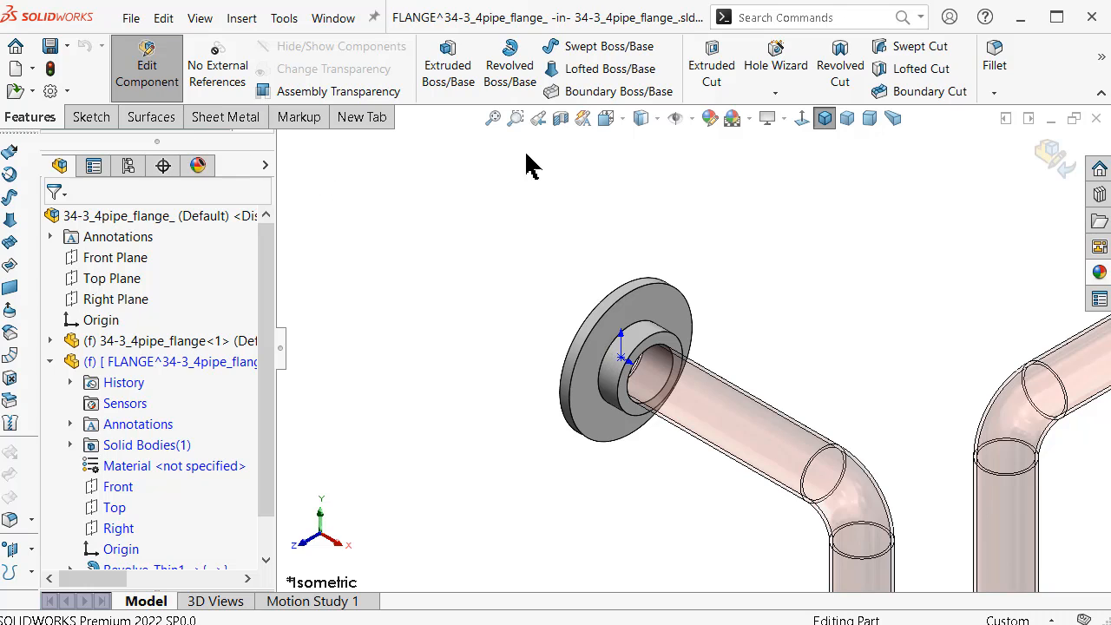
# Start a Hole Wizard hole with ISO standard, Drill sizes type and size Ø4.0, and proceed to positioning.
pyautogui.click(766, 59)
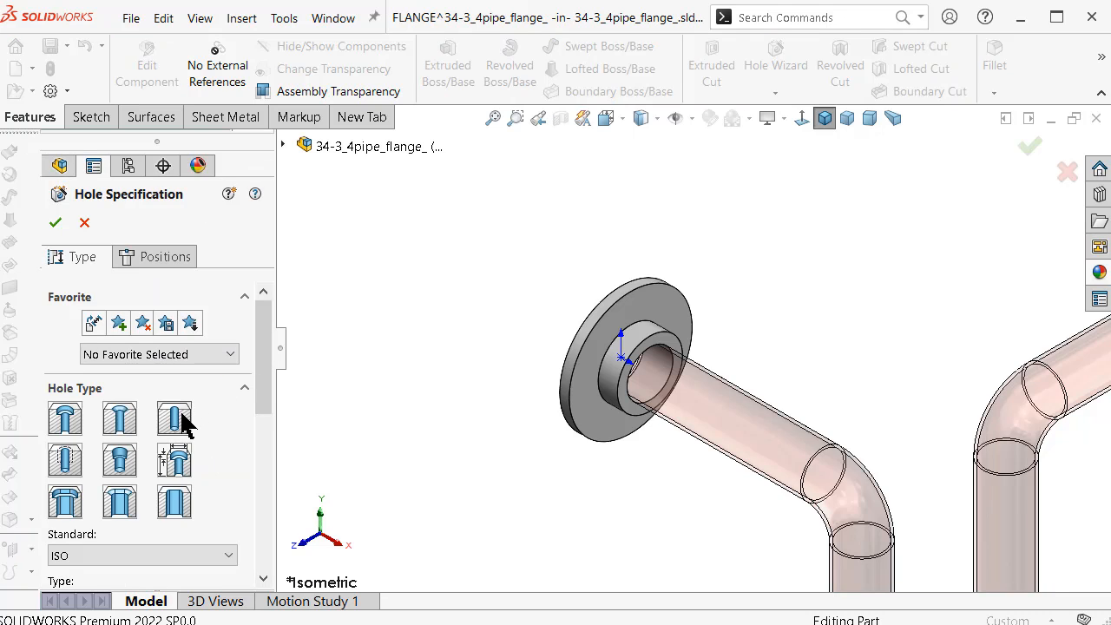
pyautogui.moveTo(268, 347); pyautogui.dragTo(272, 417)
pyautogui.click(93, 515)
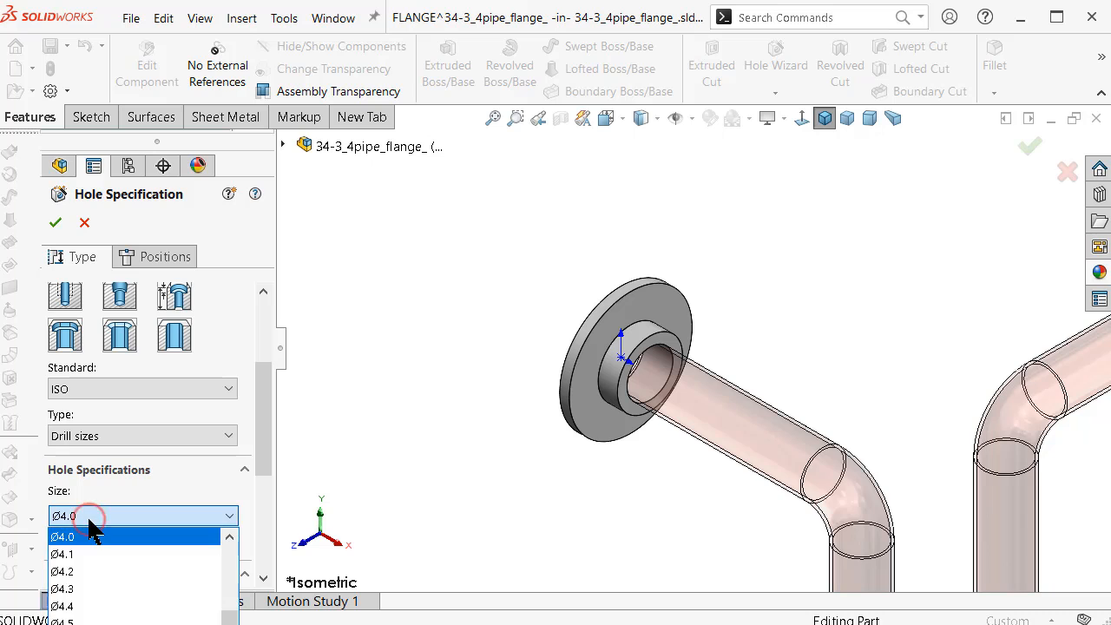
pyautogui.click(143, 515)
pyautogui.moveTo(258, 438); pyautogui.dragTo(265, 531)
pyautogui.click(168, 259)
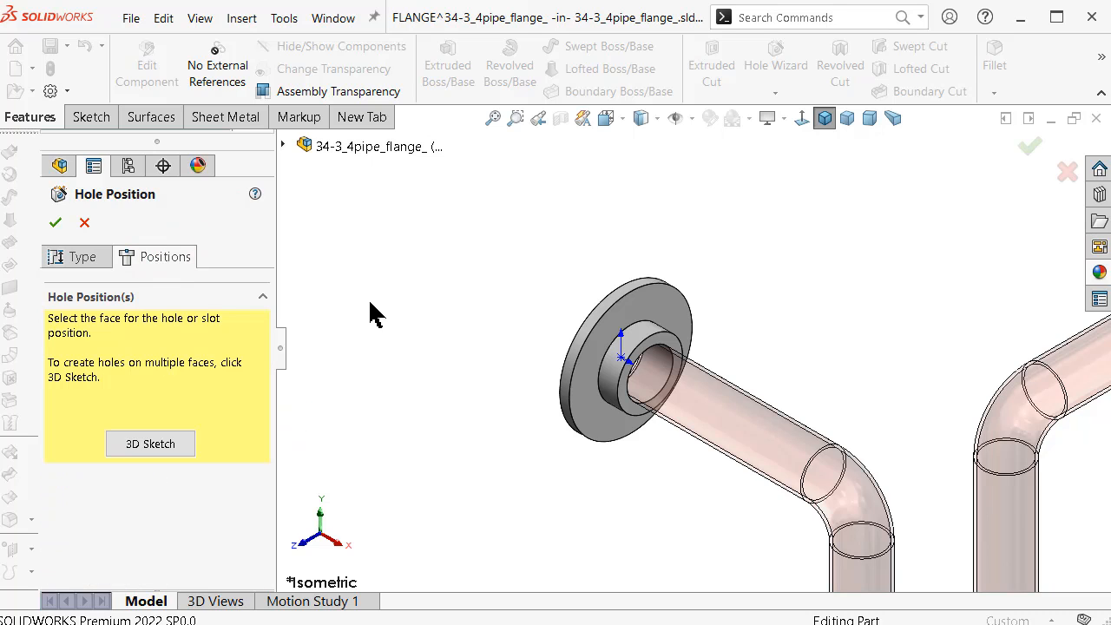
# Place four hole points on the flange's outer flat face, above, below and on both sides of the origin, aligned with it.
pyautogui.moveTo(373, 314); pyautogui.dragTo(573, 337, button='middle')
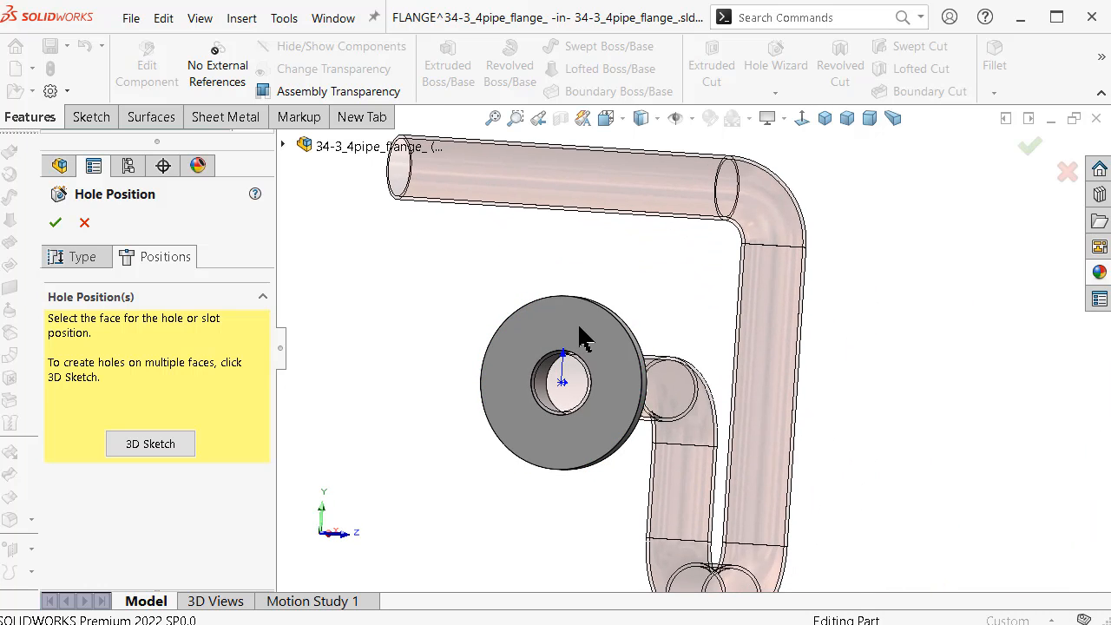
pyautogui.click(566, 332)
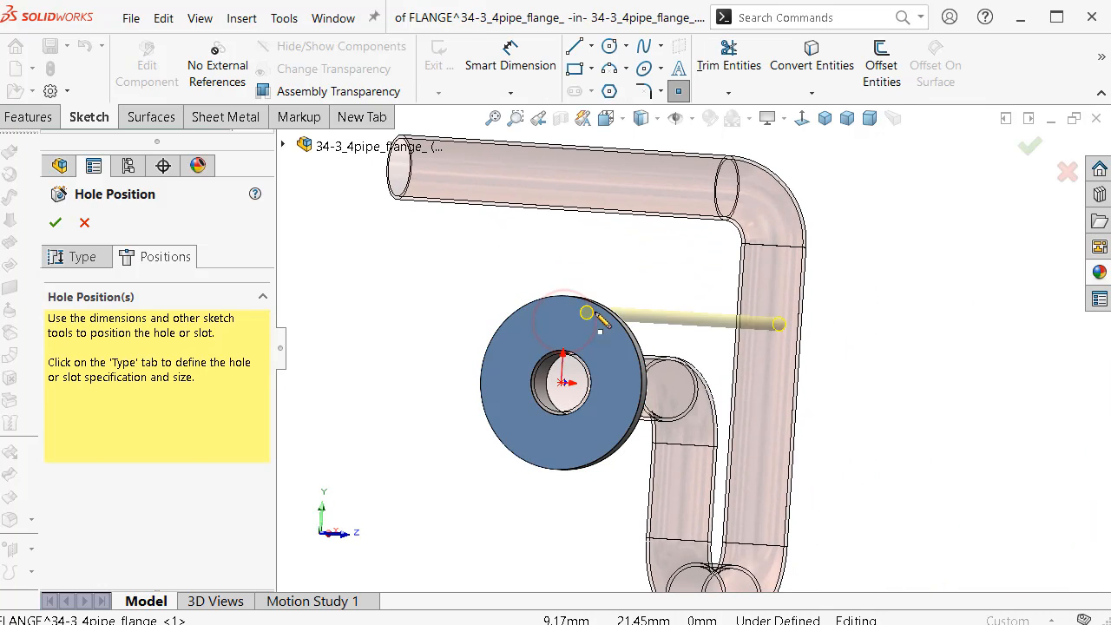
pyautogui.click(802, 119)
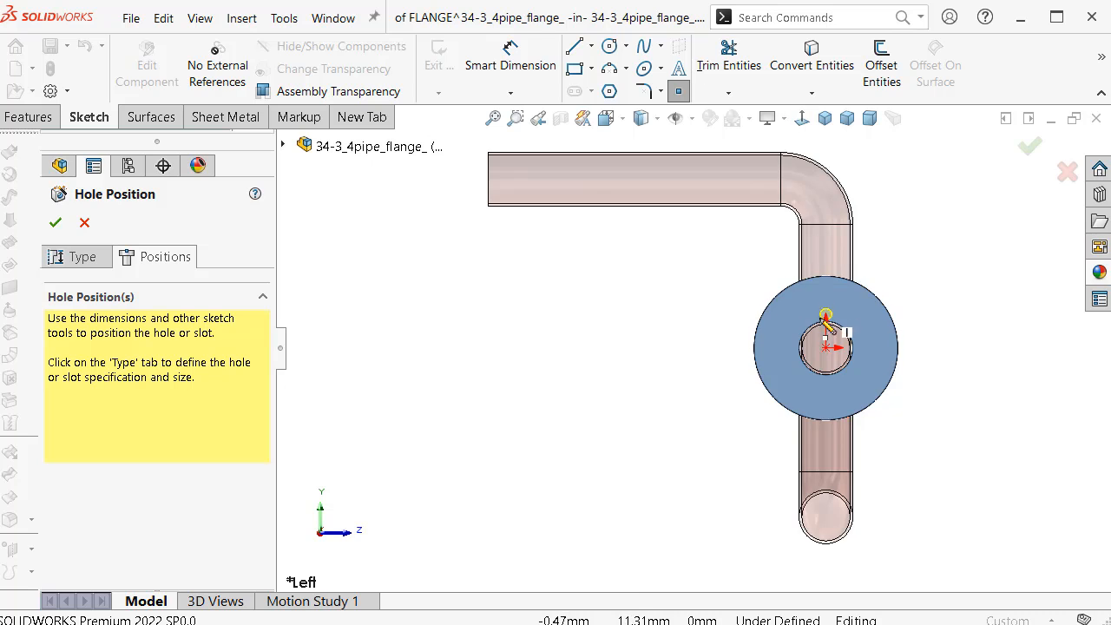
pyautogui.scroll(-5, 826, 326)
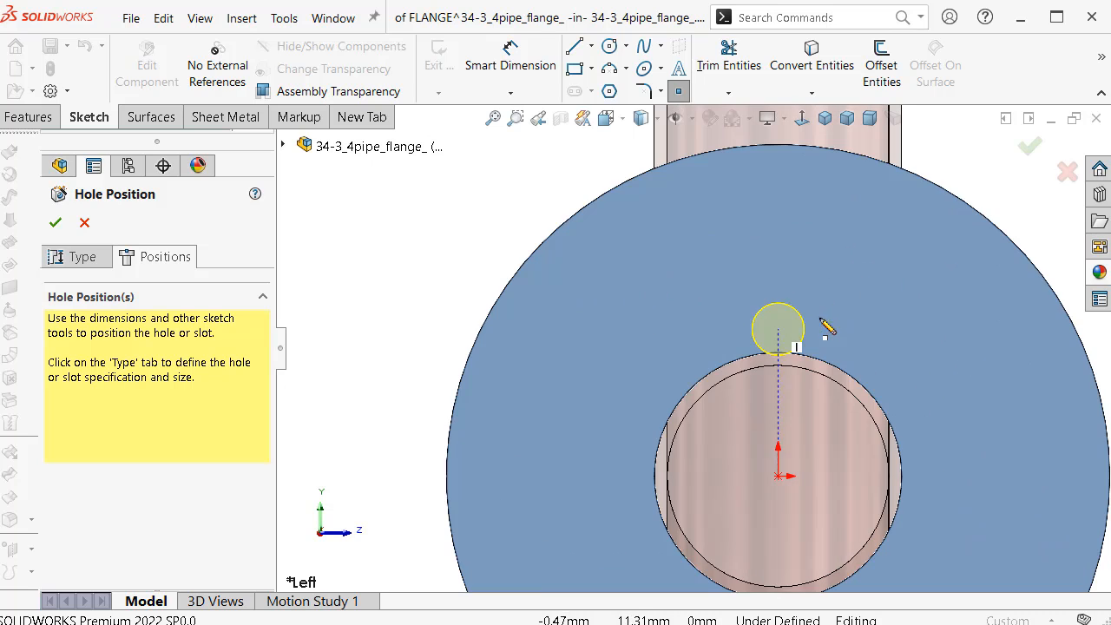
pyautogui.click(779, 222)
pyautogui.scroll(2, 969, 422)
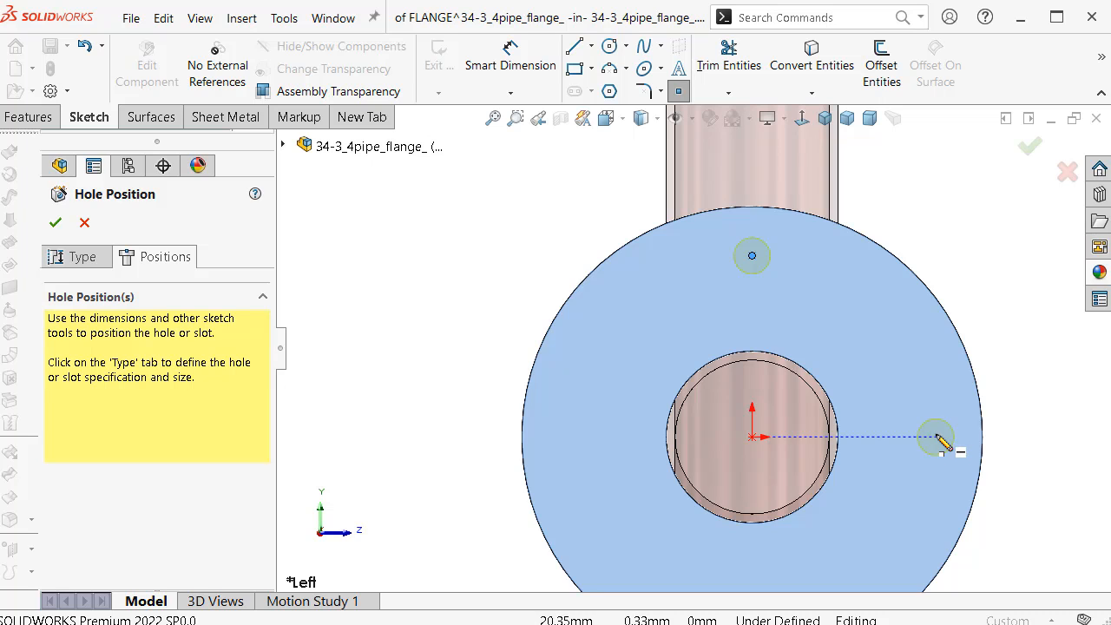
pyautogui.click(939, 443)
pyautogui.scroll(2, 935, 441)
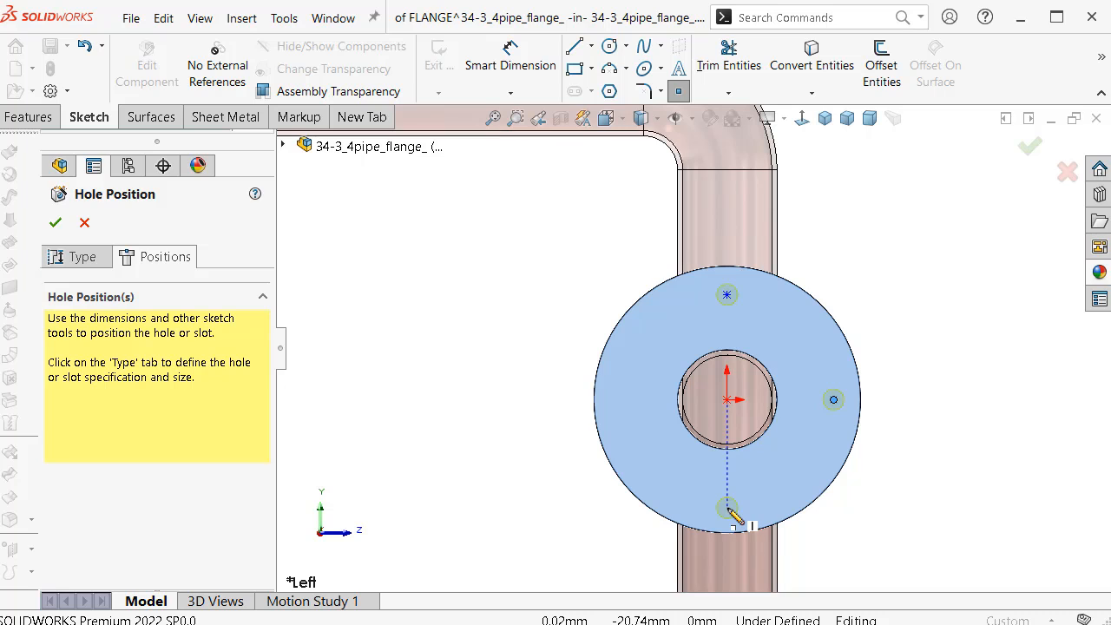
pyautogui.click(727, 508)
pyautogui.click(621, 400)
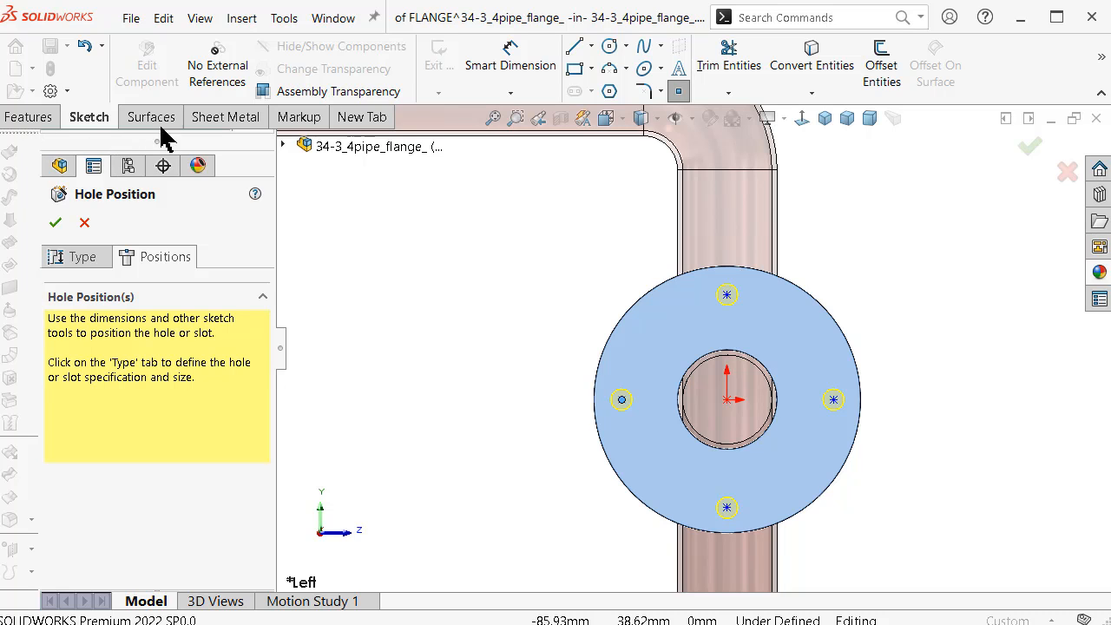
# Dimension the upper hole point 19.5 mm vertically from the origin.
pyautogui.click(515, 61)
pyautogui.scroll(-2, 744, 302)
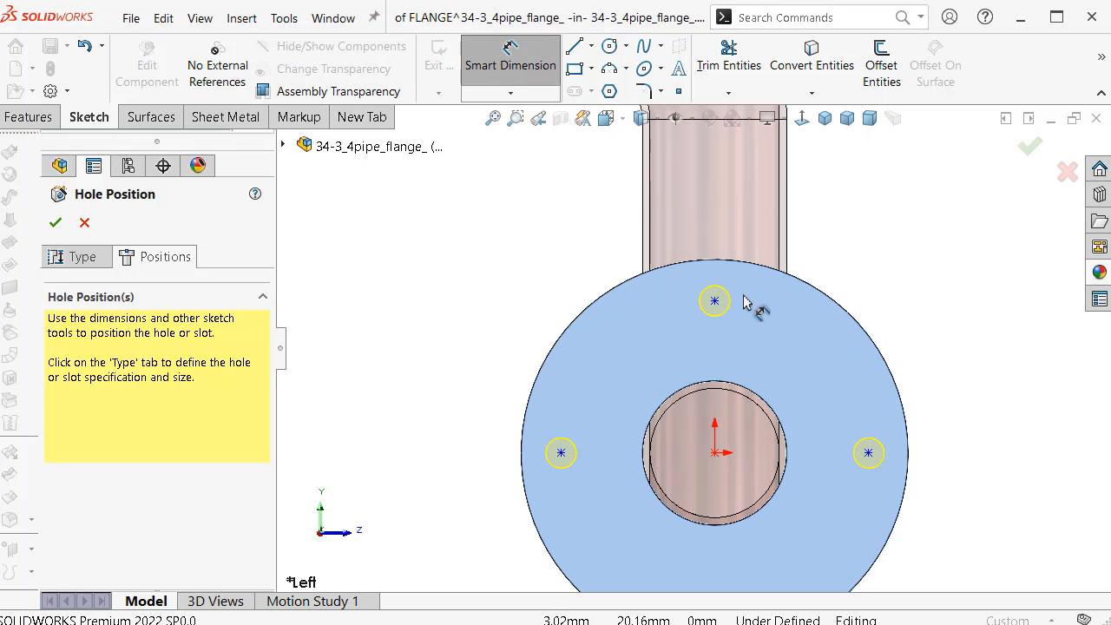
pyautogui.click(717, 332)
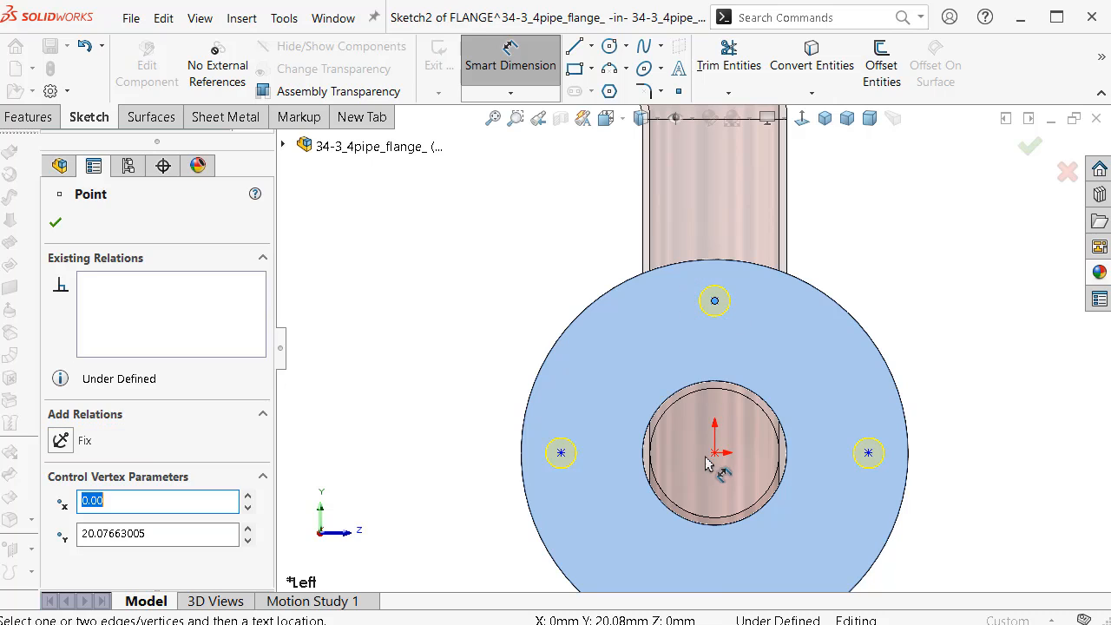
pyautogui.click(713, 458)
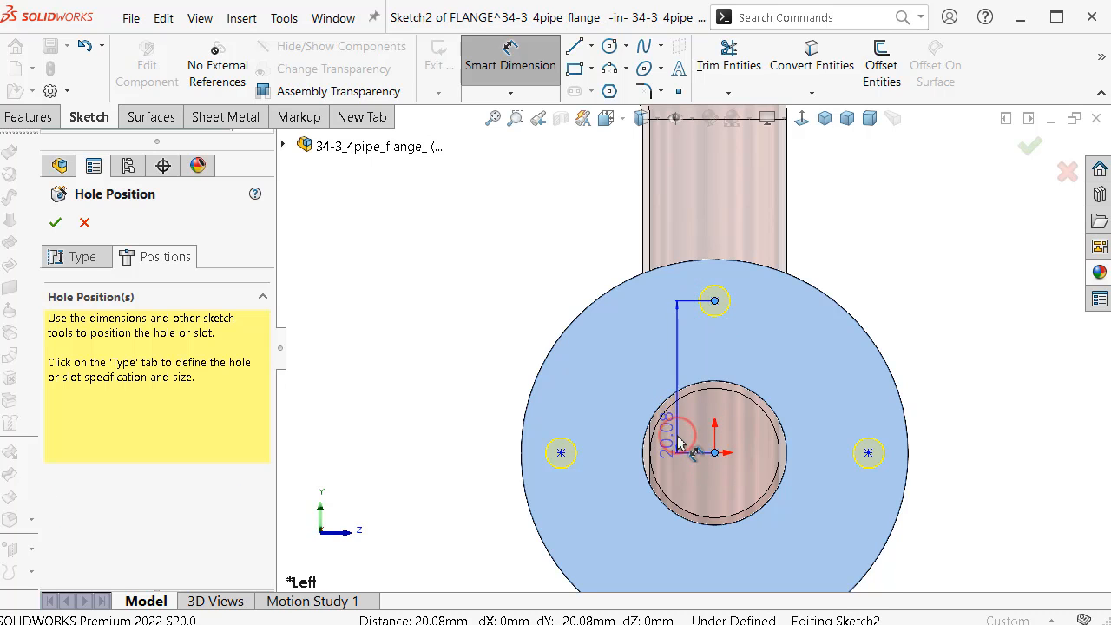
pyautogui.click(682, 441)
pyautogui.click(682, 440)
pyautogui.write('1')
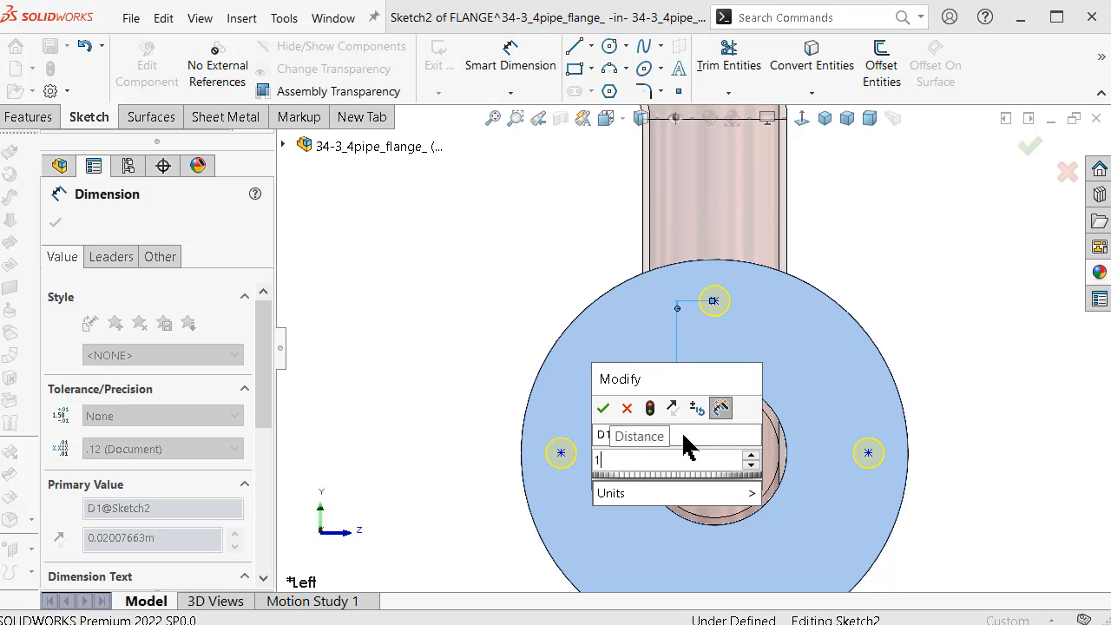
pyautogui.write('9.5')
pyautogui.press('Return')
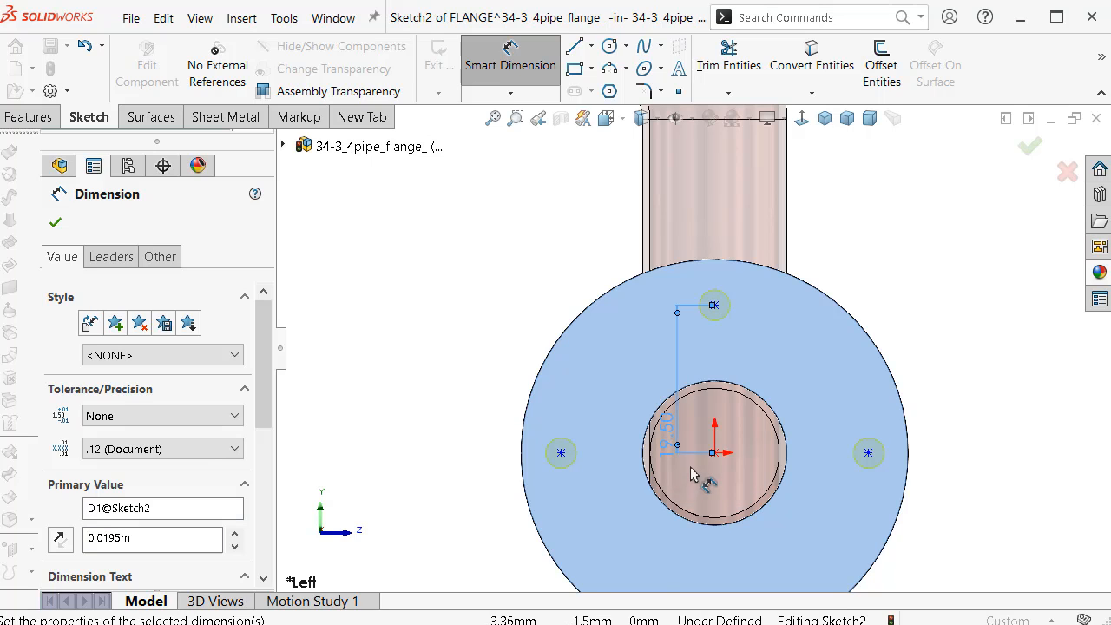
# Dimension the right-hand hole point from the origin and link its distance by equation to the upper hole's 19.50 dimension.
pyautogui.click(868, 453)
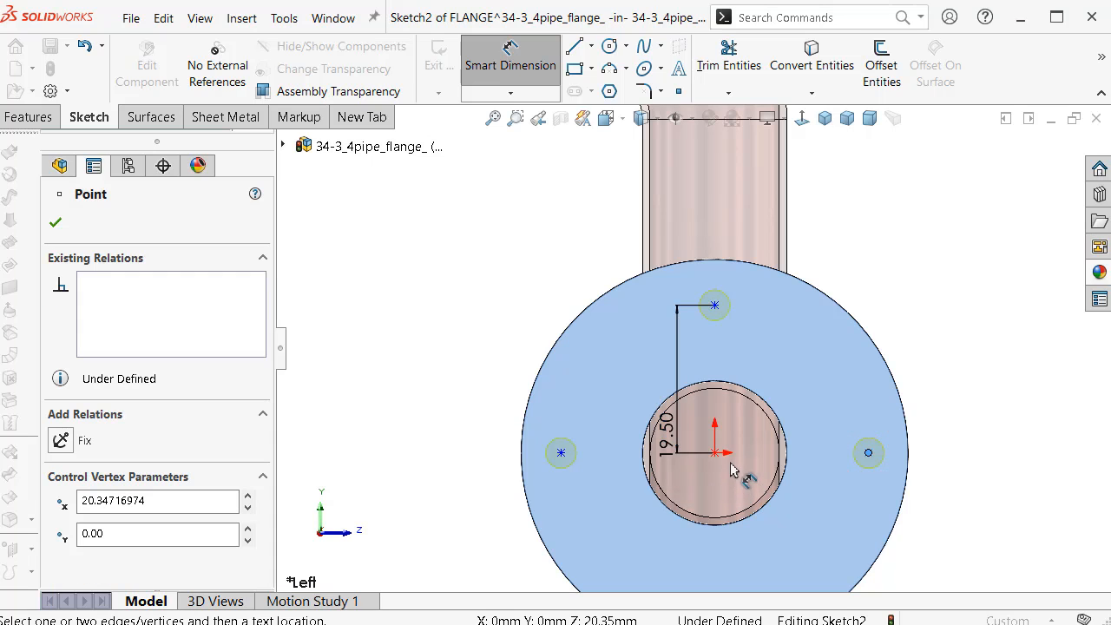
pyautogui.click(714, 453)
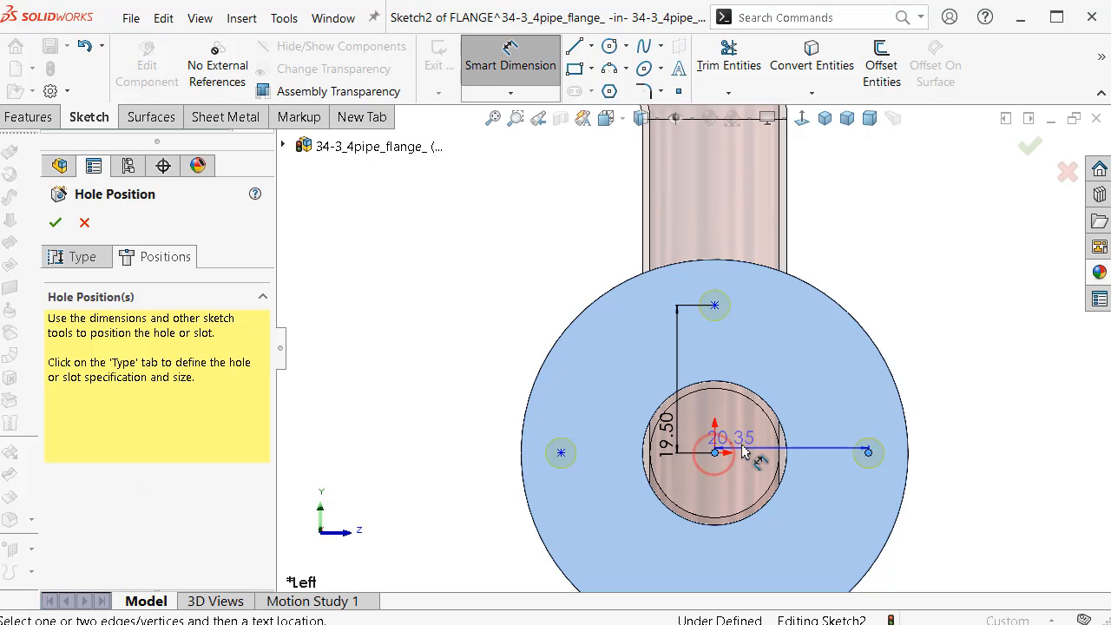
pyautogui.click(791, 416)
pyautogui.write('=')
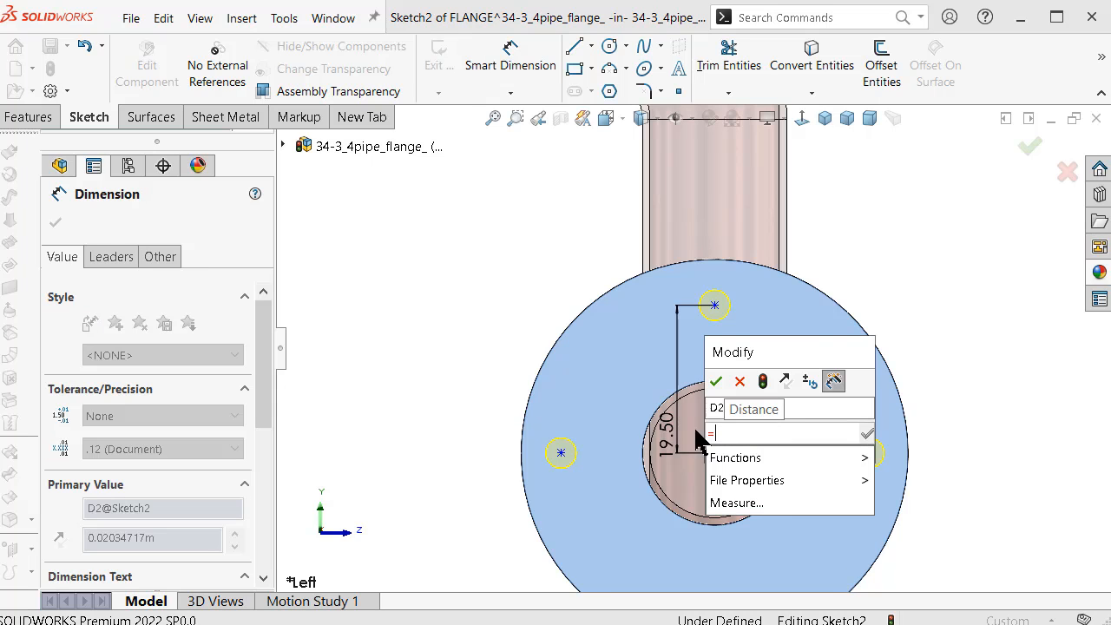
pyautogui.click(666, 431)
pyautogui.click(715, 381)
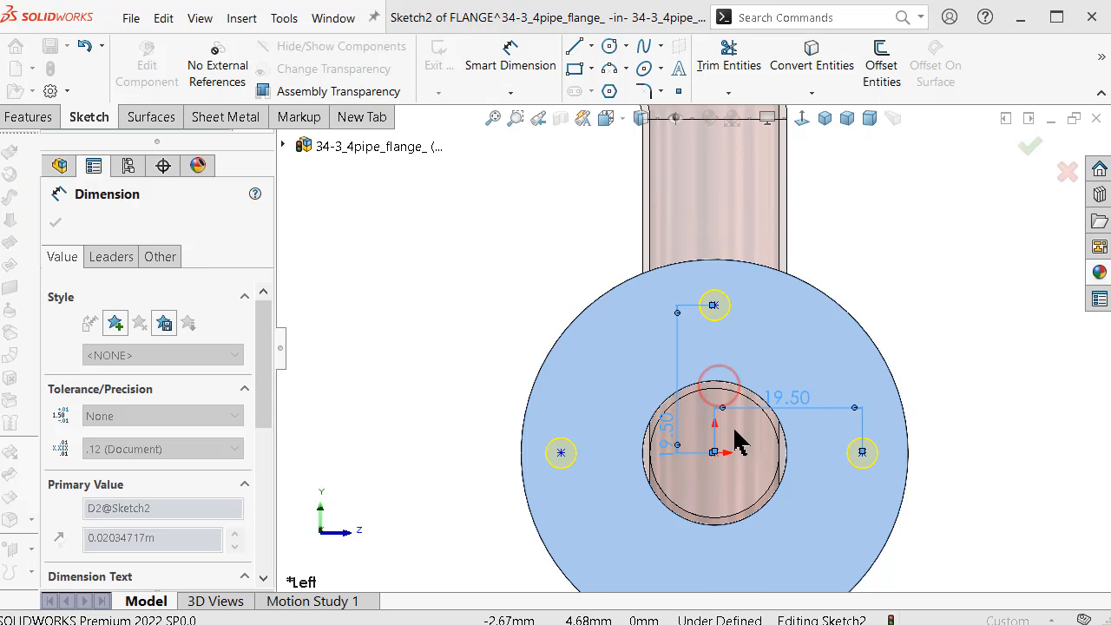
# Dimension the lower hole point from the origin and set its distance to the equation ="D2@Sketch2".
pyautogui.scroll(3, 741, 460)
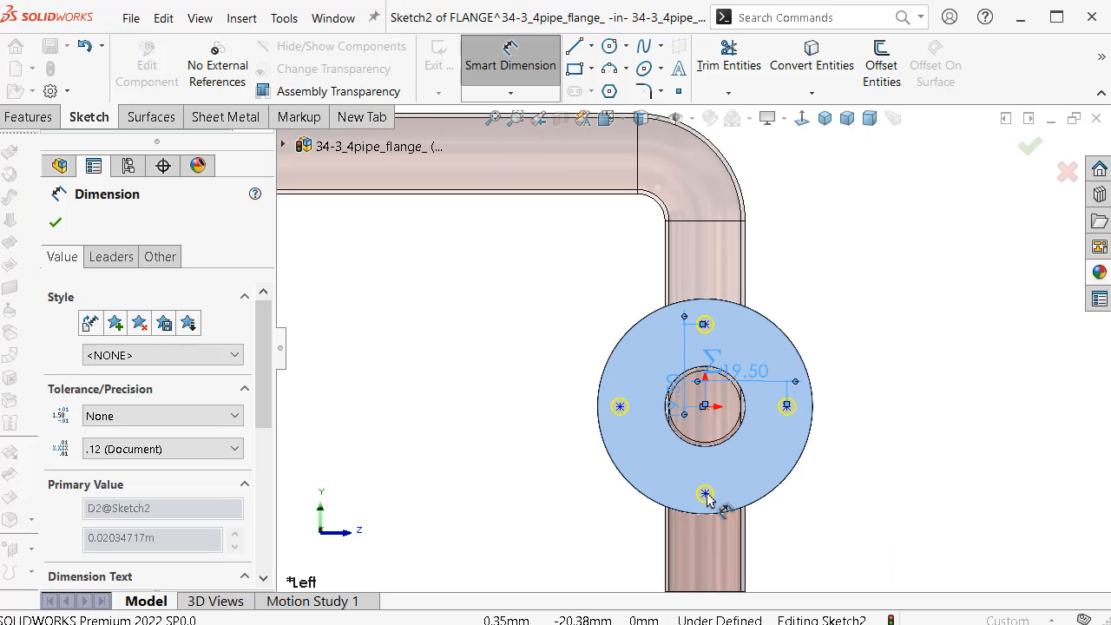
pyautogui.click(706, 494)
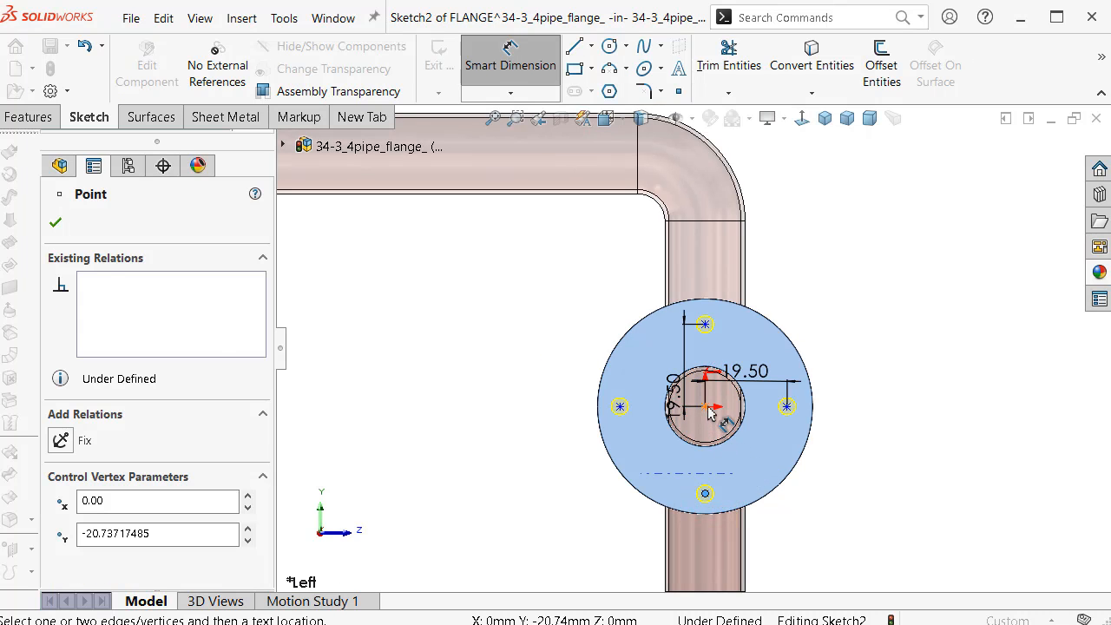
pyautogui.click(710, 414)
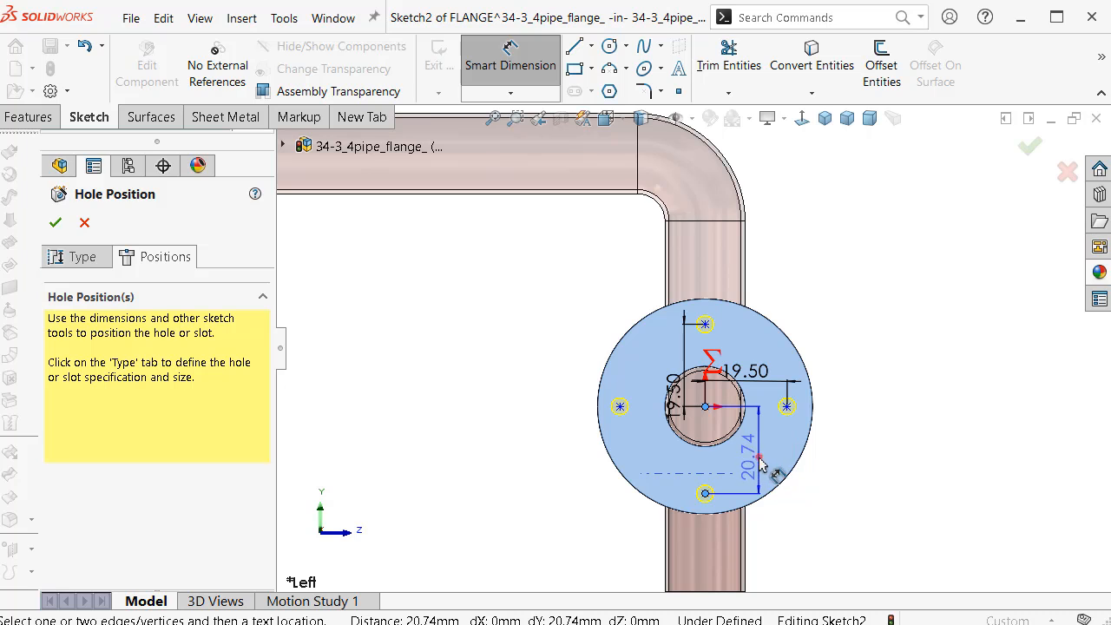
pyautogui.click(760, 465)
pyautogui.write('=')
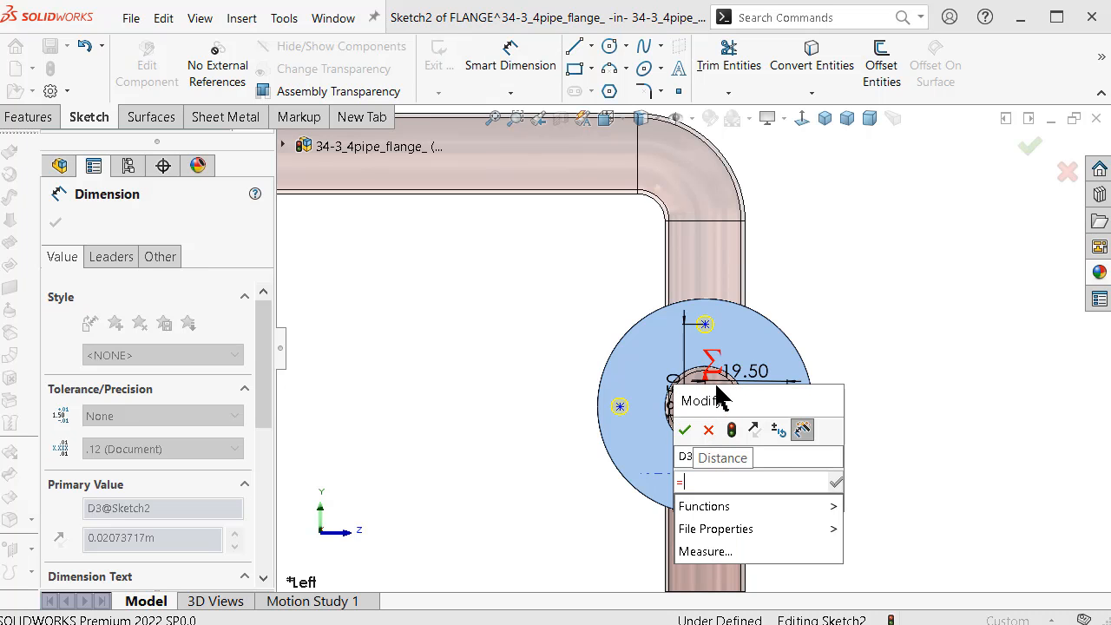
pyautogui.click(748, 370)
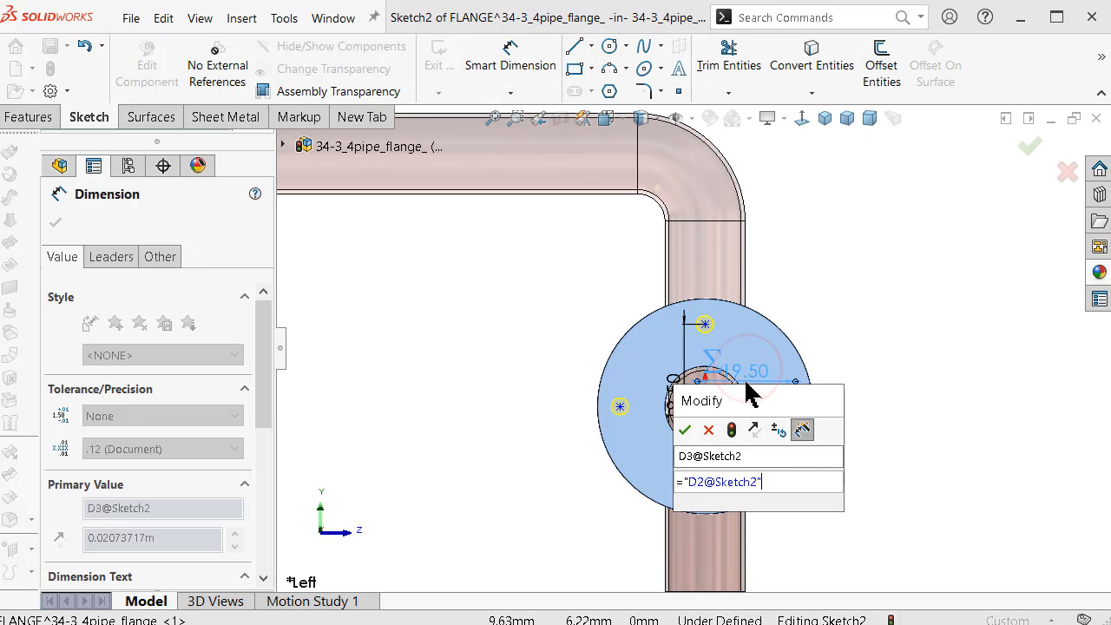
pyautogui.click(686, 430)
# Dimension the left-hand hole point from the origin, link it by equation to the right-hand hole's distance, and end dimensioning.
pyautogui.scroll(-5, 702, 415)
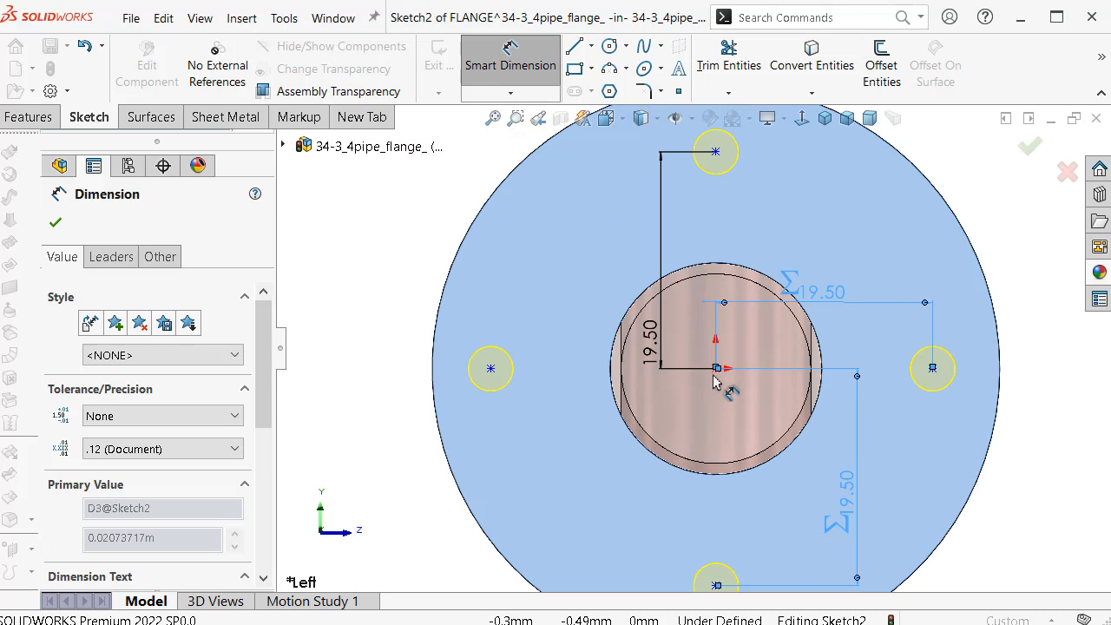
pyautogui.click(490, 369)
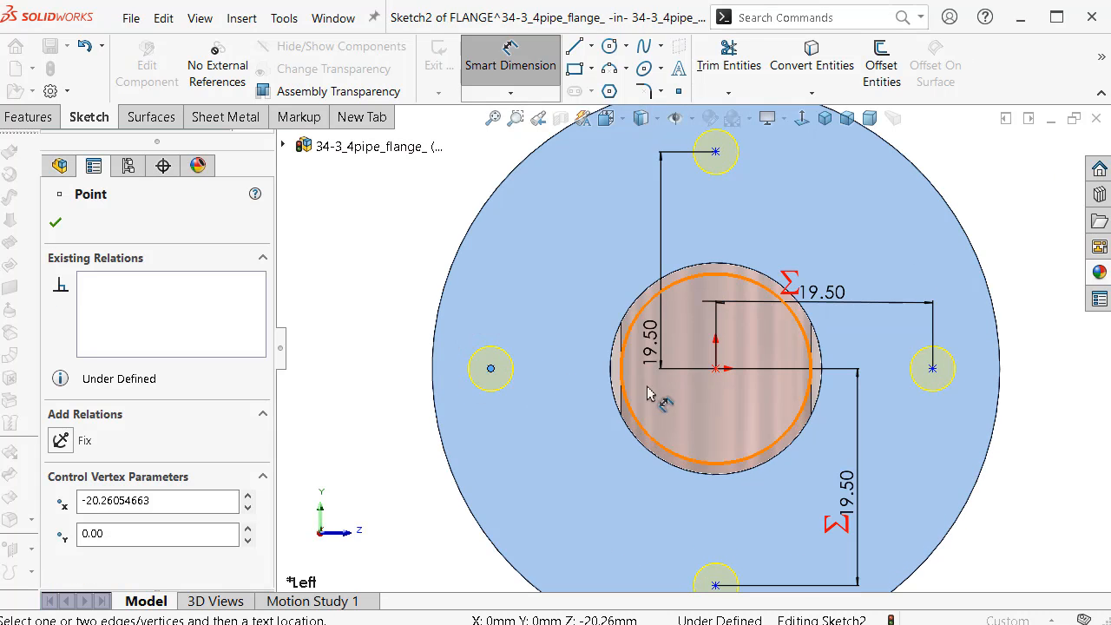
pyautogui.click(715, 367)
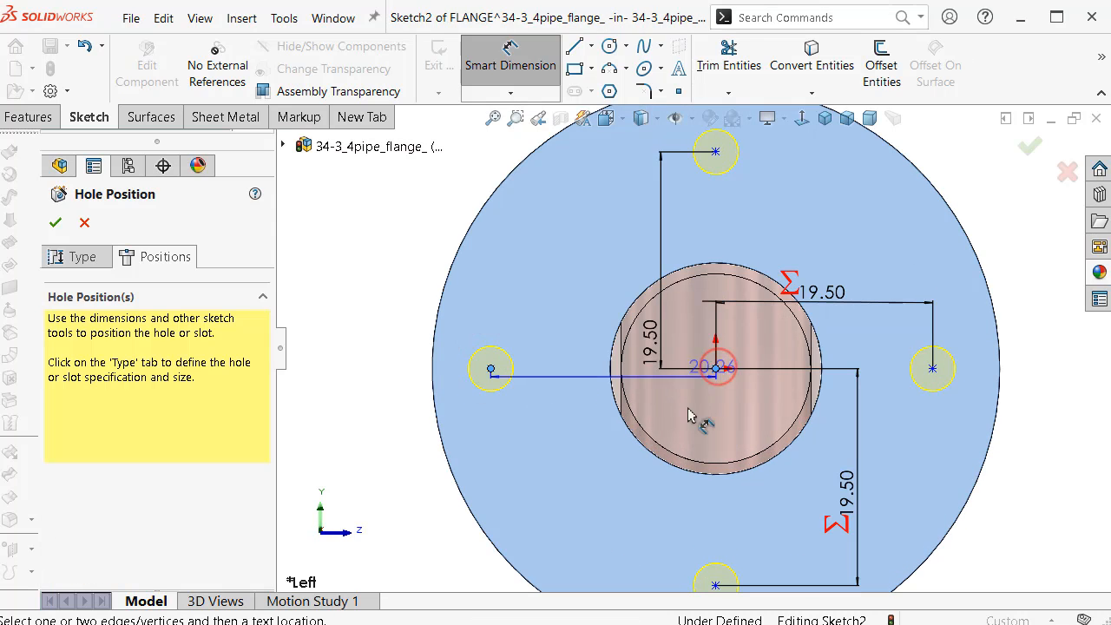
pyautogui.click(618, 483)
pyautogui.write('=')
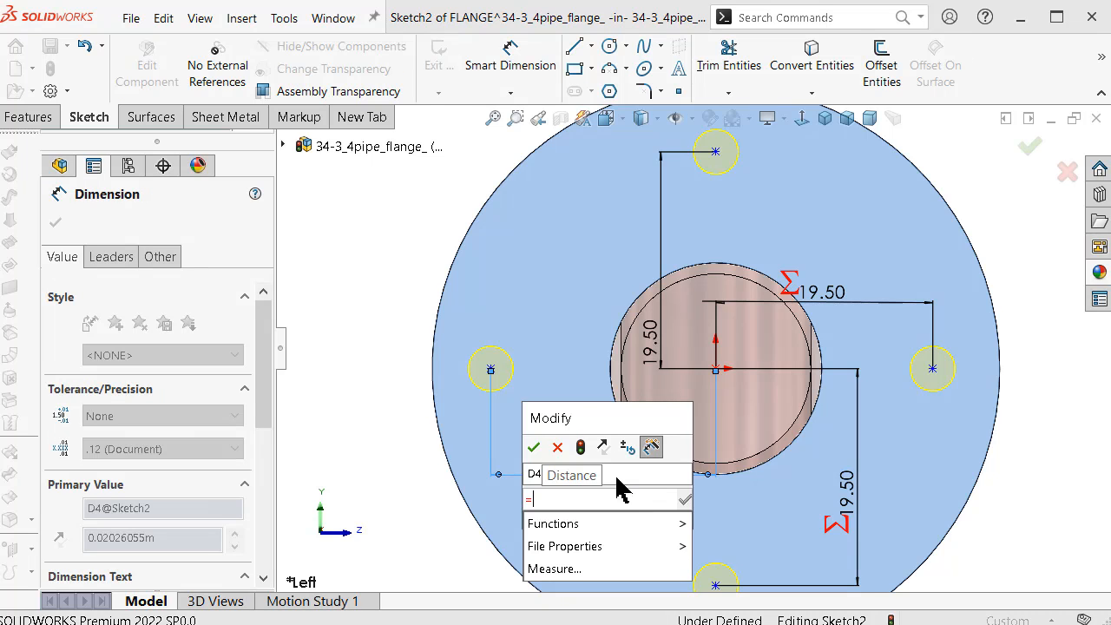
pyautogui.click(807, 309)
pyautogui.click(531, 448)
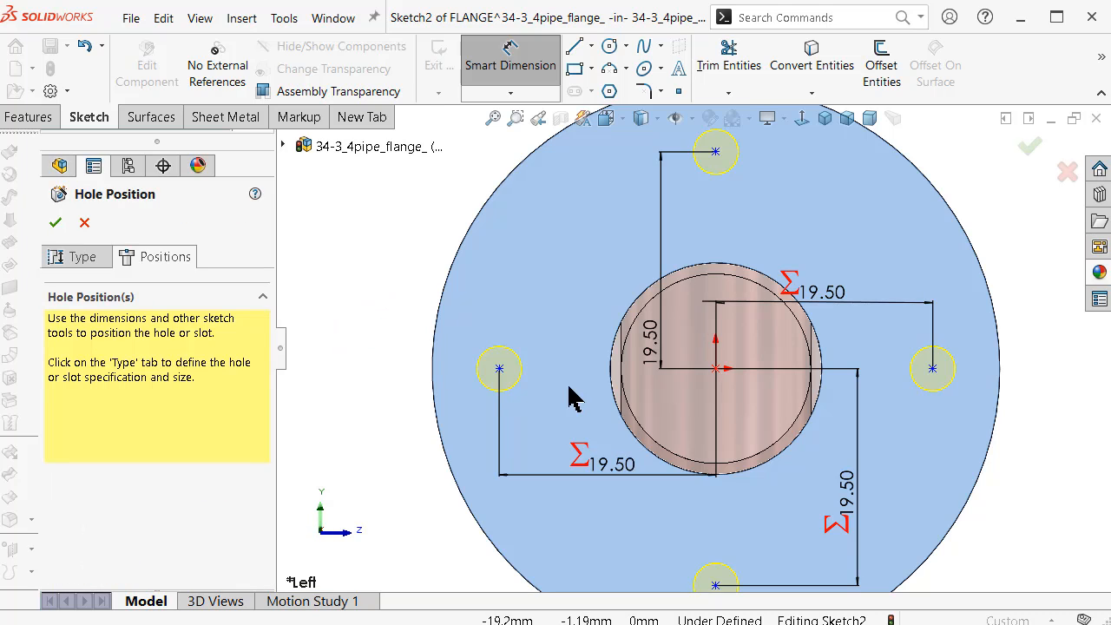
pyautogui.press('Escape')
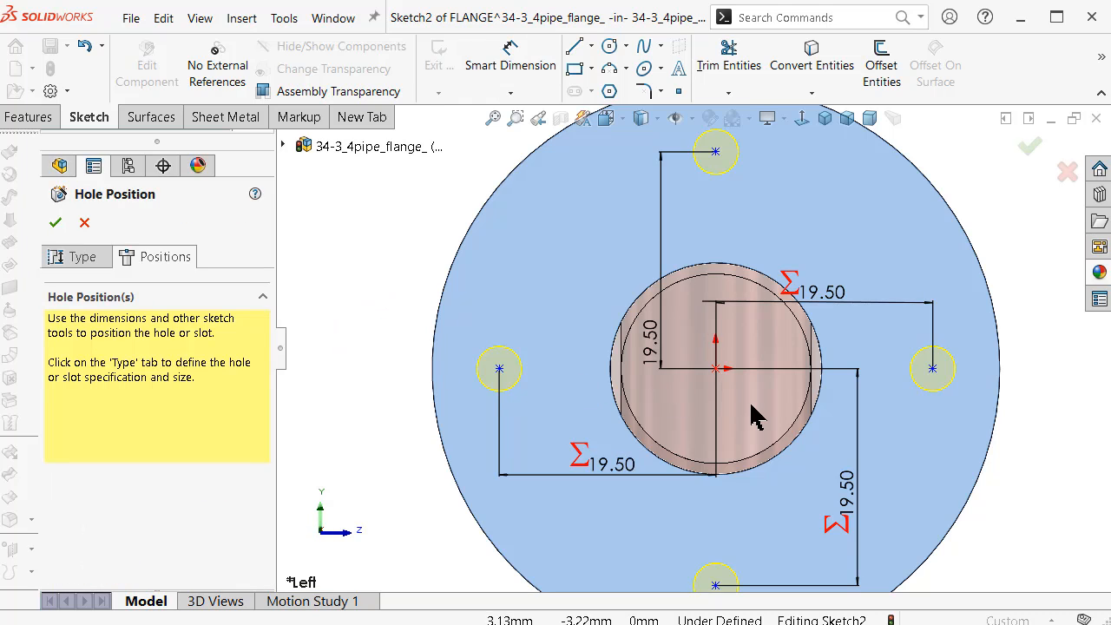
# Add a vertical relation between the upper hole point and the origin.
pyautogui.click(716, 155)
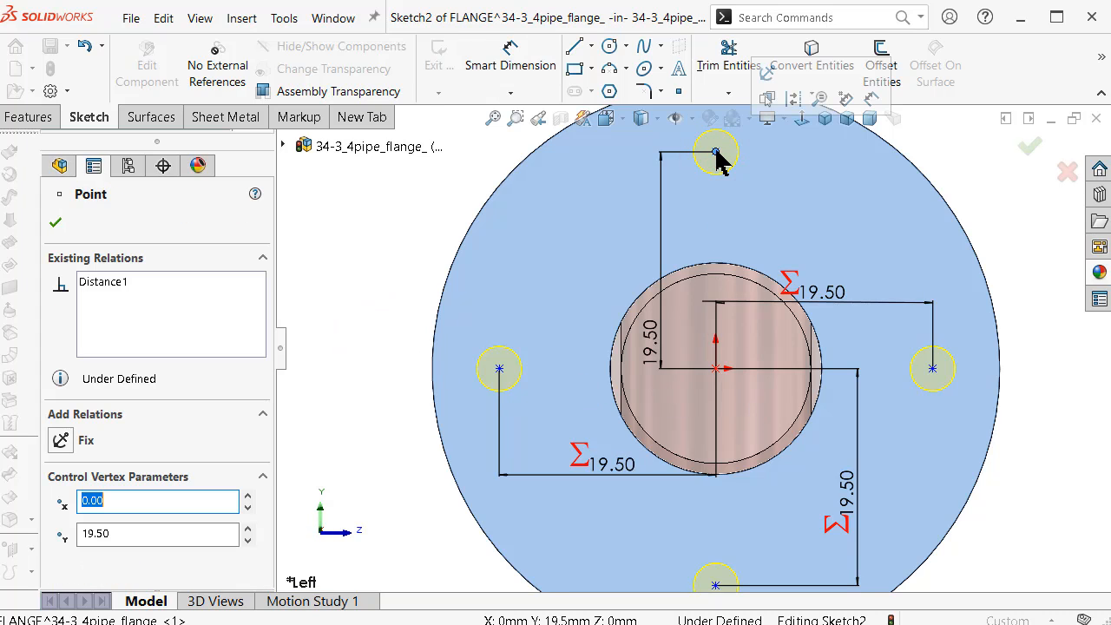
pyautogui.keyDown('ctrl'); pyautogui.click(716, 368); pyautogui.keyUp('ctrl')
pyautogui.click(795, 292)
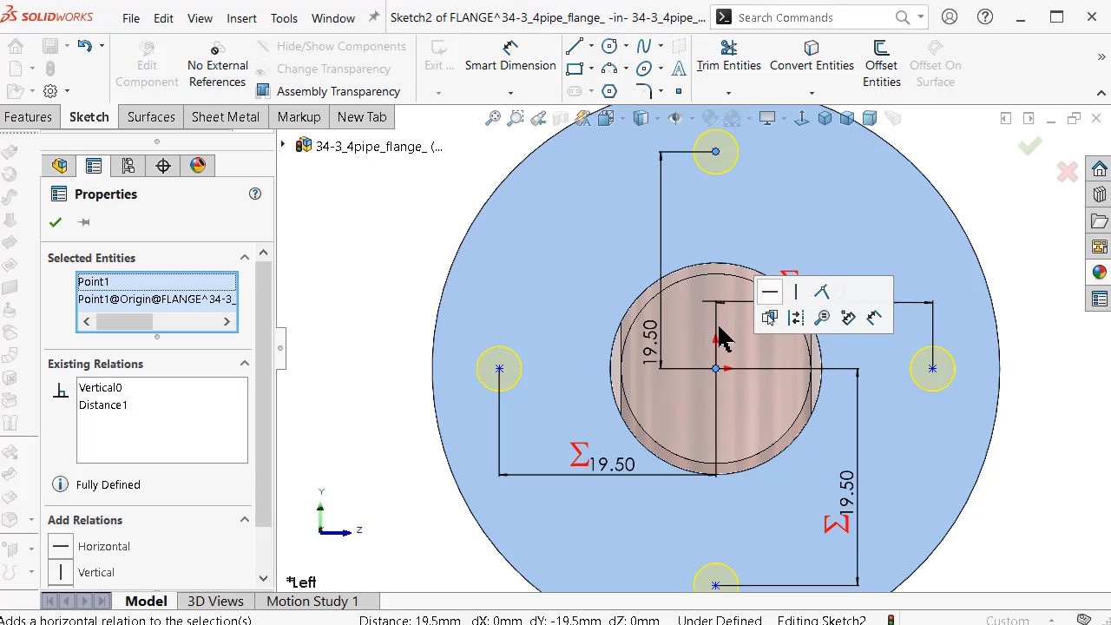
# Add a horizontal relation aligning the left-hand and right-hand hole points with the origin.
pyautogui.click(502, 372)
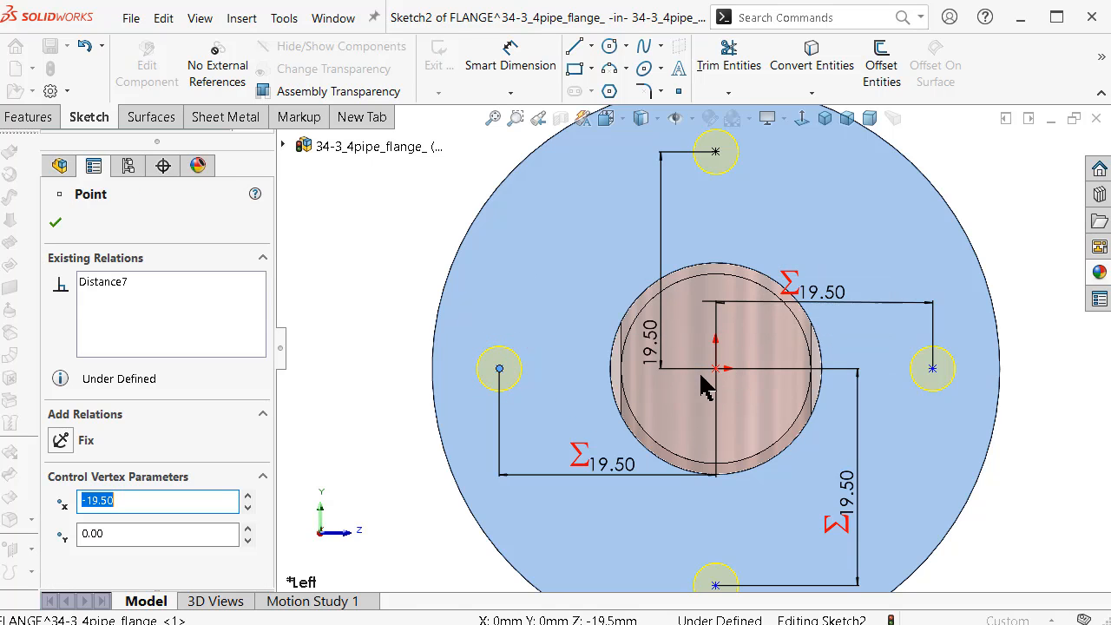
pyautogui.keyDown('ctrl'); pyautogui.click(715, 370); pyautogui.keyUp('ctrl')
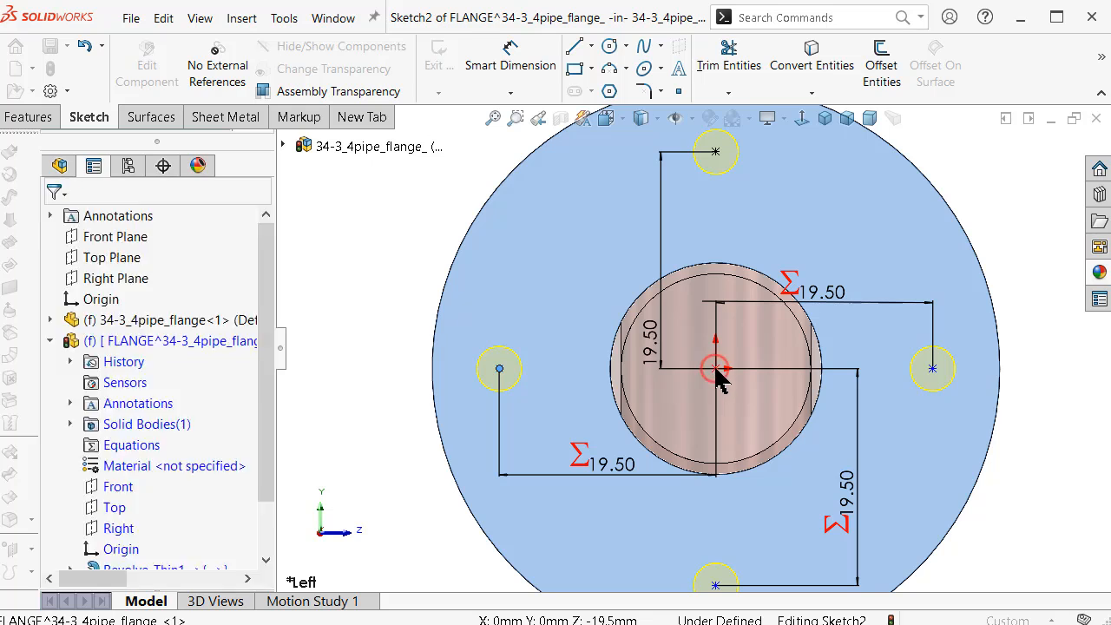
pyautogui.keyDown('ctrl'); pyautogui.click(931, 371); pyautogui.keyUp('ctrl')
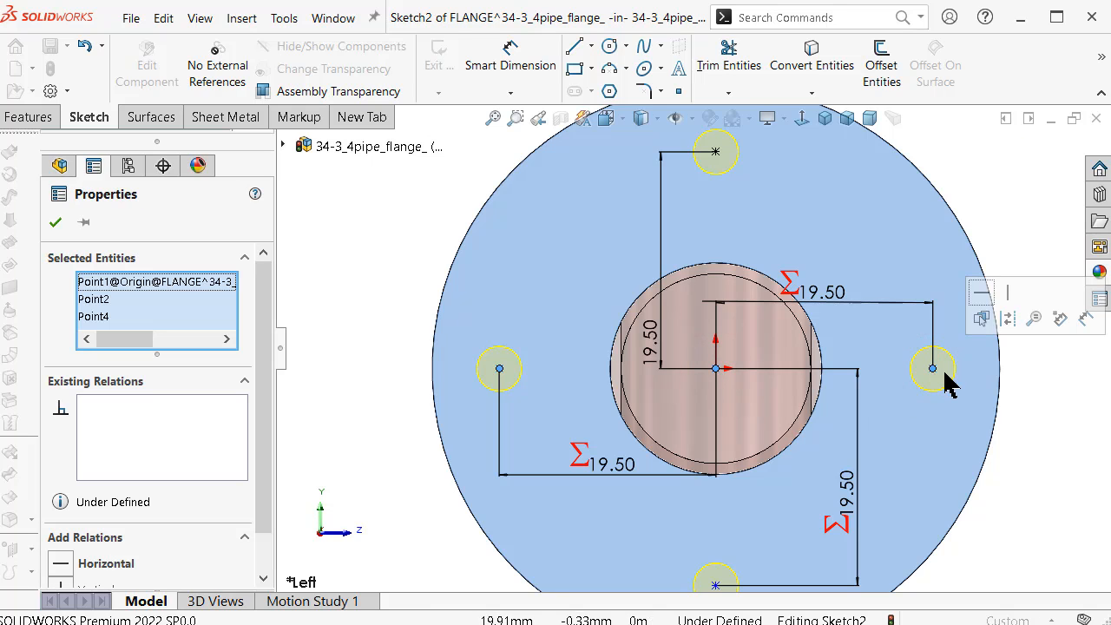
pyautogui.click(981, 295)
pyautogui.click(400, 257)
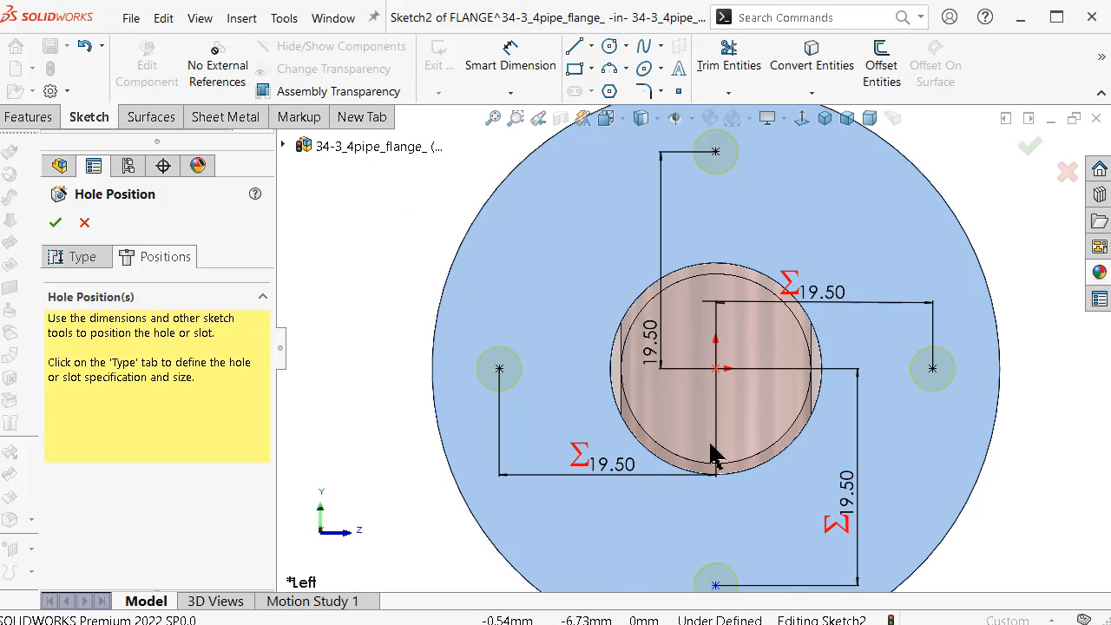
# Add a vertical relation between the lower hole point and the origin.
pyautogui.press('z')
pyautogui.click(713, 546)
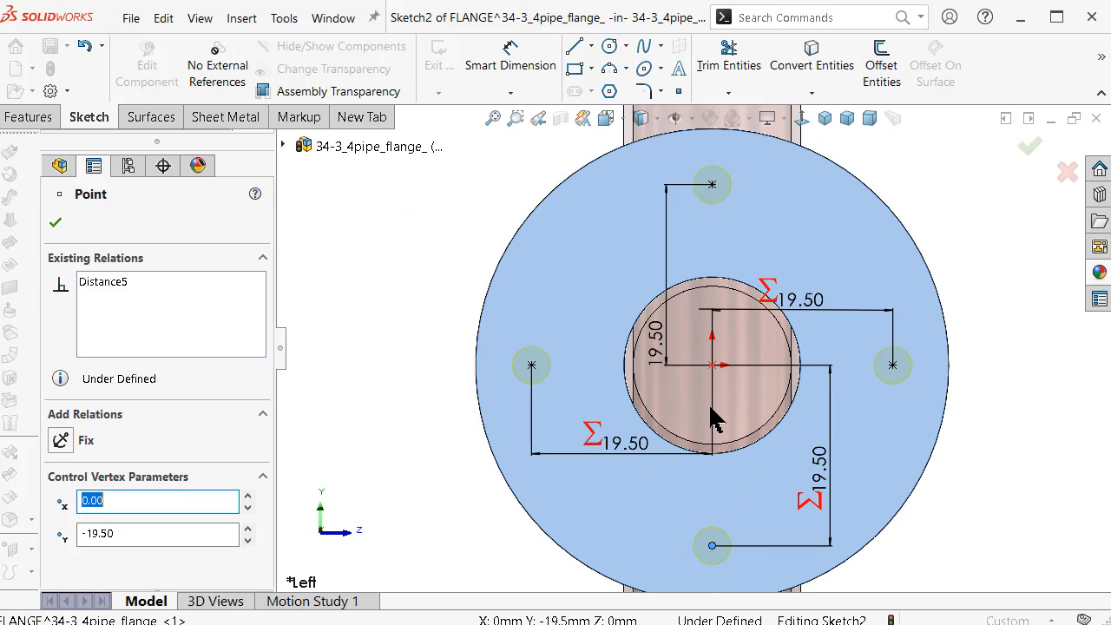
pyautogui.keyDown('ctrl'); pyautogui.click(712, 365); pyautogui.keyUp('ctrl')
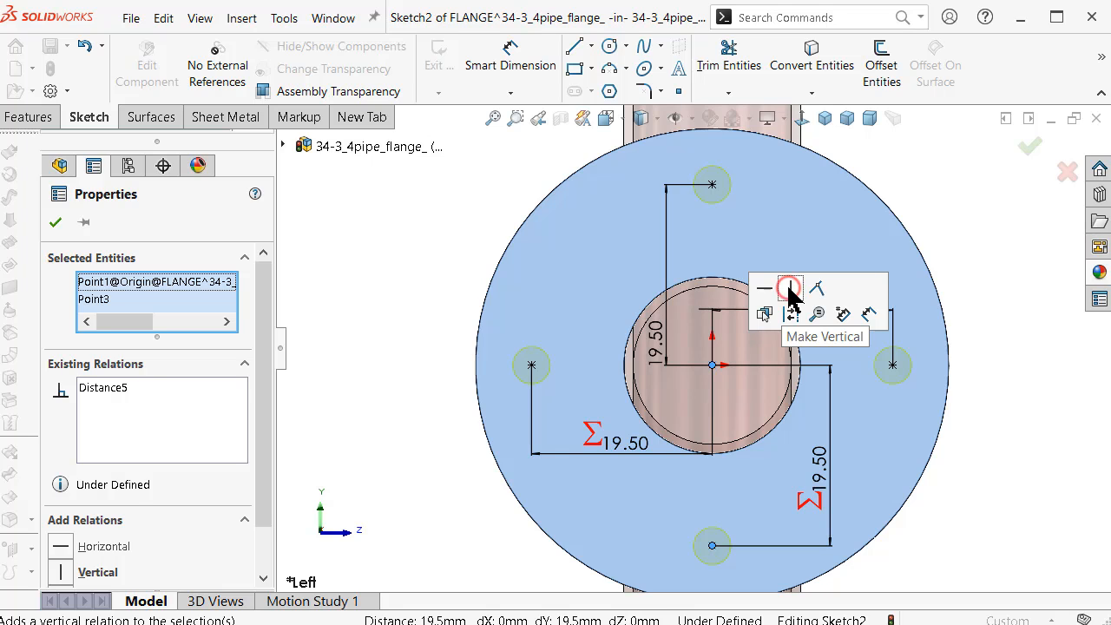
pyautogui.click(790, 289)
pyautogui.click(924, 179)
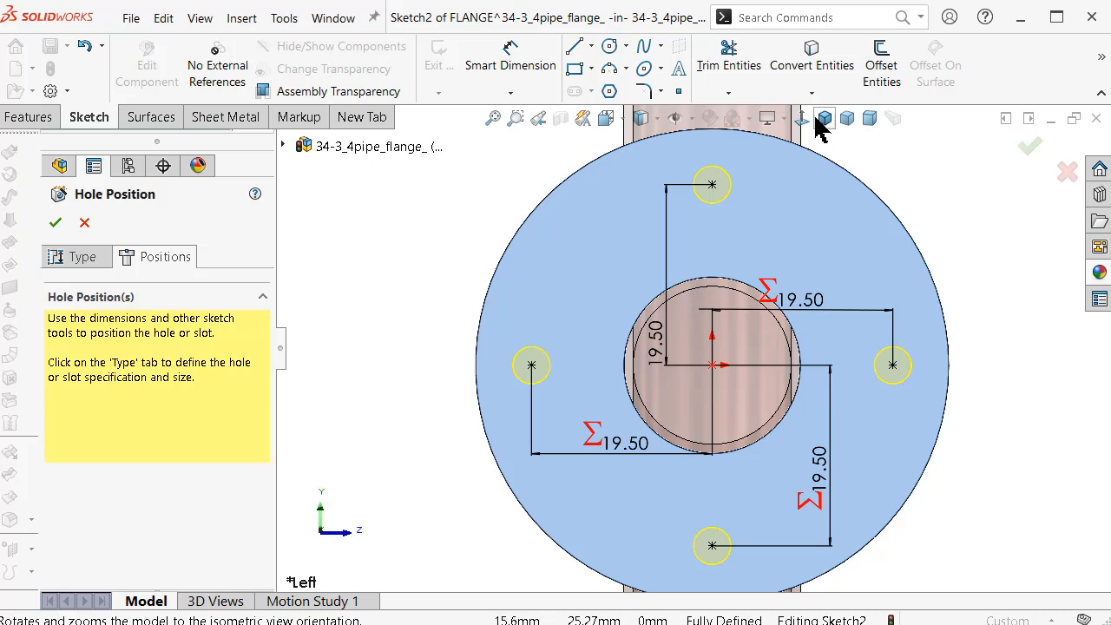
# Review the hole specification and create the four Ø4.0 drilled holes with the Up To Next end condition.
pyautogui.click(77, 260)
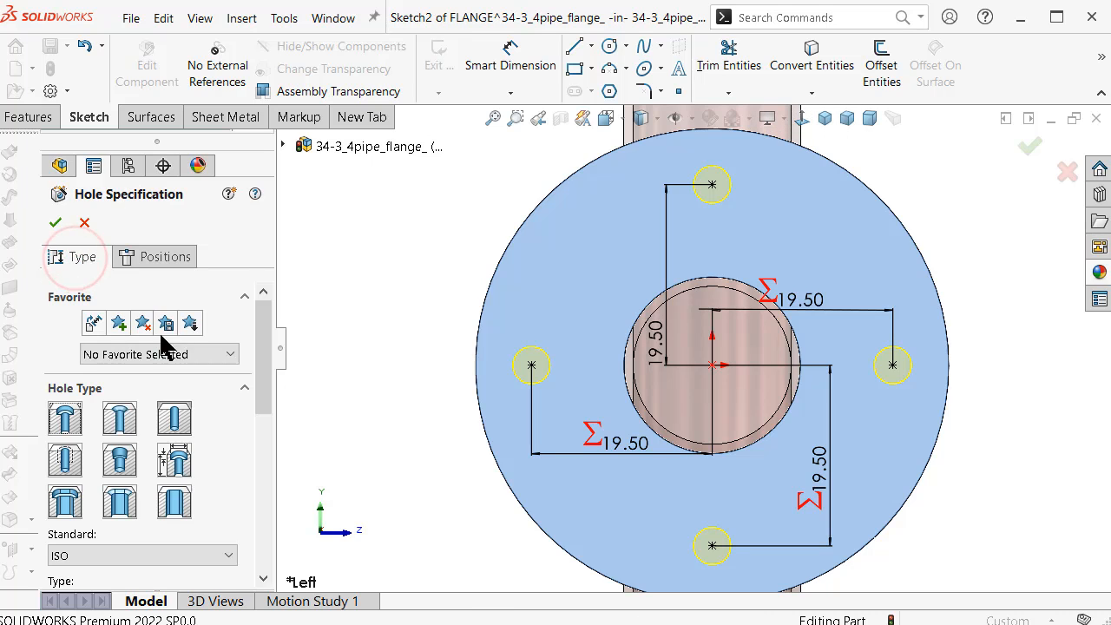
pyautogui.moveTo(266, 342); pyautogui.dragTo(264, 456)
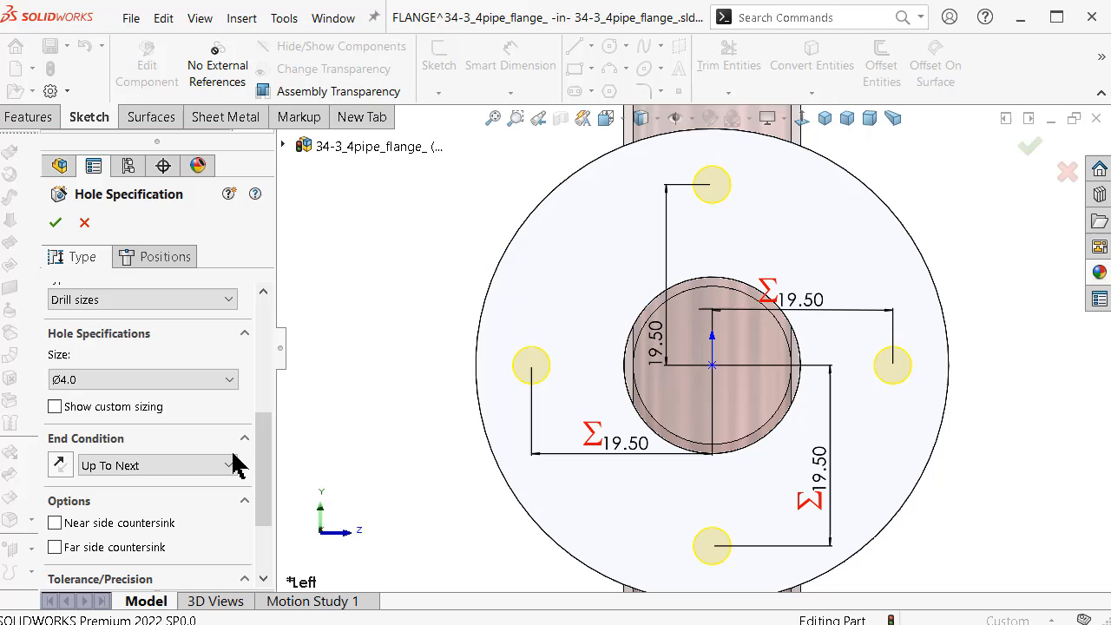
pyautogui.click(824, 121)
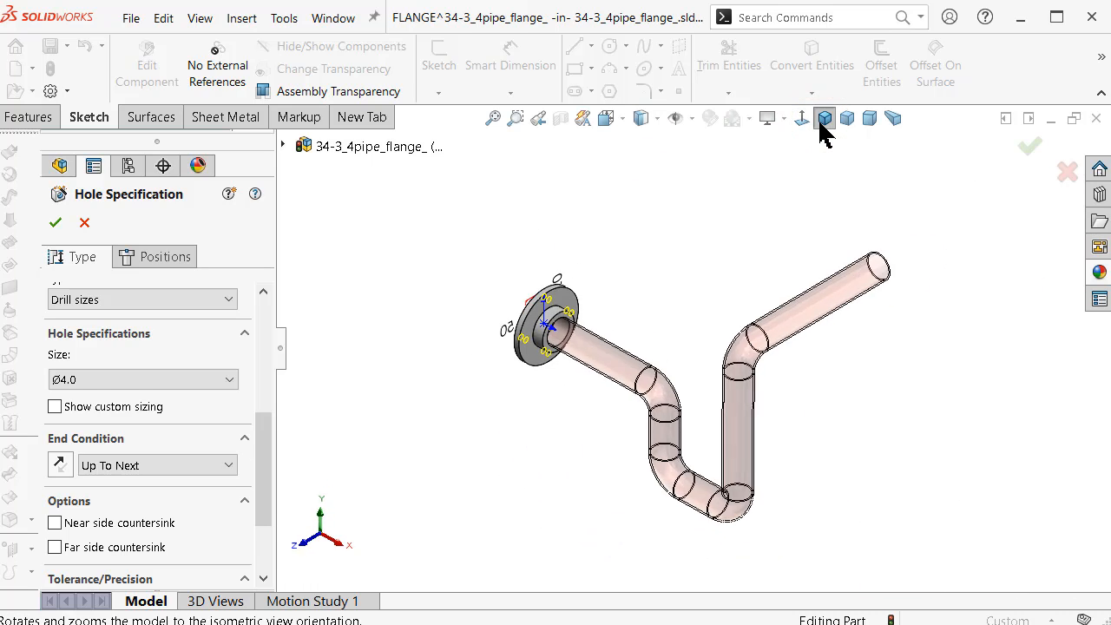
pyautogui.click(1028, 153)
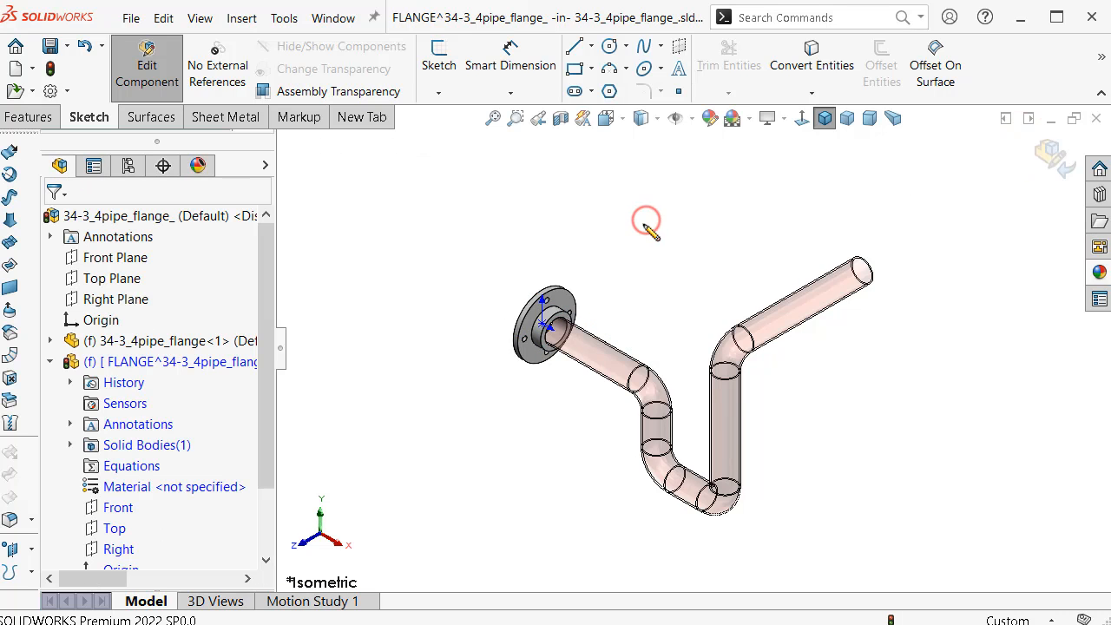
# Fillet the flange's outer rim face and the hub's outer cylindrical face with a 0.5 mm radius.
pyautogui.scroll(-6, 496, 288)
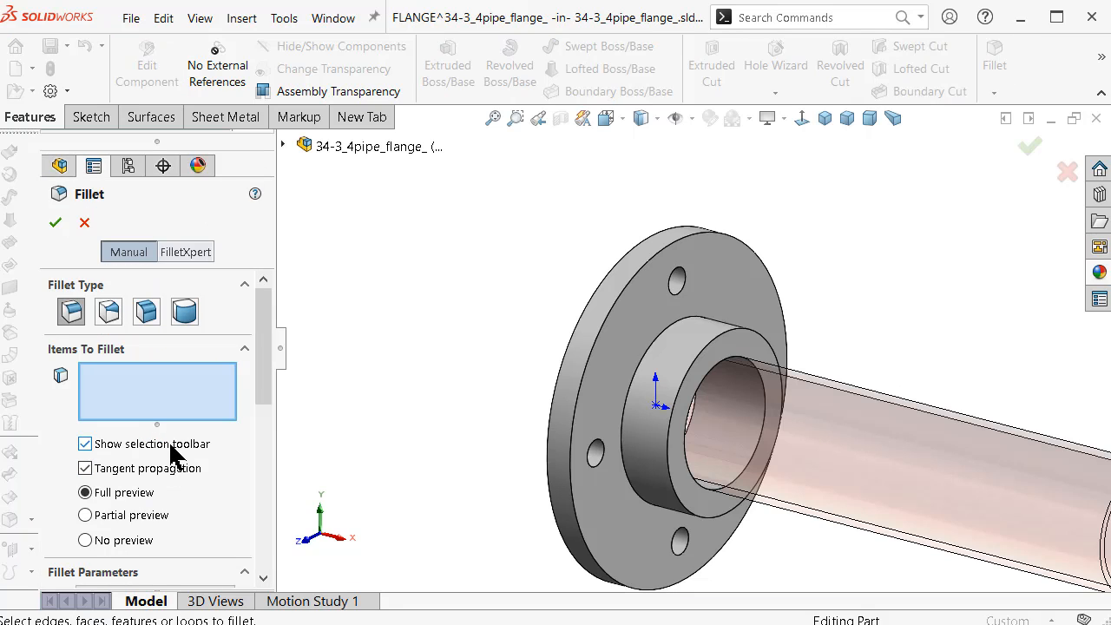
pyautogui.moveTo(264, 363); pyautogui.dragTo(267, 469)
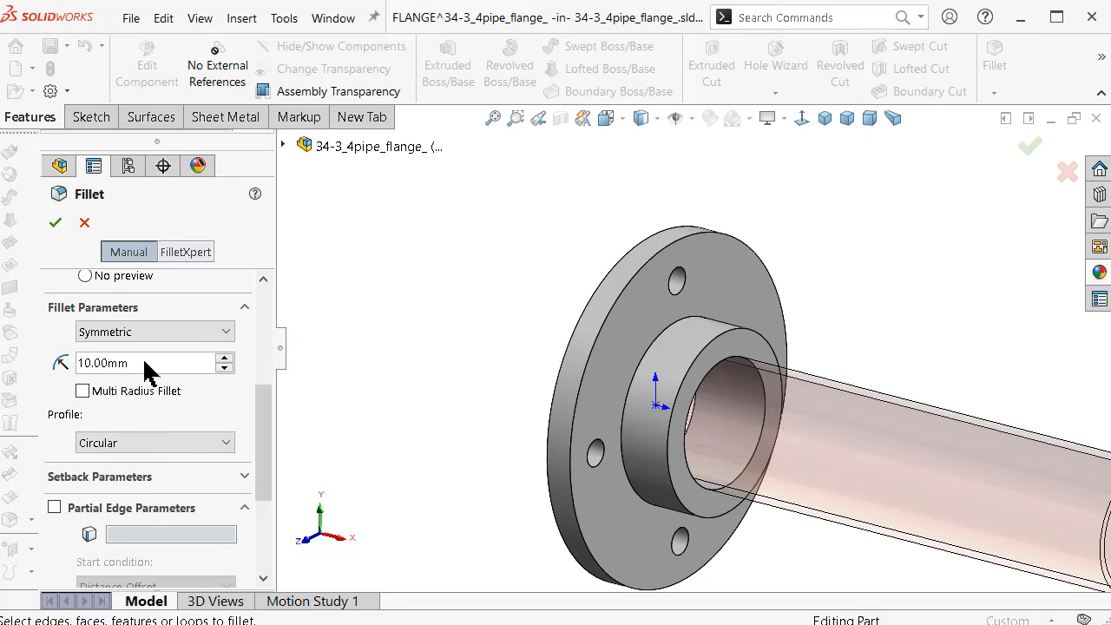
pyautogui.doubleClick(115, 363)
pyautogui.write('0.5')
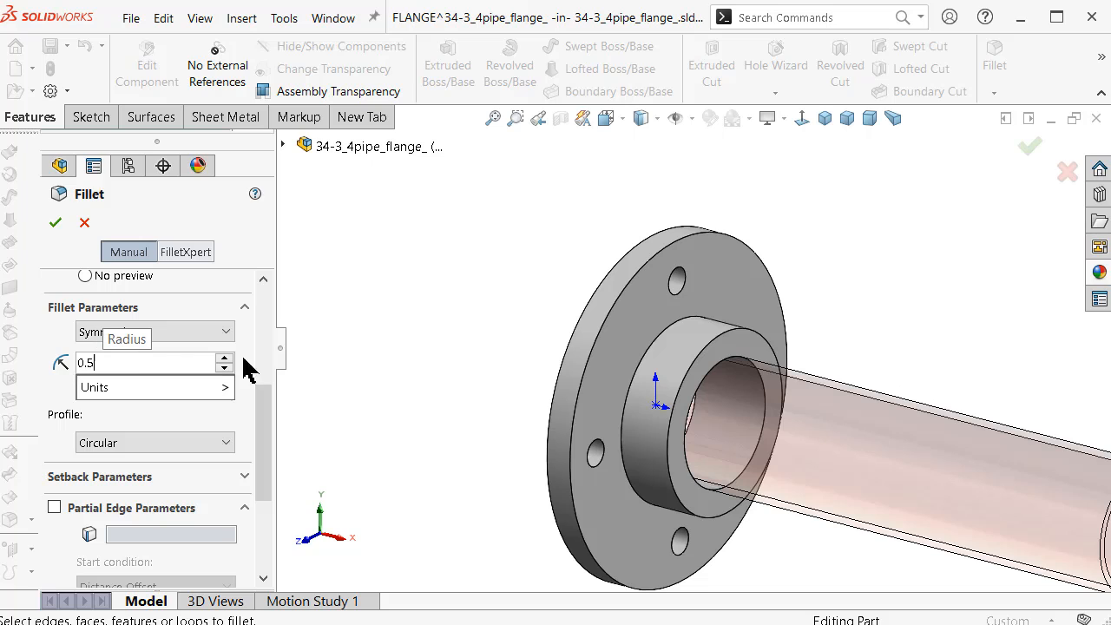
pyautogui.click(440, 207)
pyautogui.click(625, 282)
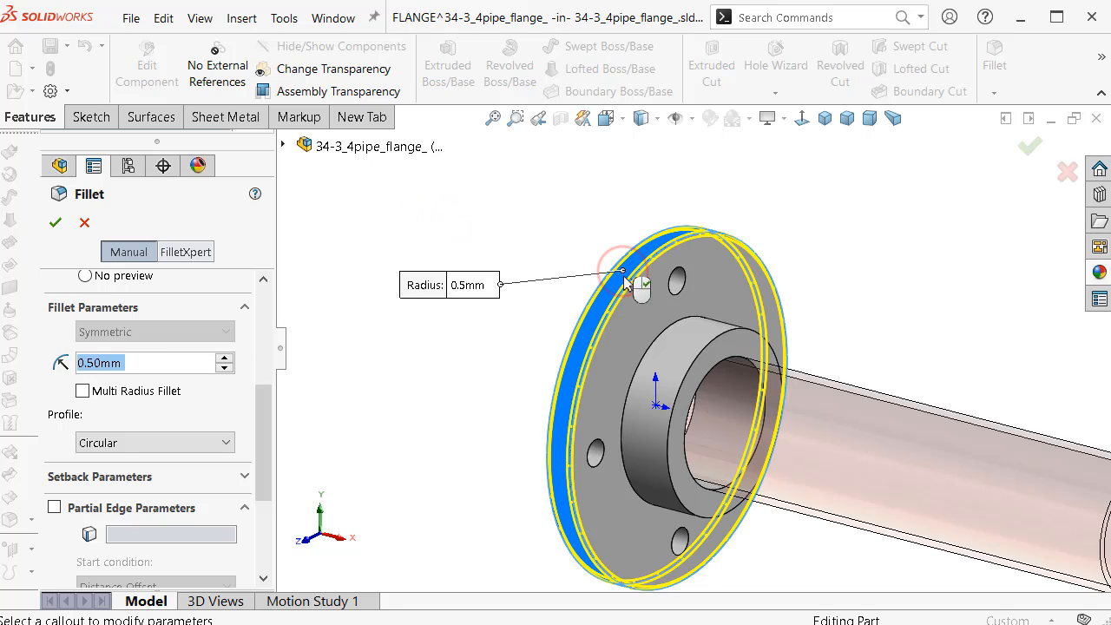
pyautogui.click(684, 343)
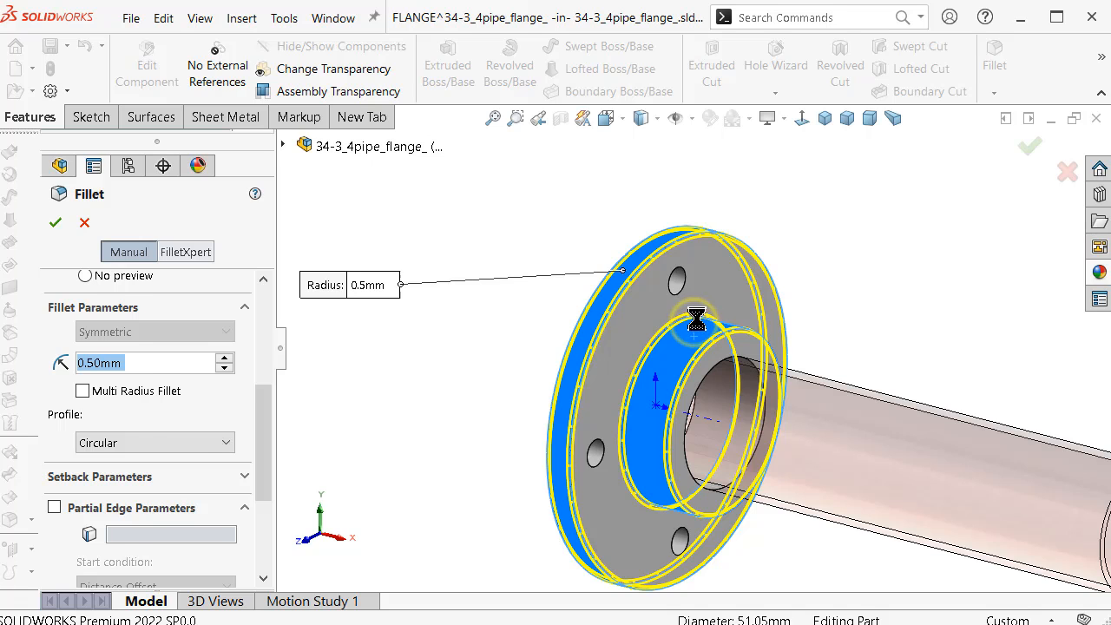
pyautogui.rightClick(697, 328)
# Finish editing the flange, return to the assembly and place a copy of the flange beside the original.
pyautogui.scroll(3, 794, 323)
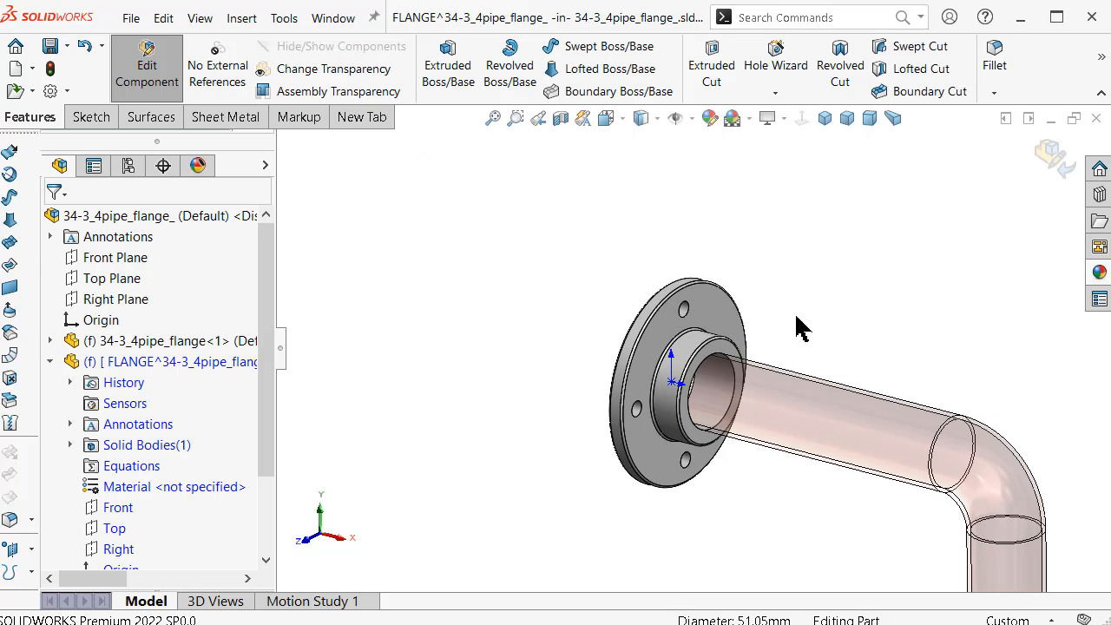
pyautogui.click(1062, 163)
pyautogui.moveTo(922, 303); pyautogui.dragTo(733, 382, button='middle')
pyautogui.scroll(2, 734, 382)
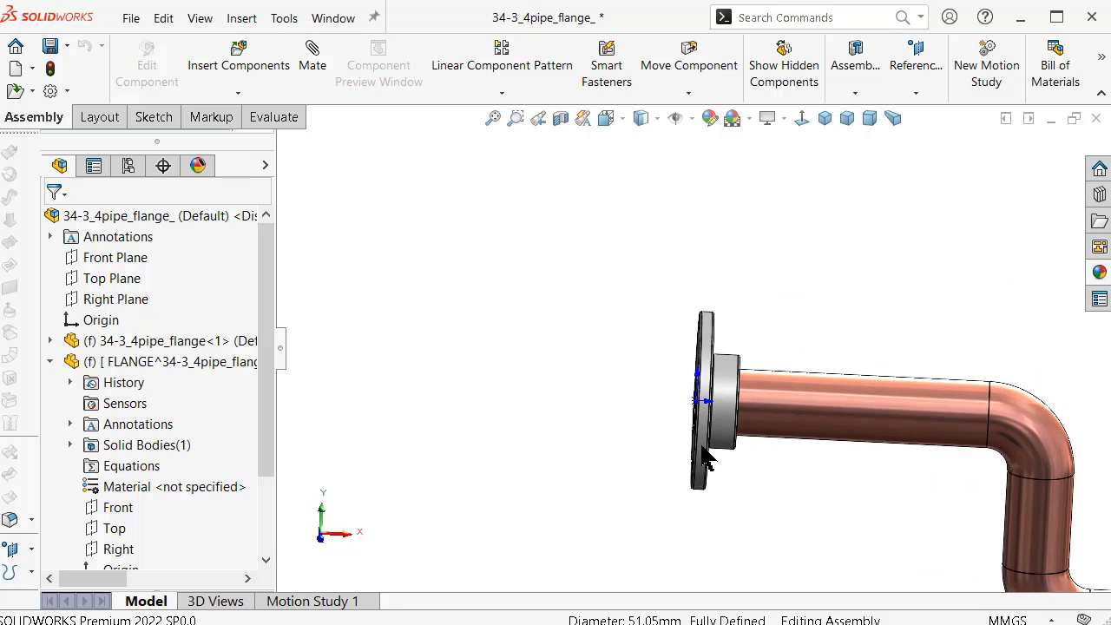
pyautogui.keyDown('ctrl'); pyautogui.moveTo(713, 397); pyautogui.dragTo(673, 379); pyautogui.keyUp('ctrl')
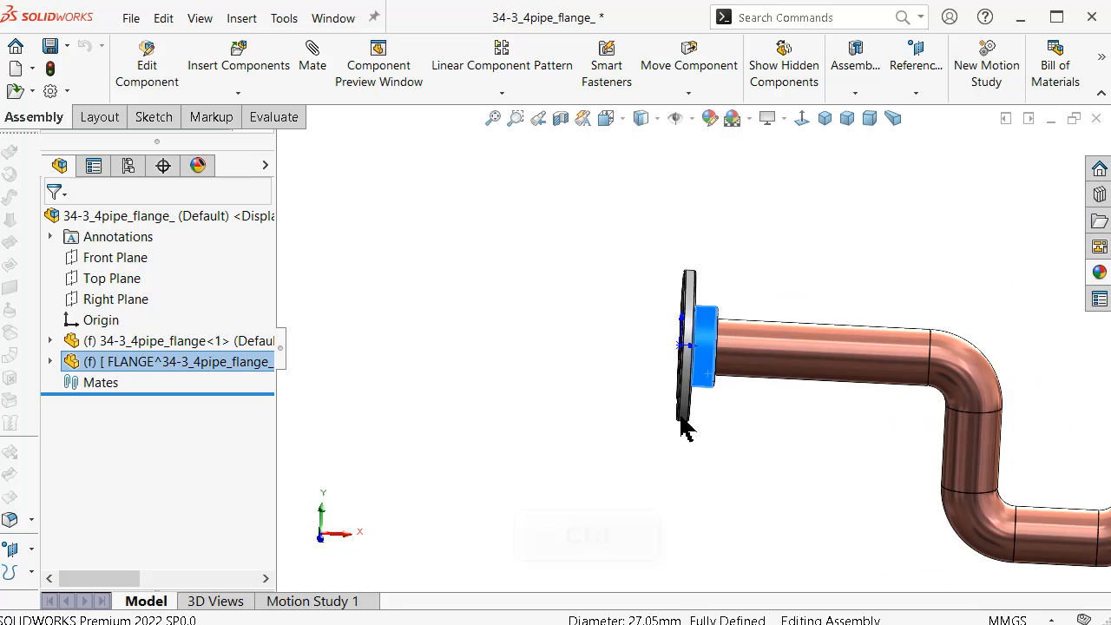
pyautogui.keyDown('ctrl'); pyautogui.moveTo(706, 372); pyautogui.dragTo(565, 308); pyautogui.keyUp('ctrl')
pyautogui.scroll(1, 640, 334)
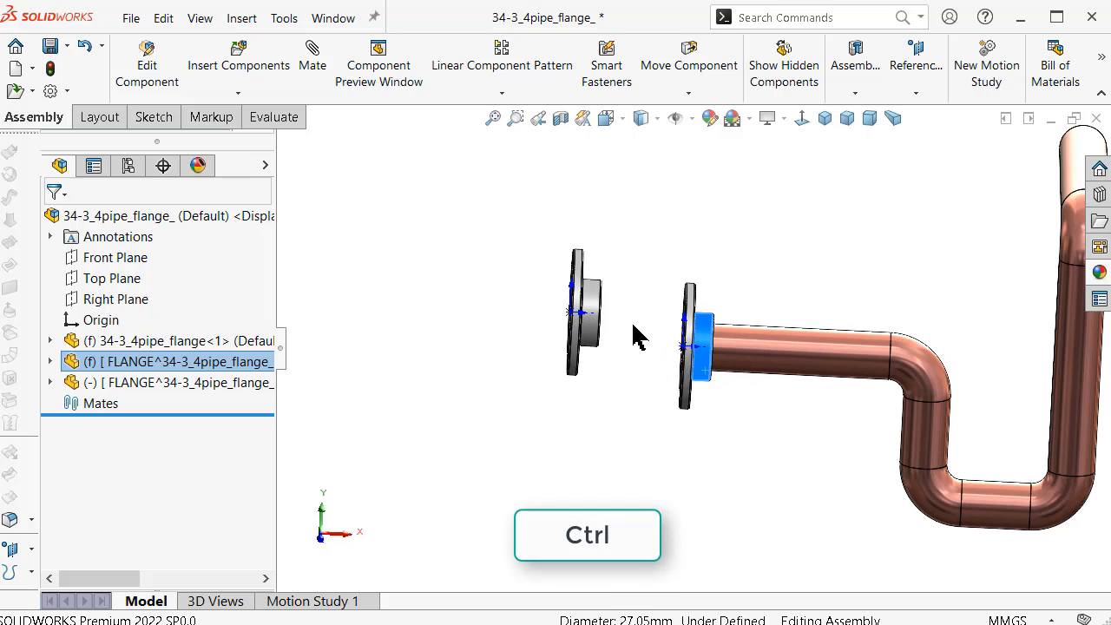
# Mate the copied flange's bore concentric with the axis of the pipe's free end, flipping the mate alignment.
pyautogui.scroll(-5, 579, 322)
pyautogui.moveTo(587, 322); pyautogui.dragTo(615, 318, button='middle')
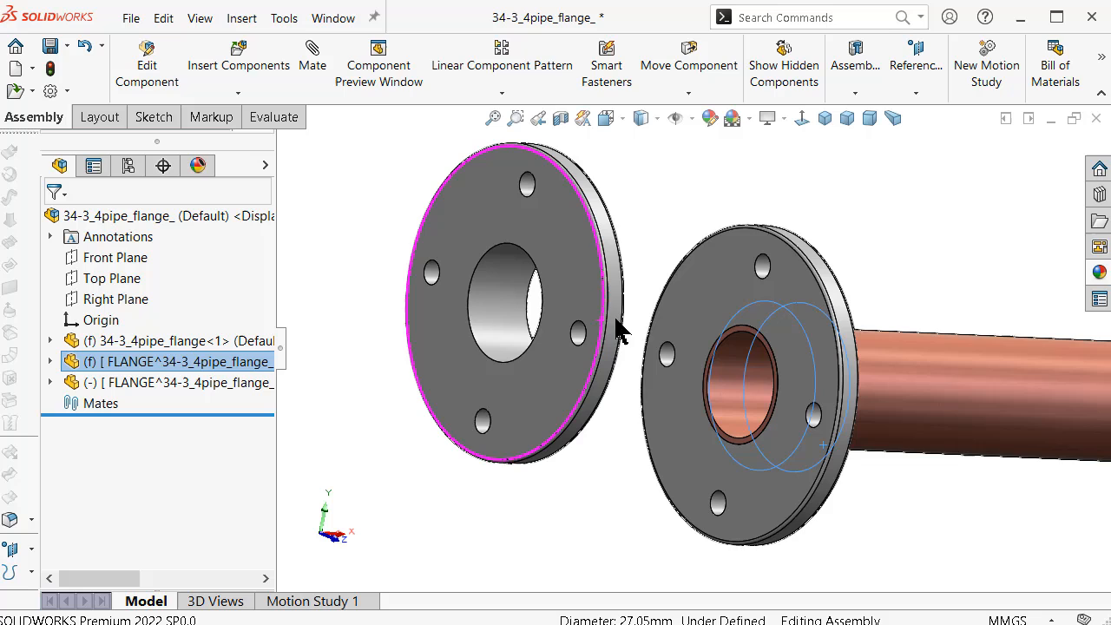
pyautogui.click(482, 323)
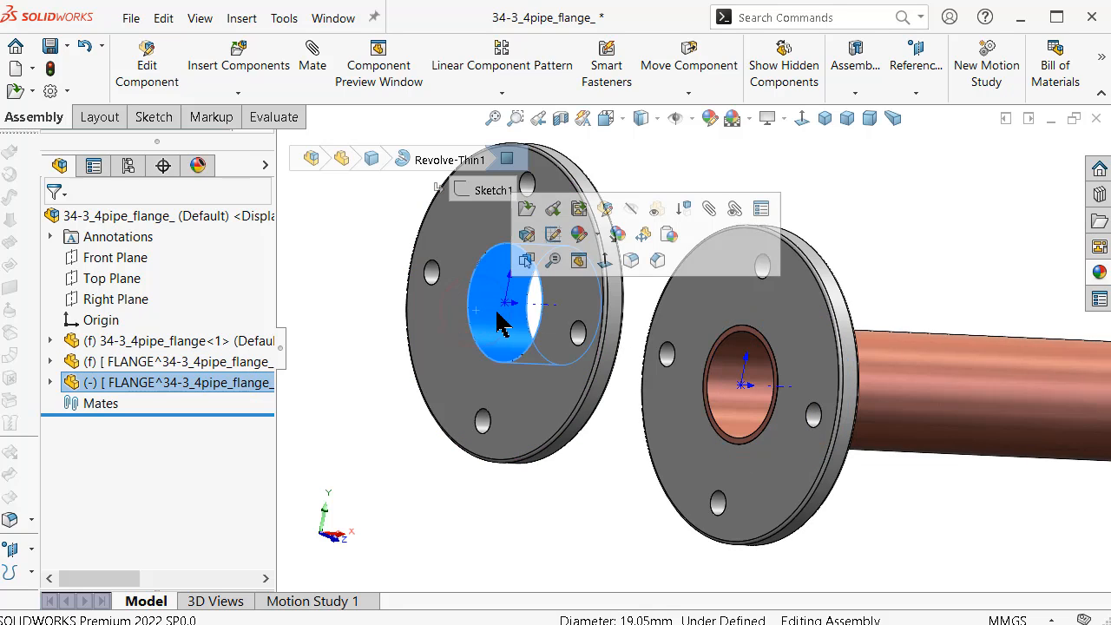
pyautogui.click(712, 219)
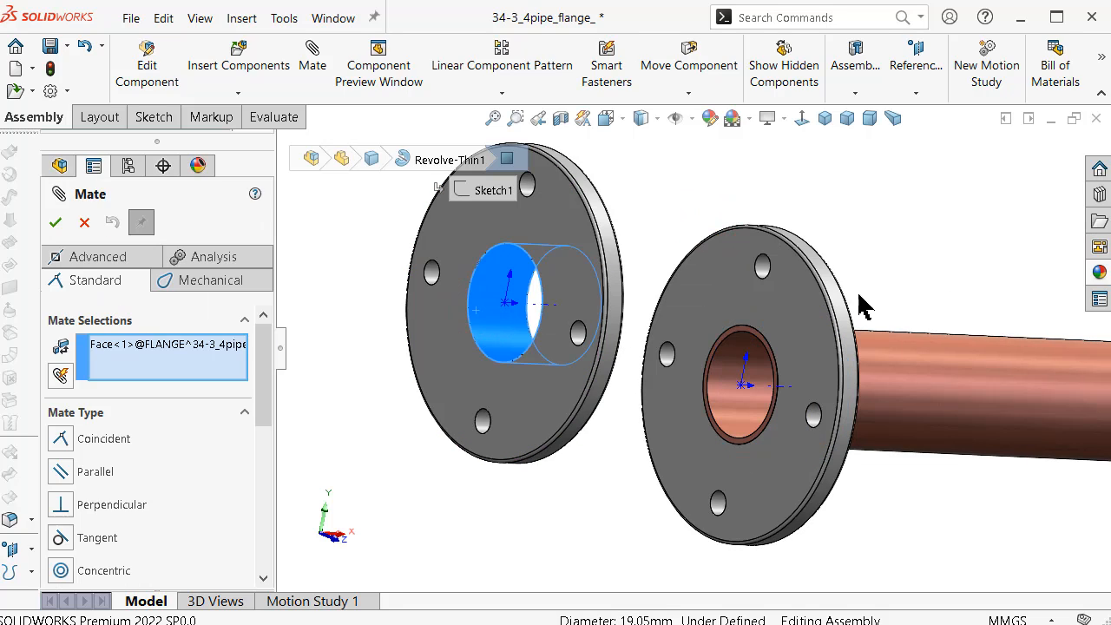
pyautogui.scroll(4, 829, 280)
pyautogui.moveTo(868, 245); pyautogui.dragTo(780, 186, button='middle')
pyautogui.click(774, 182)
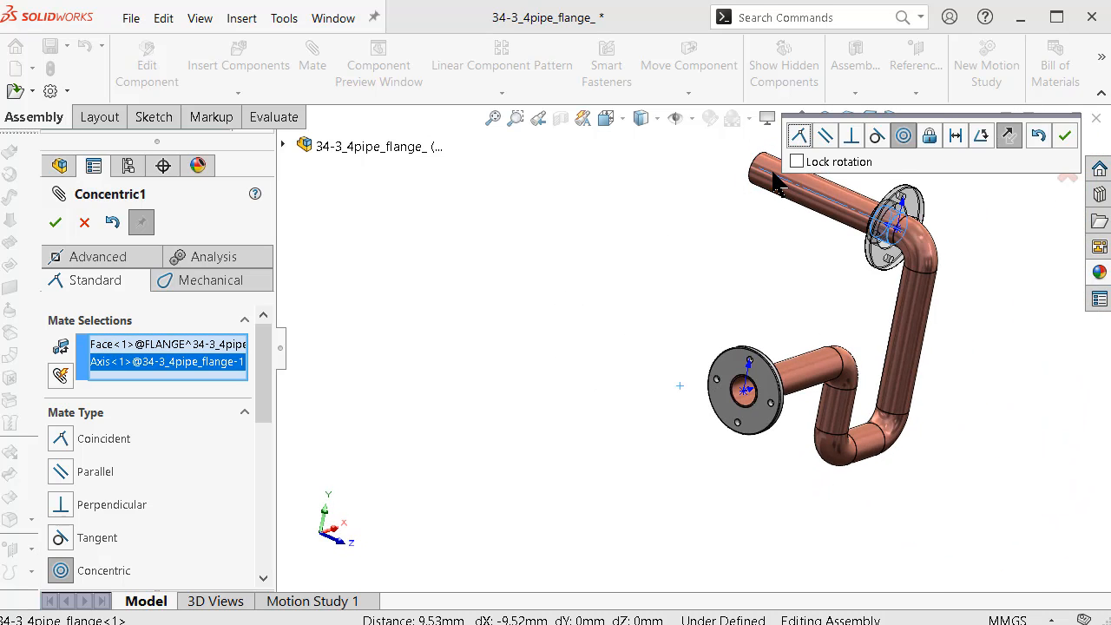
pyautogui.scroll(-5, 866, 224)
pyautogui.moveTo(860, 214); pyautogui.dragTo(878, 232, button='middle')
pyautogui.click(1014, 137)
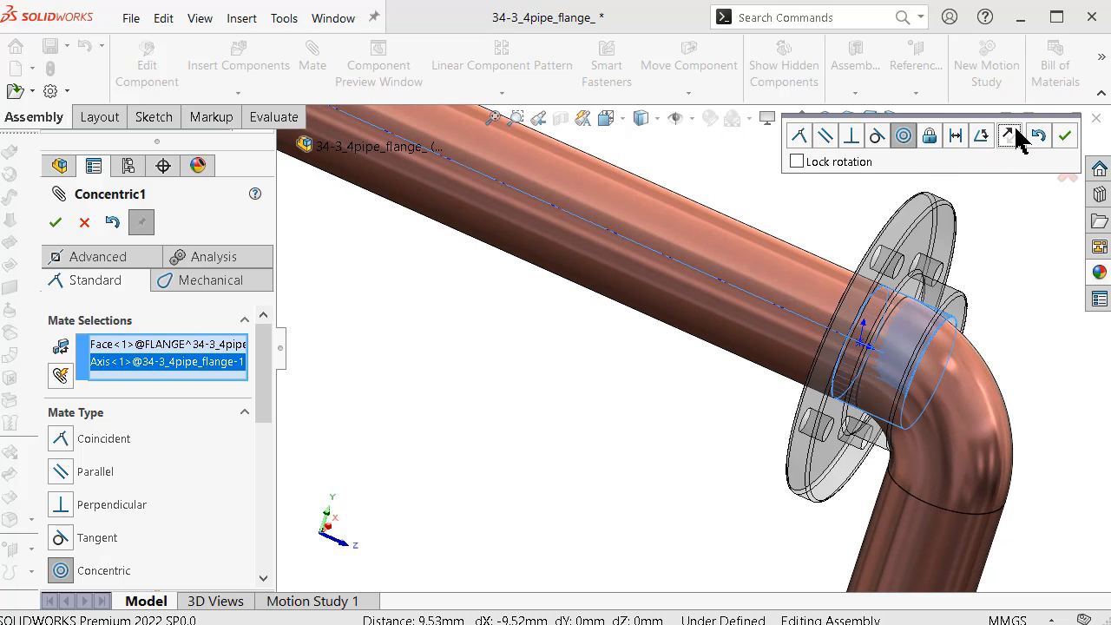
pyautogui.click(1065, 137)
# Mate the copied flange's flat back face coincident with the pipe's end face and finish mating.
pyautogui.moveTo(1066, 148); pyautogui.dragTo(917, 243, button='middle')
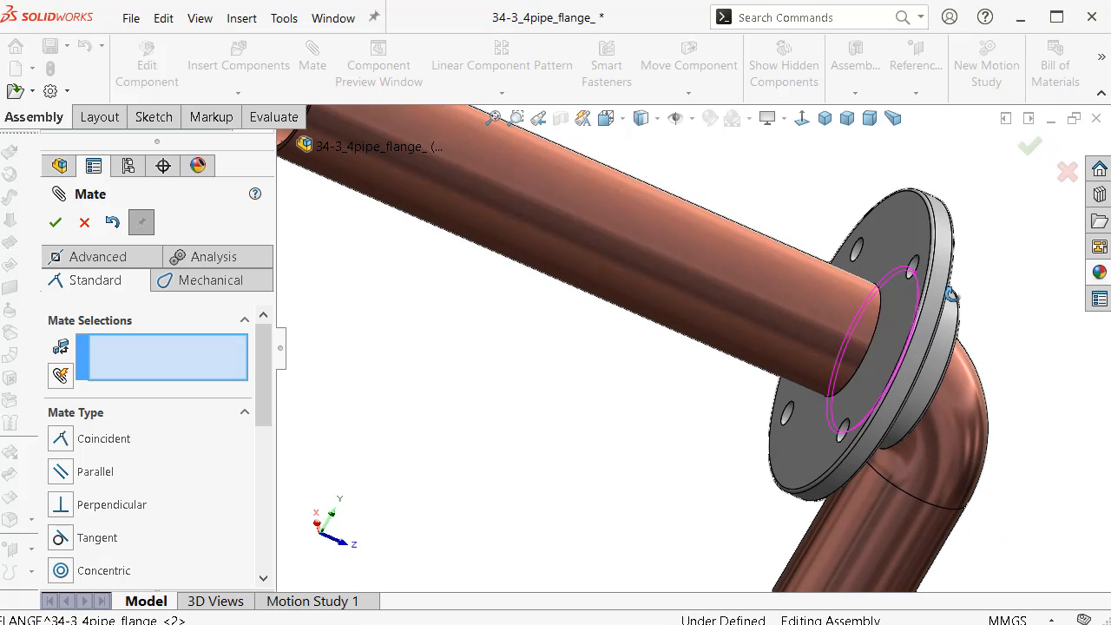
pyautogui.click(912, 232)
pyautogui.scroll(5, 746, 257)
pyautogui.scroll(-10, 521, 234)
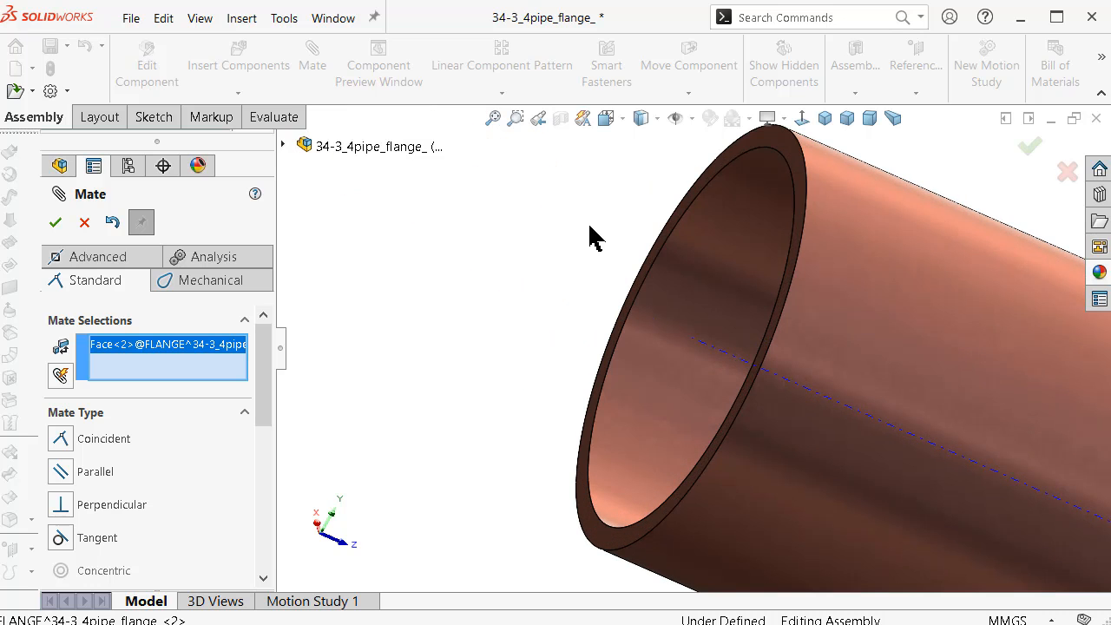
pyautogui.click(798, 171)
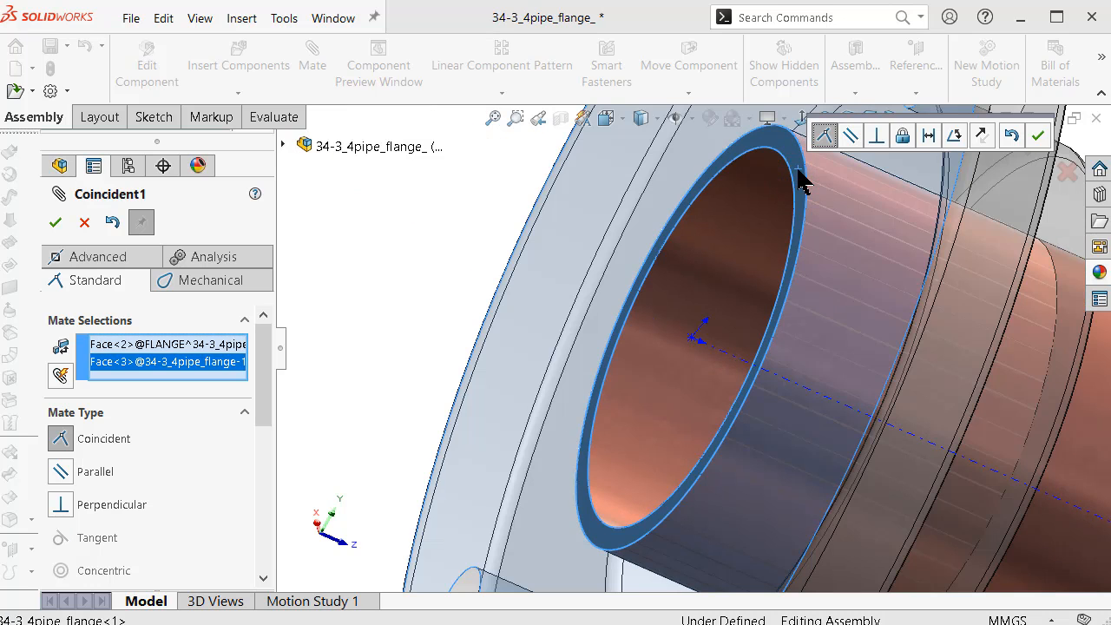
pyautogui.rightClick(798, 171)
pyautogui.scroll(5, 823, 198)
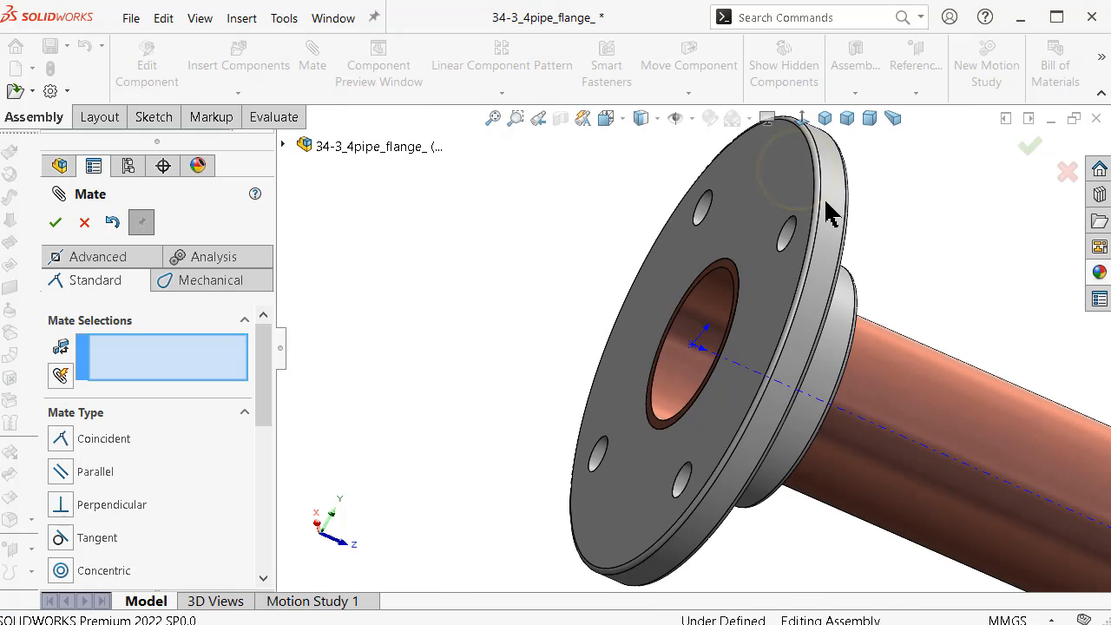
pyautogui.click(1025, 148)
# Show the assembly in isometric view and hide the origins.
pyautogui.scroll(3, 915, 250)
pyautogui.moveTo(915, 251); pyautogui.dragTo(732, 216, button='middle')
pyautogui.click(825, 118)
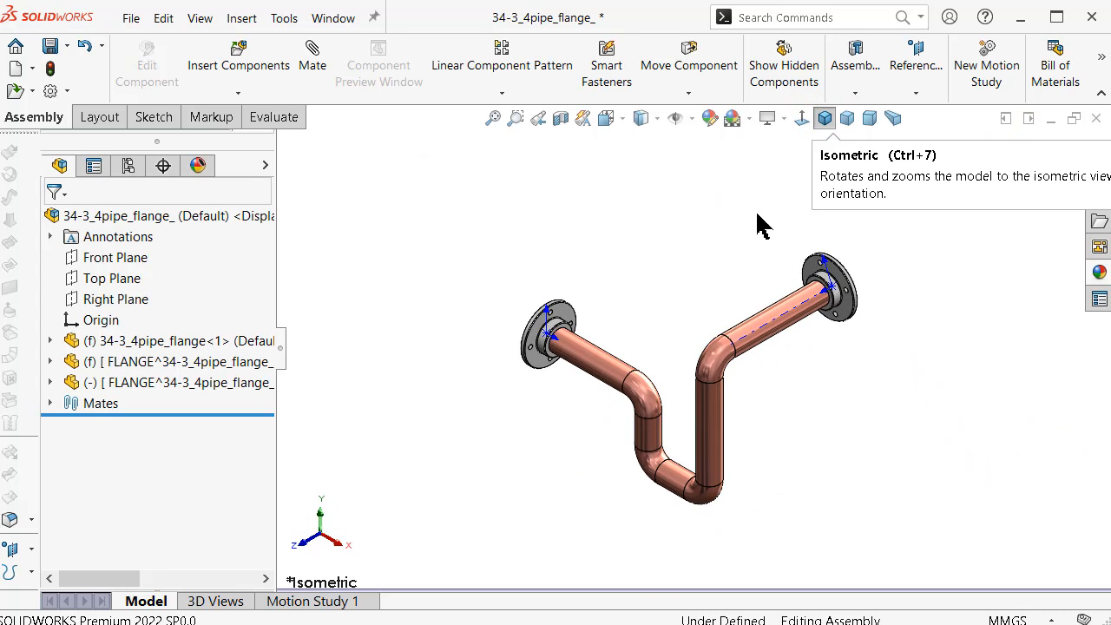
pyautogui.scroll(-2, 735, 255)
pyautogui.scroll(-1, 717, 448)
pyautogui.scroll(1, 717, 461)
pyautogui.scroll(-1, 717, 465)
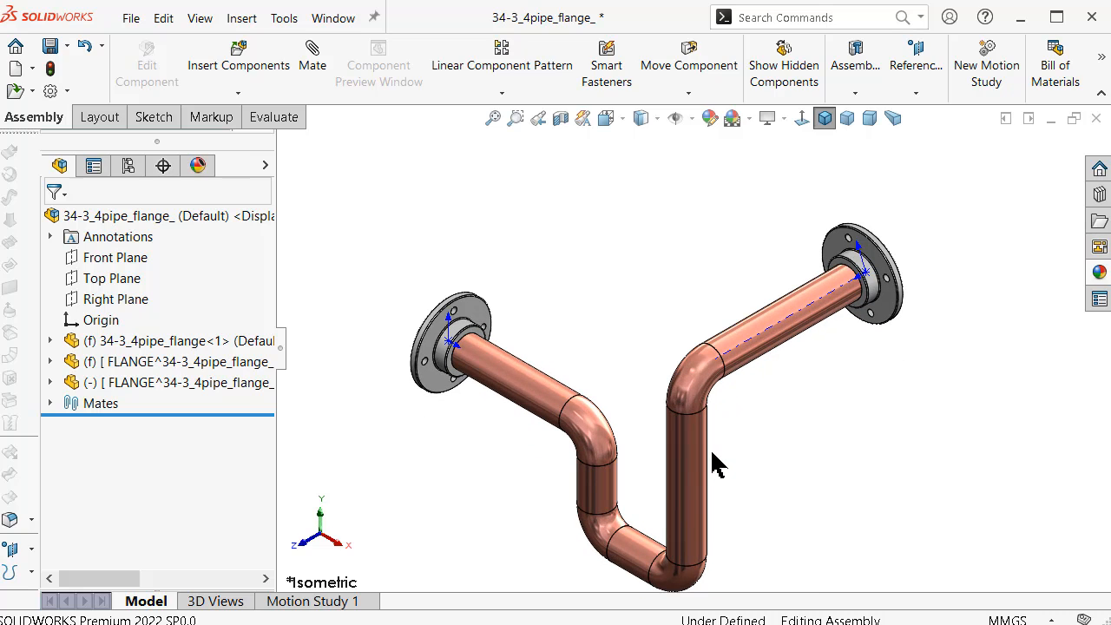
pyautogui.click(690, 118)
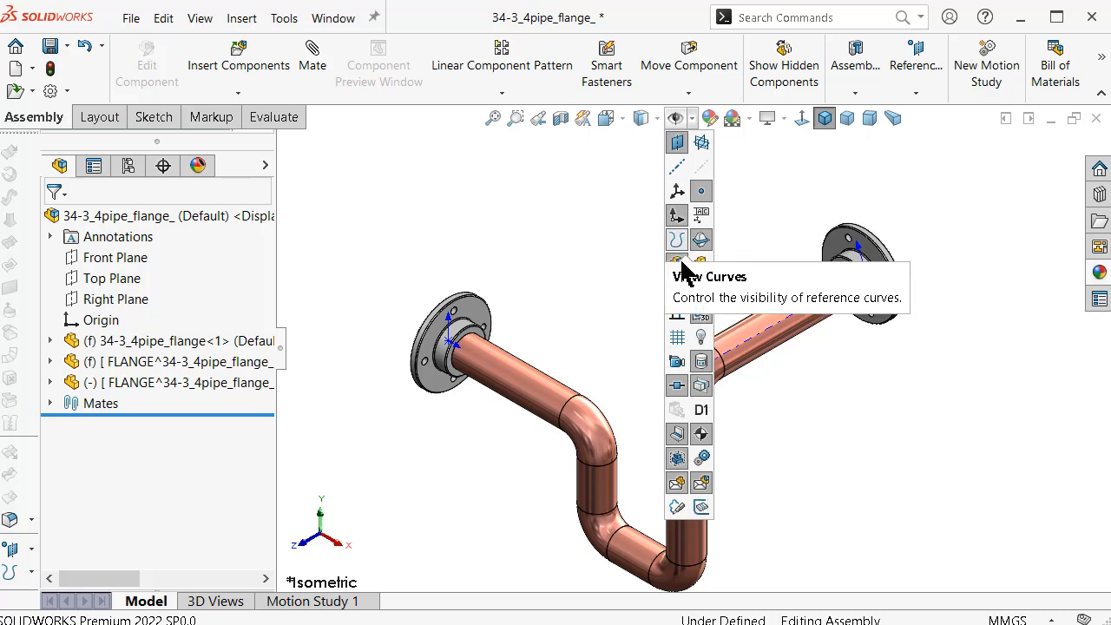
pyautogui.click(569, 208)
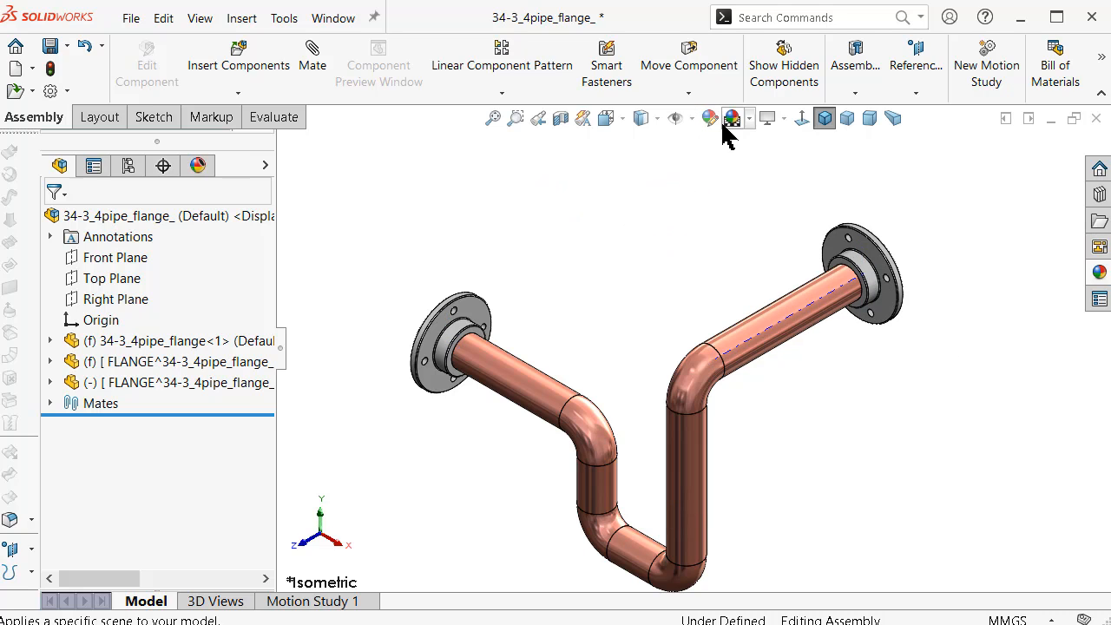
# Rotate the copied flange about the pipe axis to check its remaining freedom of movement.
pyautogui.click(691, 119)
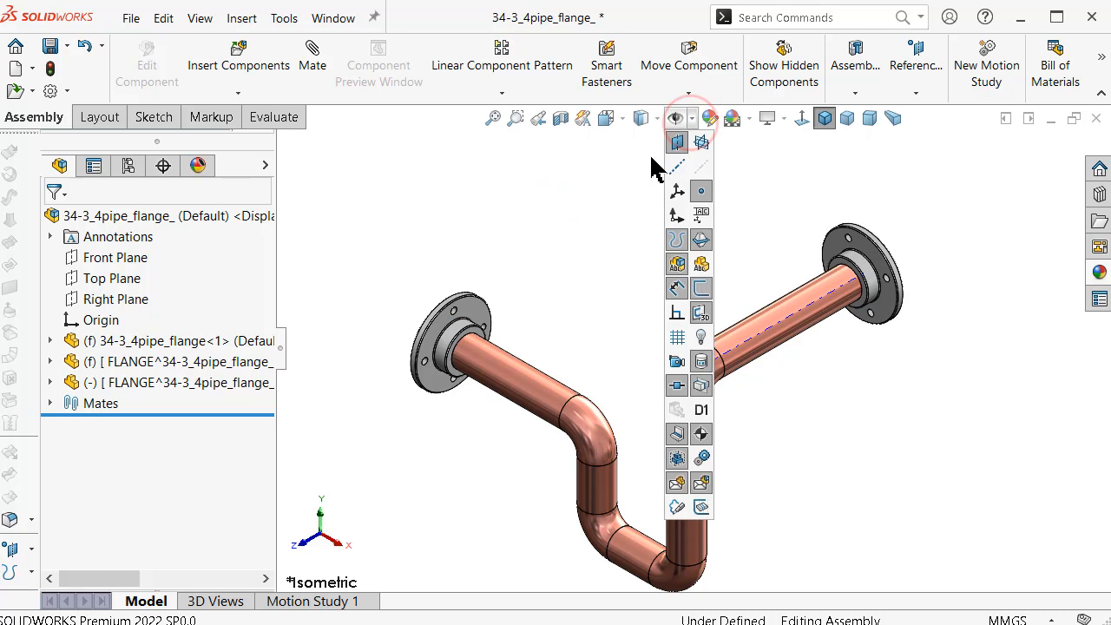
pyautogui.click(604, 186)
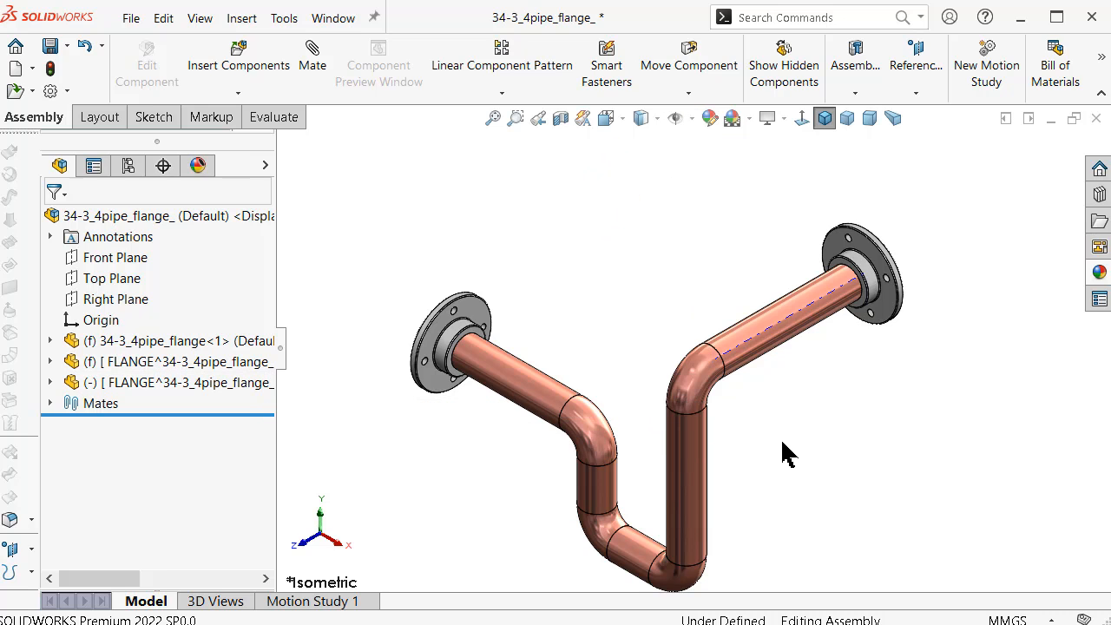
pyautogui.moveTo(781, 452); pyautogui.dragTo(773, 419, button='middle')
pyautogui.scroll(-3, 781, 418)
pyautogui.click(765, 169)
pyautogui.scroll(1, 878, 283)
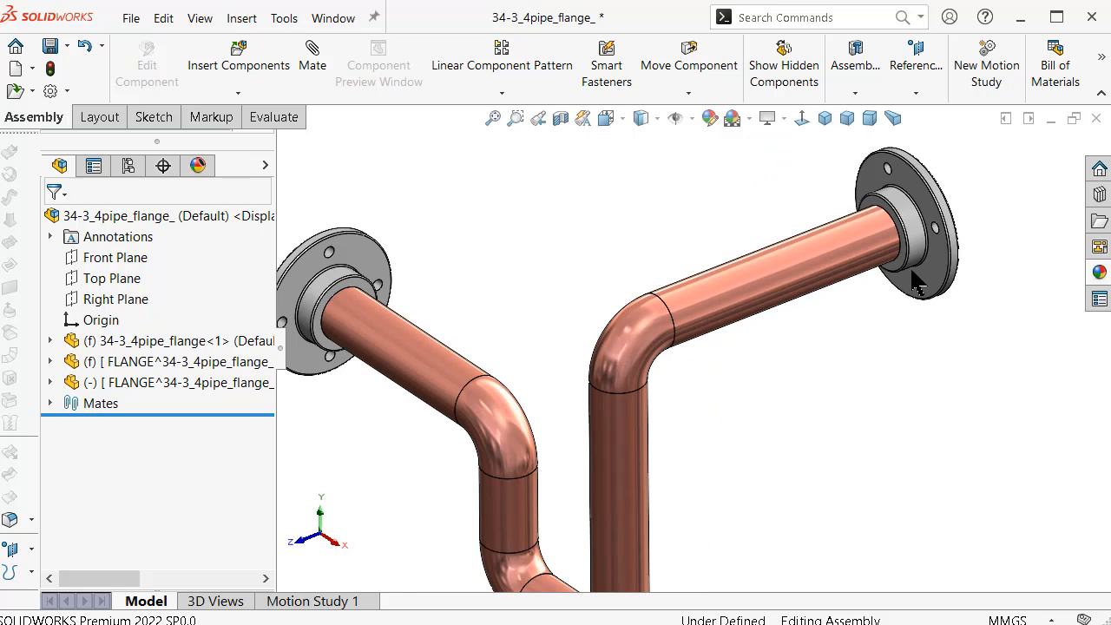
pyautogui.moveTo(936, 278); pyautogui.dragTo(941, 239)
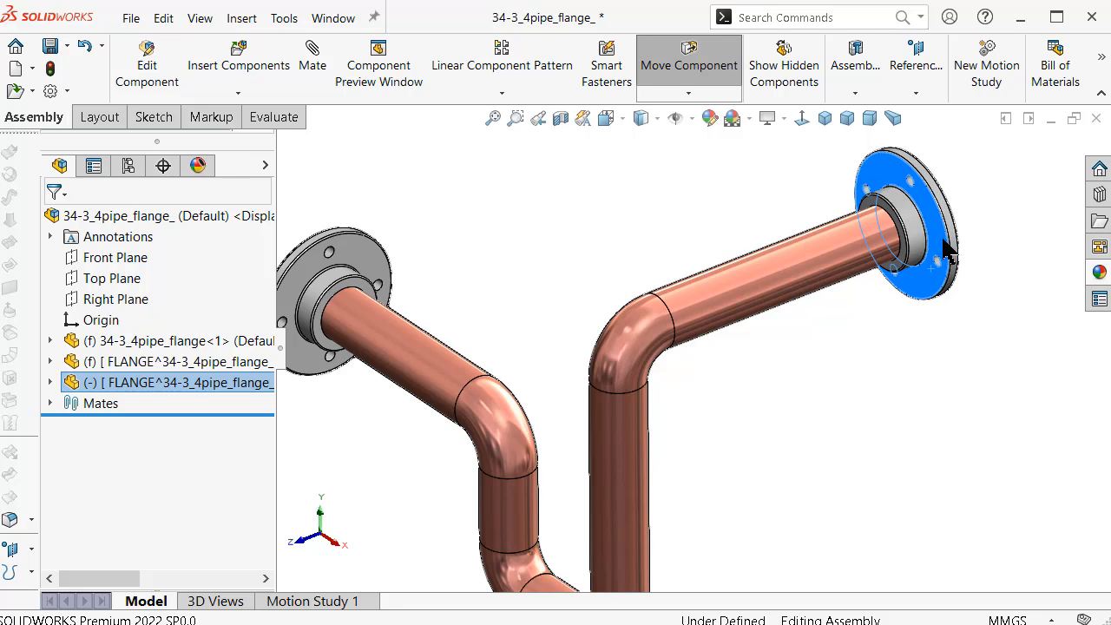
pyautogui.moveTo(935, 293); pyautogui.dragTo(932, 296)
pyautogui.click(896, 391)
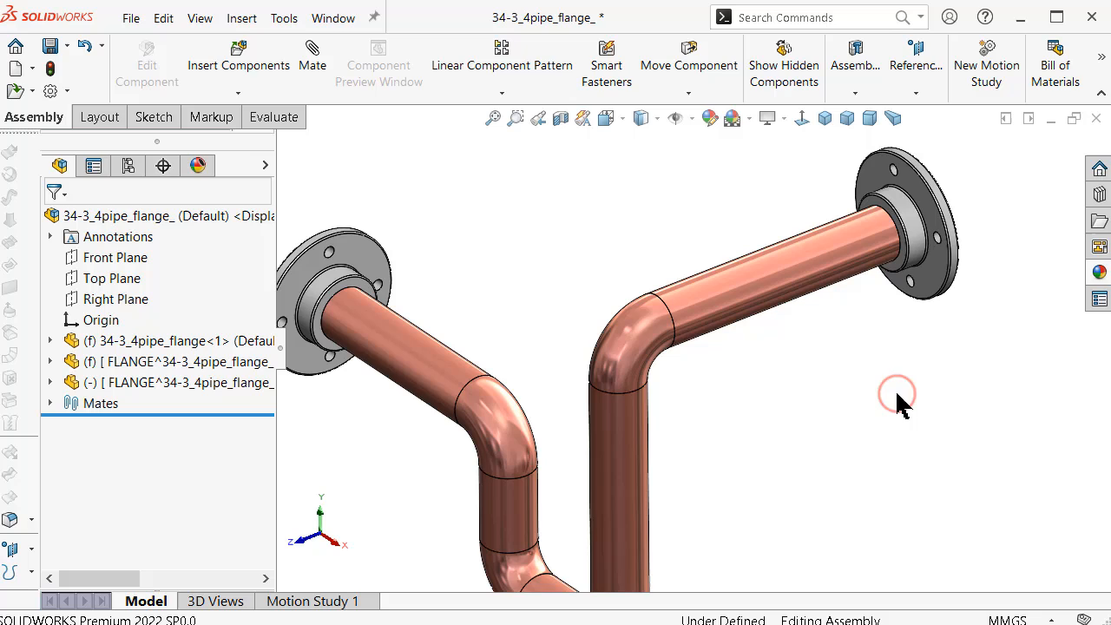
# Mate the copied flange's Front plane parallel to the assembly's Right Plane and finish mating.
pyautogui.click(50, 383)
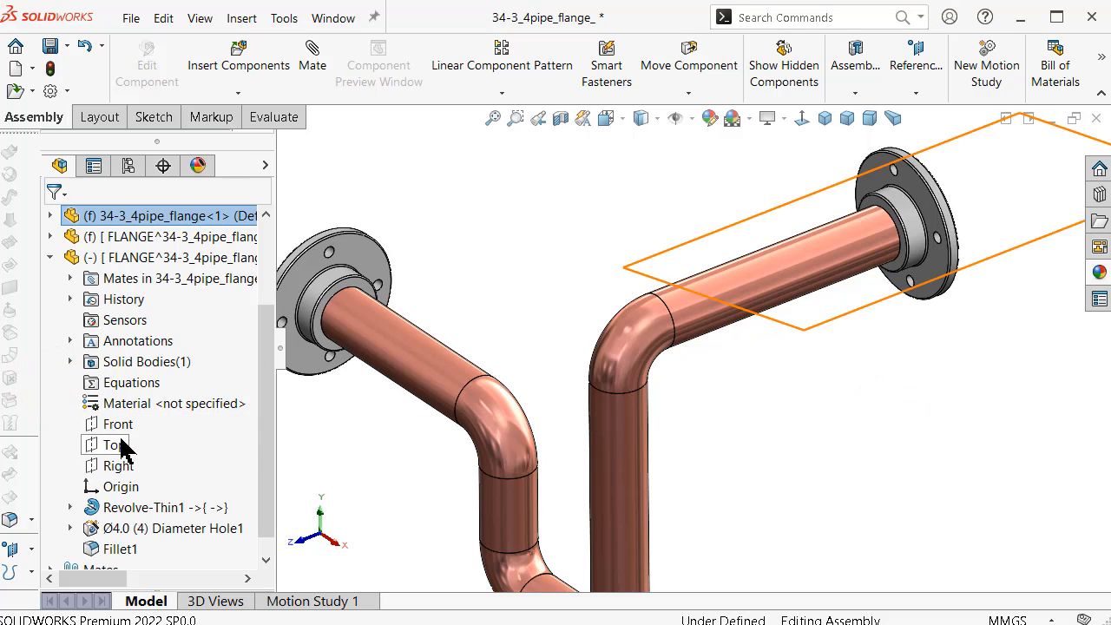
pyautogui.click(119, 428)
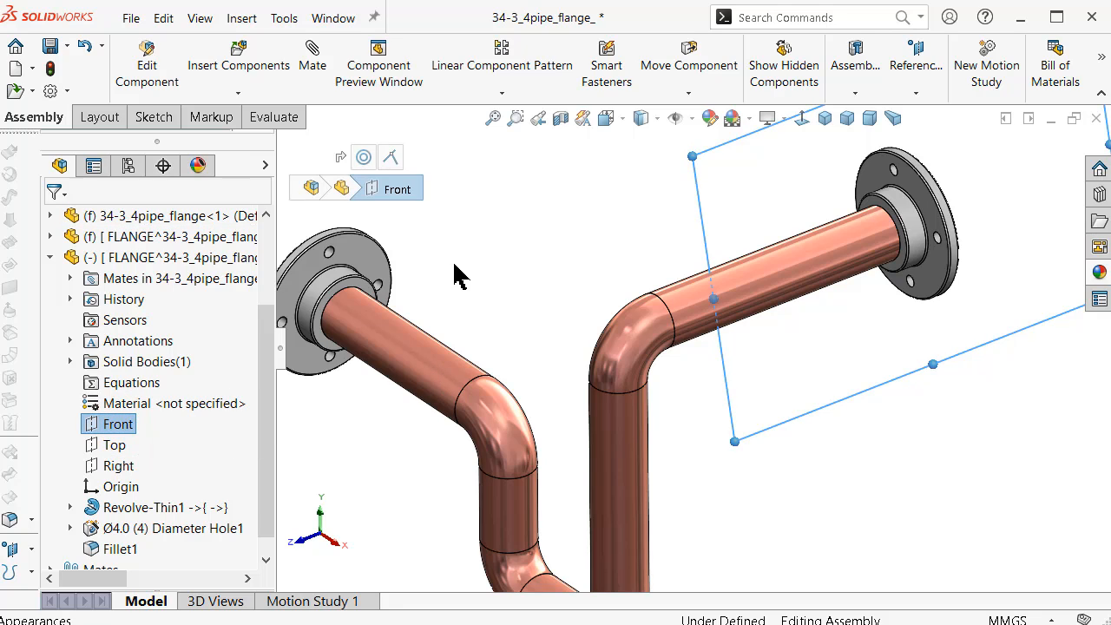
pyautogui.press('f')
pyautogui.click(311, 54)
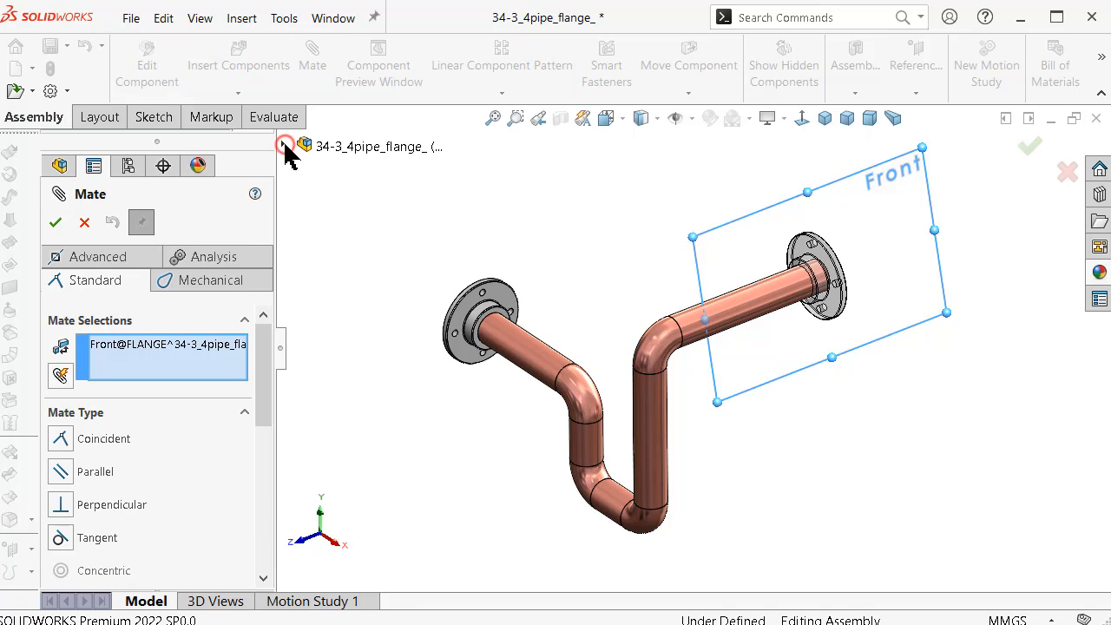
pyautogui.click(283, 145)
pyautogui.scroll(3, 627, 258)
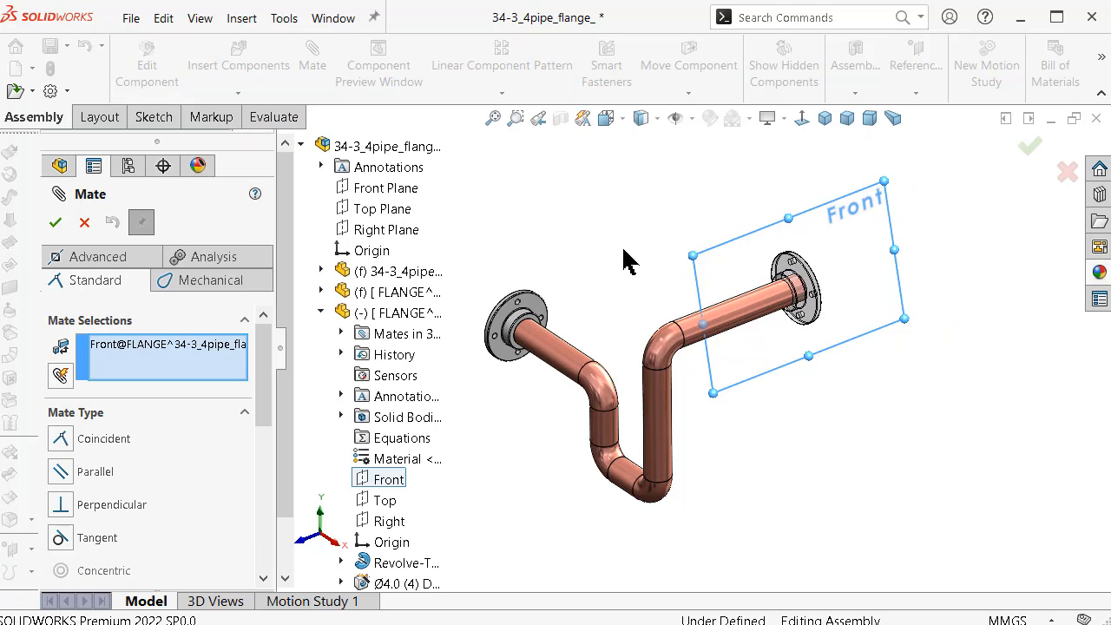
pyautogui.click(386, 230)
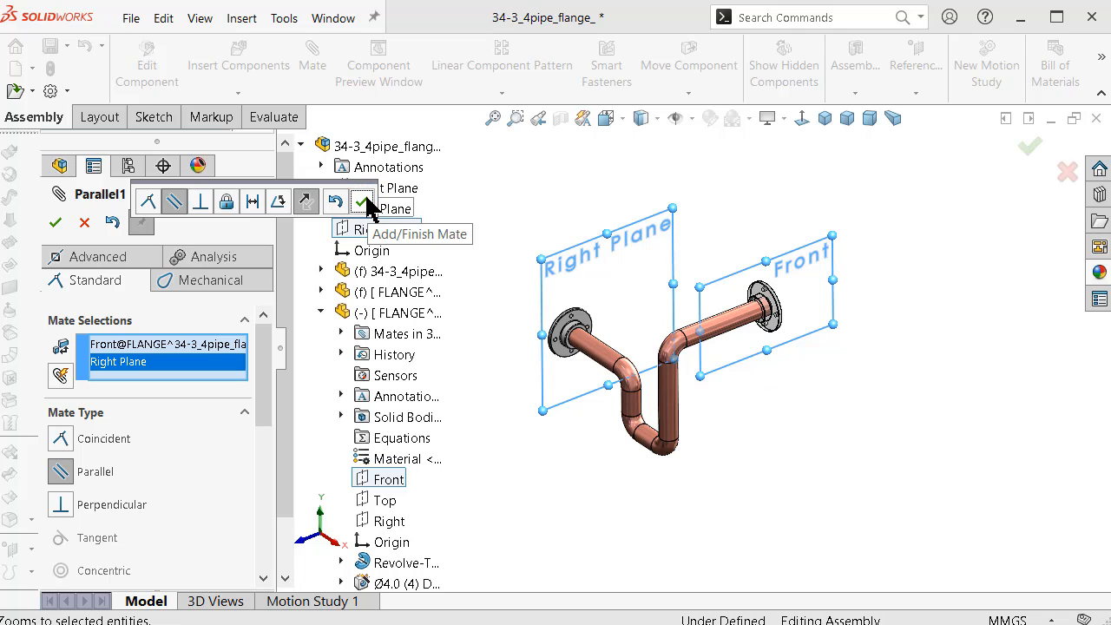
pyautogui.click(362, 203)
pyautogui.click(54, 223)
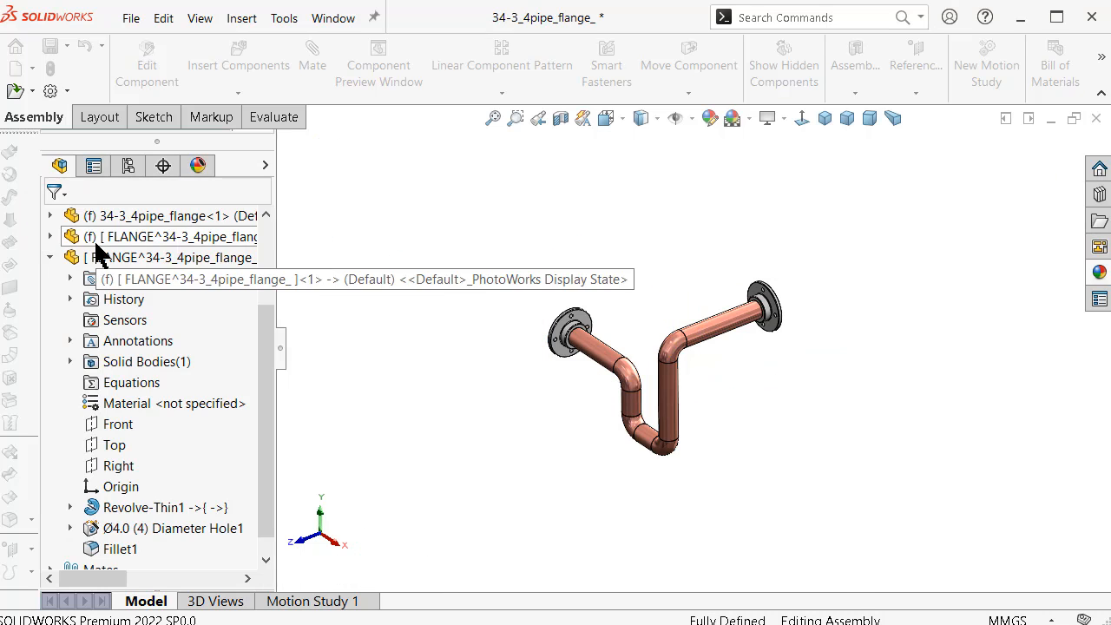
pyautogui.click(49, 259)
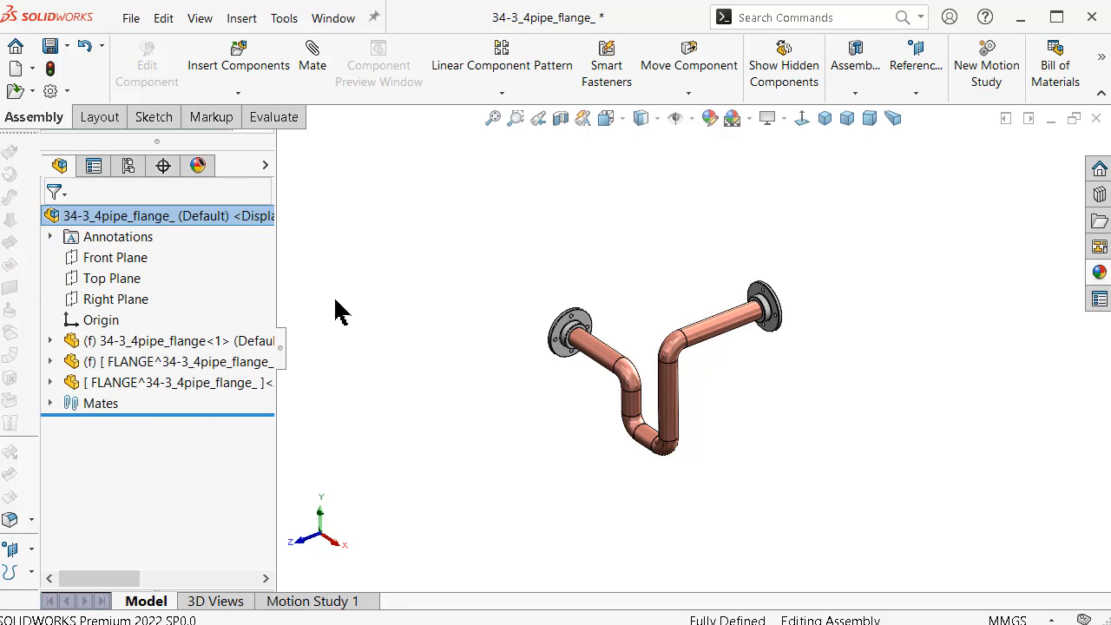
# Examine the finished pipe and flange assembly in dimetric, trimetric and isometric views.
pyautogui.click(532, 202)
pyautogui.scroll(-2, 664, 295)
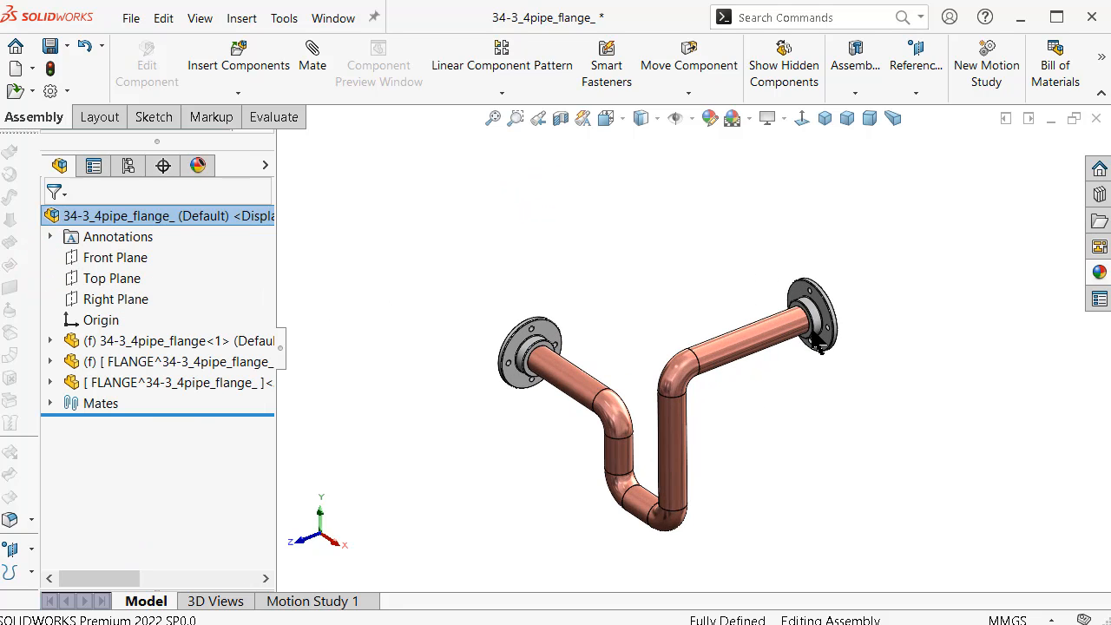
pyautogui.click(820, 342)
pyautogui.click(615, 287)
pyautogui.press('f')
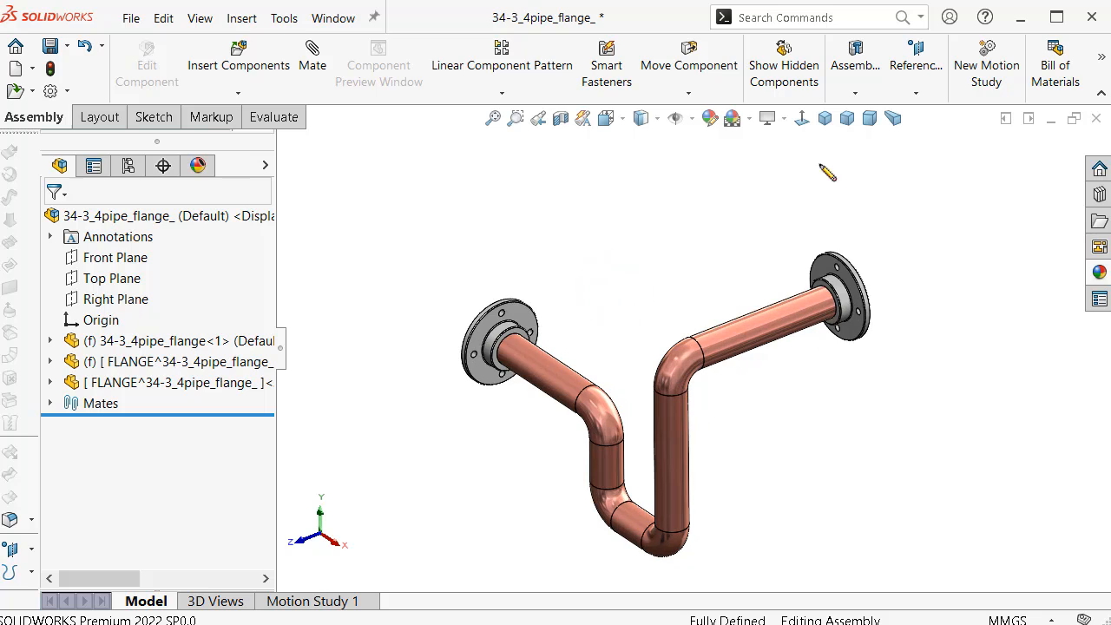
pyautogui.click(867, 122)
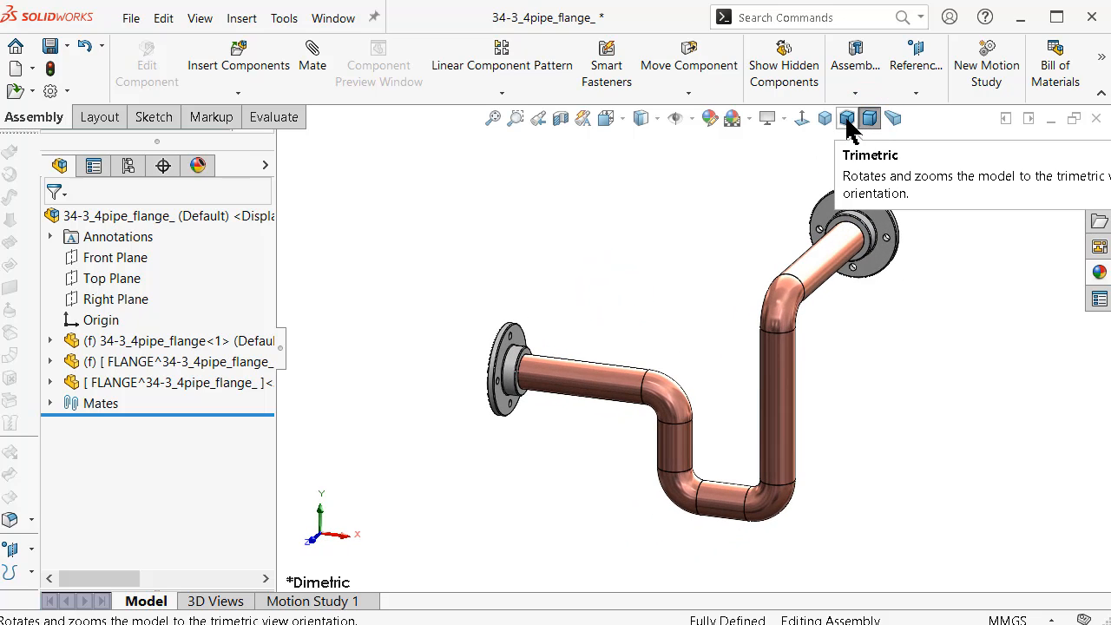
pyautogui.click(848, 121)
pyautogui.click(825, 121)
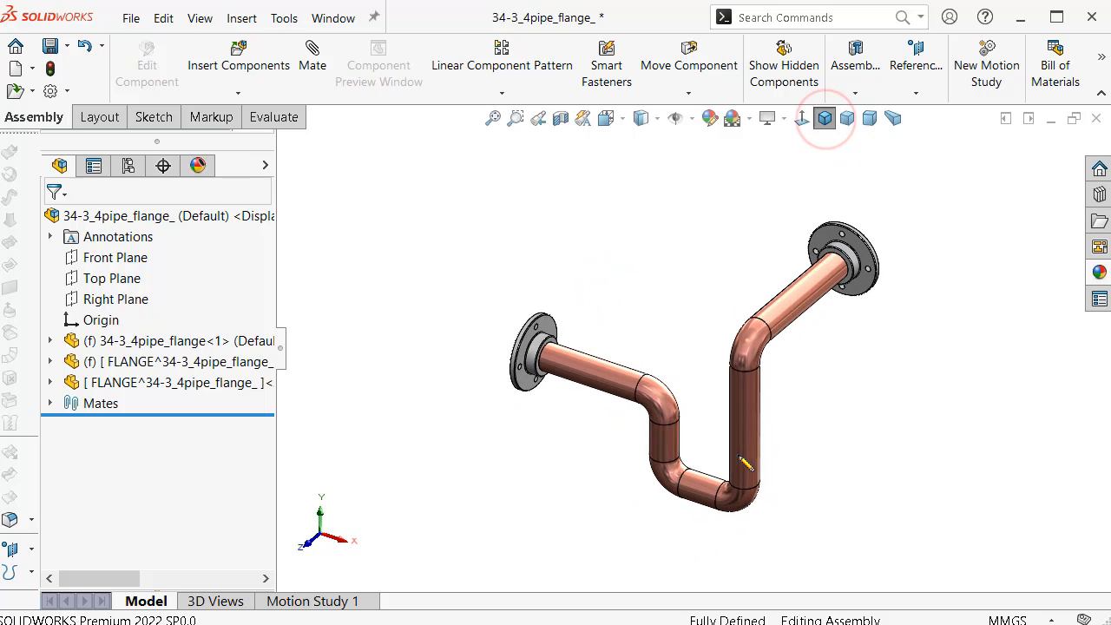
pyautogui.scroll(-3, 719, 387)
pyautogui.scroll(4, 716, 364)
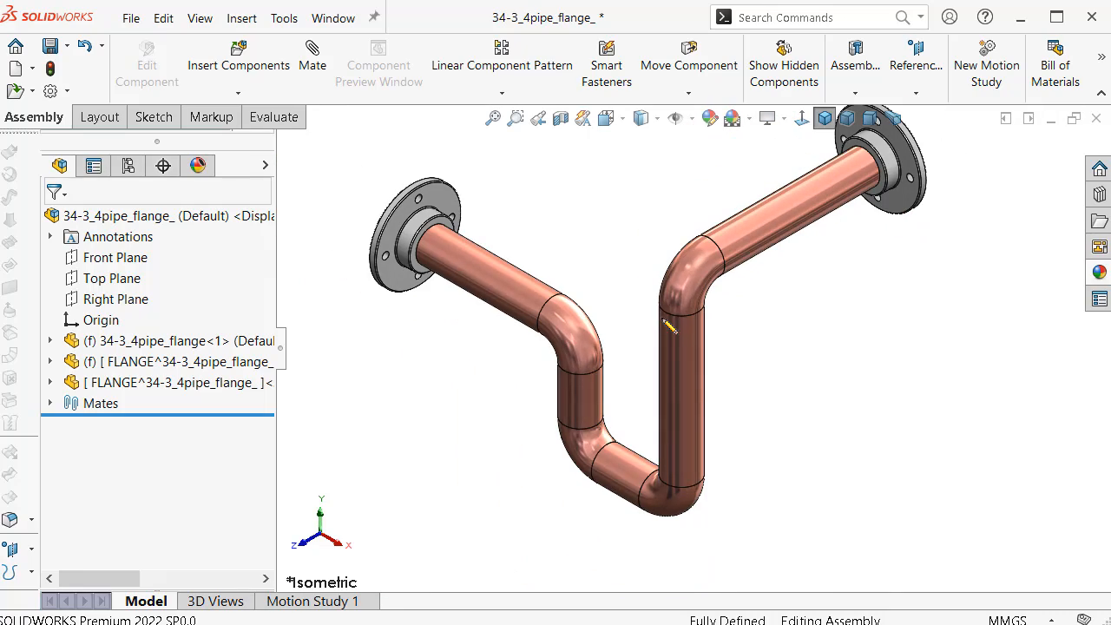